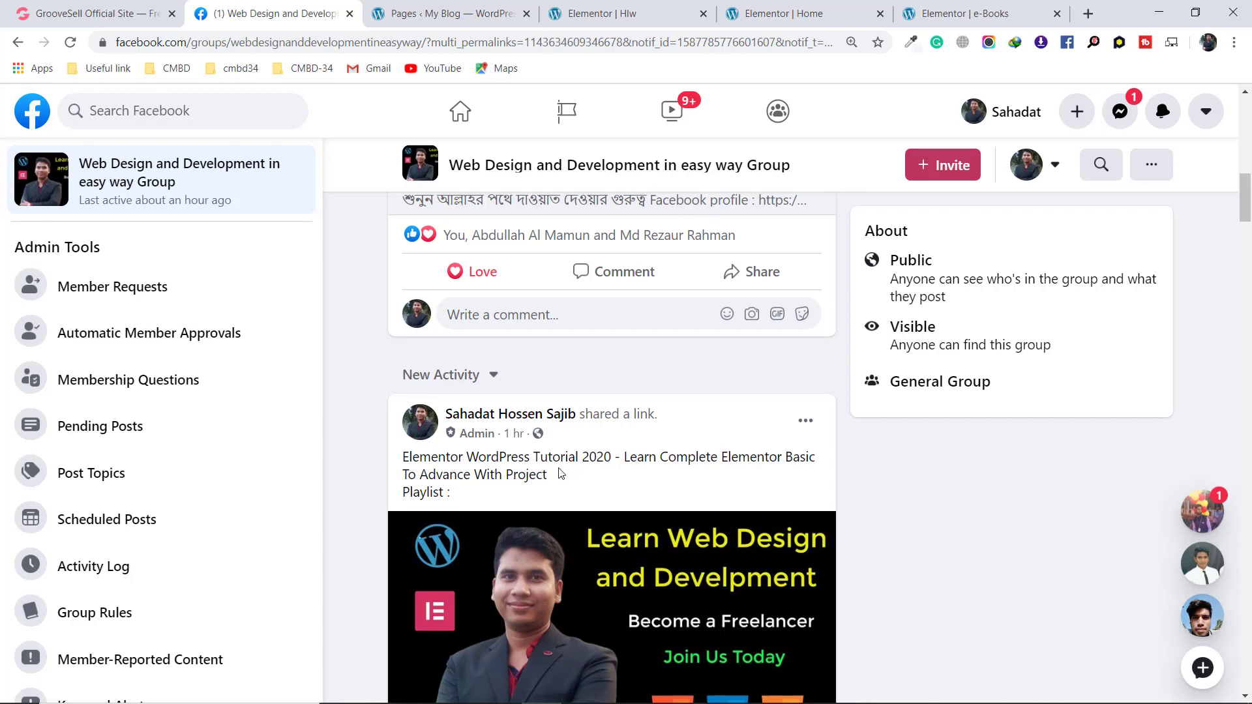
# Examine the banner, the My e-Books introduction and the e-book cards on the e-Books page
pyautogui.click(969, 12)
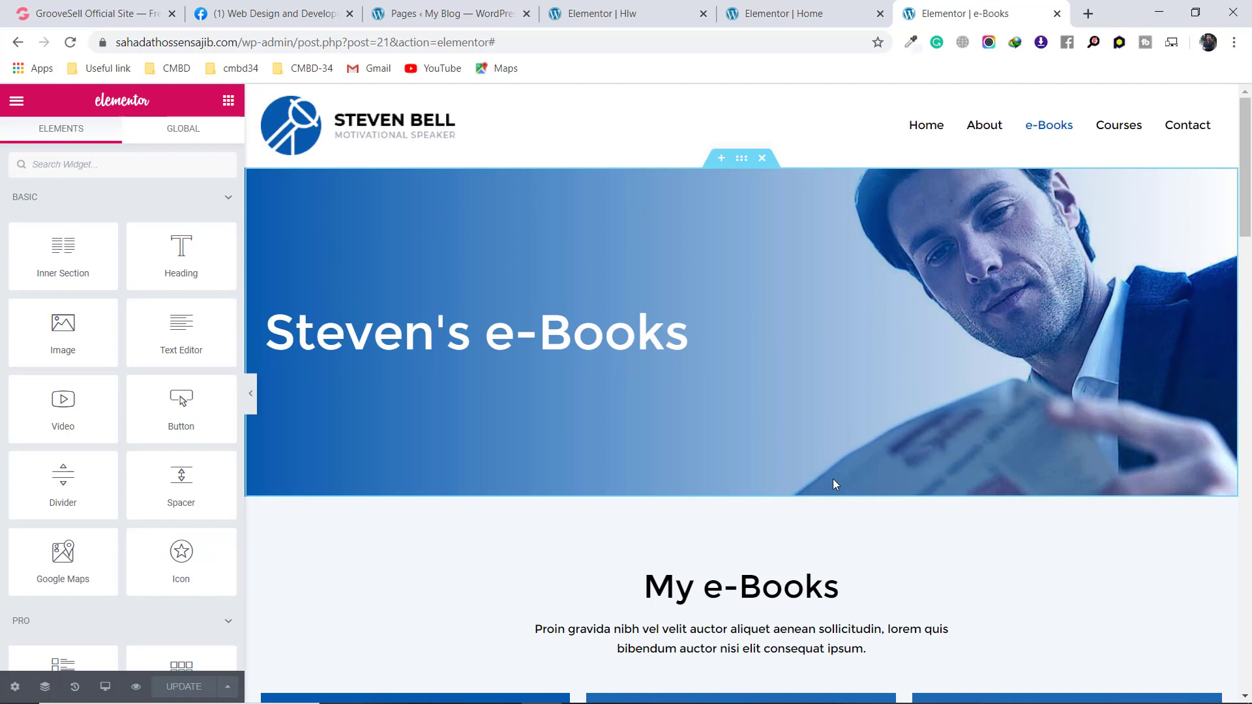
pyautogui.scroll(-3, 544, 529)
pyautogui.scroll(-3, 663, 512)
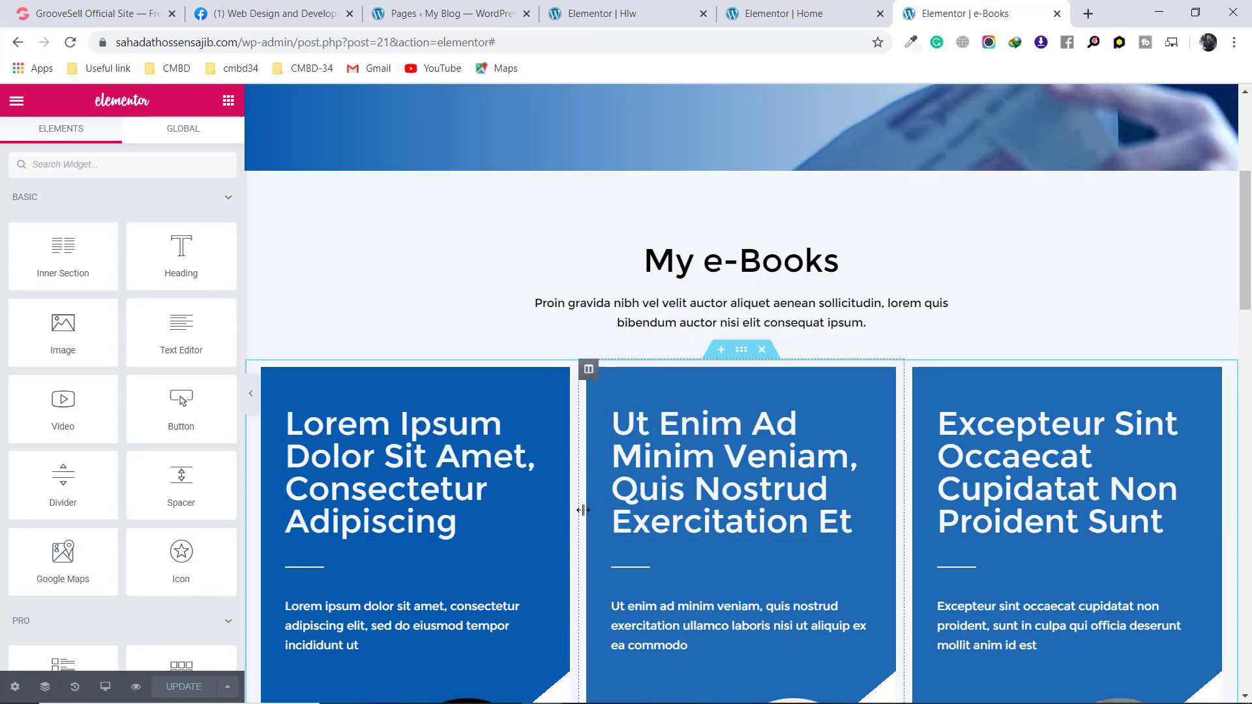
pyautogui.scroll(-3, 591, 508)
pyautogui.scroll(-1, 592, 502)
pyautogui.scroll(5, 658, 321)
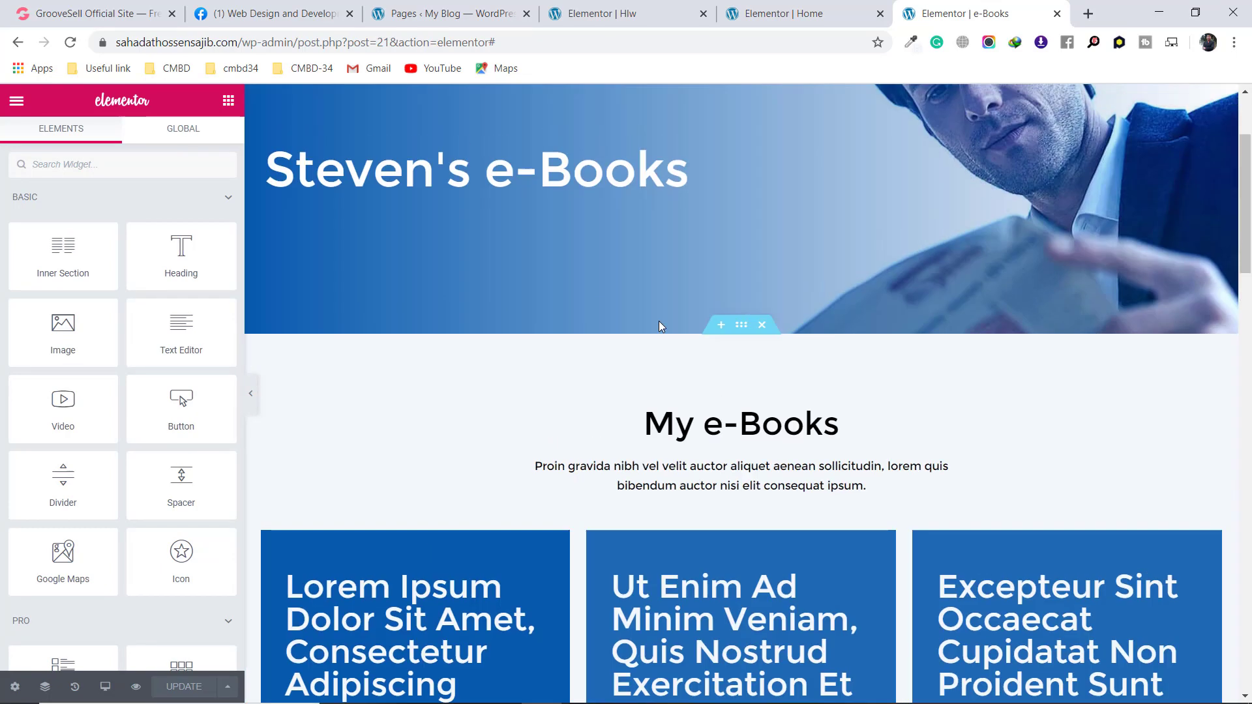
# Switch to the Facebook group and look over its cover and the Elementor WordPress Tutorial 2020 playlist post
pyautogui.click(280, 9)
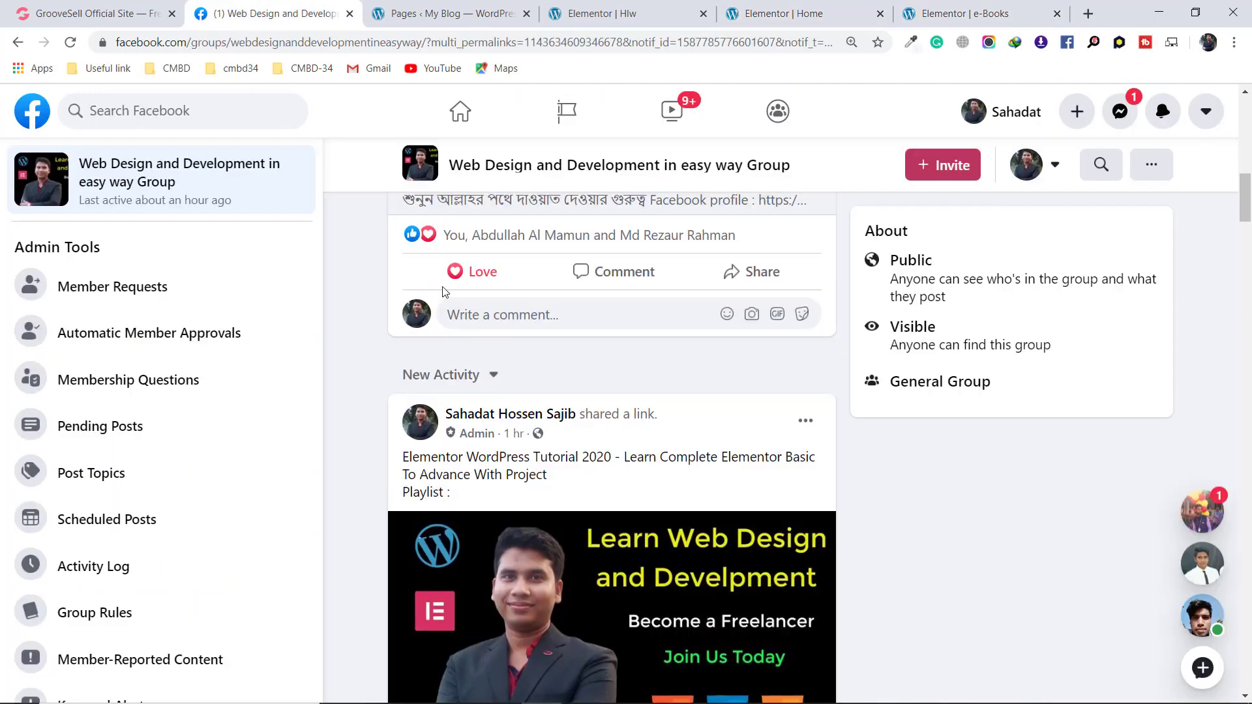
pyautogui.scroll(7, 720, 402)
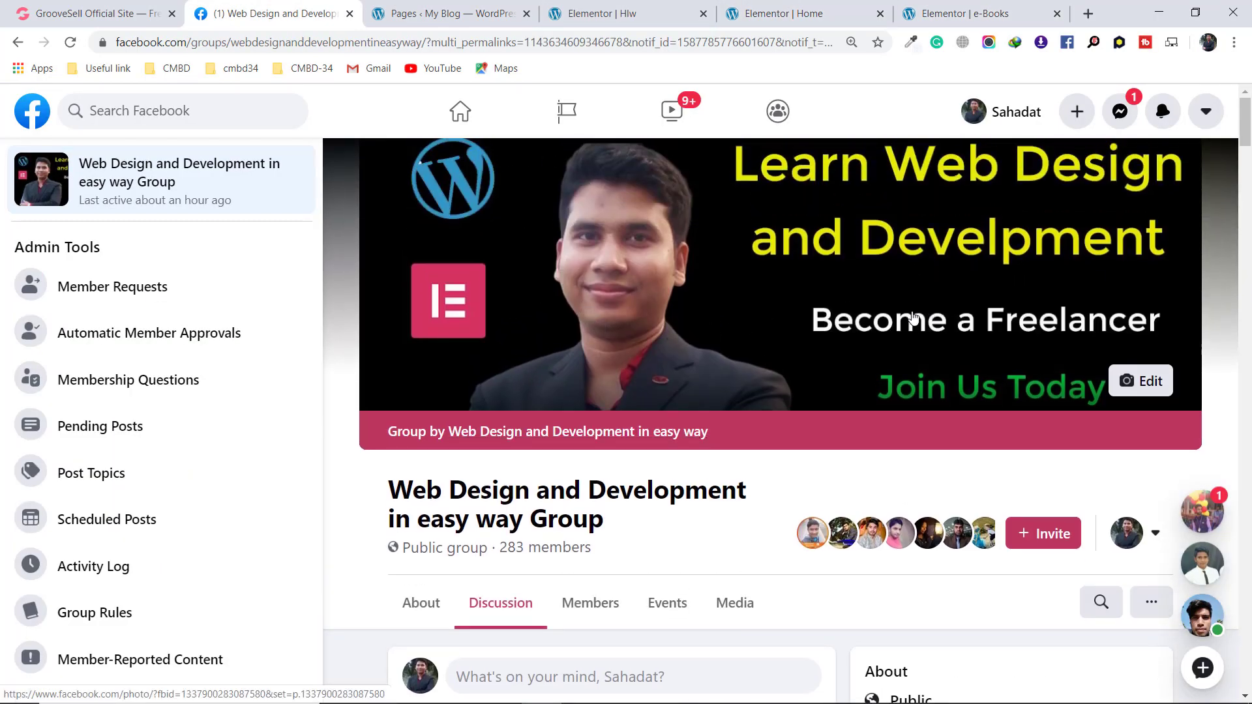
pyautogui.scroll(-6, 606, 354)
pyautogui.scroll(-6, 606, 354)
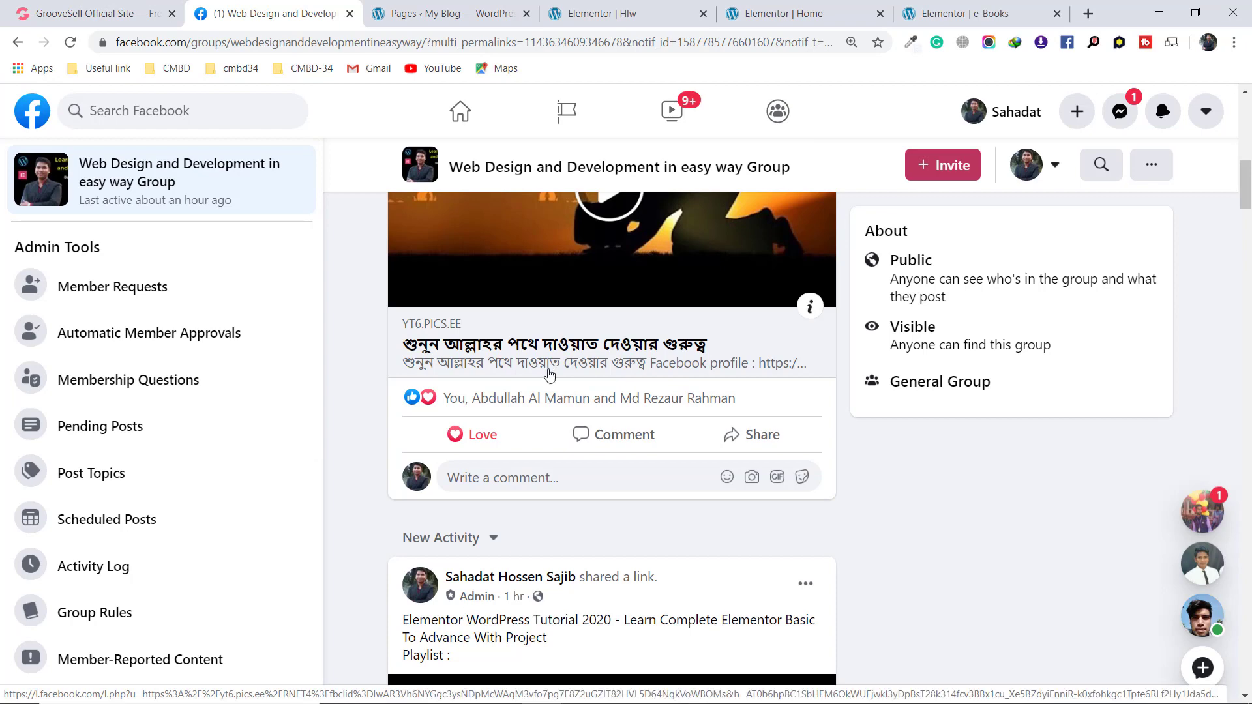
pyautogui.scroll(-3, 648, 514)
pyautogui.scroll(-1, 635, 482)
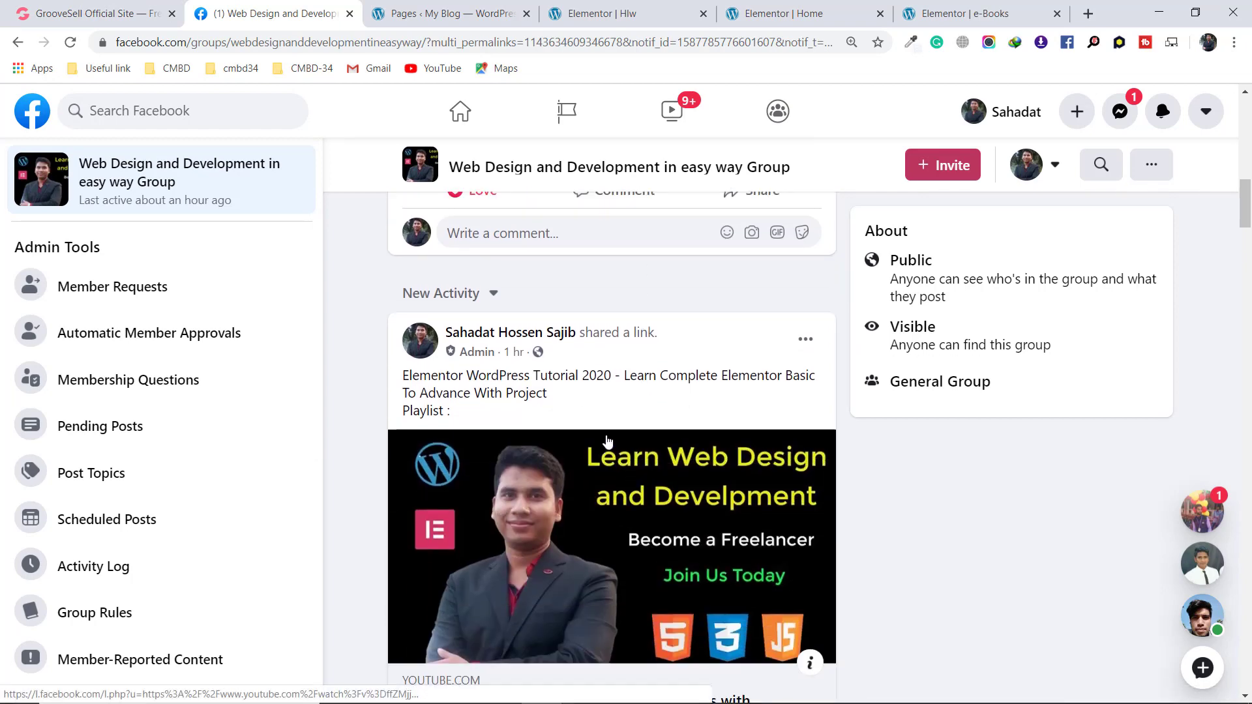
pyautogui.scroll(-2, 602, 440)
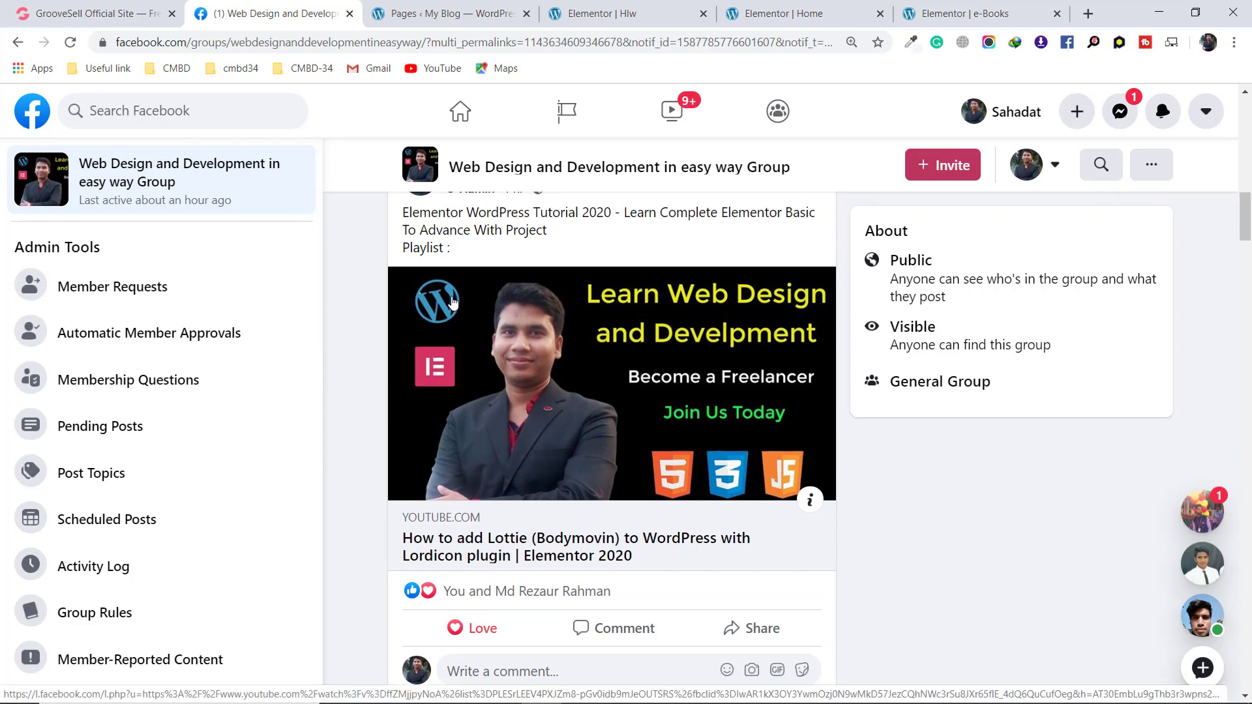
pyautogui.scroll(1, 446, 306)
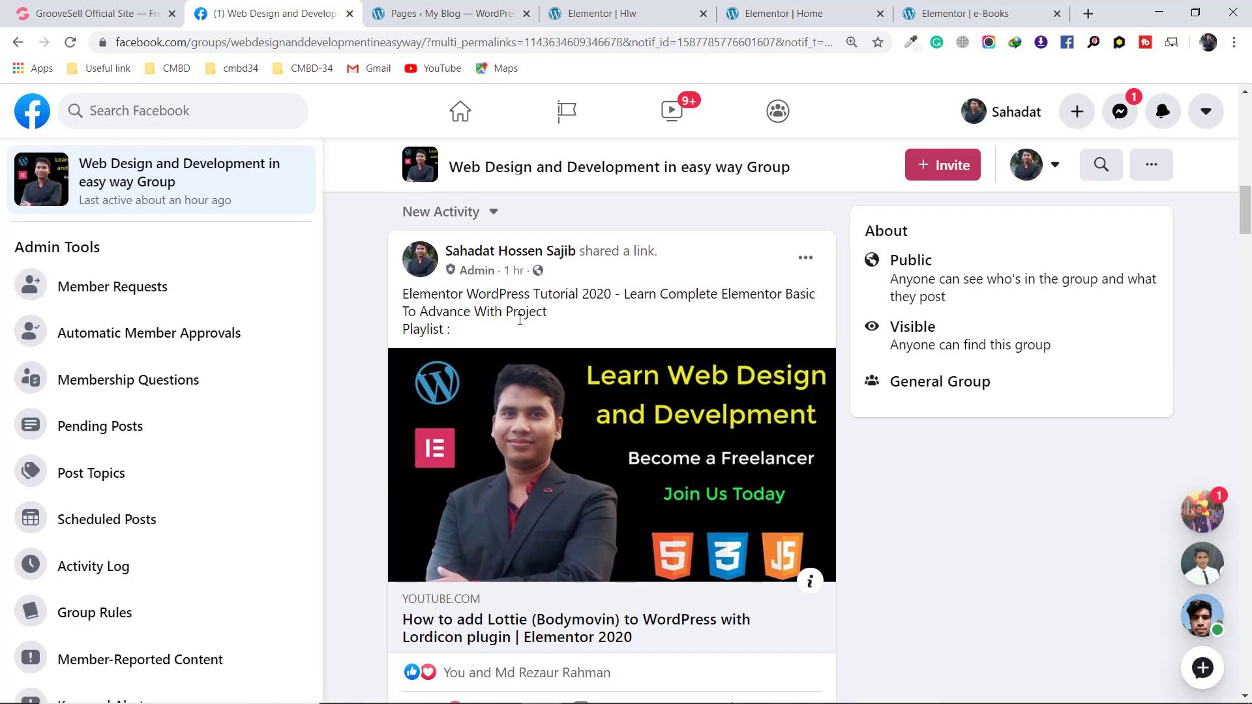
pyautogui.scroll(3, 592, 319)
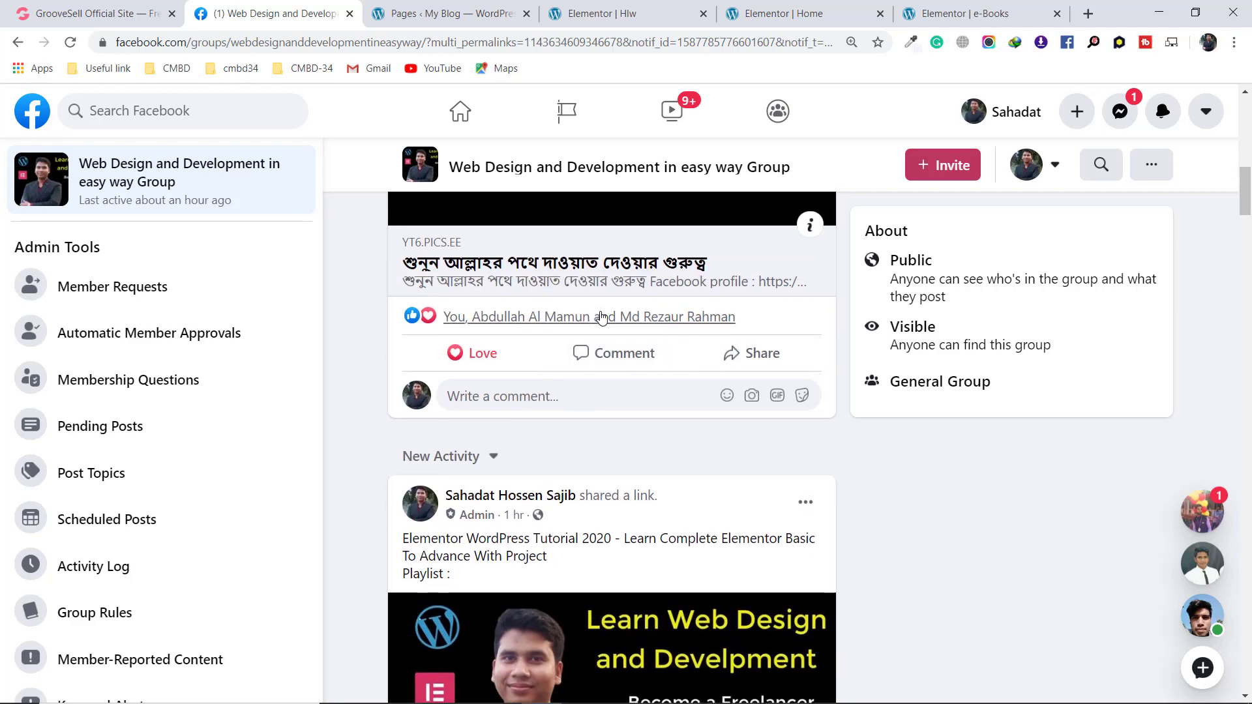
# Return to the e-Books page and examine the My e-Books heading and the layout of the three-column card row
pyautogui.click(966, 13)
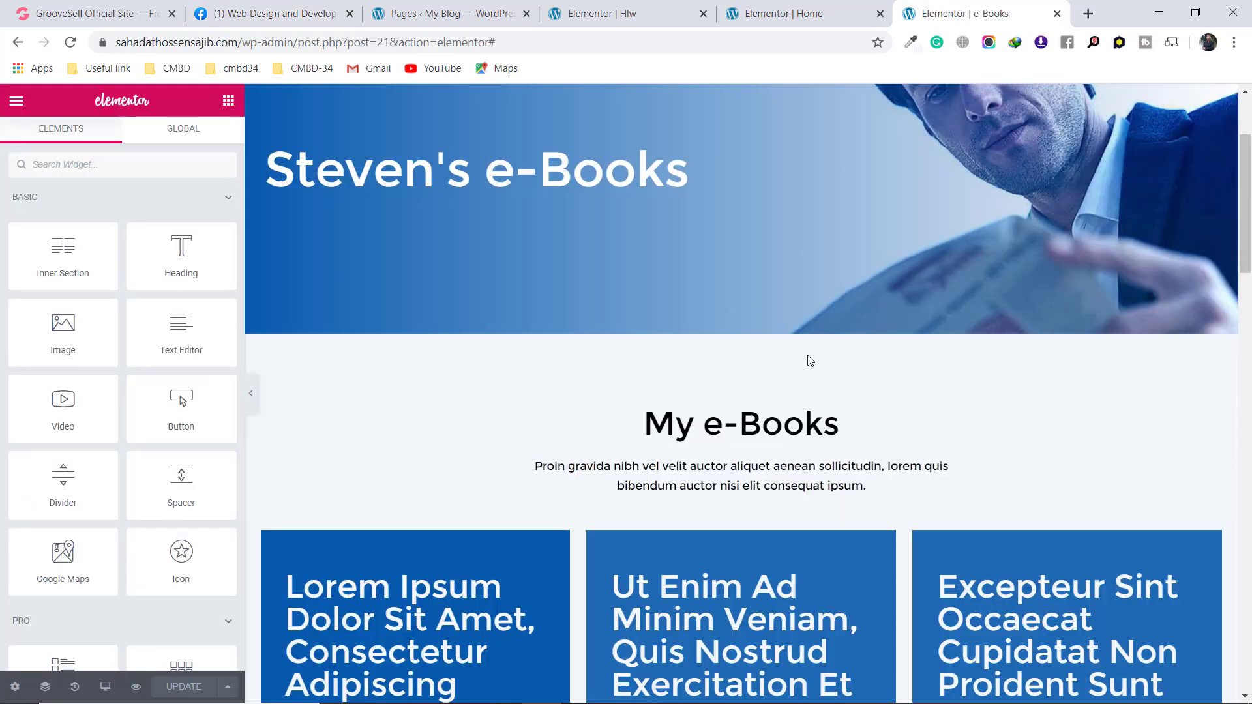
pyautogui.scroll(-2, 821, 375)
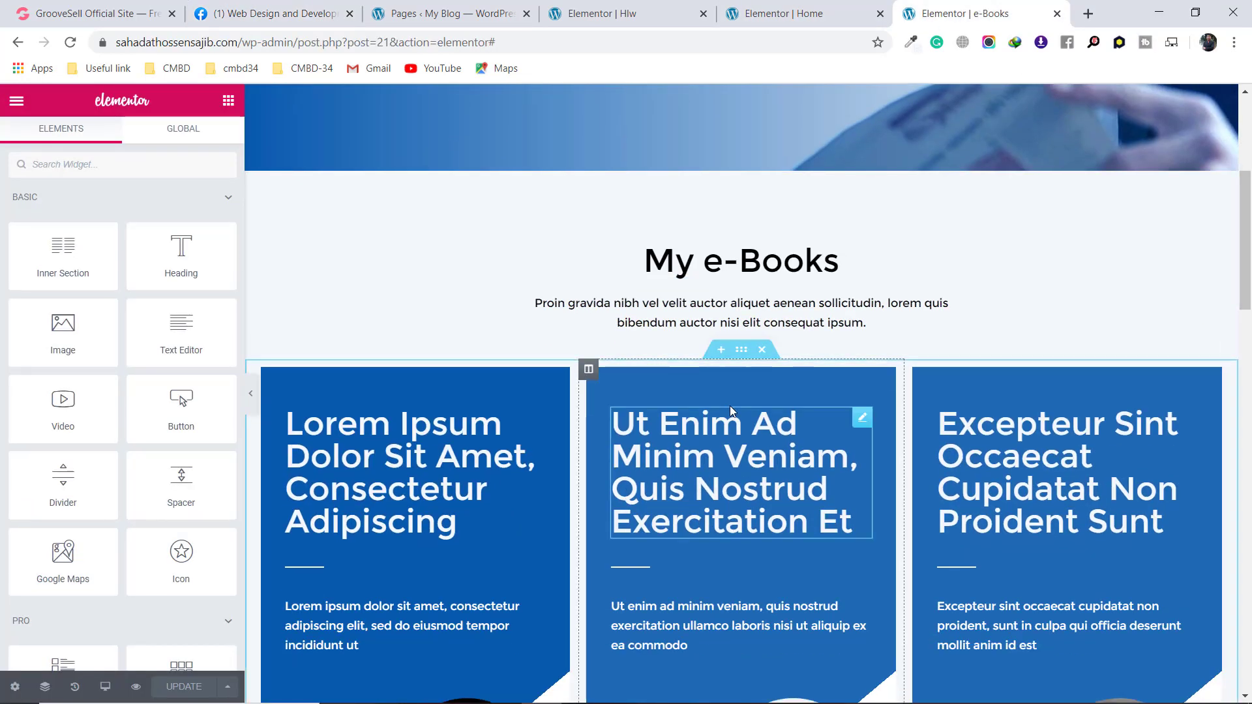
pyautogui.scroll(1, 848, 365)
pyautogui.scroll(-5, 848, 366)
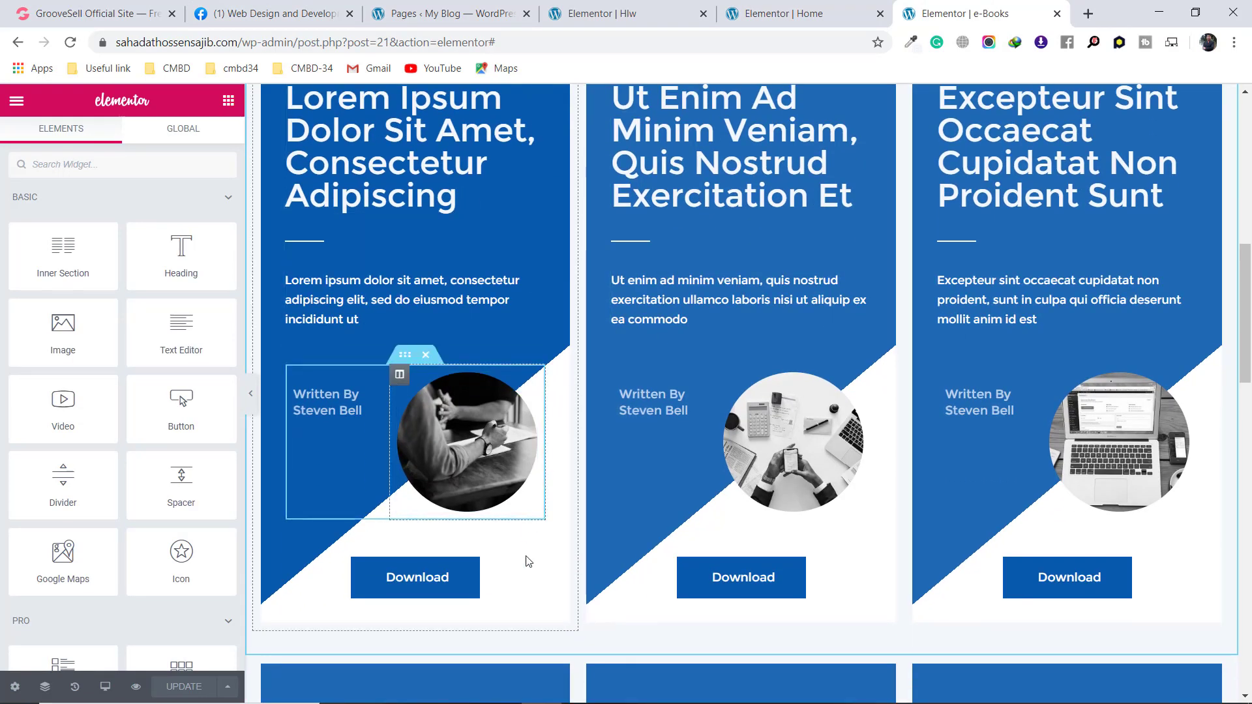
pyautogui.scroll(2, 1107, 279)
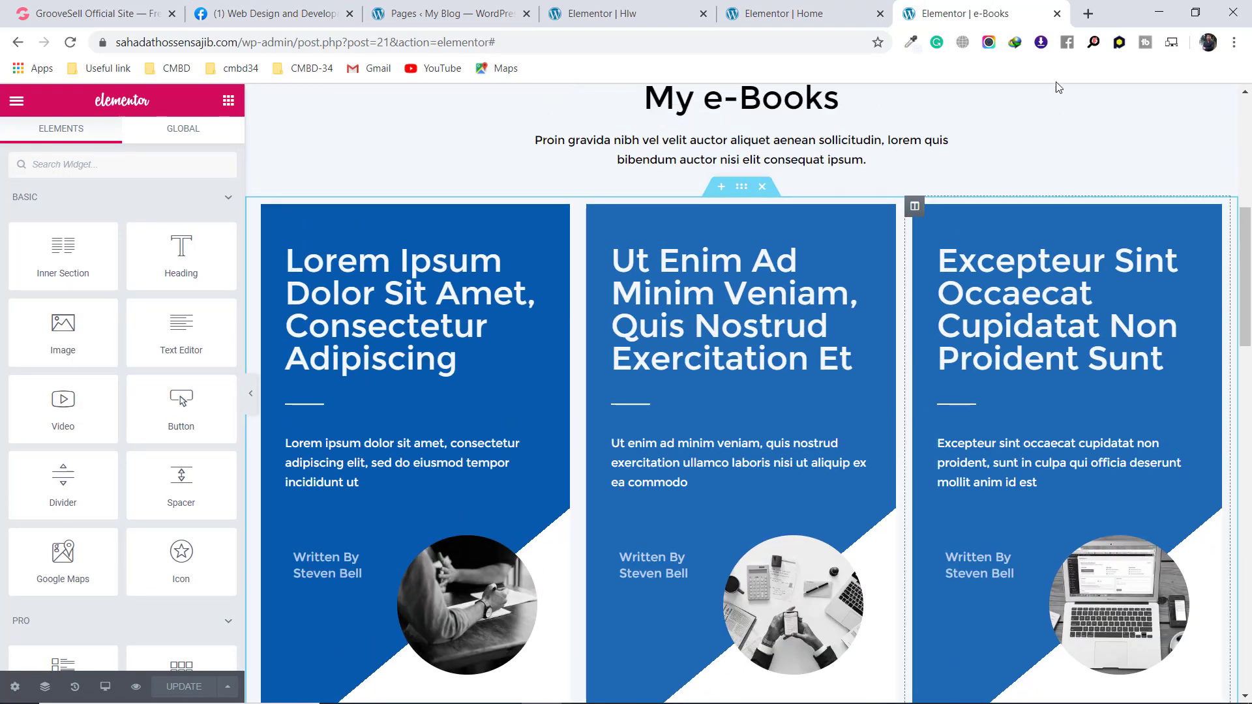
pyautogui.click(822, 8)
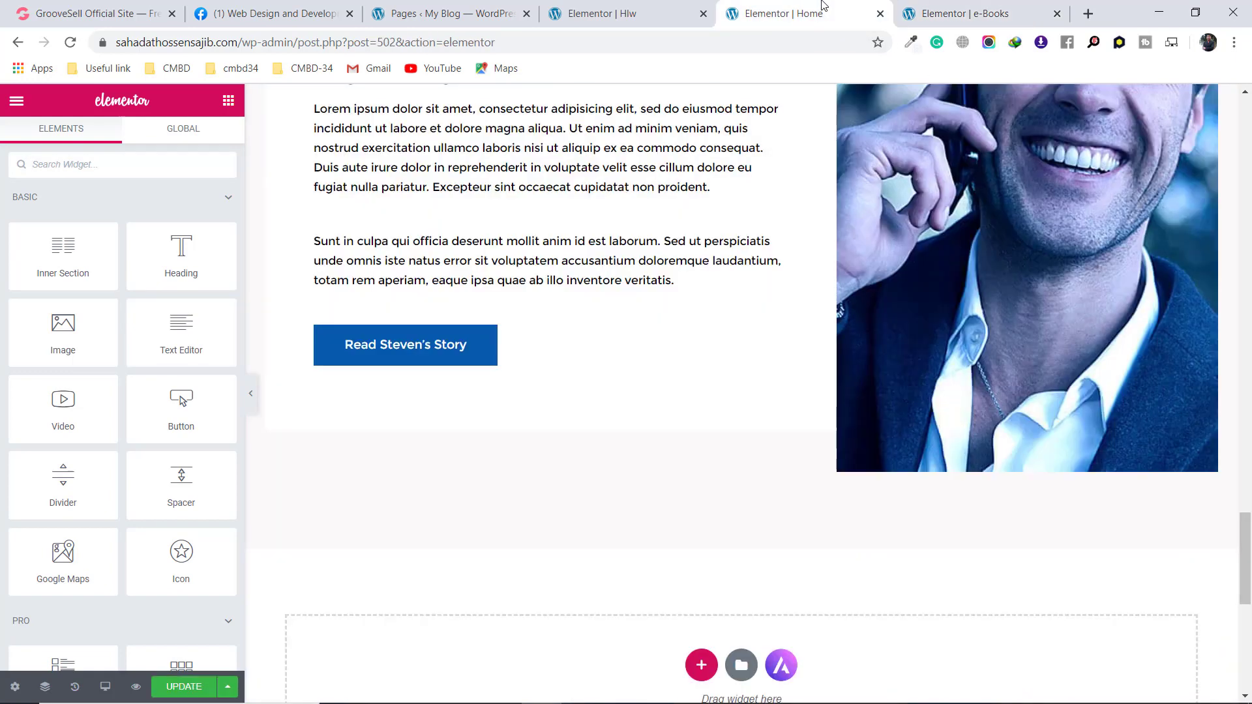
pyautogui.click(978, 13)
pyautogui.scroll(1, 988, 193)
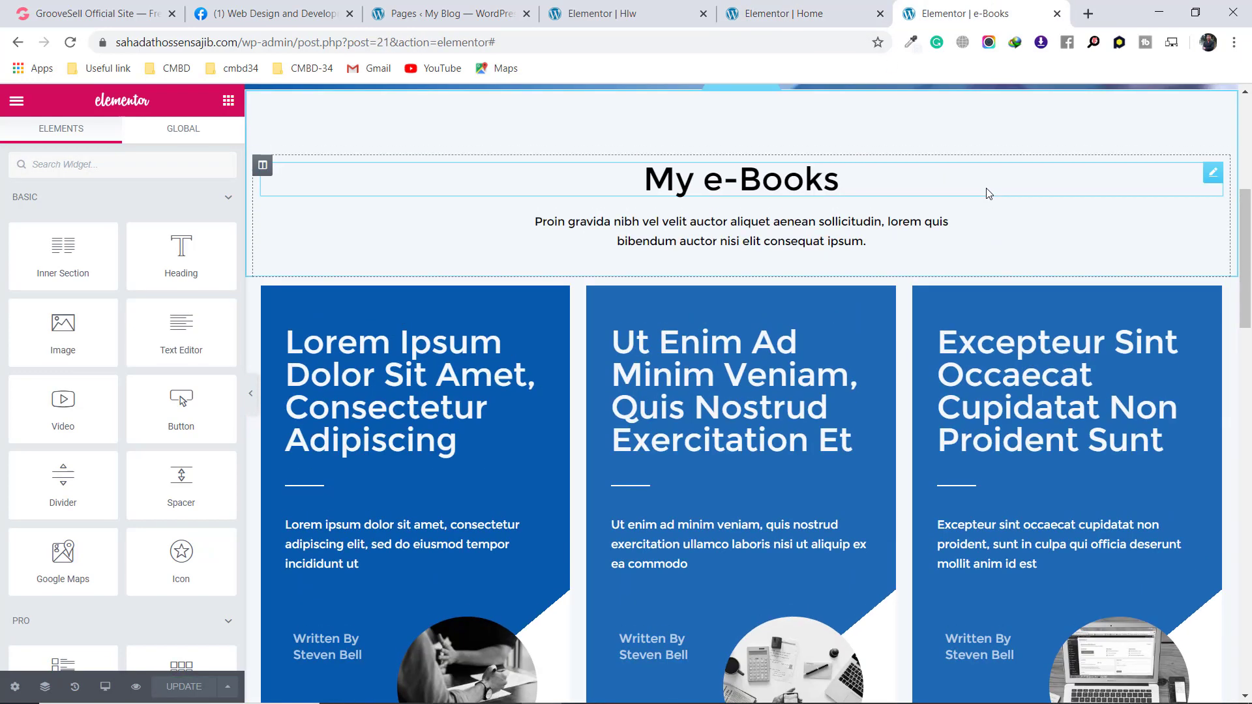
pyautogui.scroll(1, 987, 193)
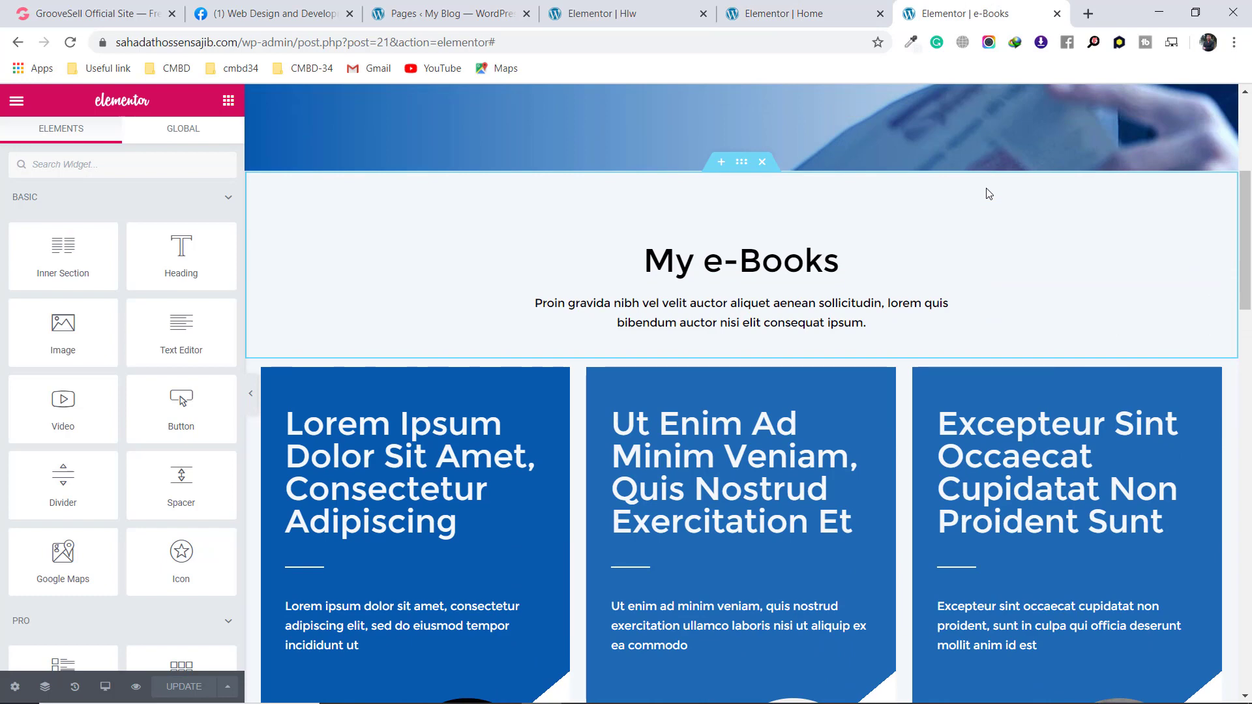
# On the Hlw page, add a single-column section in the empty area below the "Let Me Help You Overshoot Your Goals" call-to-action section
pyautogui.click(594, 8)
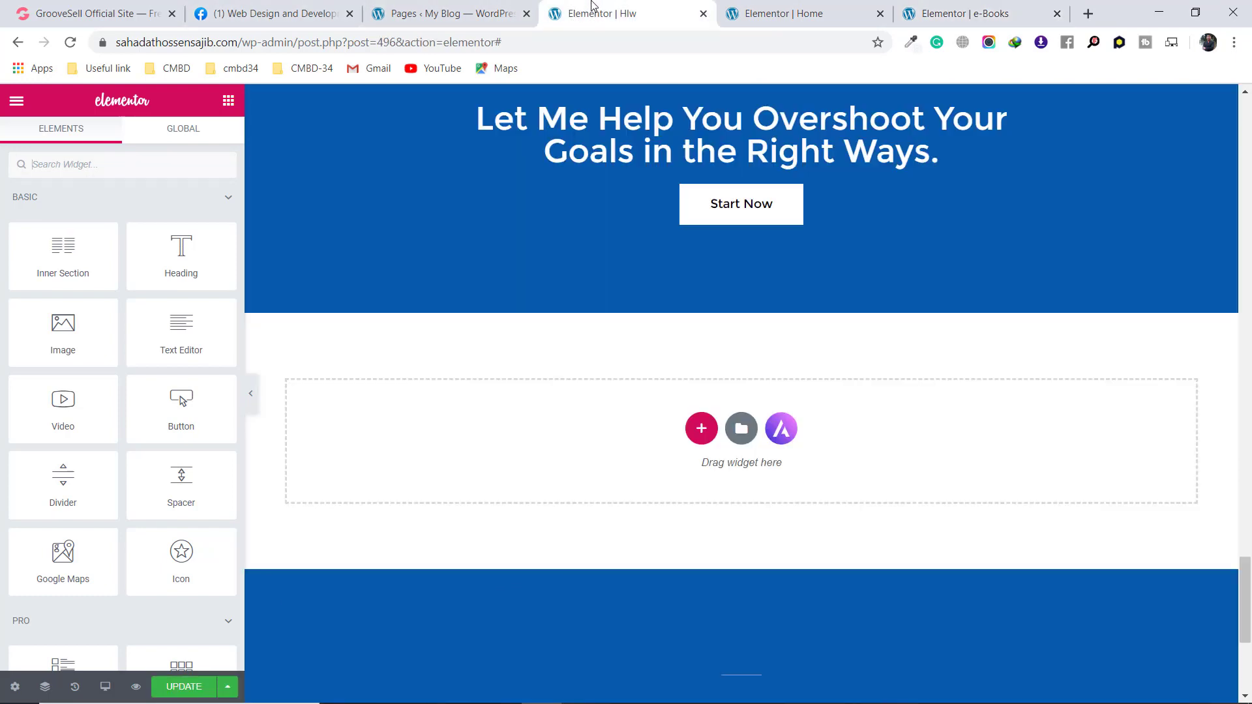
pyautogui.scroll(1, 689, 450)
pyautogui.scroll(2, 597, 253)
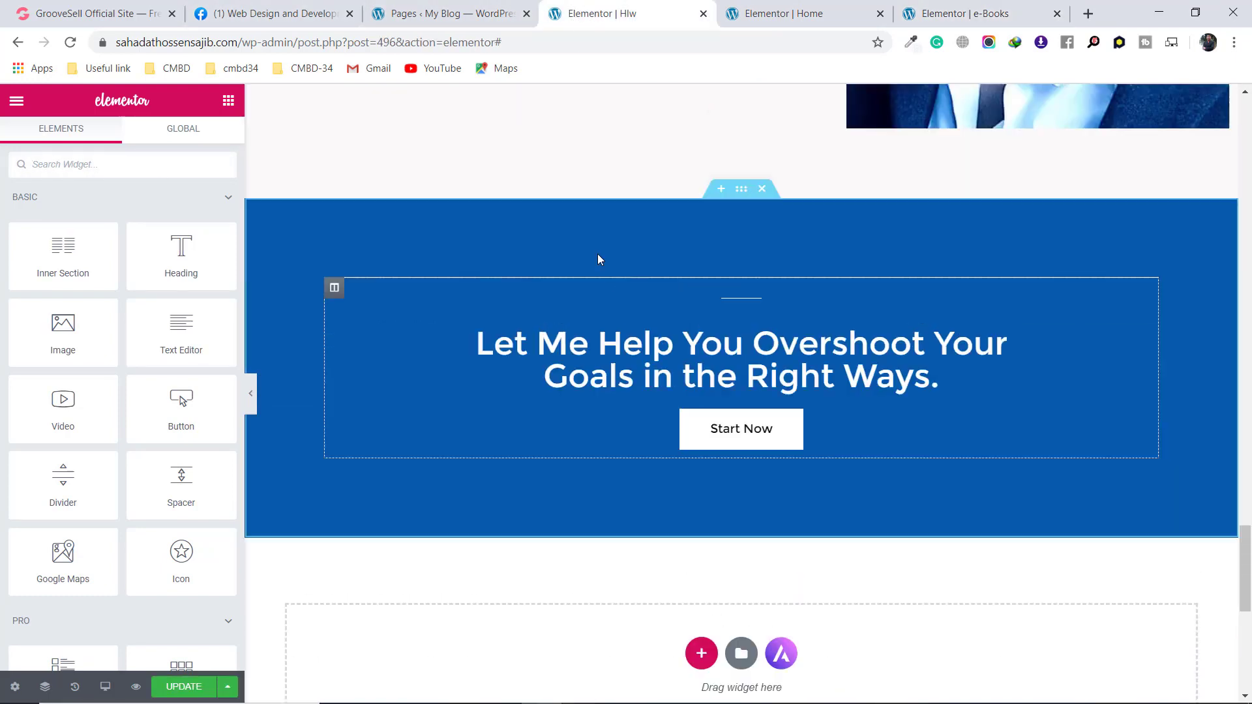
pyautogui.scroll(-1, 670, 296)
pyautogui.scroll(12, 670, 296)
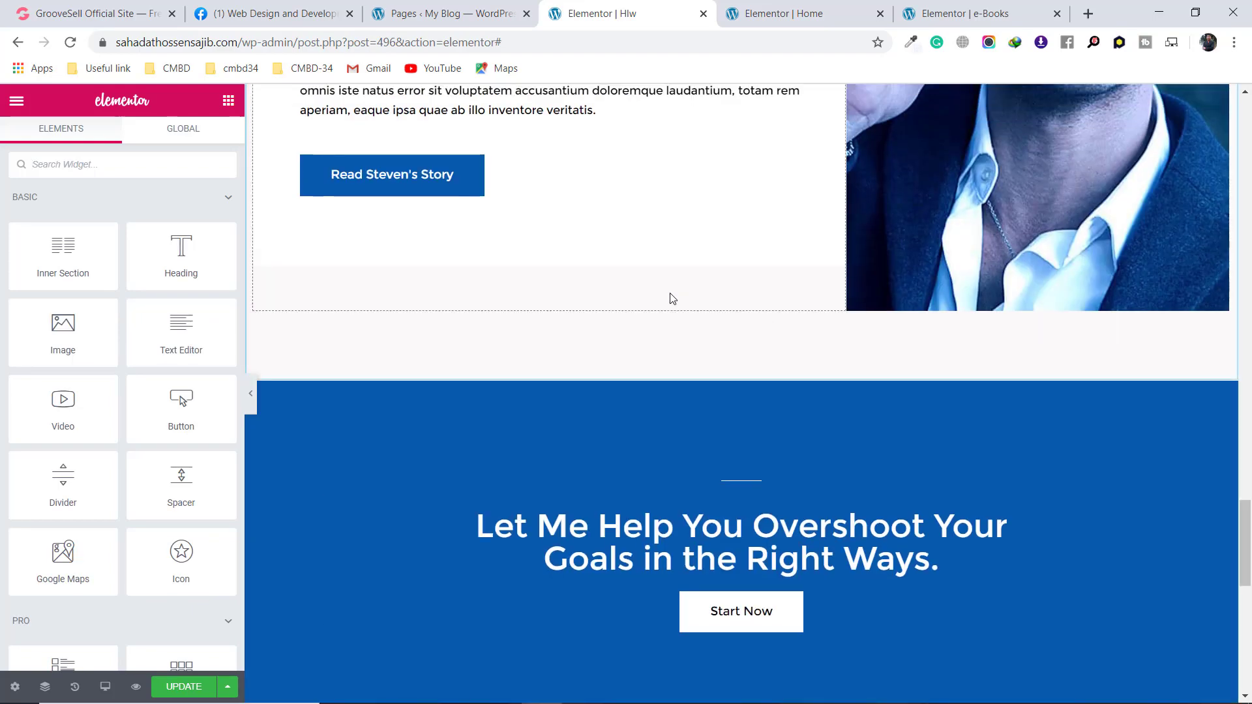
pyautogui.scroll(15, 675, 288)
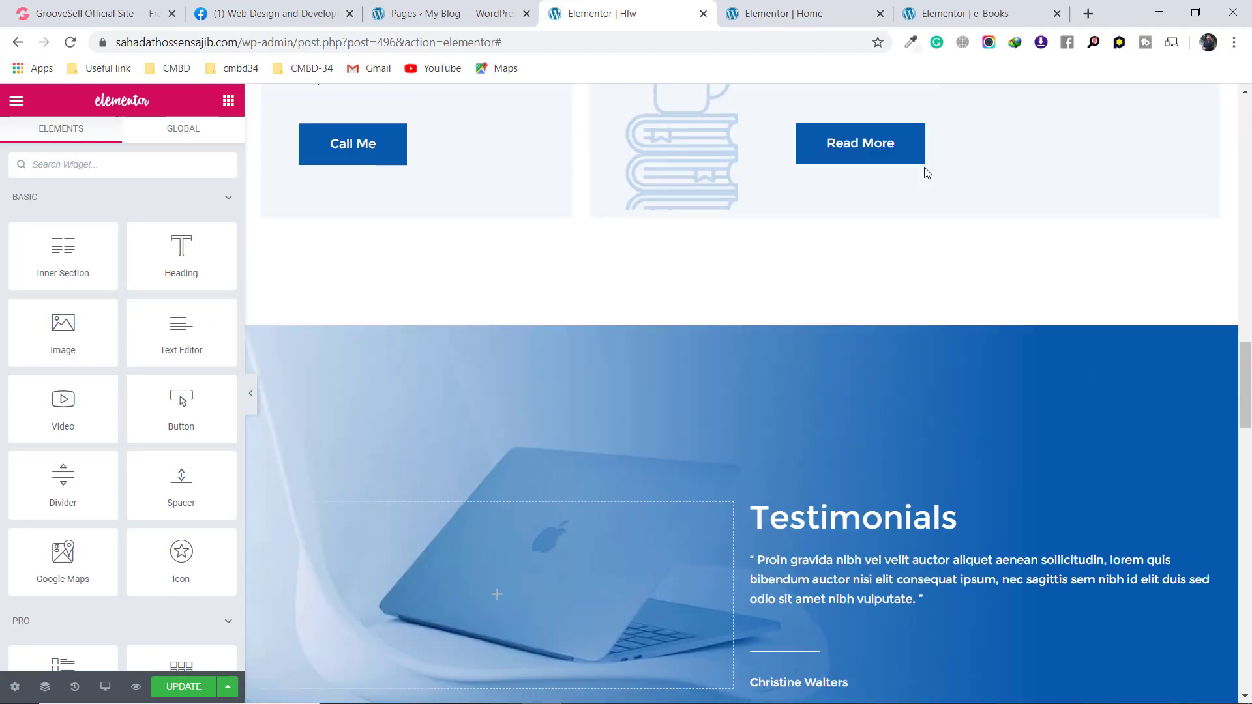
pyautogui.scroll(8, 726, 290)
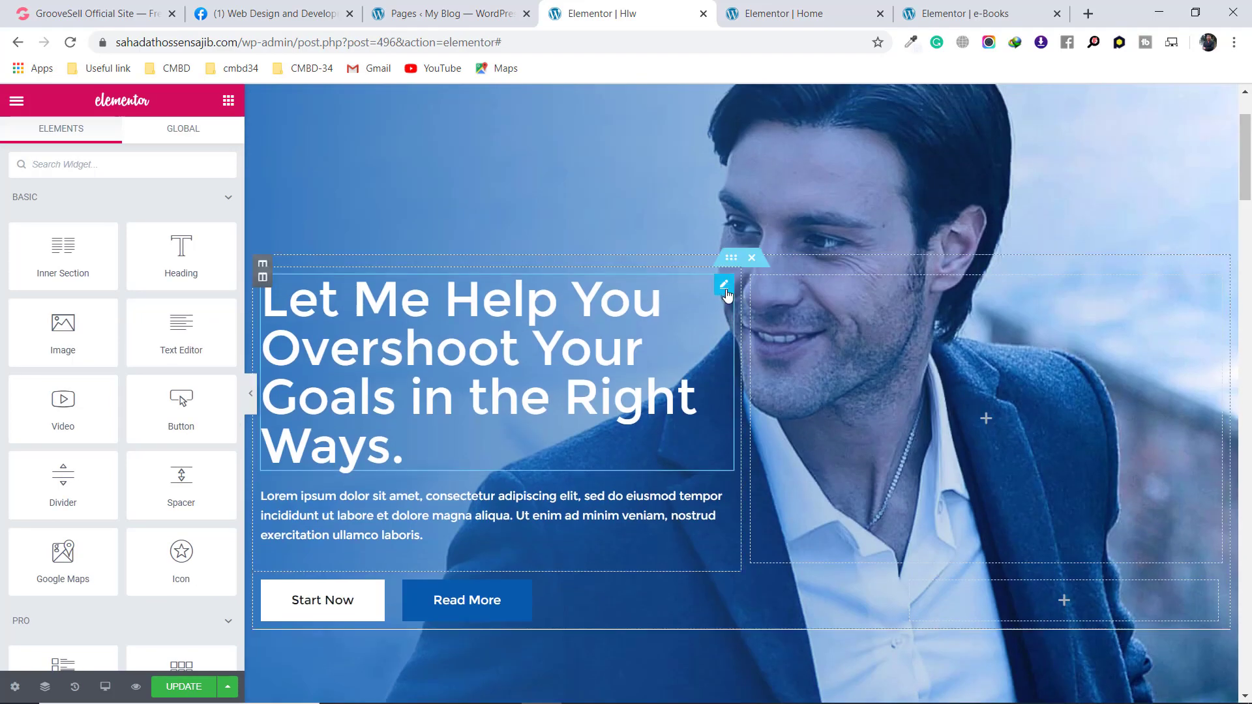
pyautogui.scroll(-20, 659, 324)
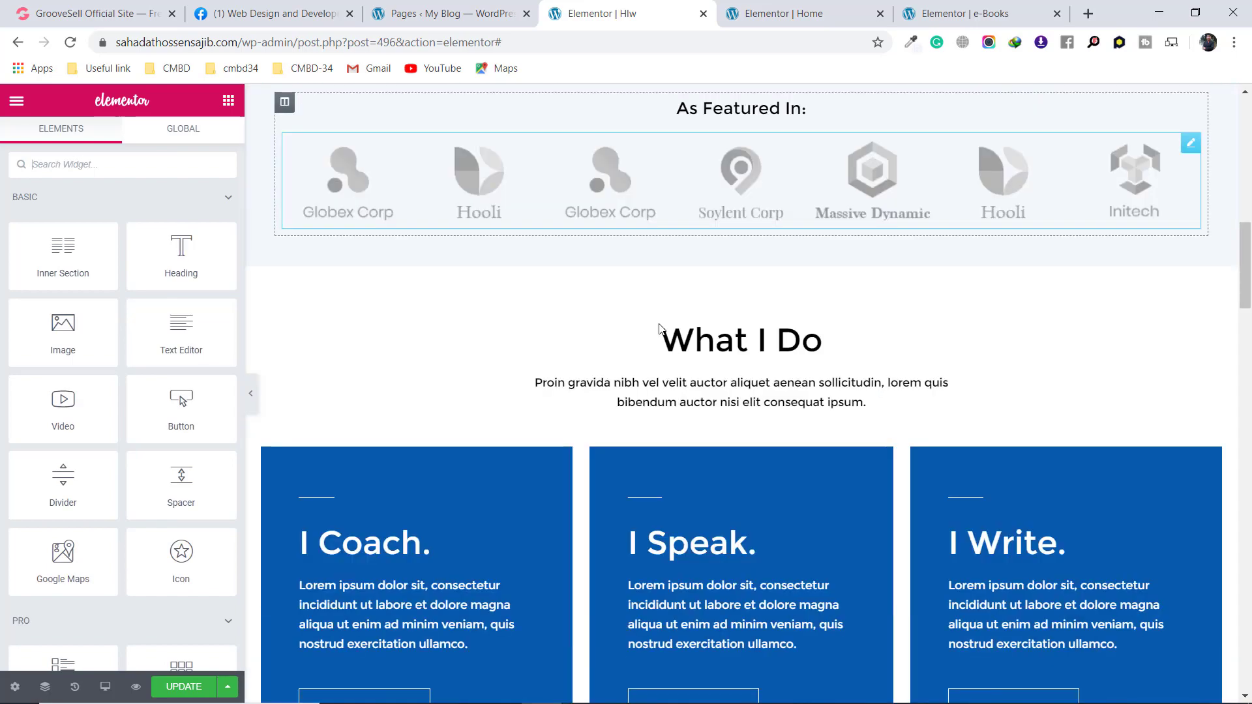
pyautogui.scroll(-15, 659, 324)
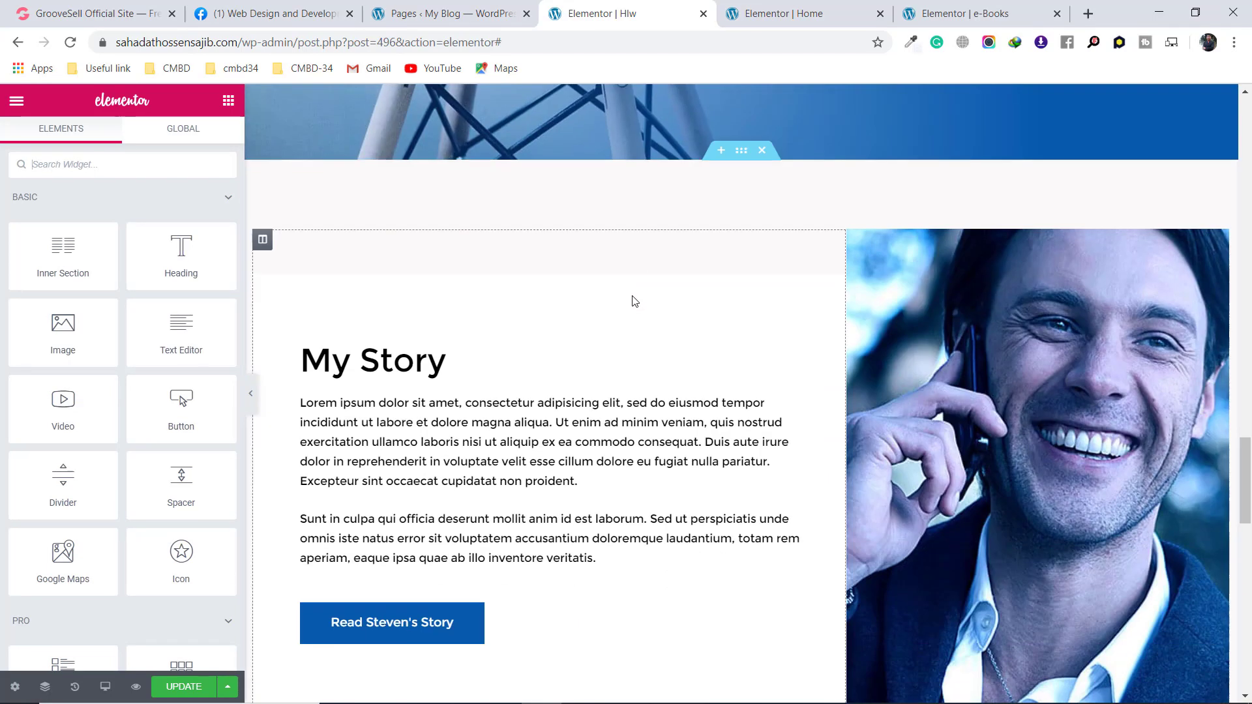
pyautogui.scroll(-4, 631, 297)
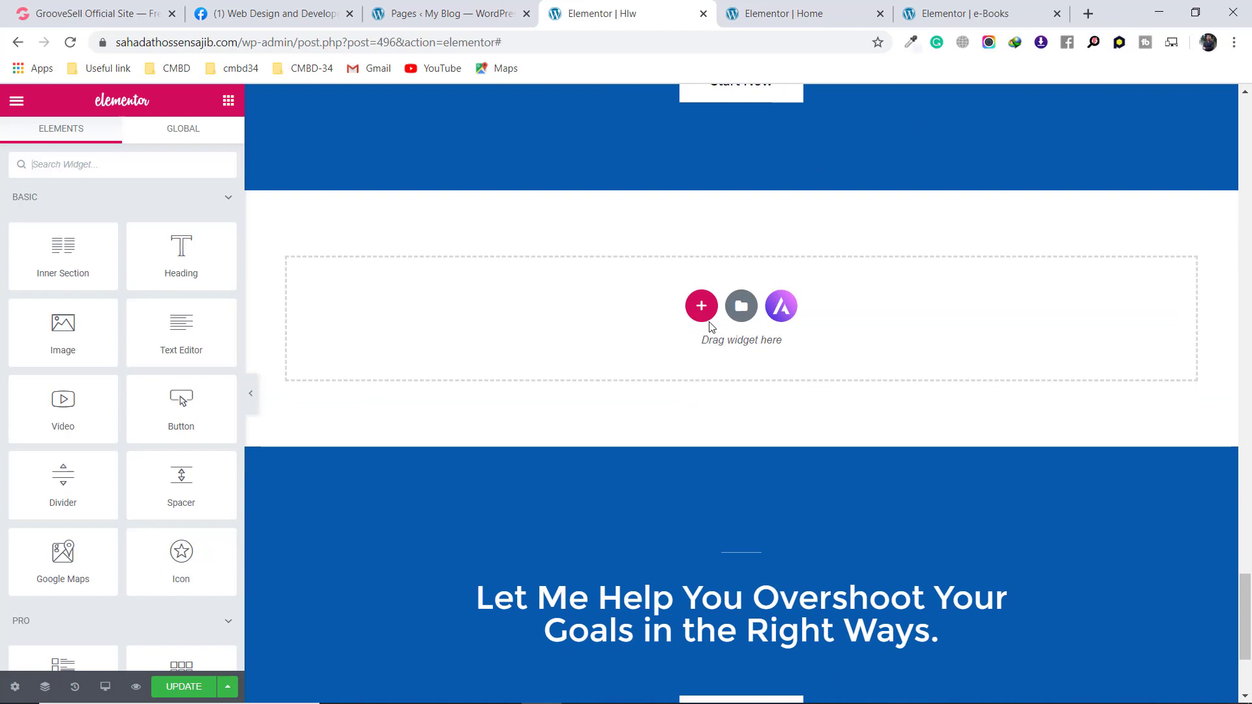
pyautogui.click(700, 307)
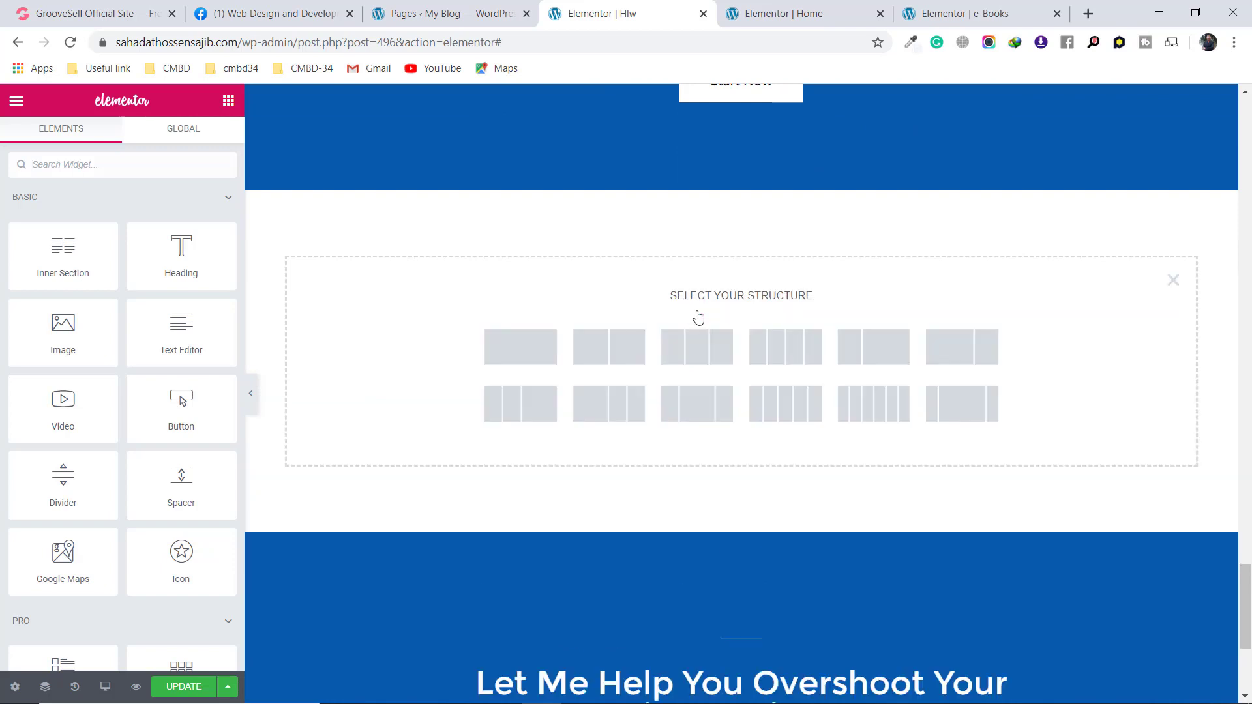
pyautogui.click(519, 349)
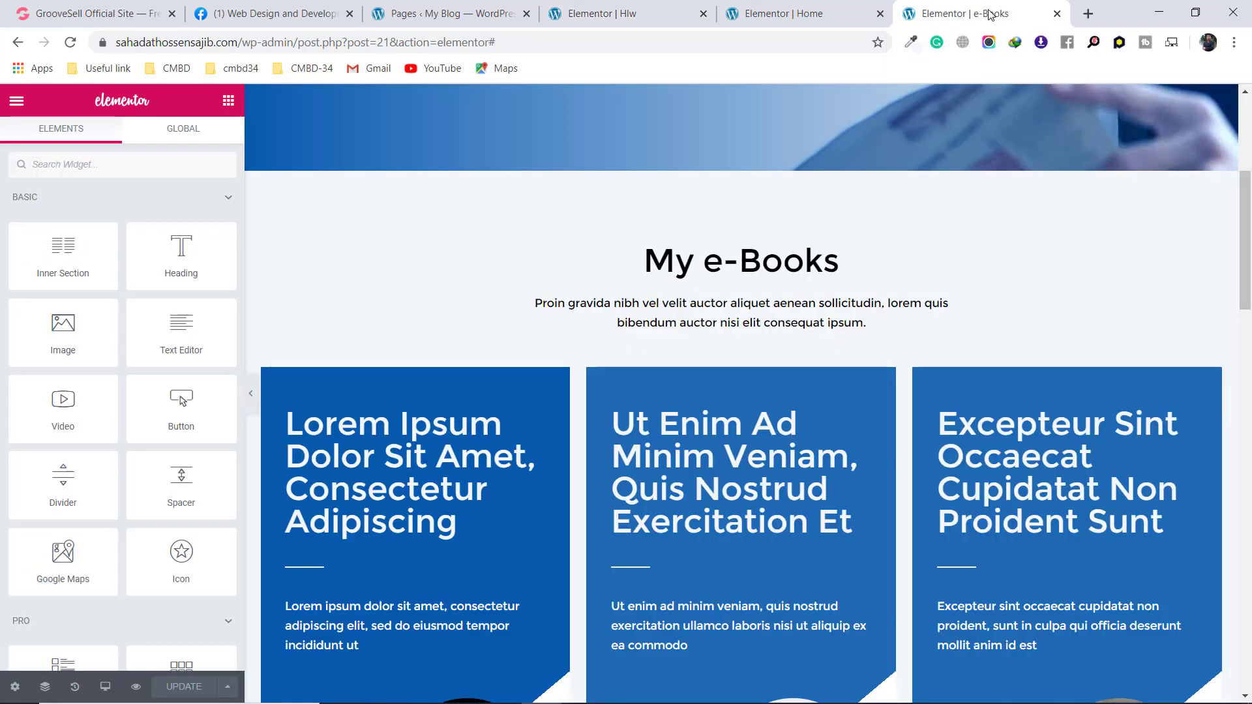
# Copy the "My e-Books" heading text from the e-Books page
pyautogui.click(991, 13)
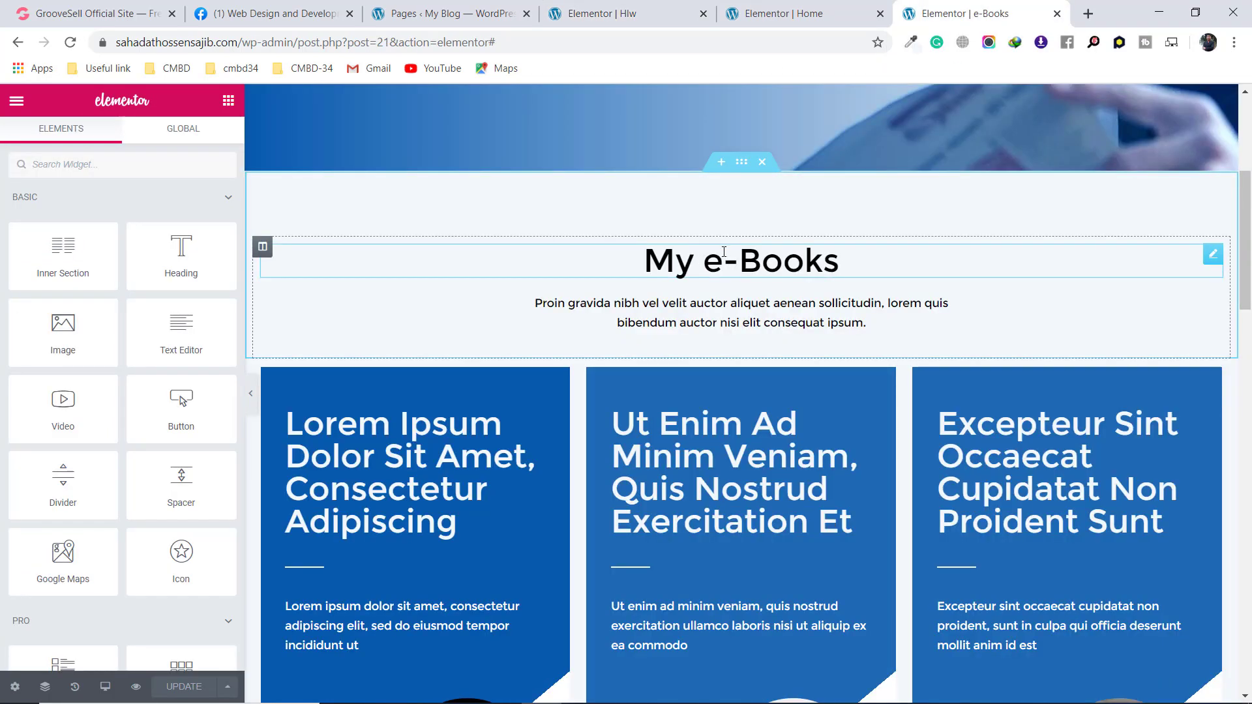
pyautogui.click(846, 264)
pyautogui.tripleClick(847, 264)
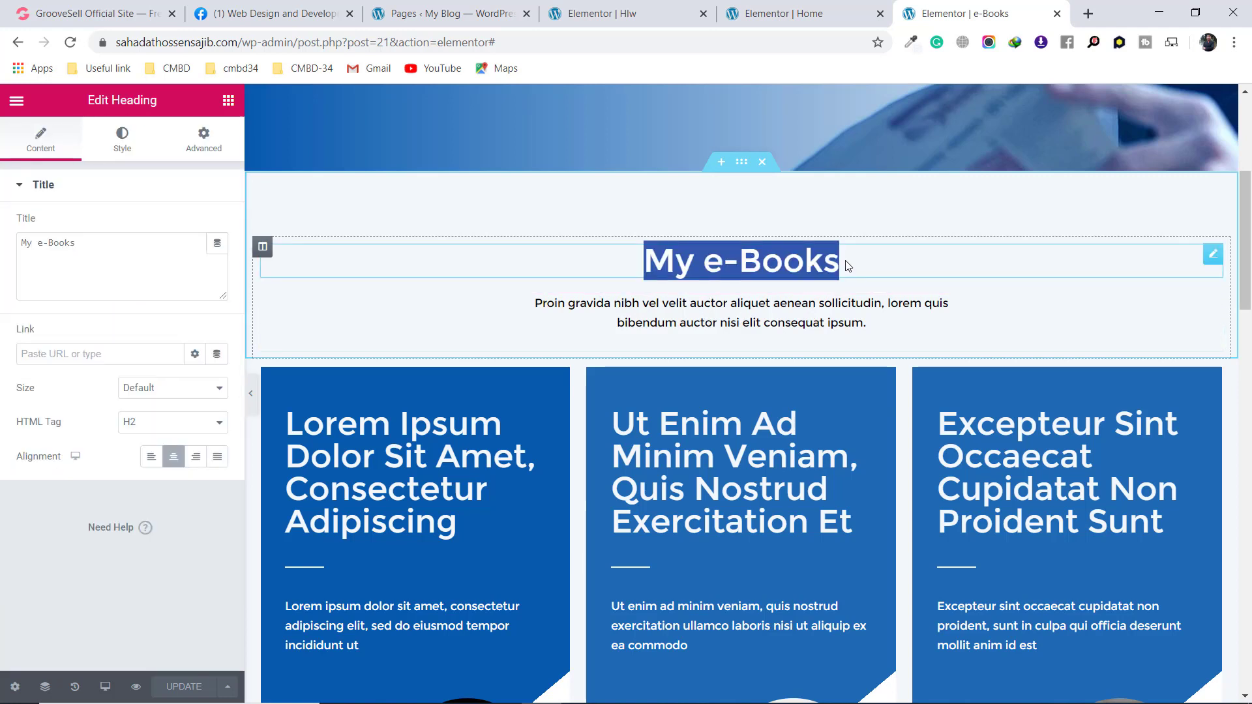
pyautogui.click(864, 252)
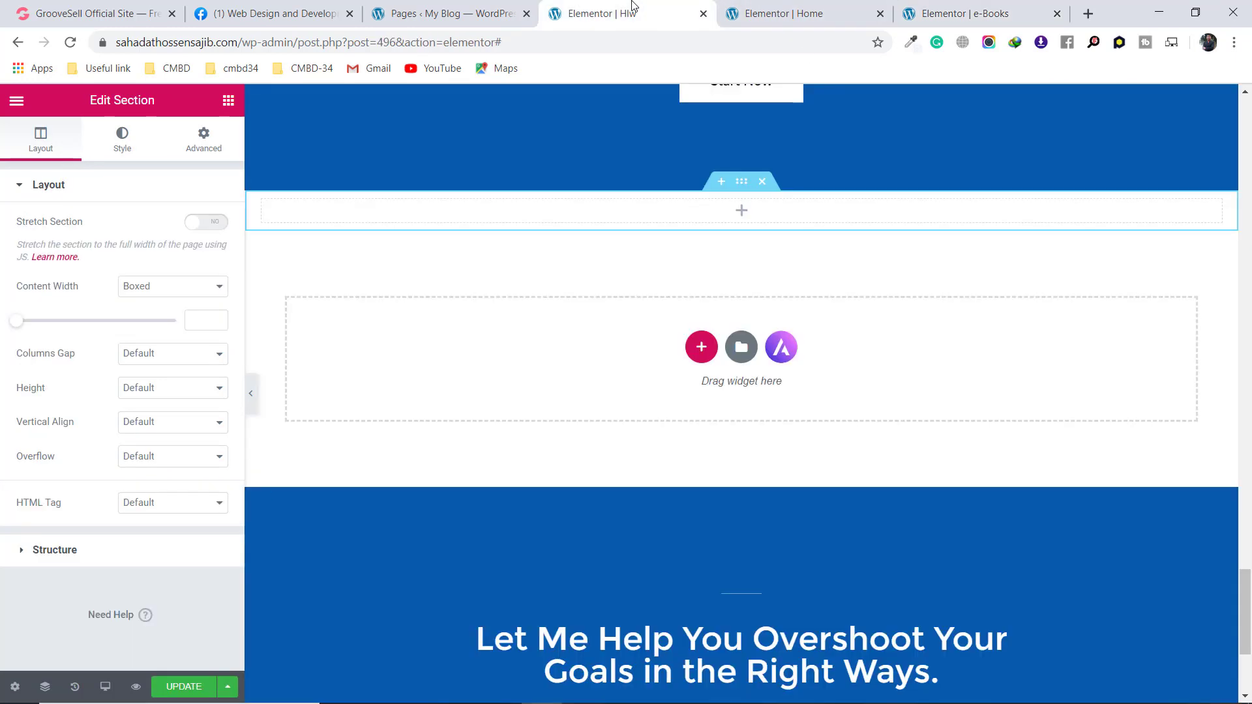
# Return to the Hlw page and place a Heading widget in the empty single-column section
pyautogui.click(631, 9)
pyautogui.click(228, 100)
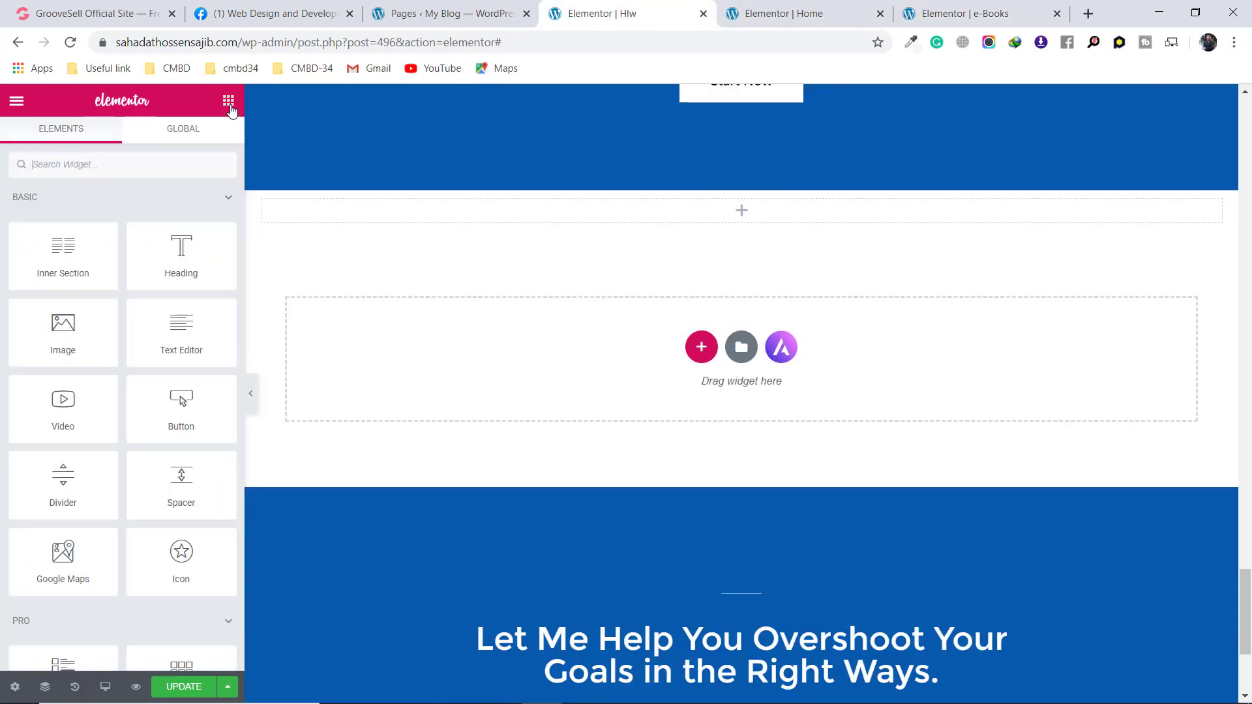
pyautogui.moveTo(167, 264); pyautogui.dragTo(696, 231)
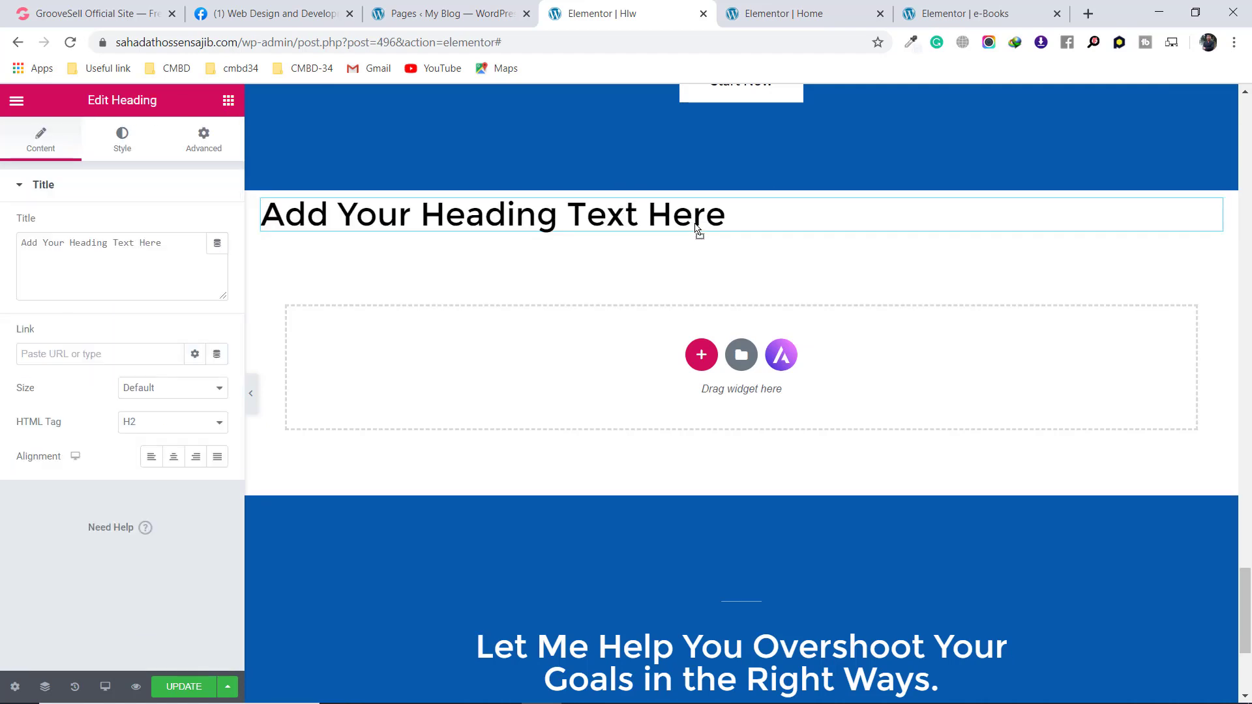
# Set the new heading's title to "My e-Books" and align it to the center
pyautogui.click(164, 243)
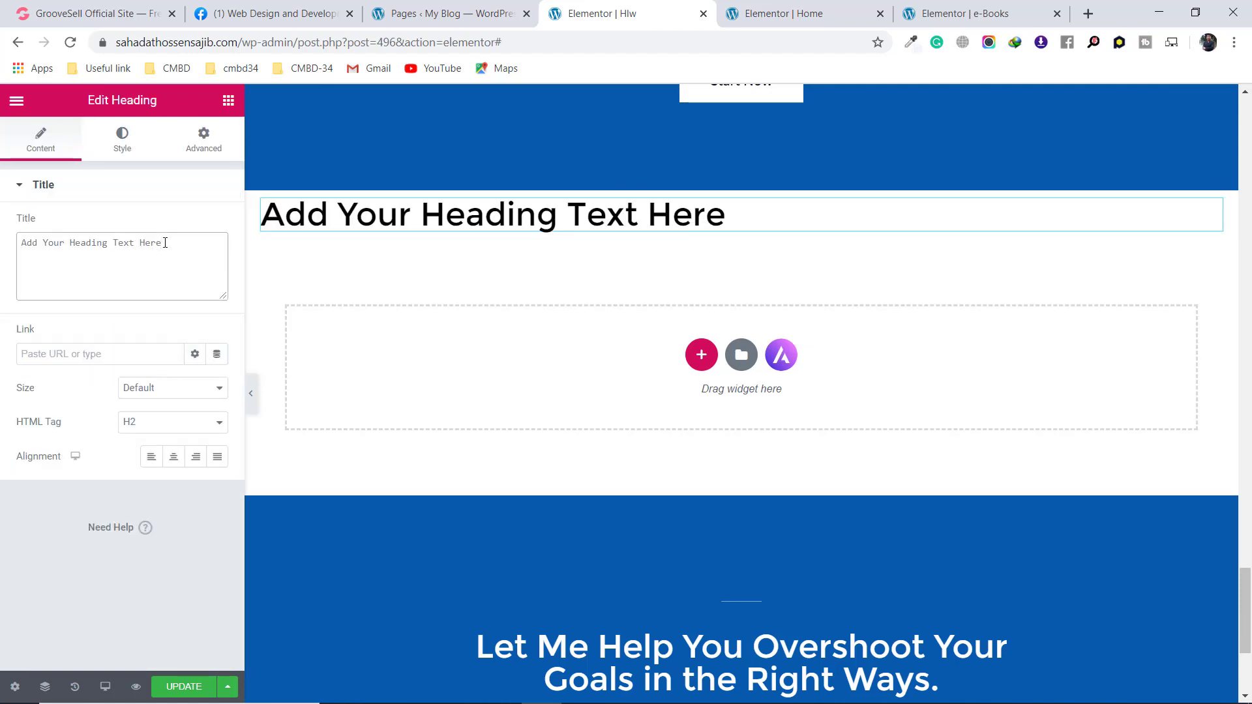
pyautogui.hotkey('ctrl', 'a')
pyautogui.write('My e-Books')
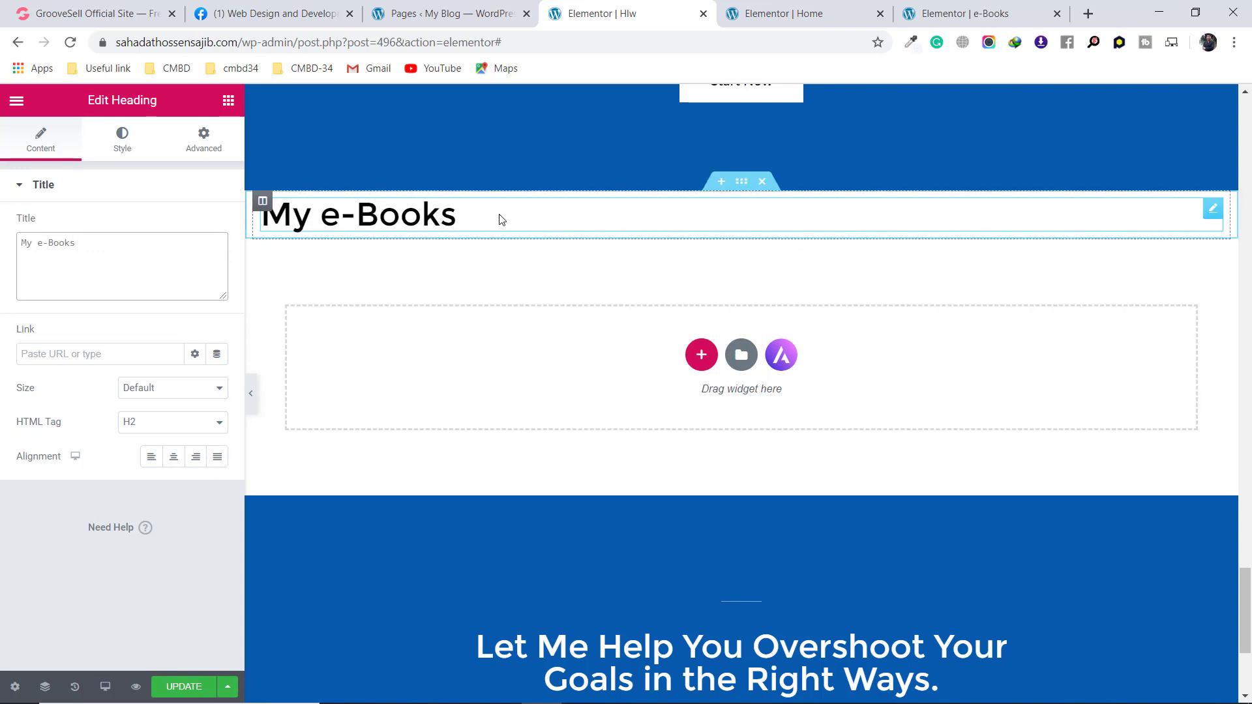
pyautogui.click(174, 459)
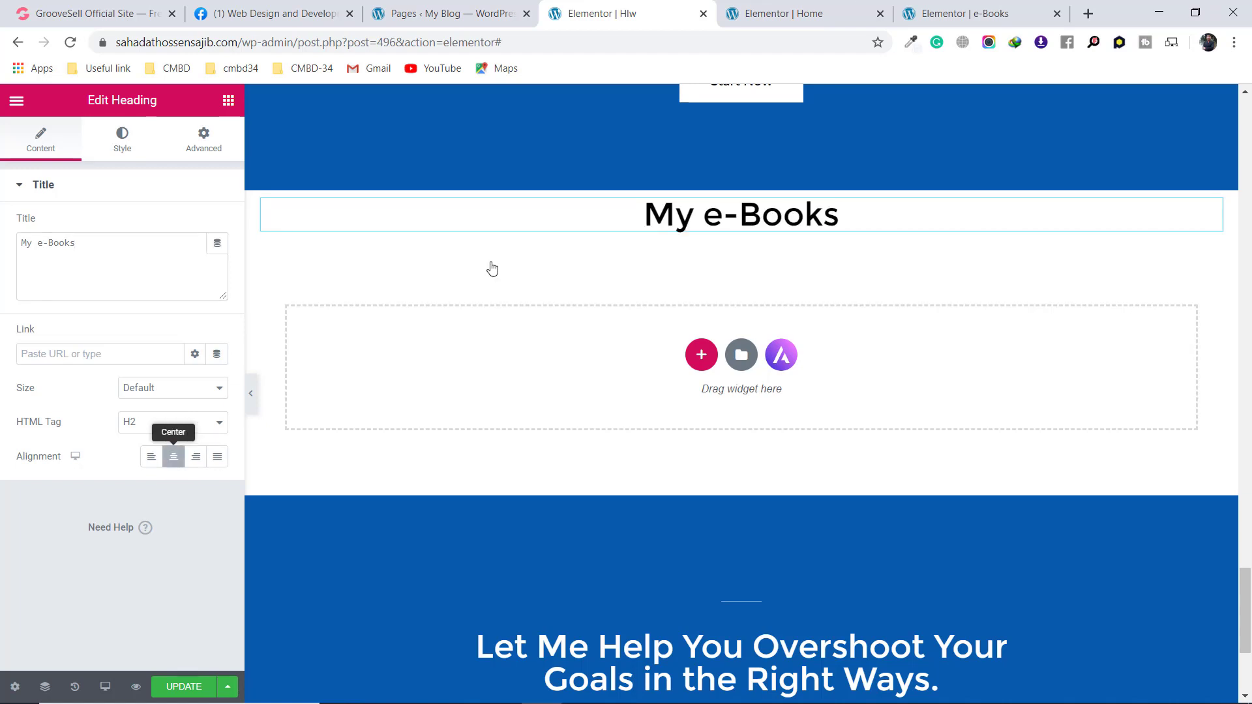
# Try to inspect the "My e-Books" heading's font with WhatFont in the e-Books page's Elementor editor
pyautogui.click(958, 11)
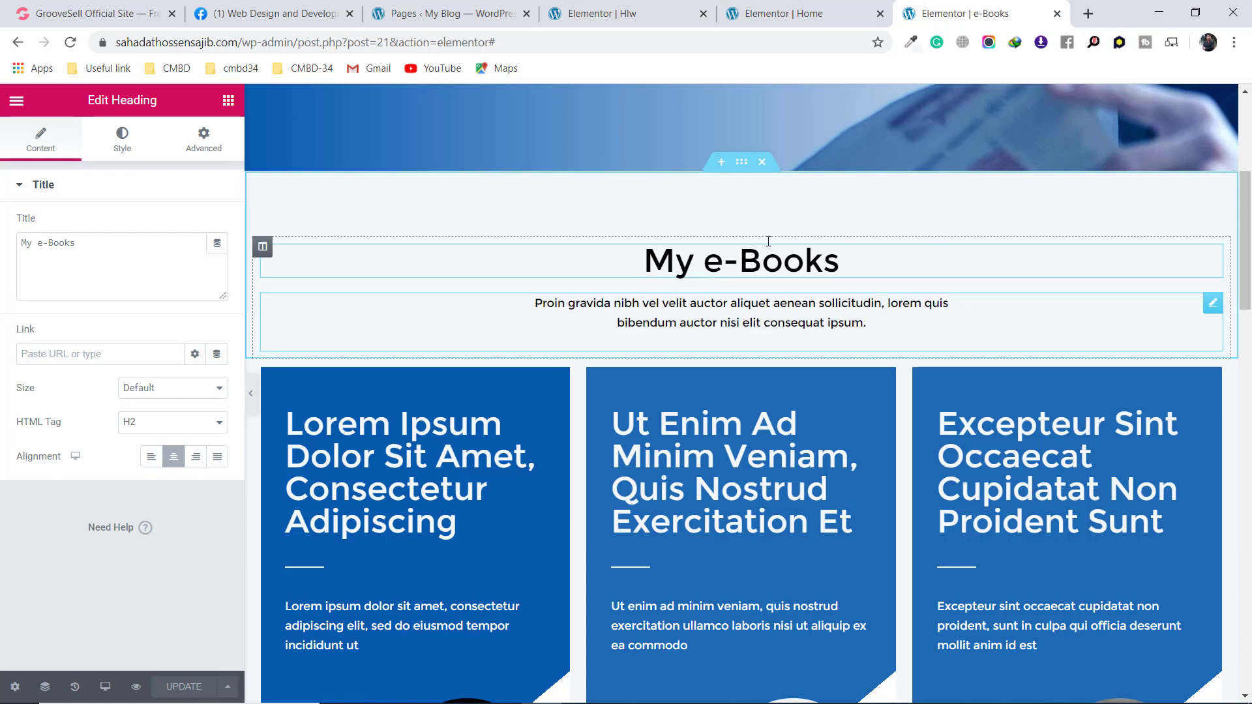
pyautogui.click(1094, 43)
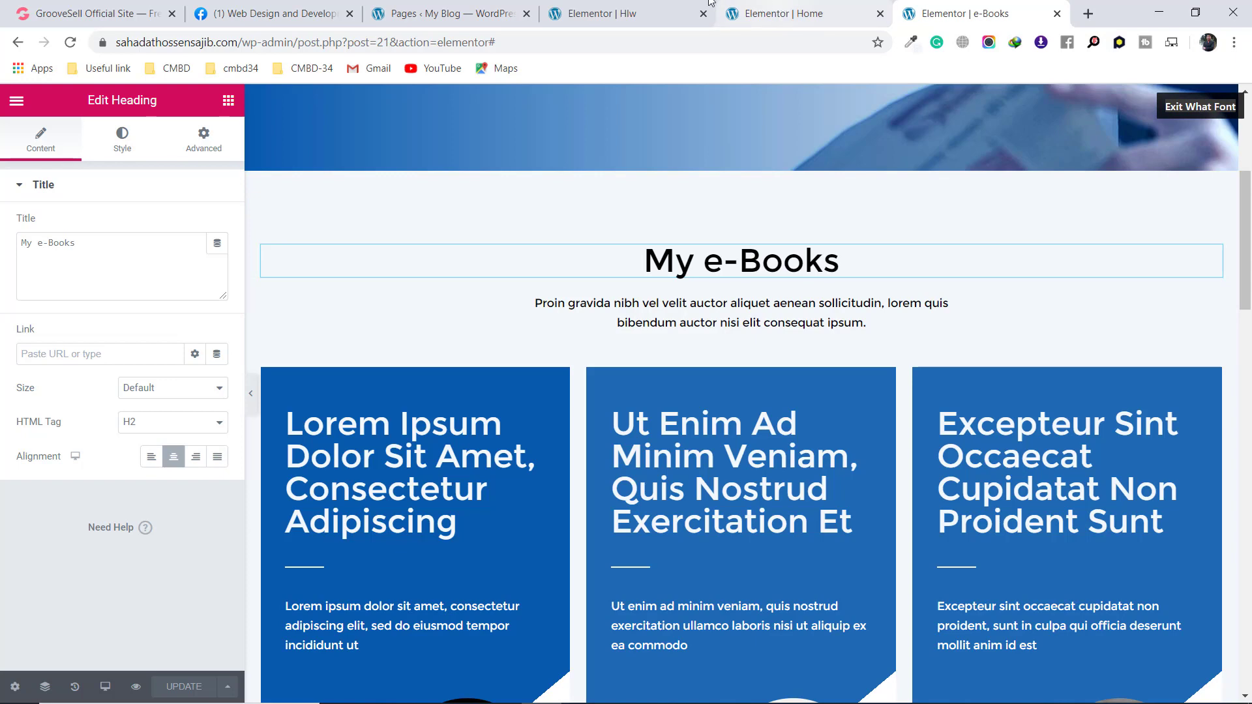
pyautogui.click(652, 9)
pyautogui.click(764, 6)
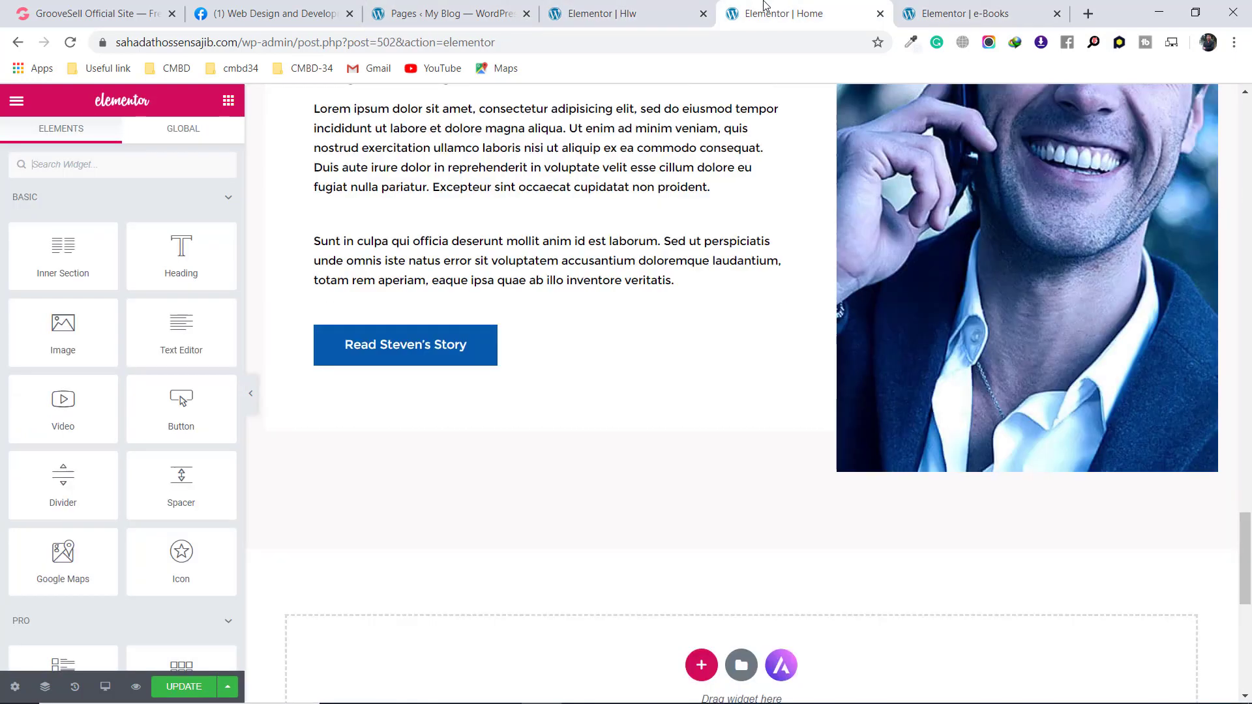
# Open the live site from the WordPress dashboard in a separate browser tab, placed last, and go to its e-Books page
pyautogui.click(428, 13)
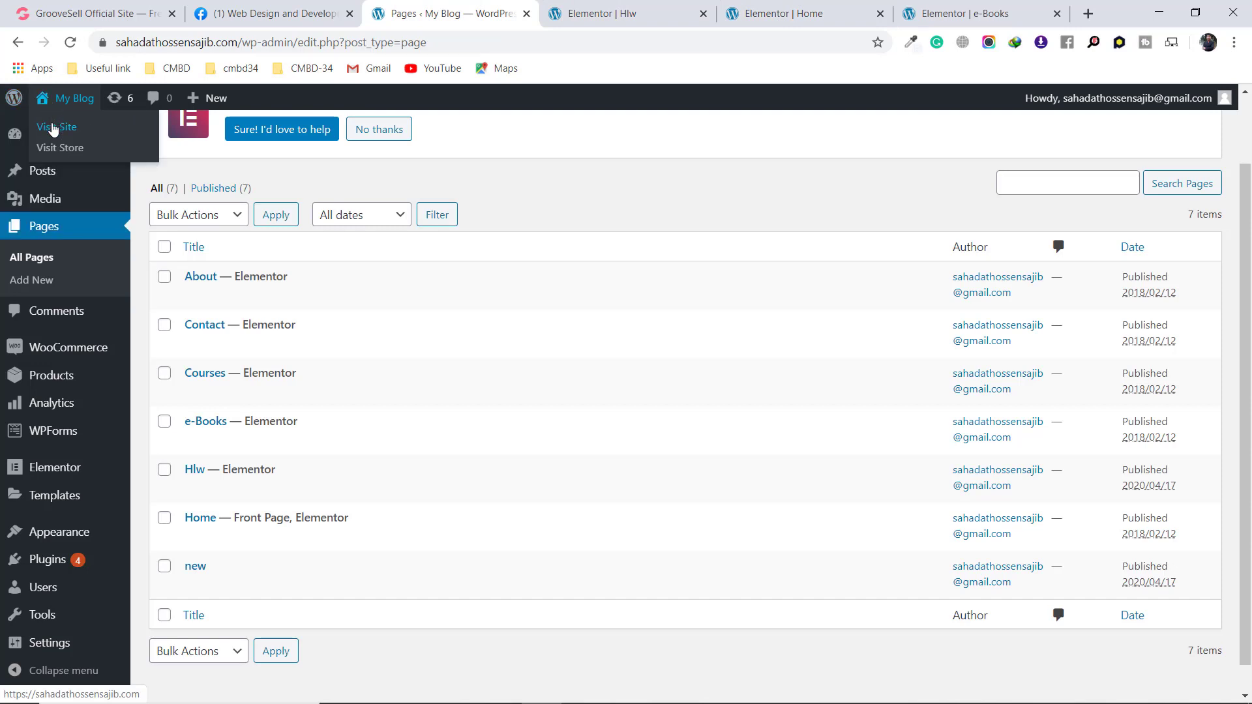
pyautogui.rightClick(53, 126)
pyautogui.click(67, 135)
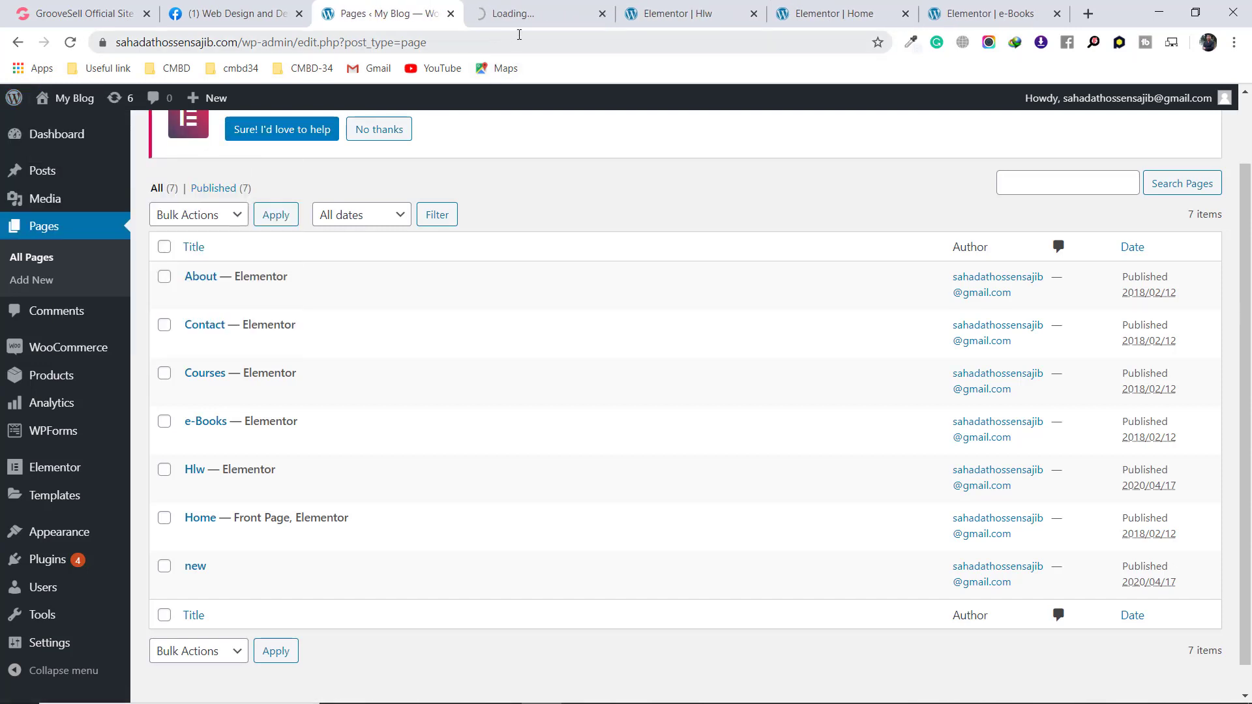
pyautogui.moveTo(528, 17); pyautogui.dragTo(984, 12)
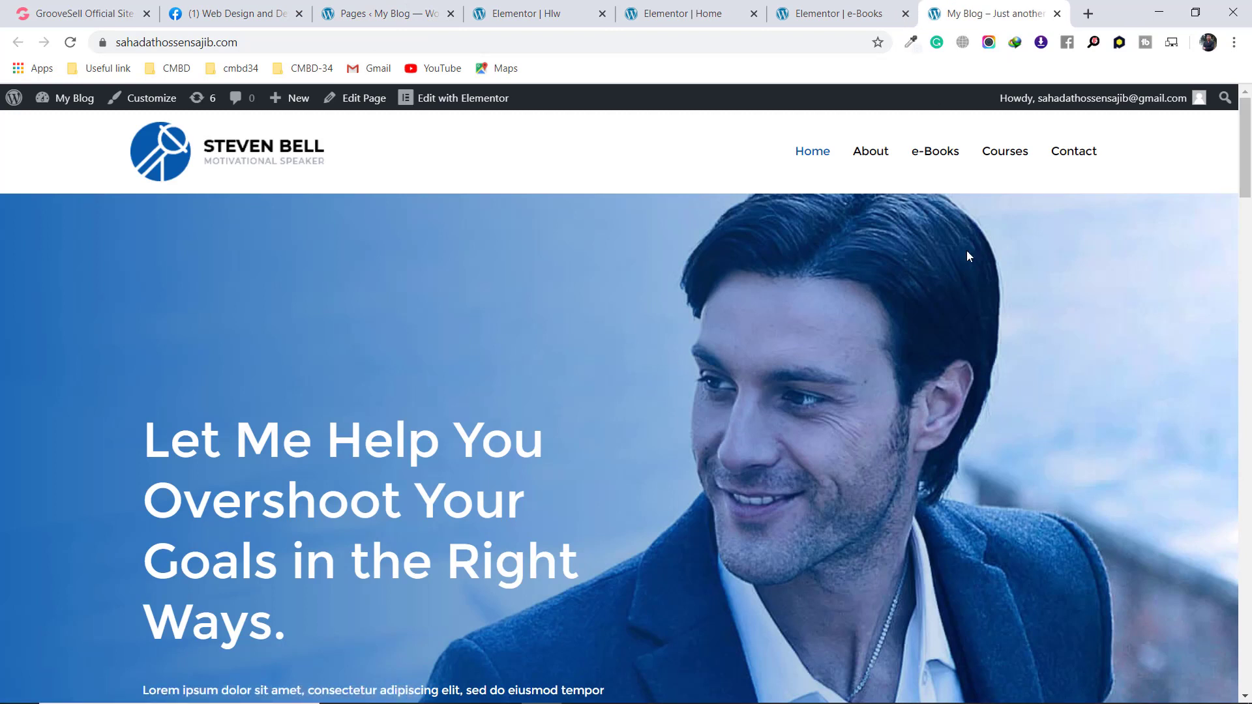
pyautogui.click(933, 163)
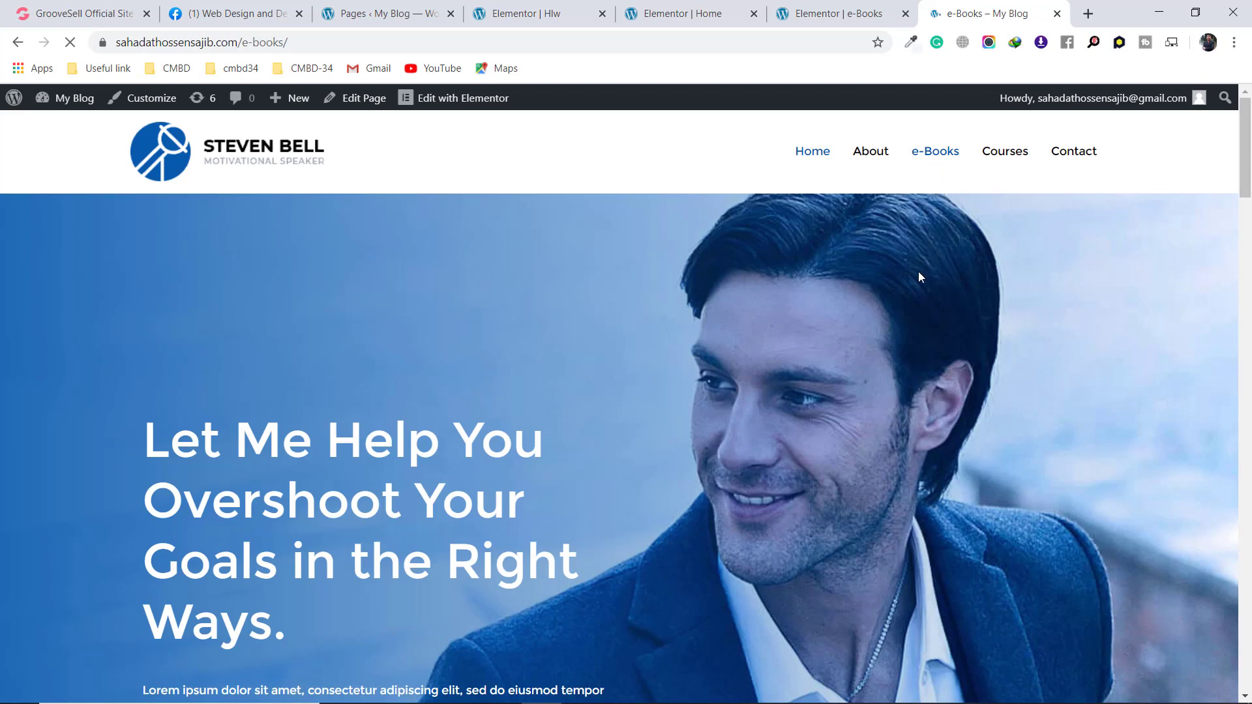
# Inspect the font properties of the "My e-Books" heading on the live page with WhatFont
pyautogui.scroll(-7, 823, 252)
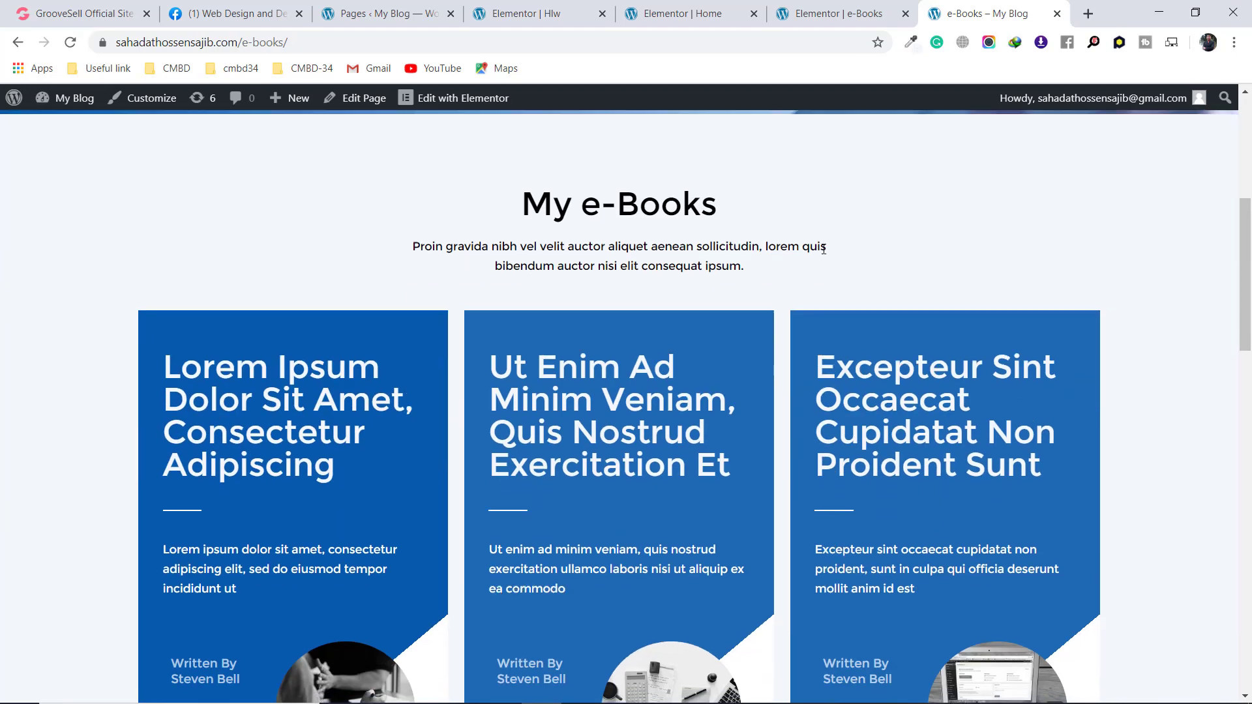
pyautogui.scroll(1, 823, 249)
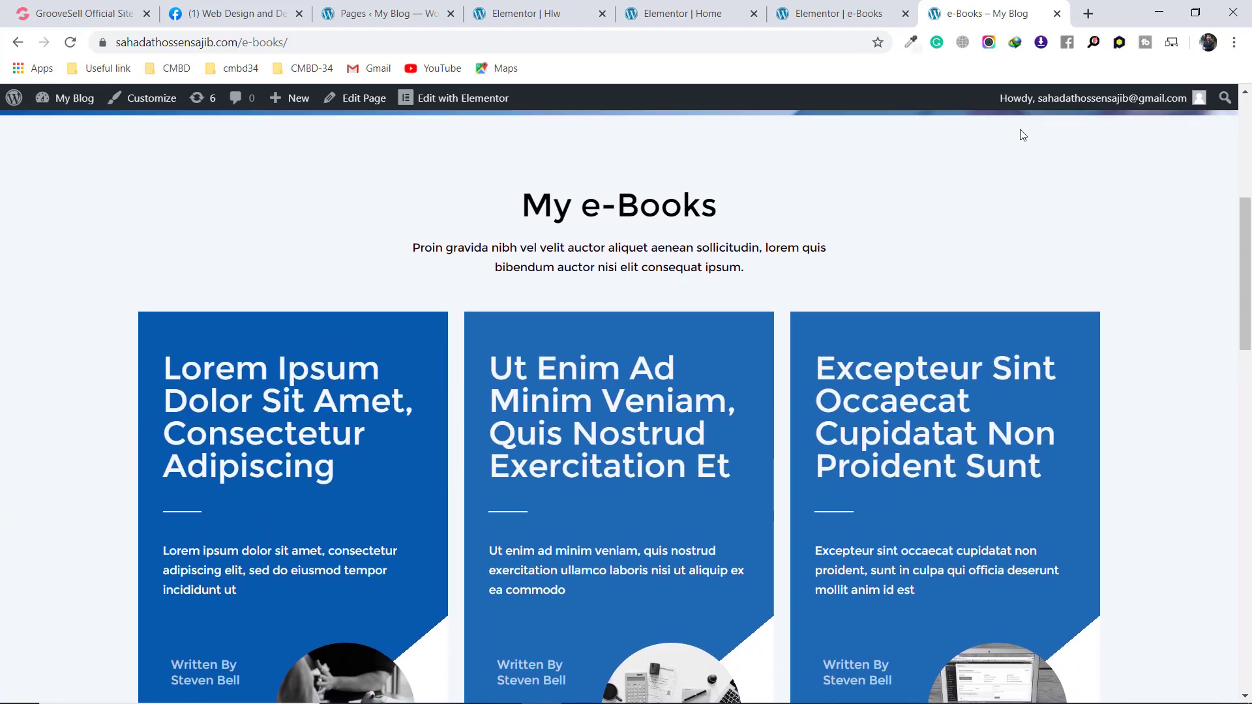
pyautogui.click(1095, 47)
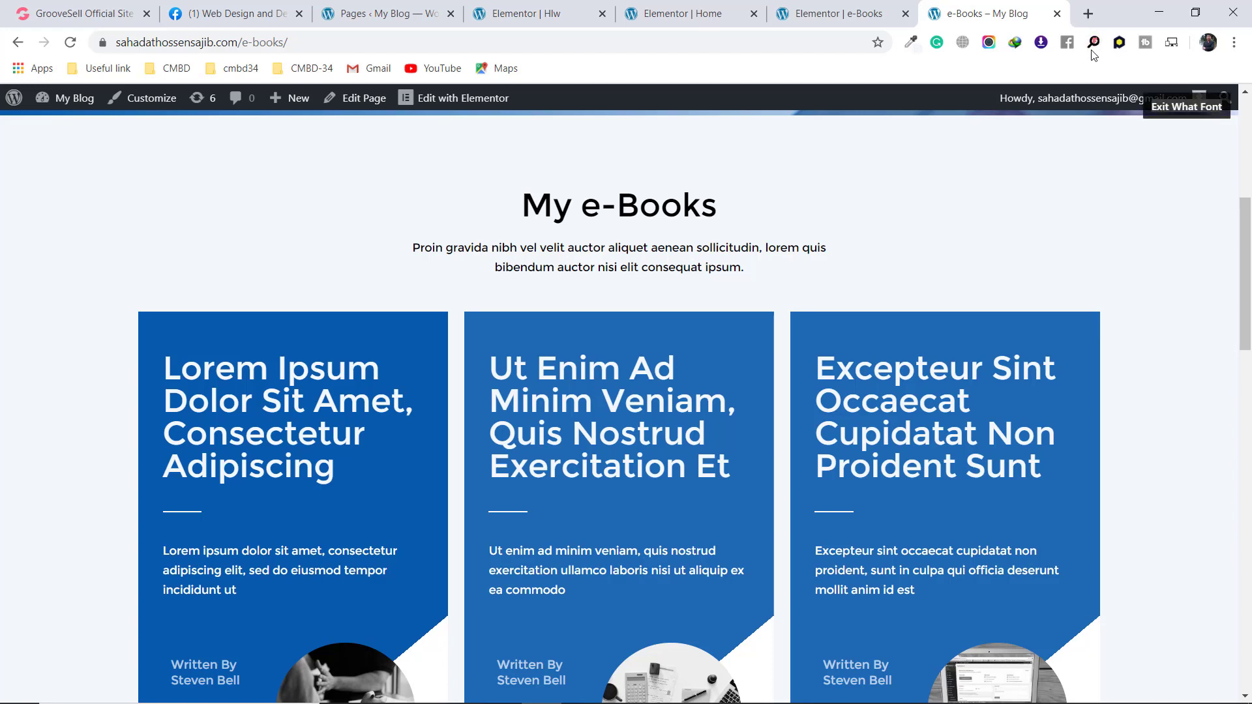
pyautogui.click(564, 214)
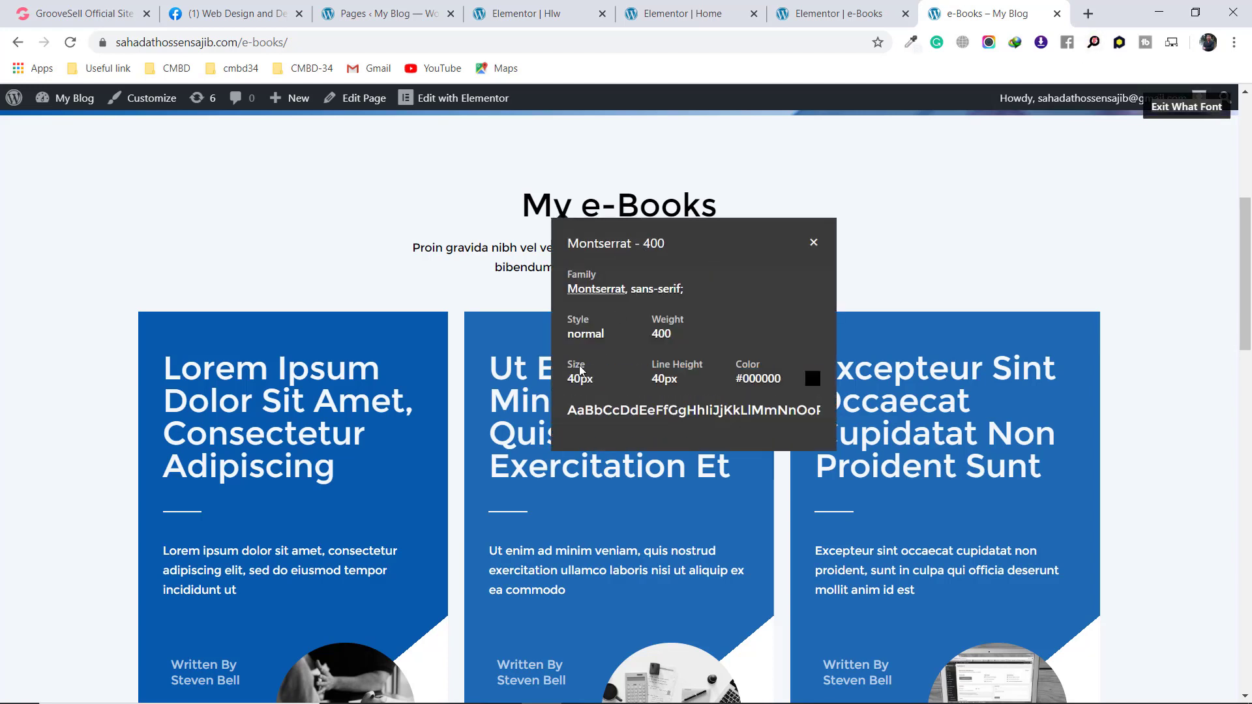
# Return to the Hlw page and set the "My e-Books" heading's font family to Montserrat
pyautogui.click(546, 10)
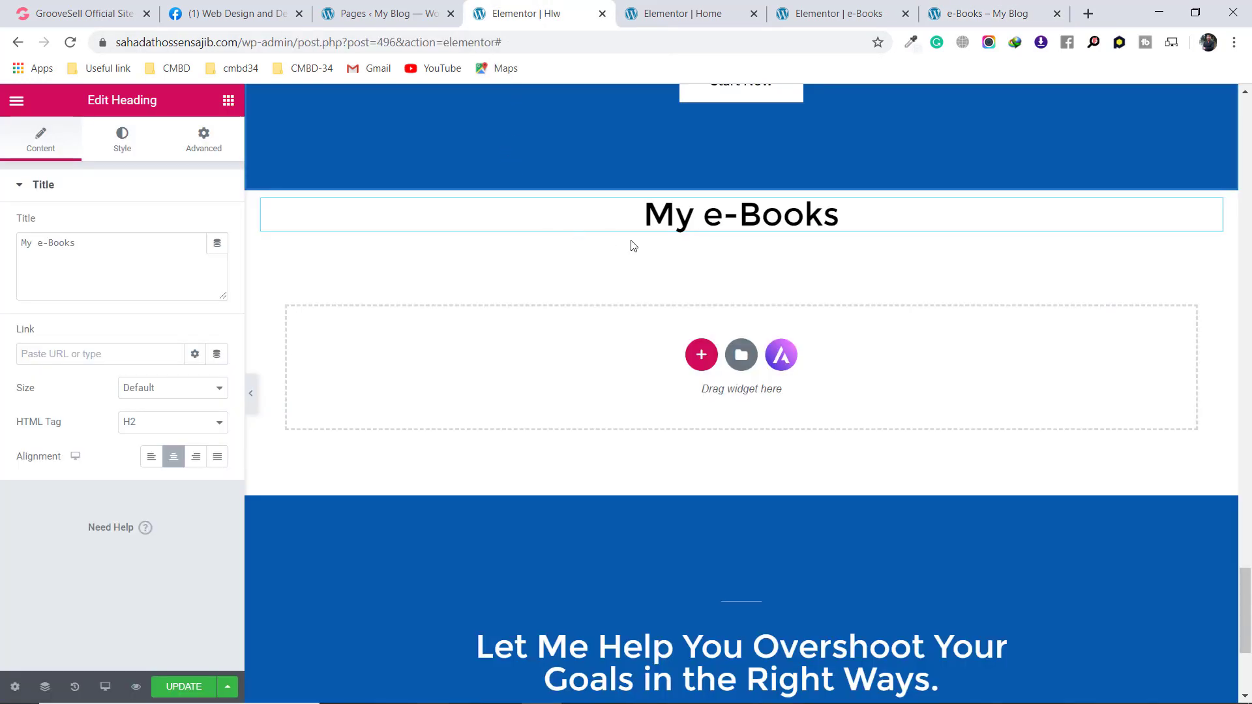
pyautogui.click(139, 146)
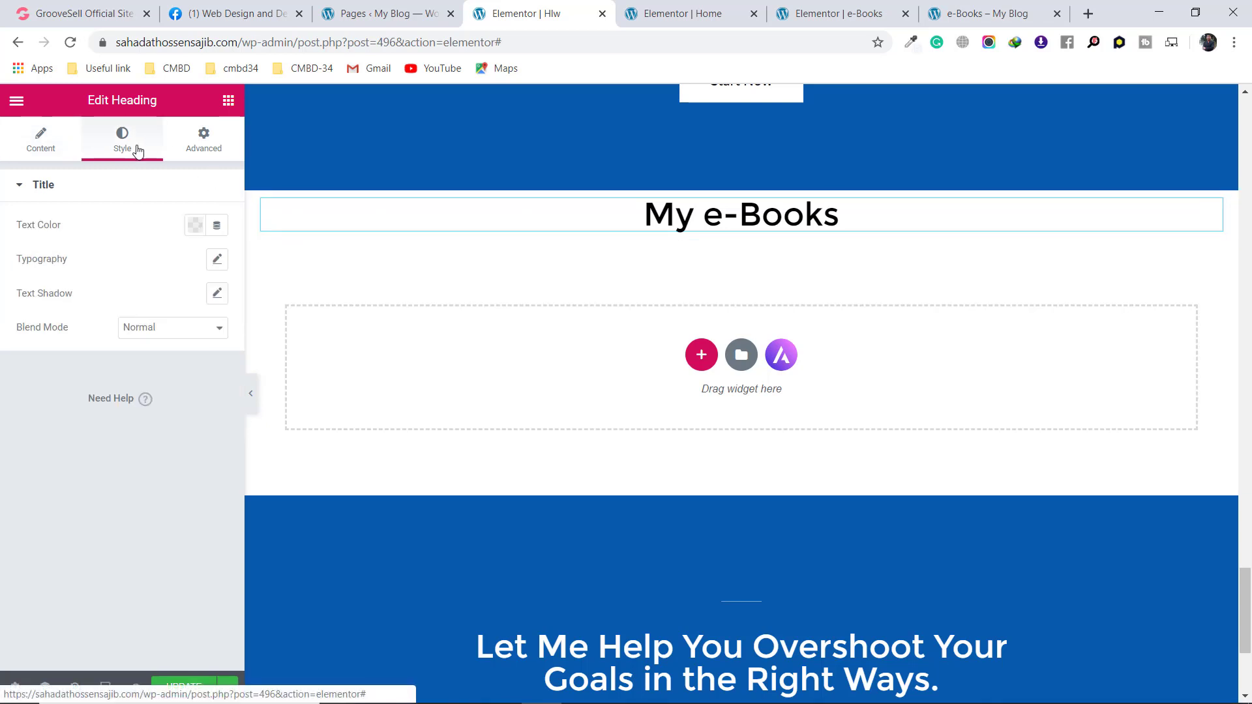
pyautogui.click(217, 258)
pyautogui.click(148, 304)
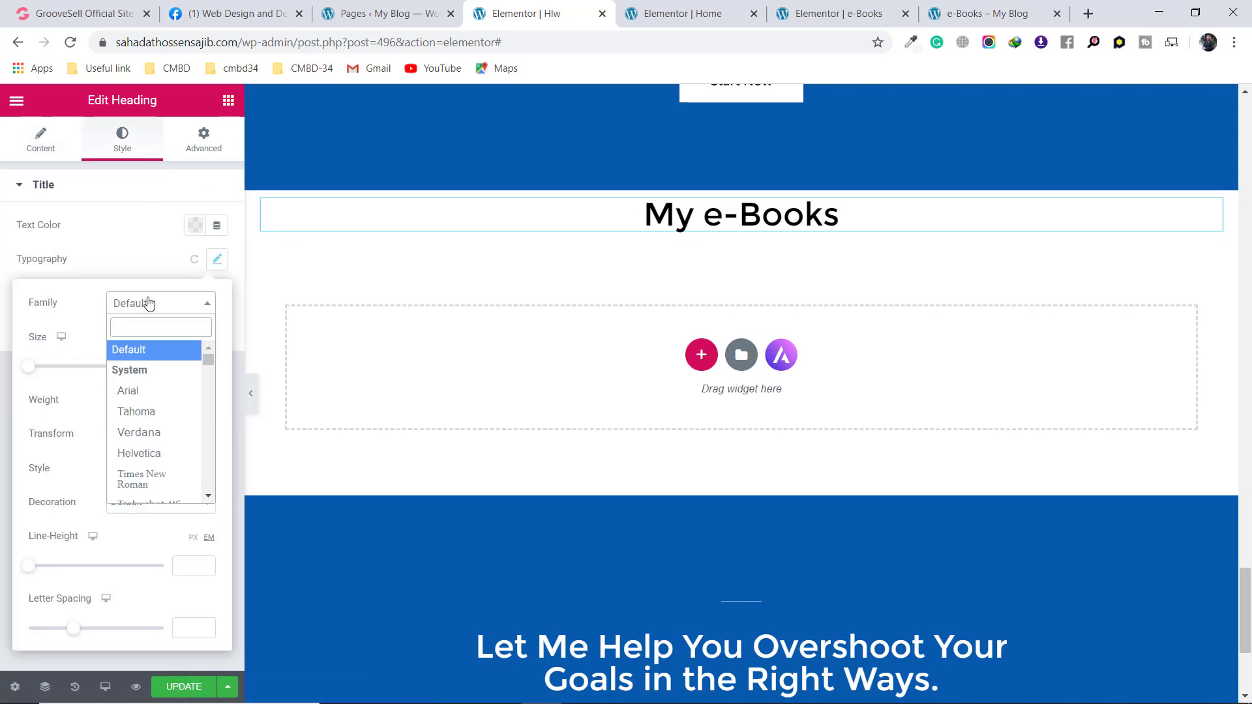
pyautogui.write('mont')
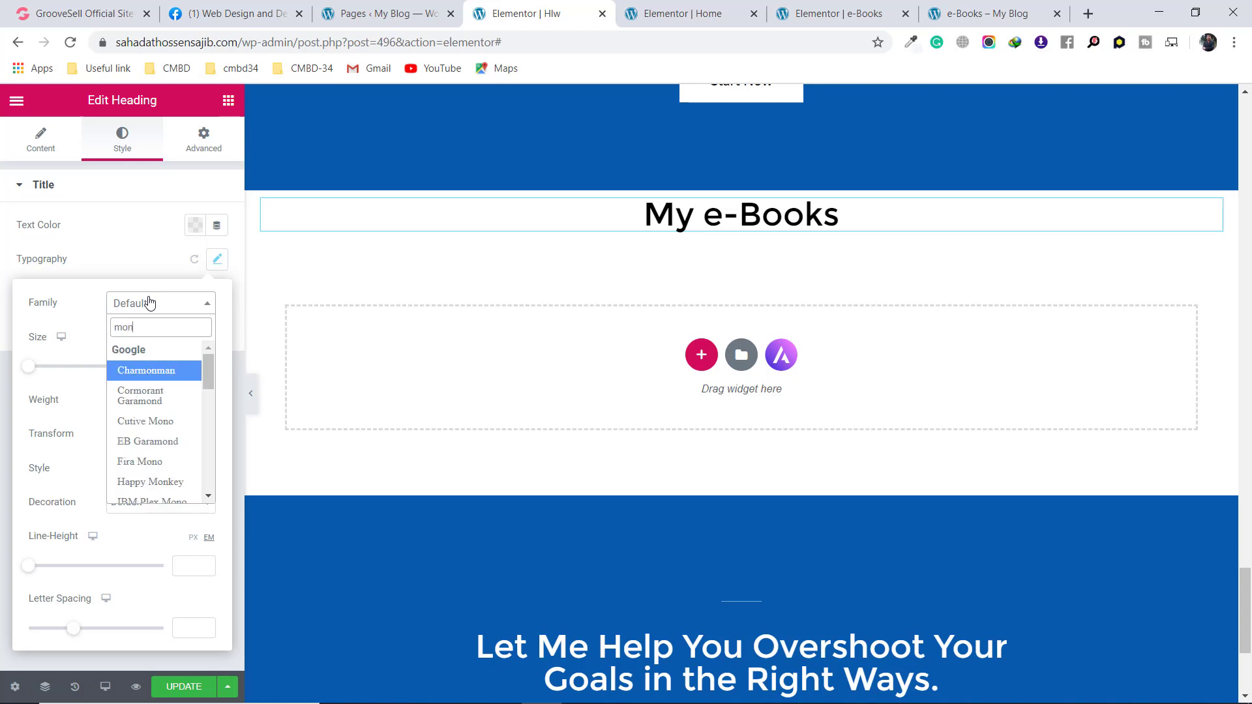
pyautogui.click(174, 412)
# Set the heading's font size to 40 px, its weight to 400 and its line height to 40 px
pyautogui.click(181, 366)
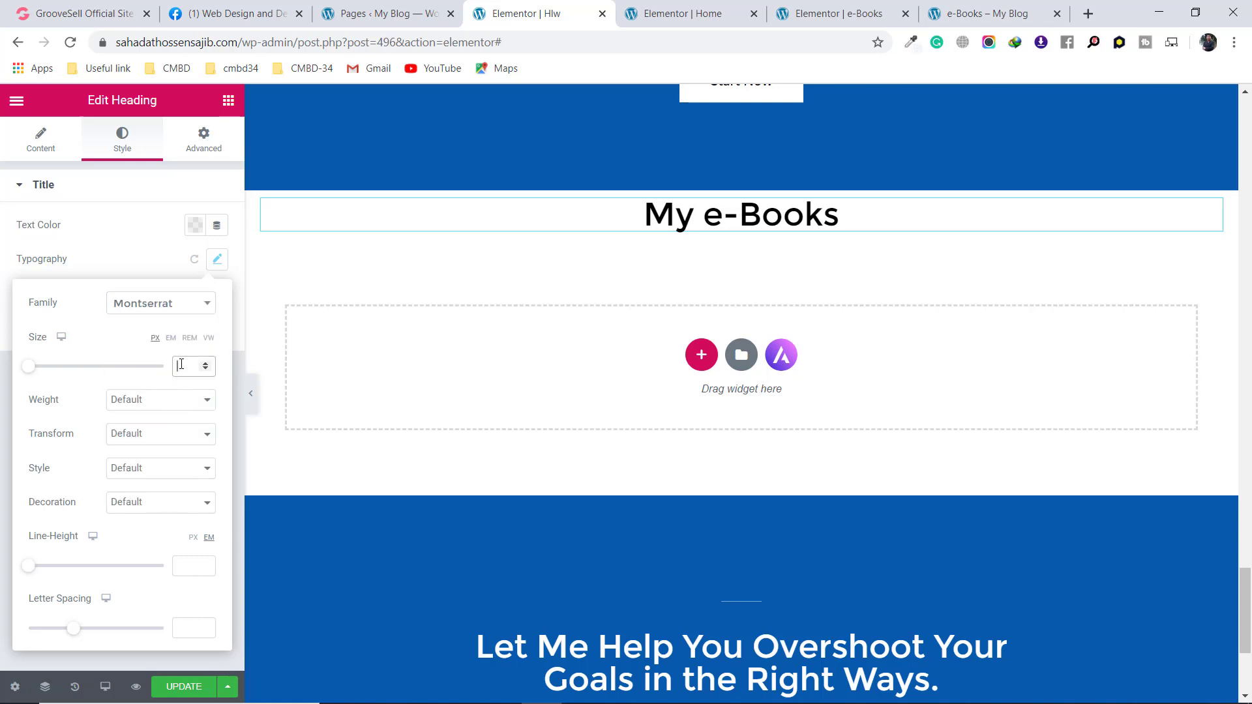
pyautogui.write('1')
pyautogui.write('0')
pyautogui.click(163, 401)
pyautogui.click(161, 453)
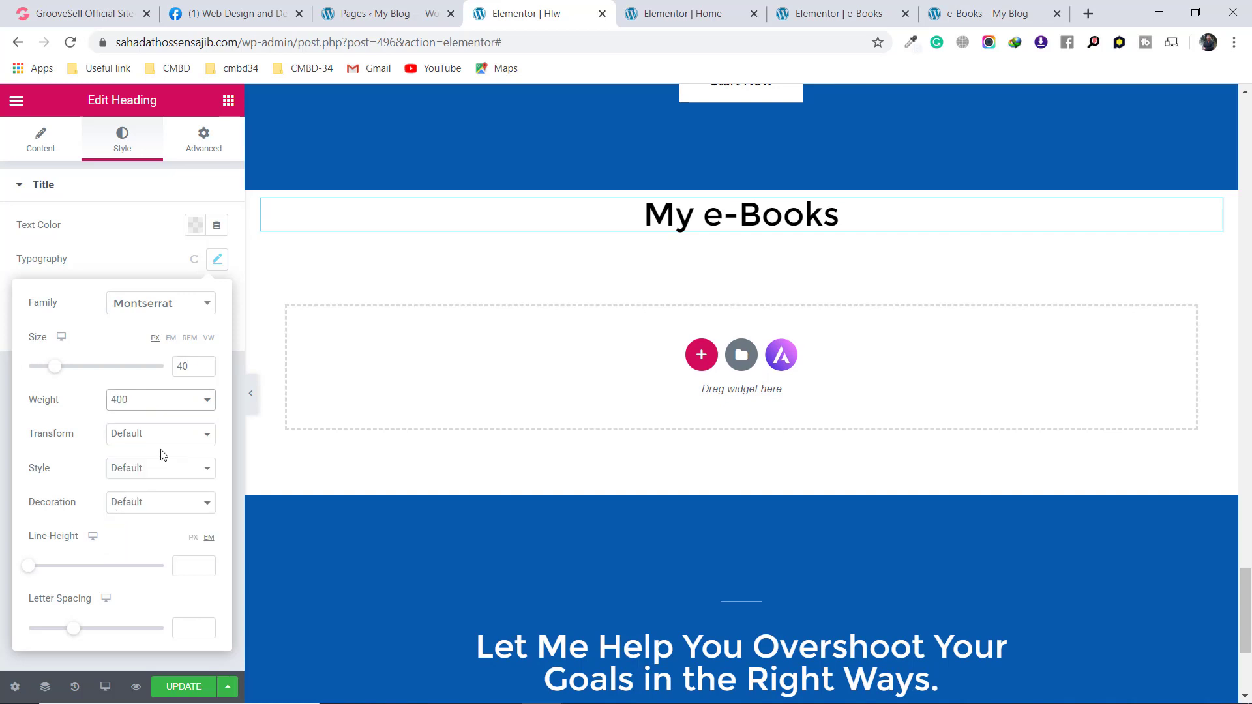
pyautogui.click(192, 560)
pyautogui.write('40')
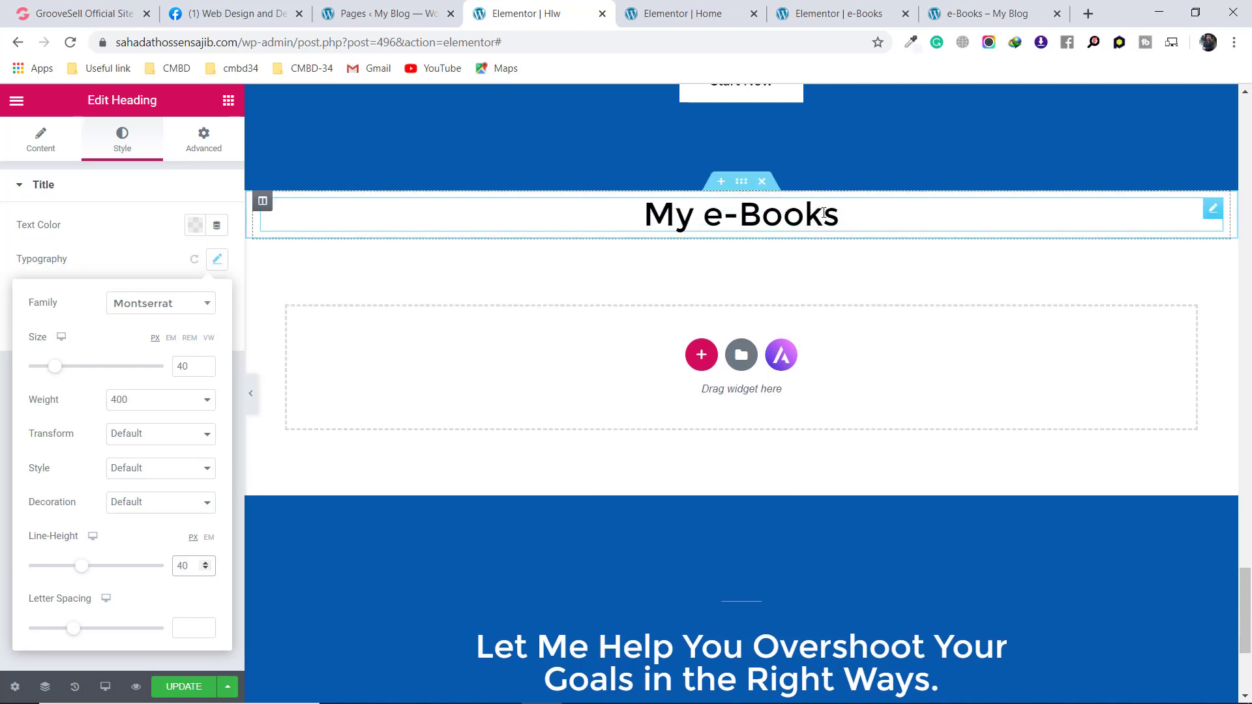
# On the live e-Books page, copy the "Proin gravida" paragraph below the heading and inspect its font properties with WhatFont
pyautogui.click(978, 14)
pyautogui.click(814, 245)
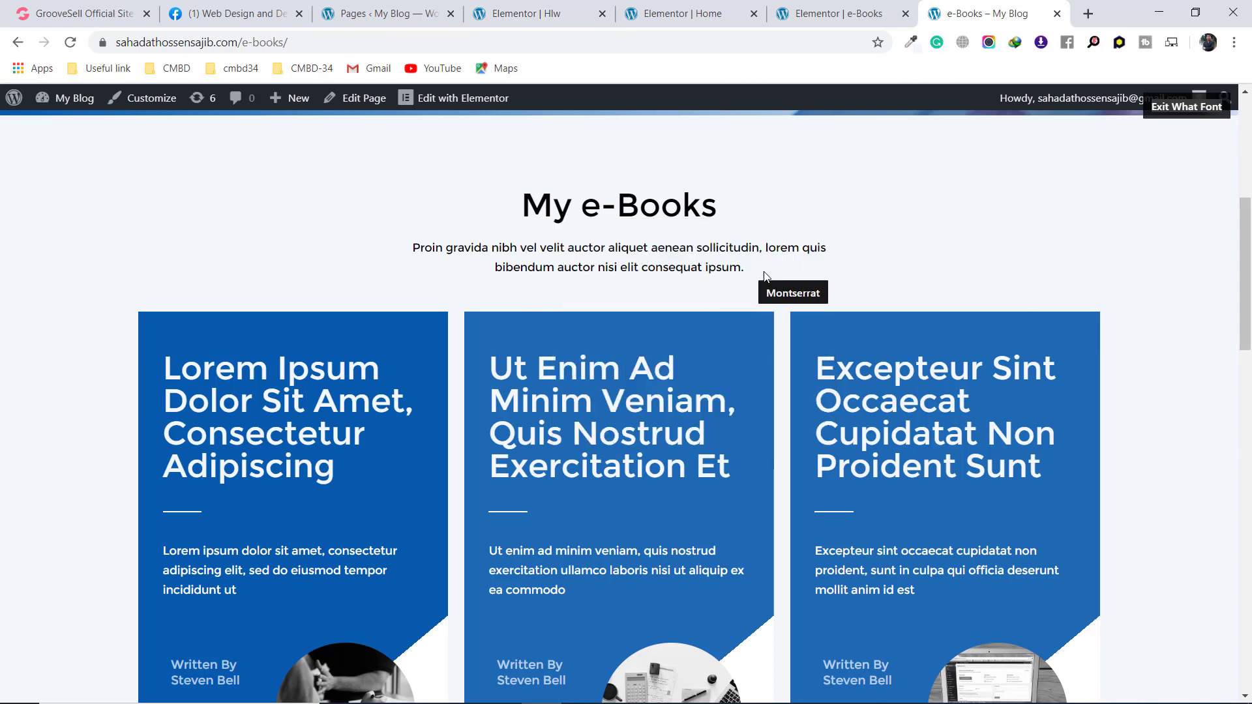
pyautogui.moveTo(746, 268); pyautogui.dragTo(409, 253)
pyautogui.hotkey('ctrl', 'c')
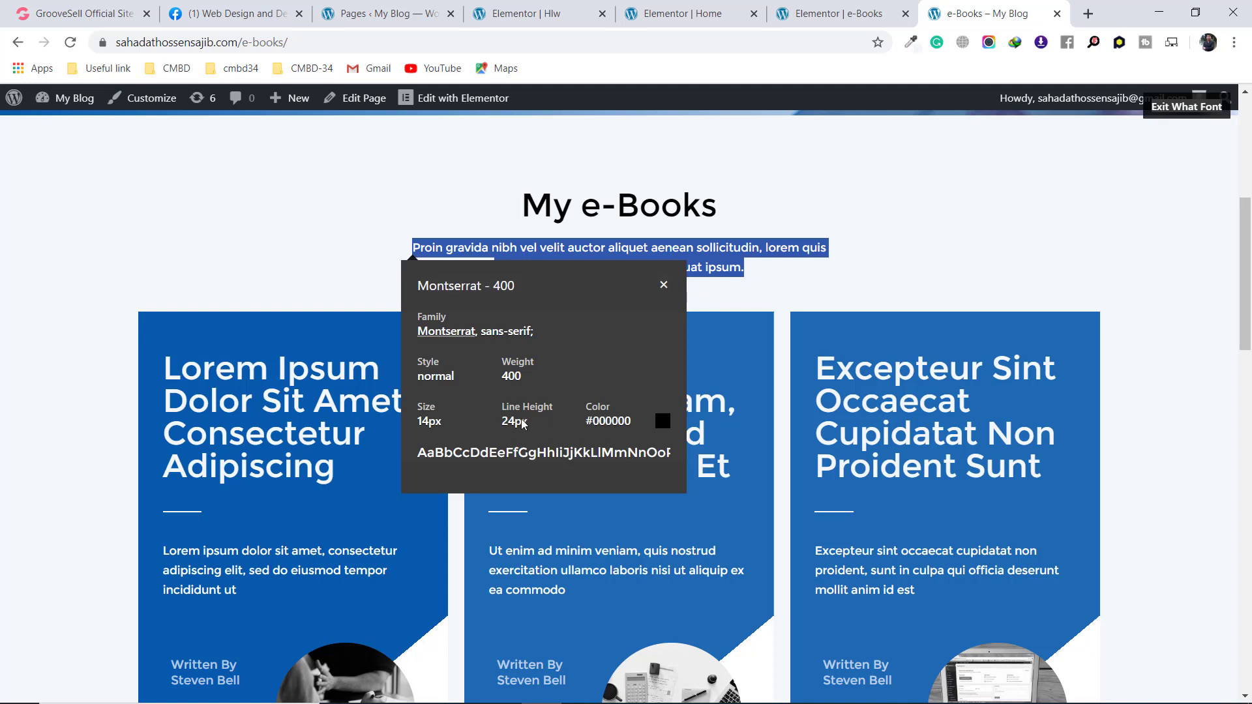
pyautogui.click(663, 286)
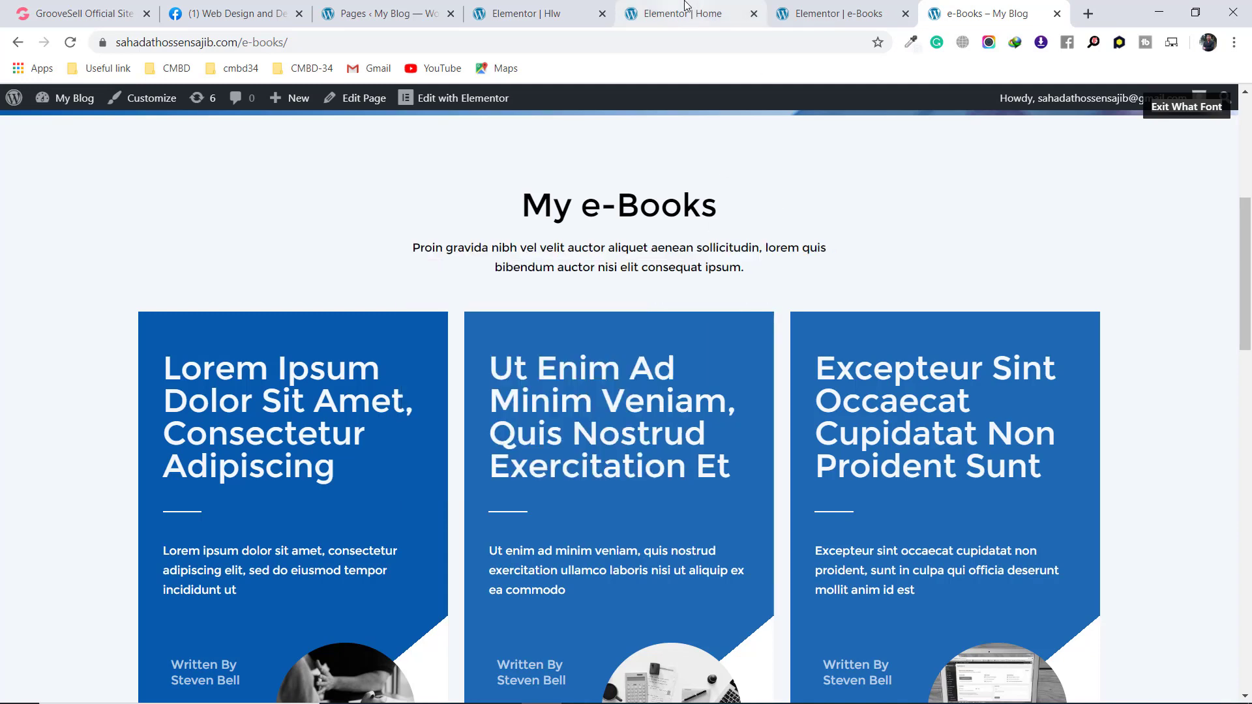
# Return to the Hlw page and place a Text Editor widget directly below the "My e-Books" heading
pyautogui.click(558, 5)
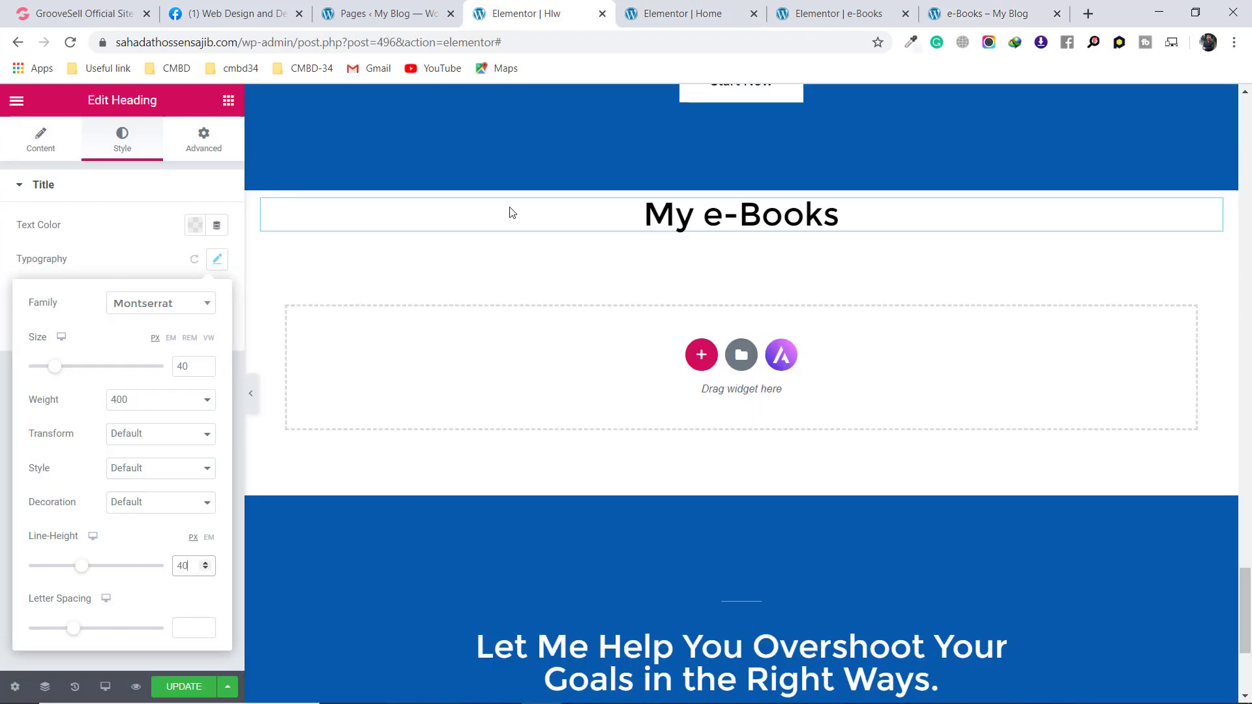
pyautogui.click(228, 102)
pyautogui.moveTo(173, 341); pyautogui.dragTo(680, 231)
pyautogui.moveTo(682, 233); pyautogui.dragTo(681, 235)
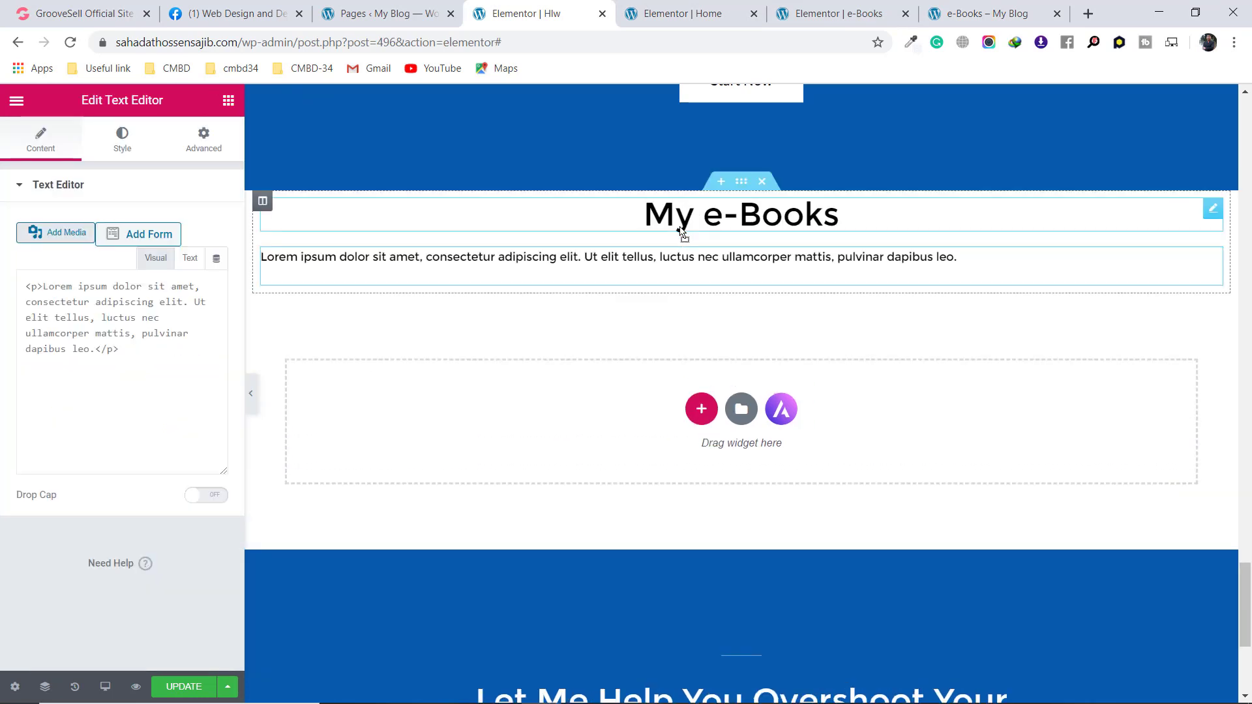
# Replace the text widget's placeholder content with the copied "Proin gravida" paragraph
pyautogui.click(122, 530)
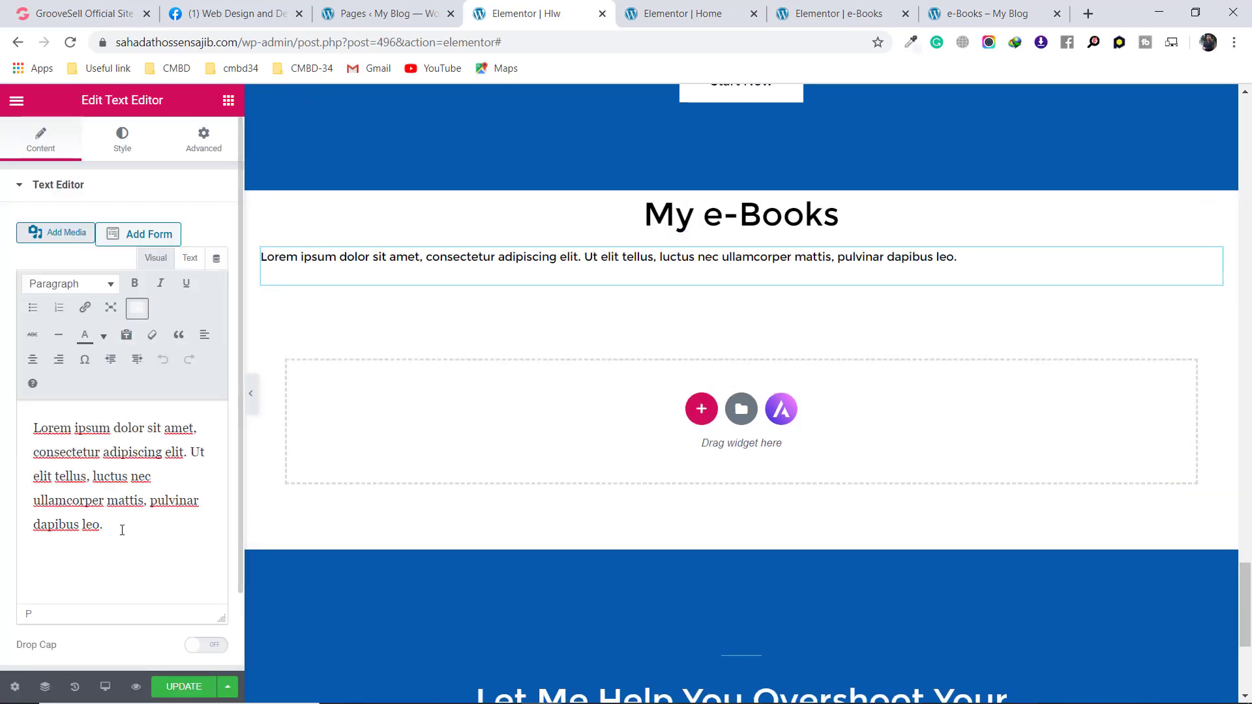
pyautogui.hotkey('ctrl', 'a')
pyautogui.hotkey('ctrl', 'v')
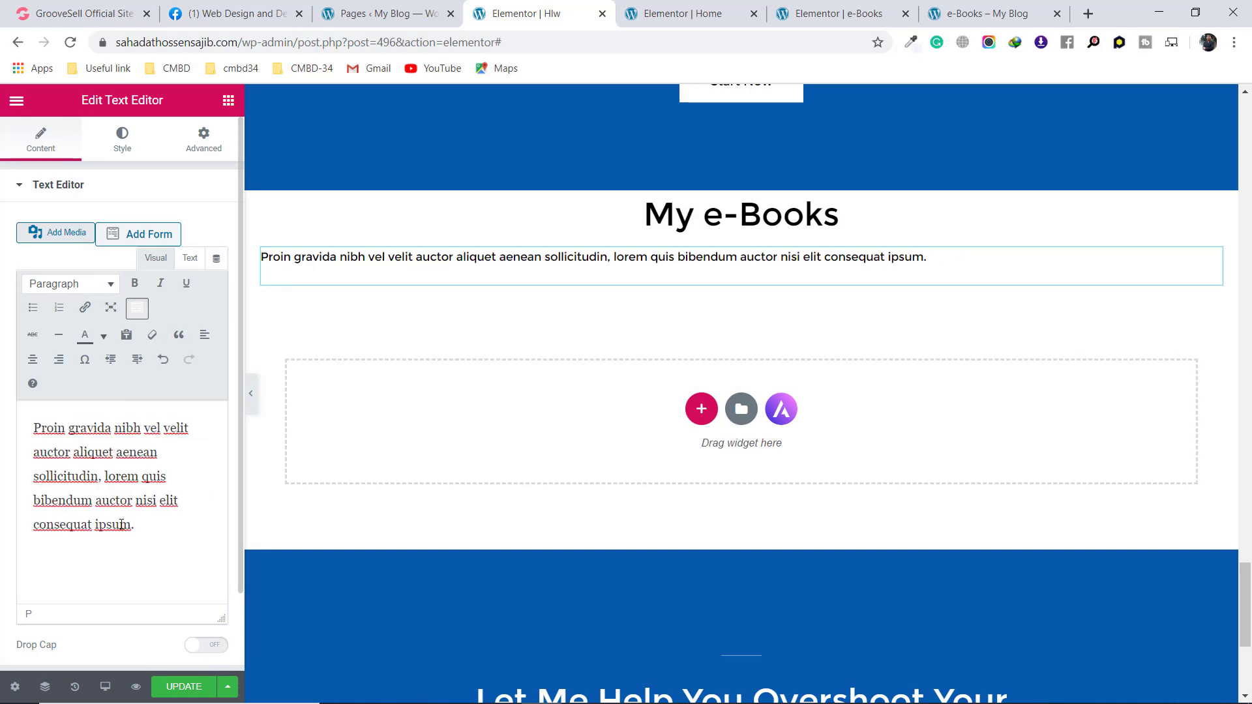
# Check the paragraph's layout on the live e-Books page and align the Hlw page's text widget to the center
pyautogui.click(988, 13)
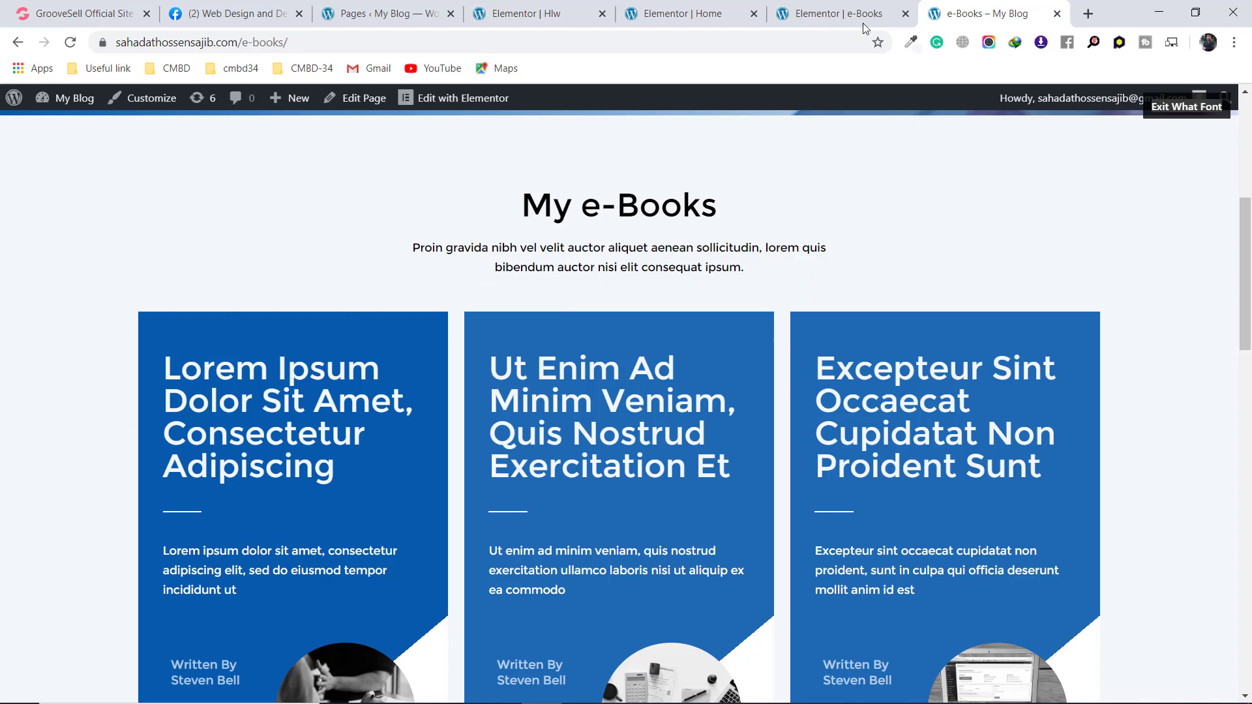
pyautogui.click(560, 11)
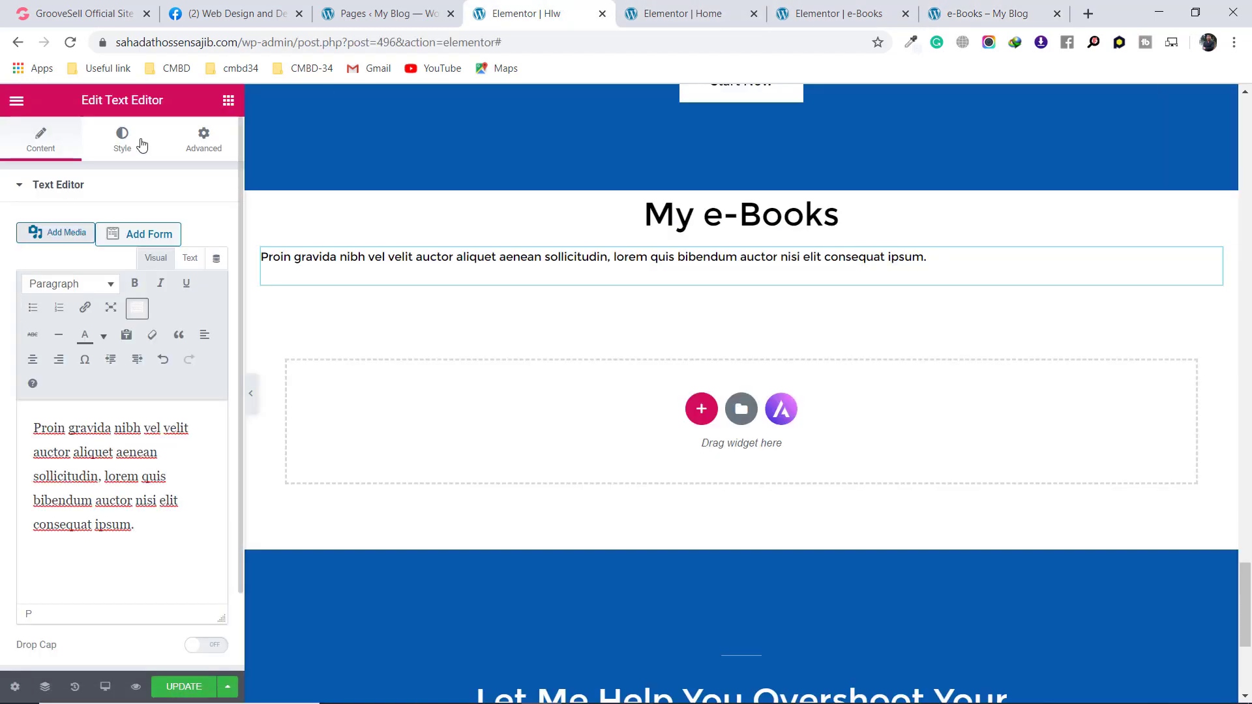
pyautogui.click(121, 145)
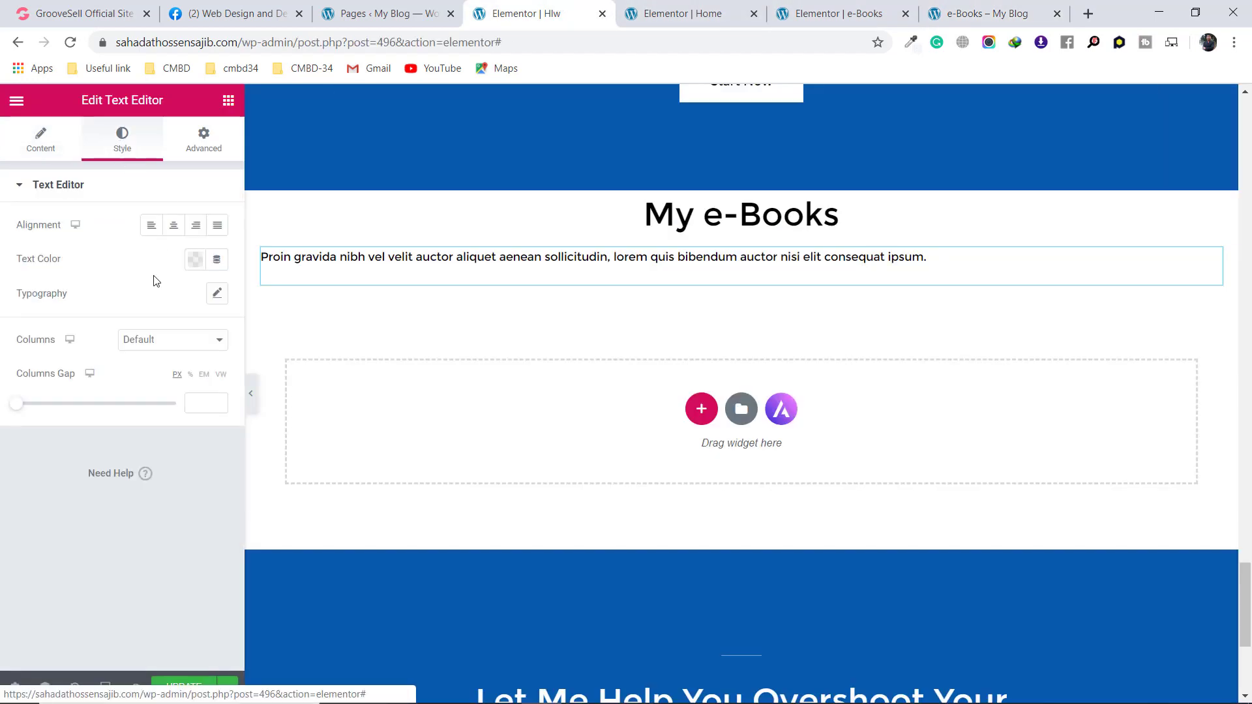
pyautogui.click(175, 226)
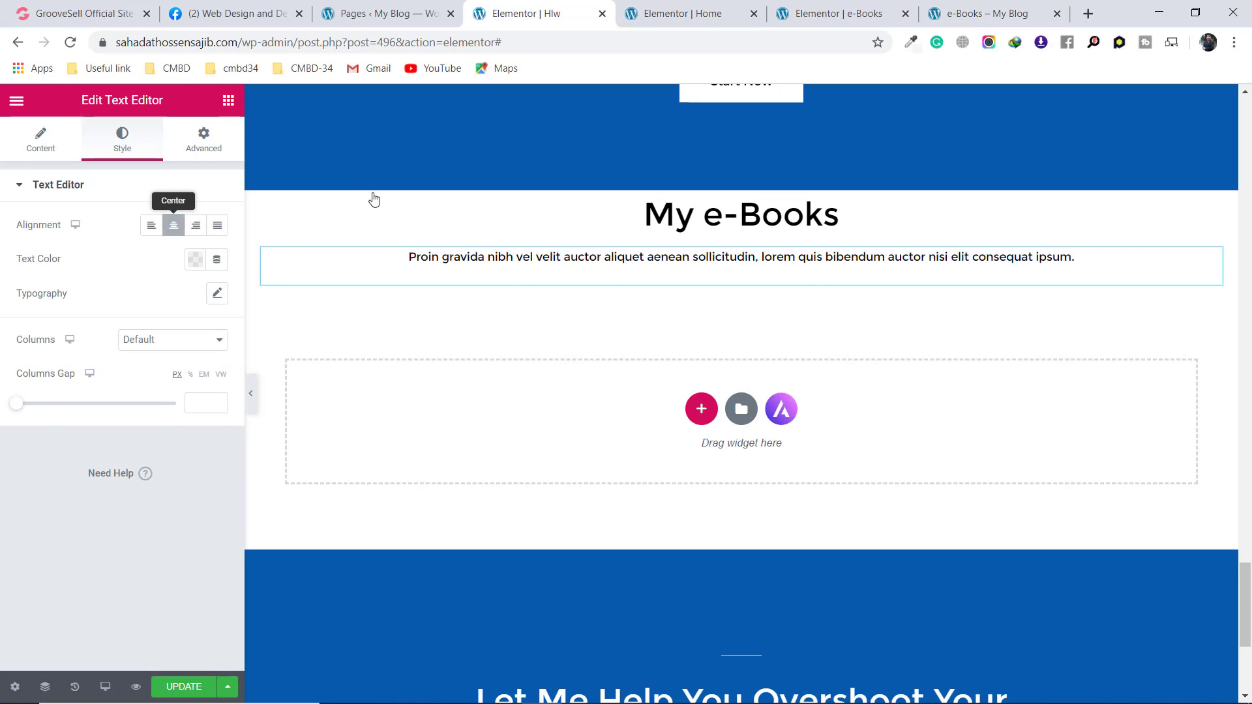
# Compare the paragraph's line break with the live page and insert "<br>" after "lorem quis" in the text widget's visual content
pyautogui.click(984, 13)
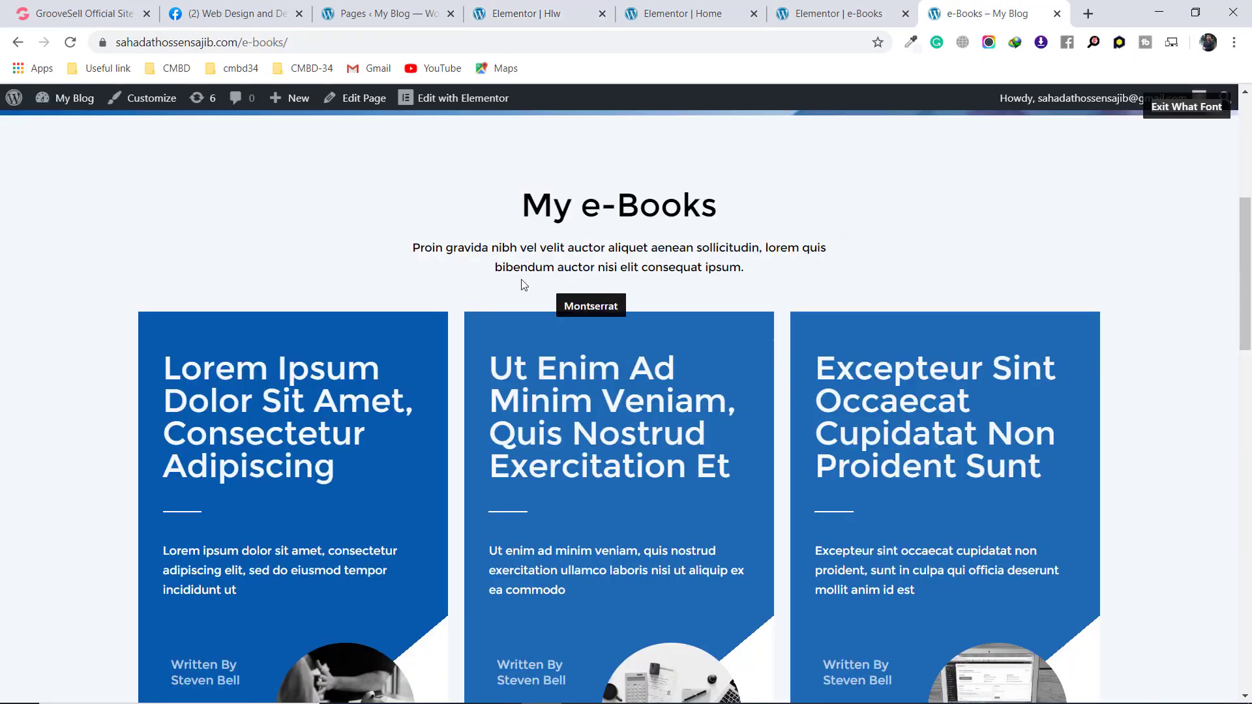
pyautogui.click(554, 13)
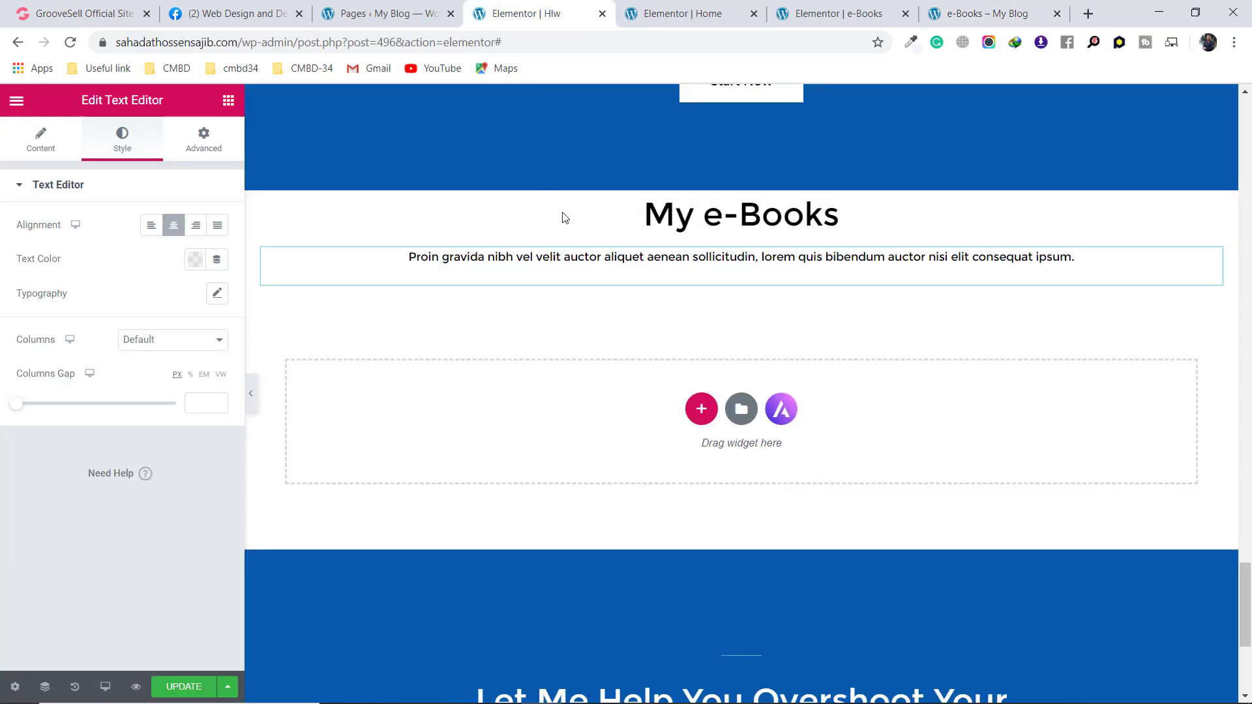
pyautogui.click(45, 155)
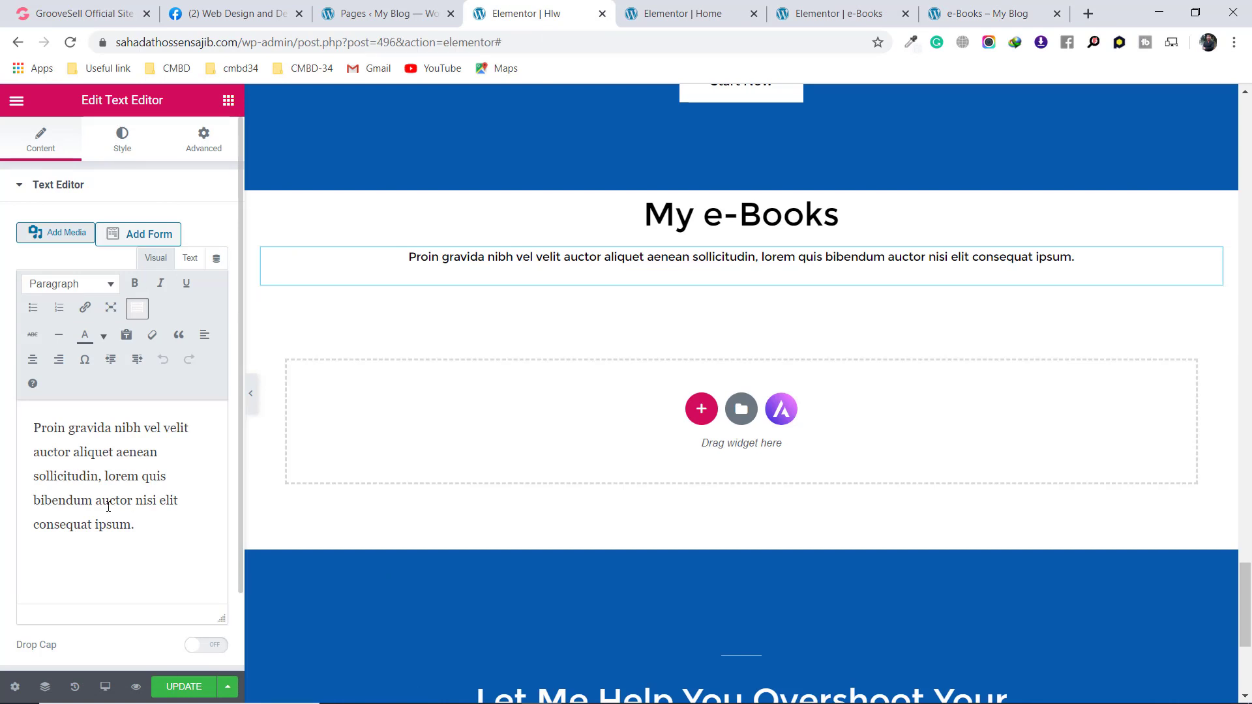
pyautogui.click(170, 482)
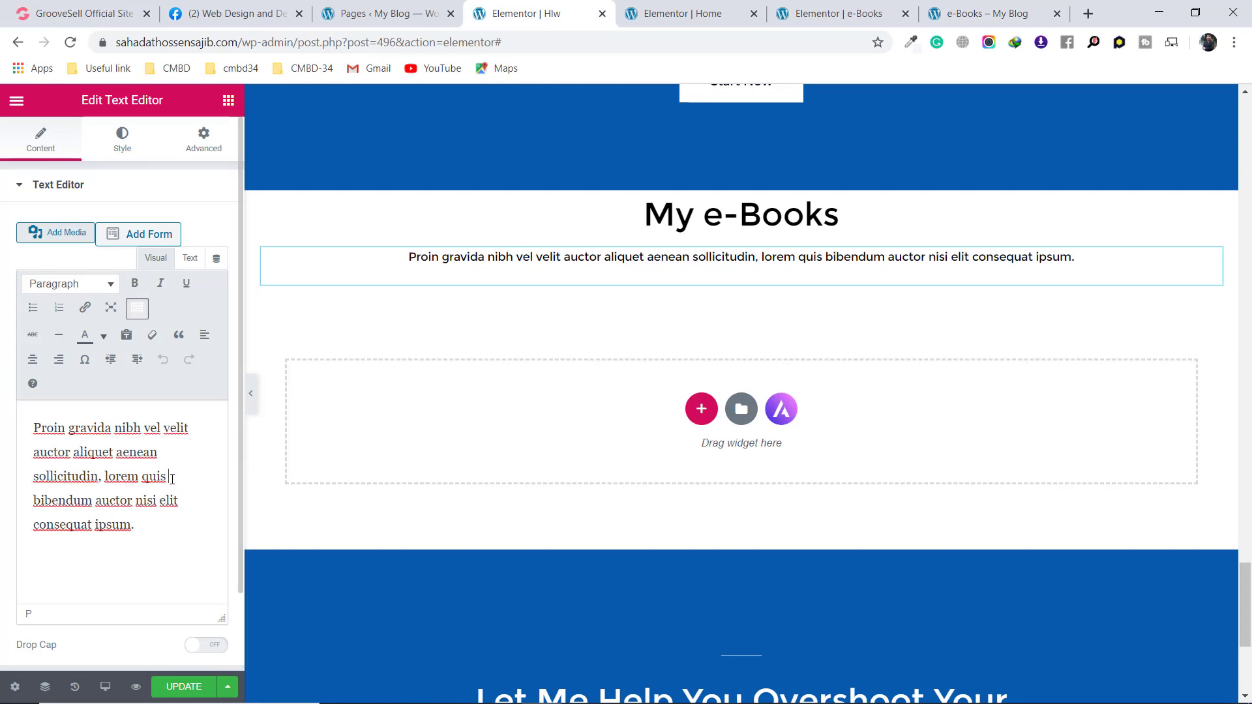
pyautogui.write('<>')
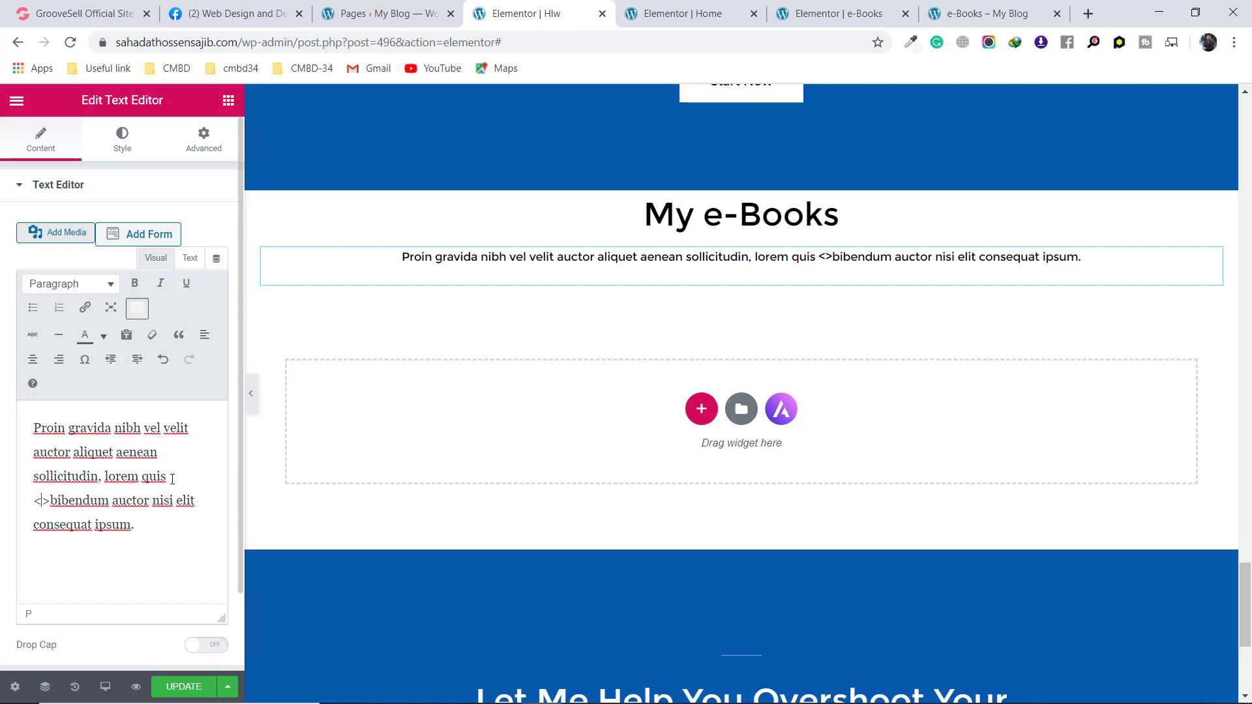
pyautogui.write('br')
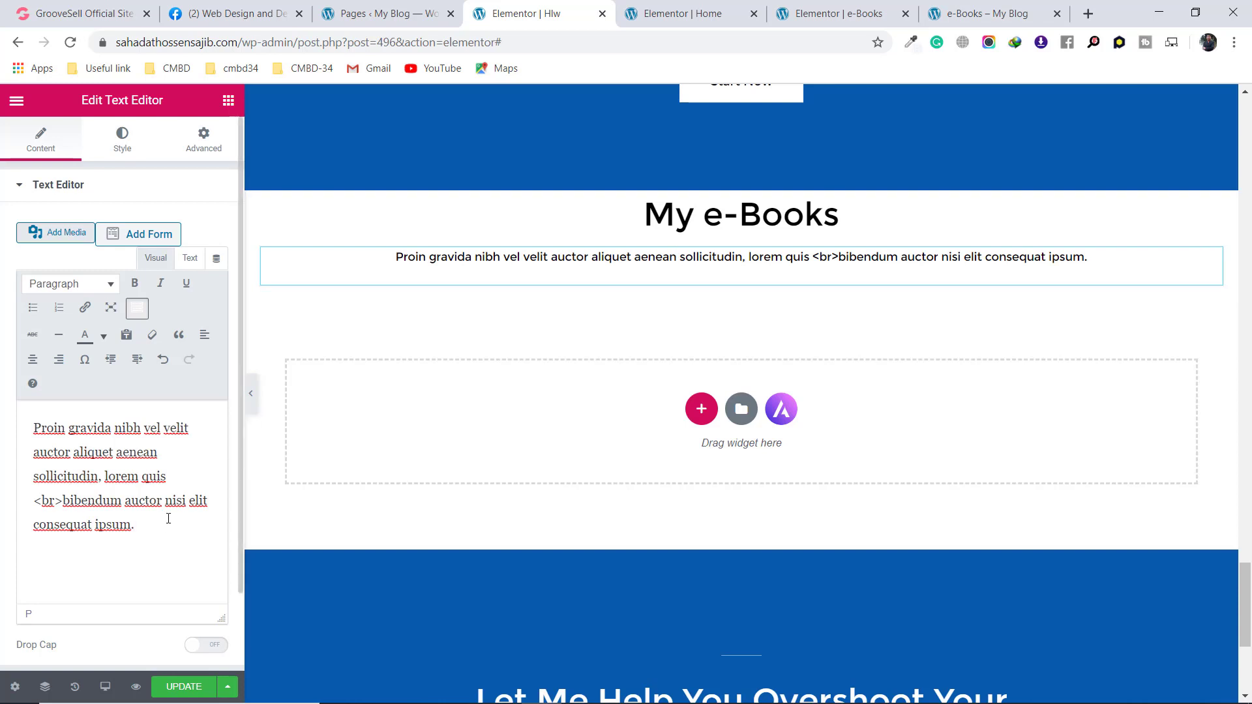
# Remove the literal "<br>" before "bibendum" from the text widget's visual content
pyautogui.click(62, 501)
pyautogui.press('BackSpace')
pyautogui.press('BackSpace')
pyautogui.press('BackSpace')
pyautogui.press('BackSpace')
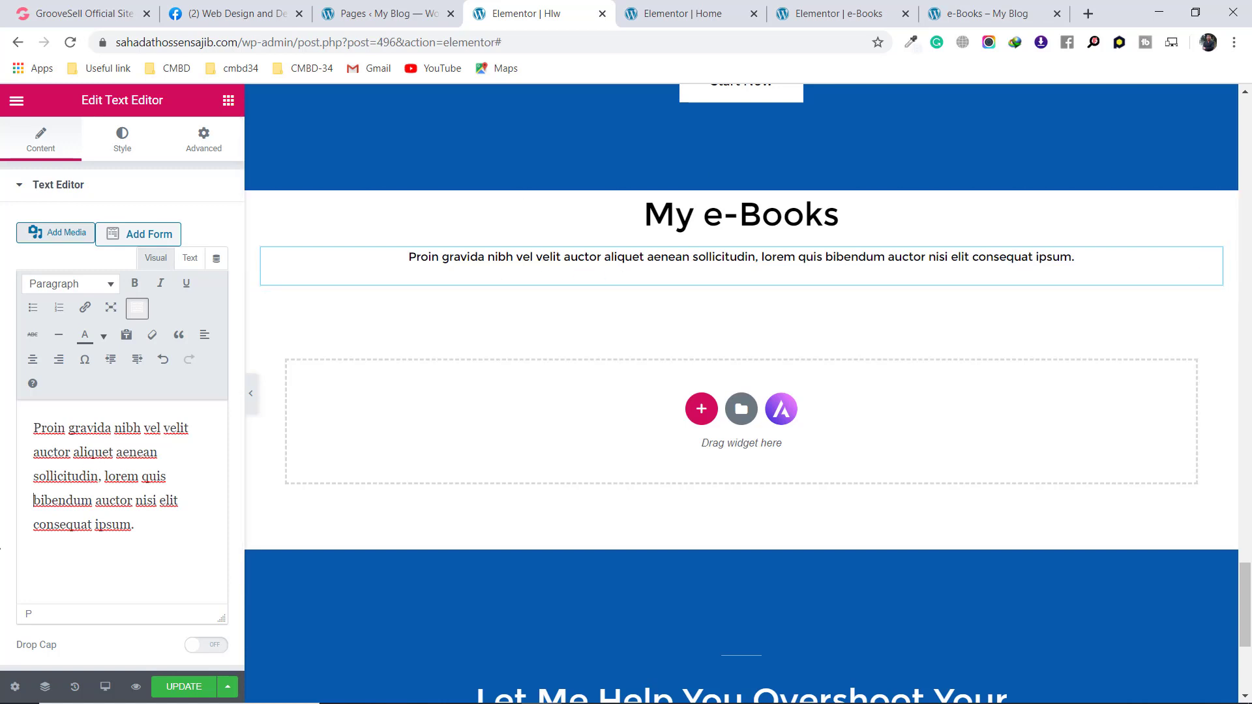
# Insert a "<br>" tag after "lorem quis" in the text widget's HTML source, and return to the visual view
pyautogui.click(191, 259)
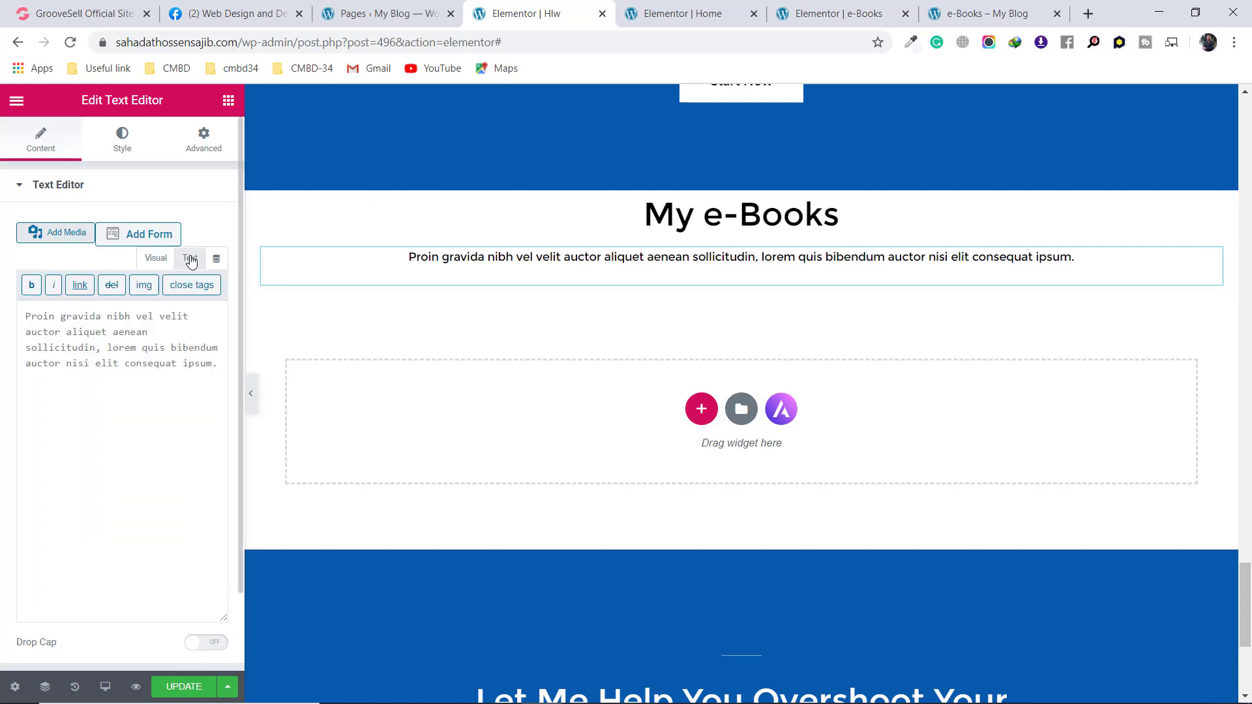
pyautogui.click(165, 349)
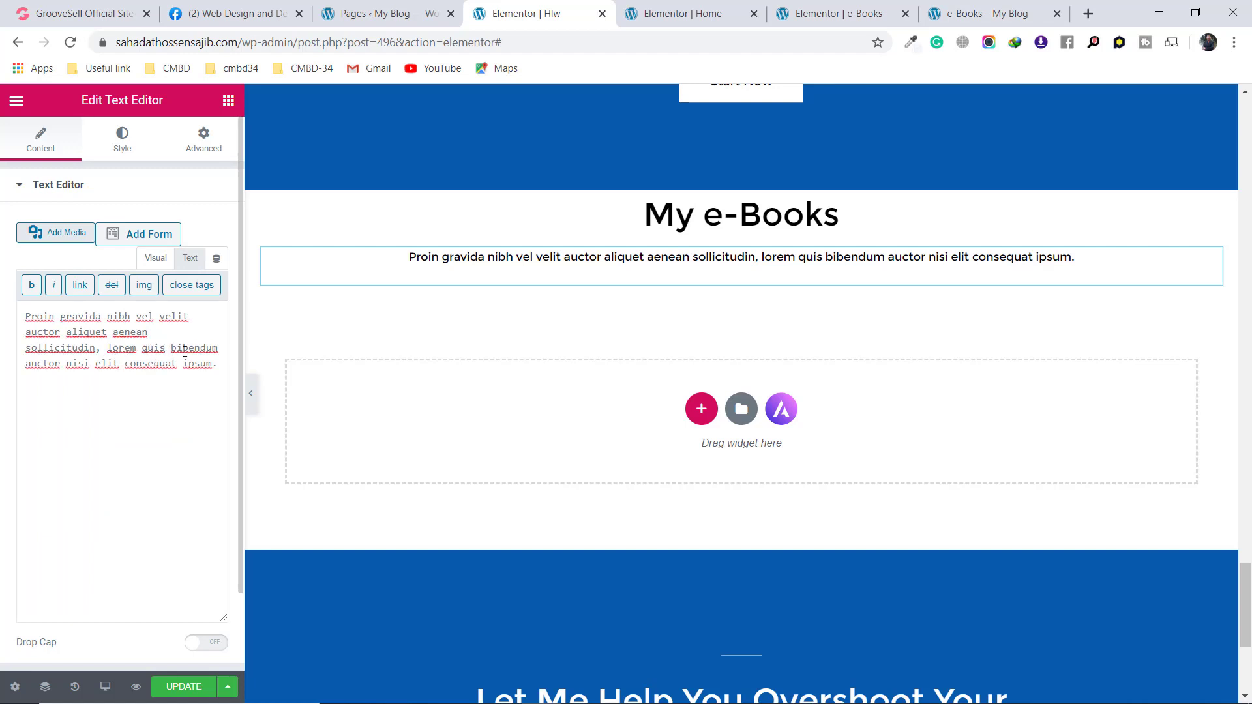
pyautogui.write('<>')
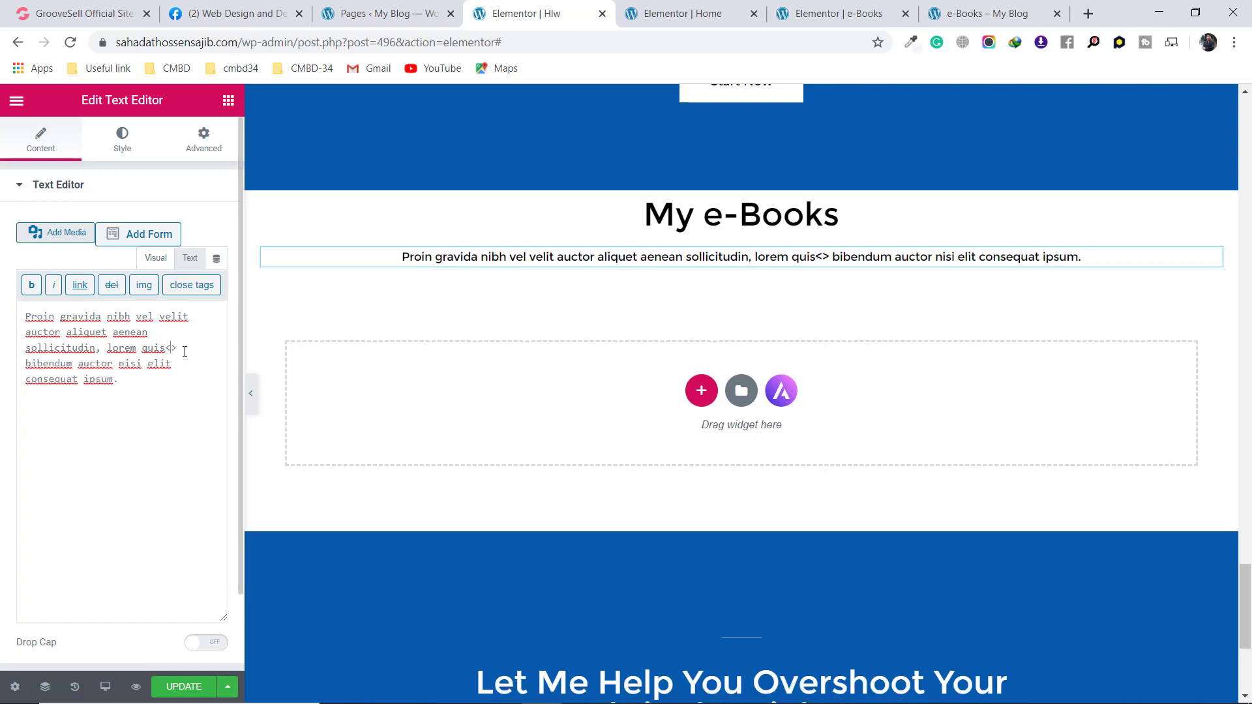
pyautogui.write('br')
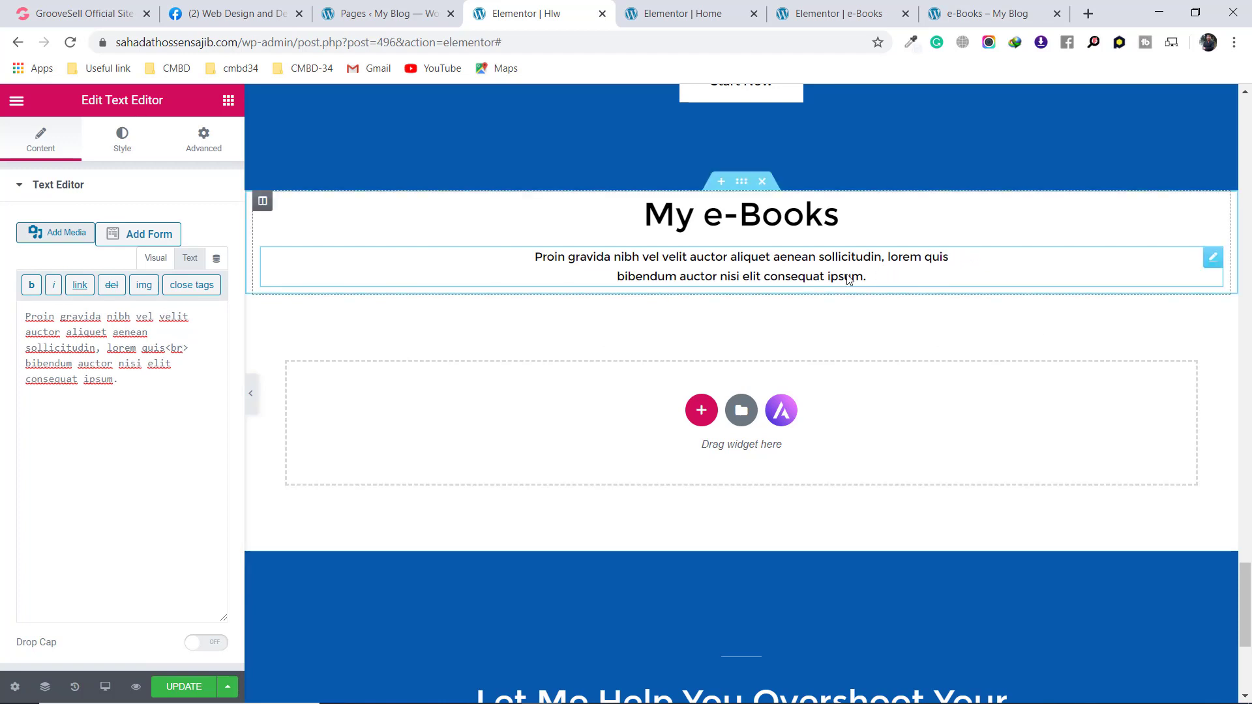
pyautogui.click(155, 258)
# Inspect the font properties of the "Proin gravida" paragraph on the live e-Books page
pyautogui.click(978, 13)
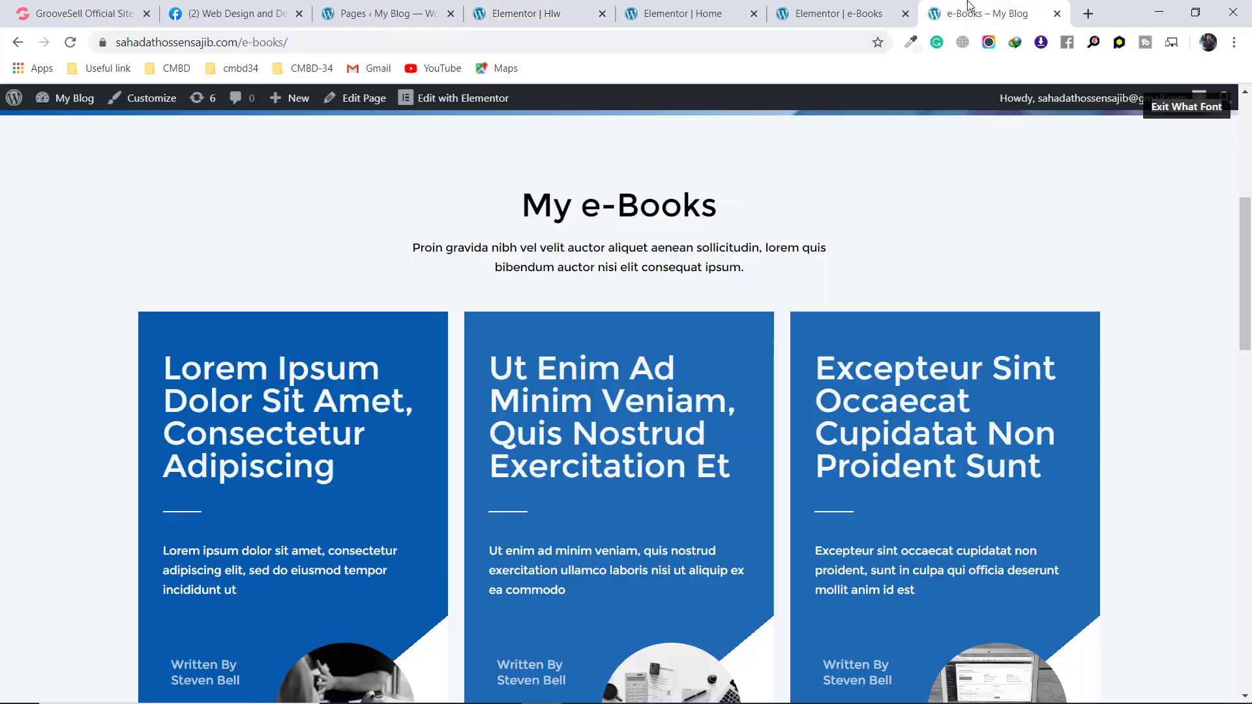
pyautogui.click(669, 252)
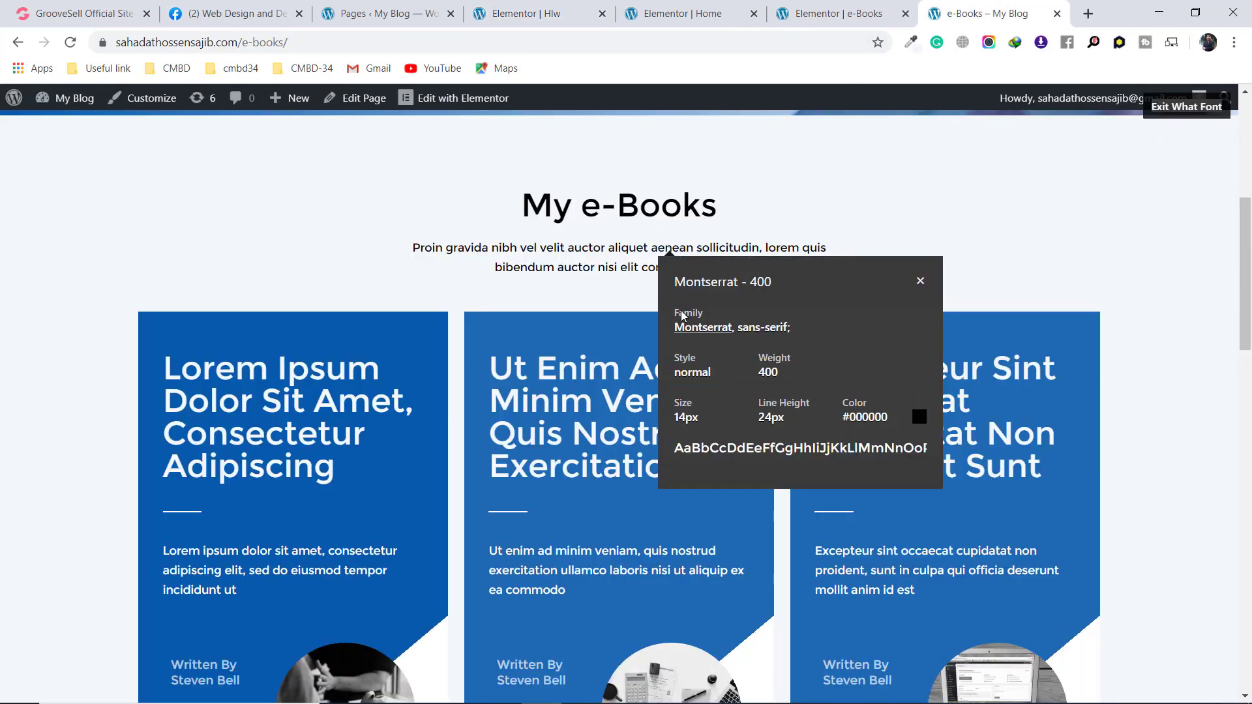
pyautogui.click(921, 286)
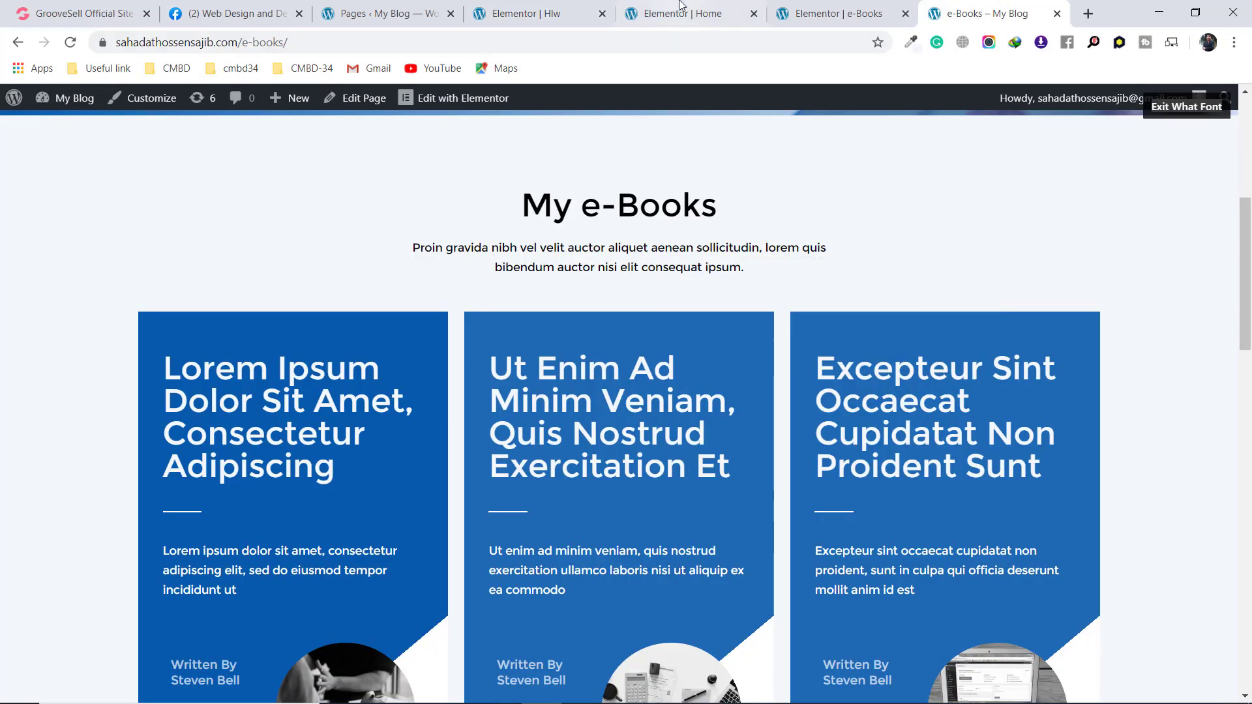
# Return to the Hlw page and set the text widget's font family to Montserrat
pyautogui.click(530, 13)
pyautogui.click(117, 140)
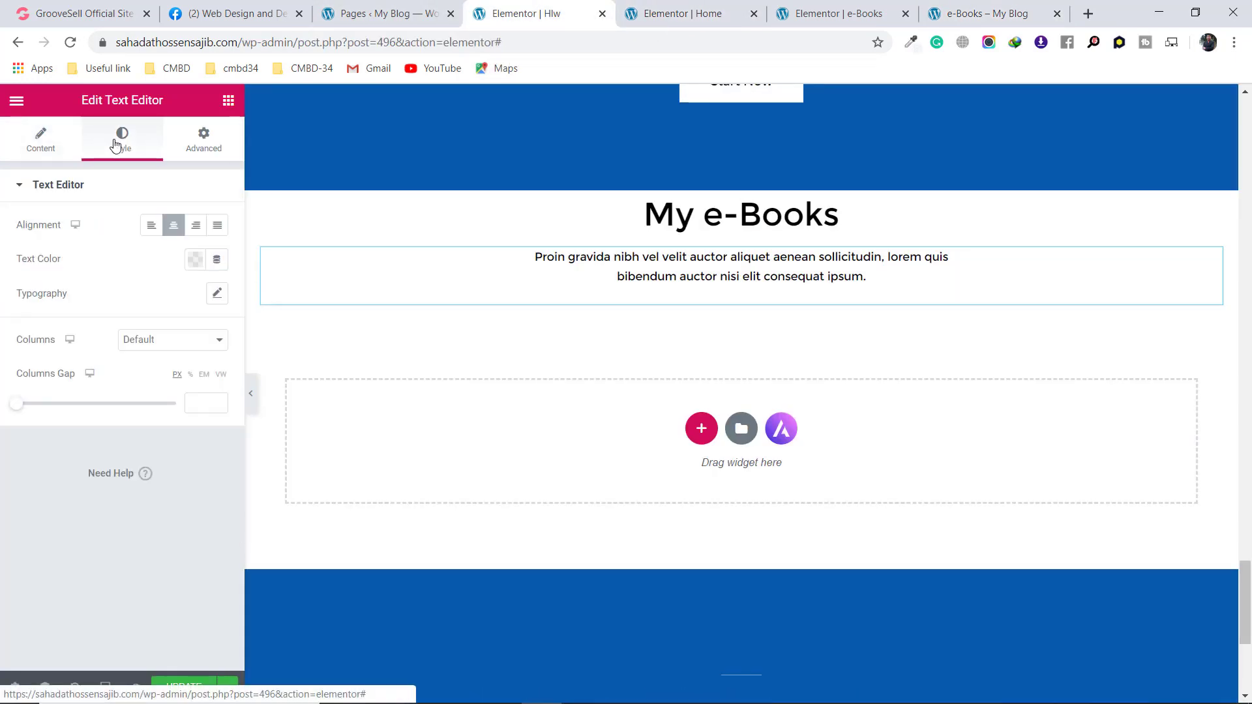
pyautogui.click(216, 293)
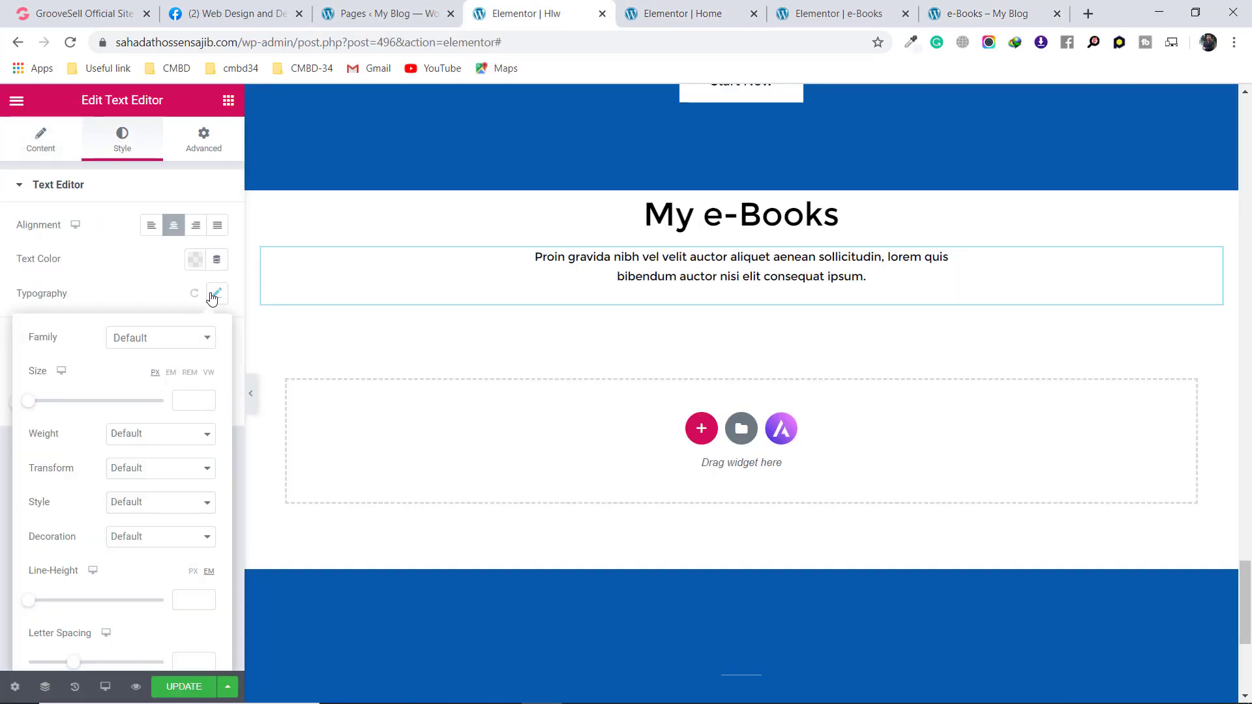
pyautogui.click(171, 344)
pyautogui.write('mont')
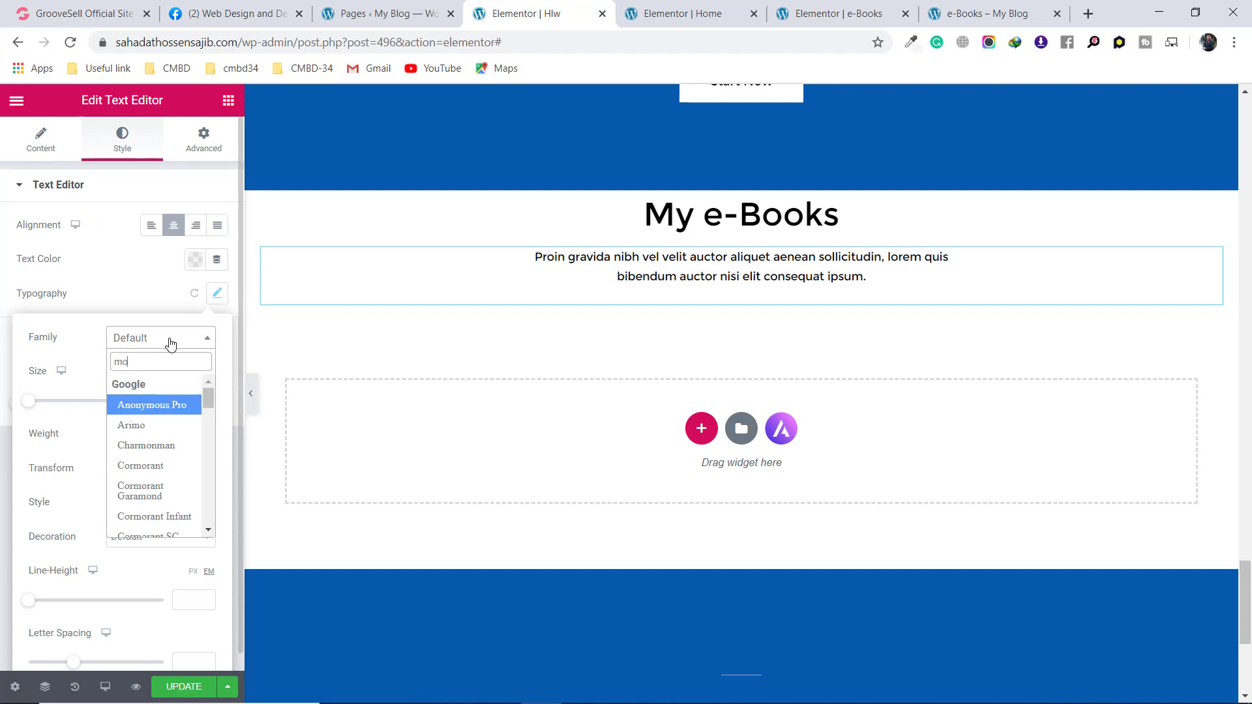
pyautogui.click(172, 446)
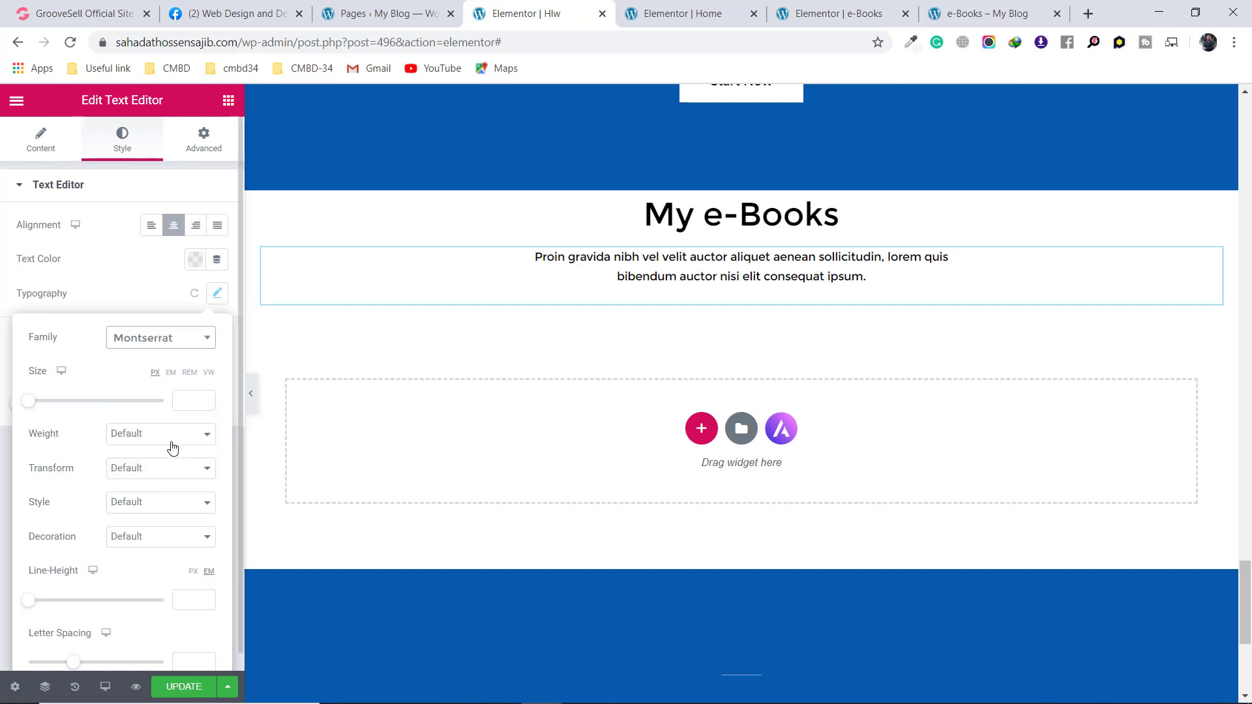
# Set the paragraph's typography to size 14 px, weight 400 and line height 24 px
pyautogui.click(191, 397)
pyautogui.write('14')
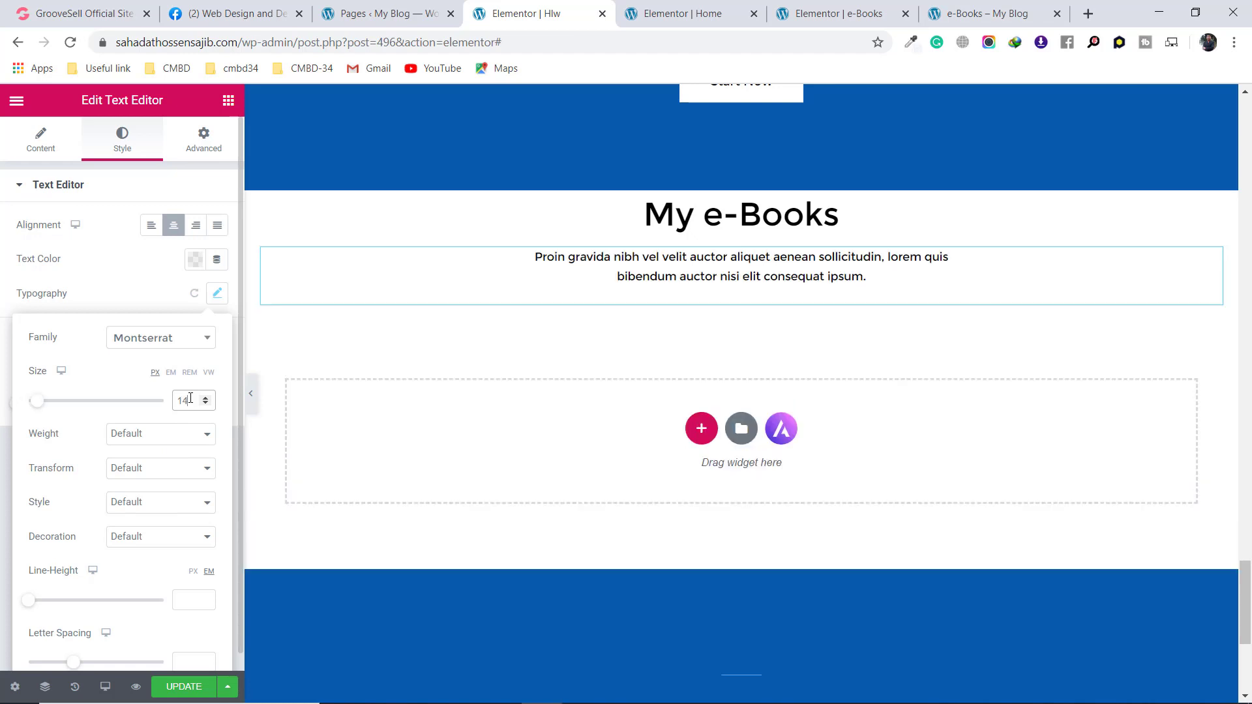
pyautogui.click(170, 434)
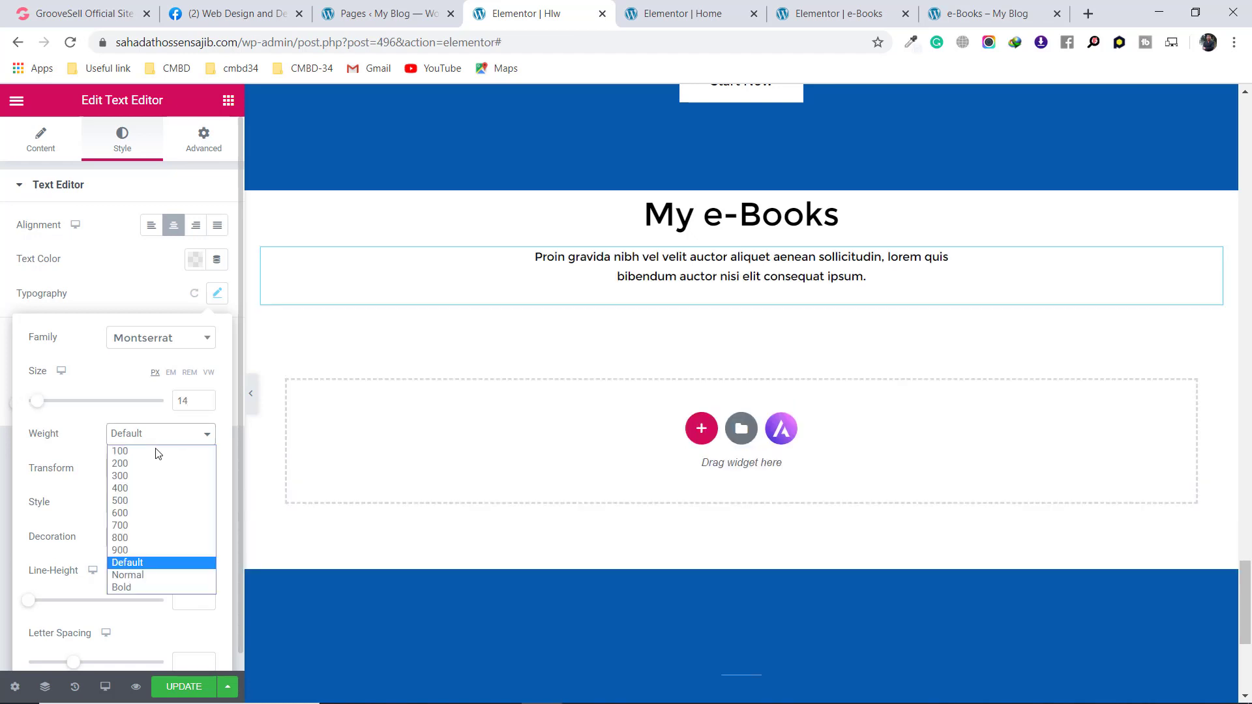
pyautogui.click(142, 489)
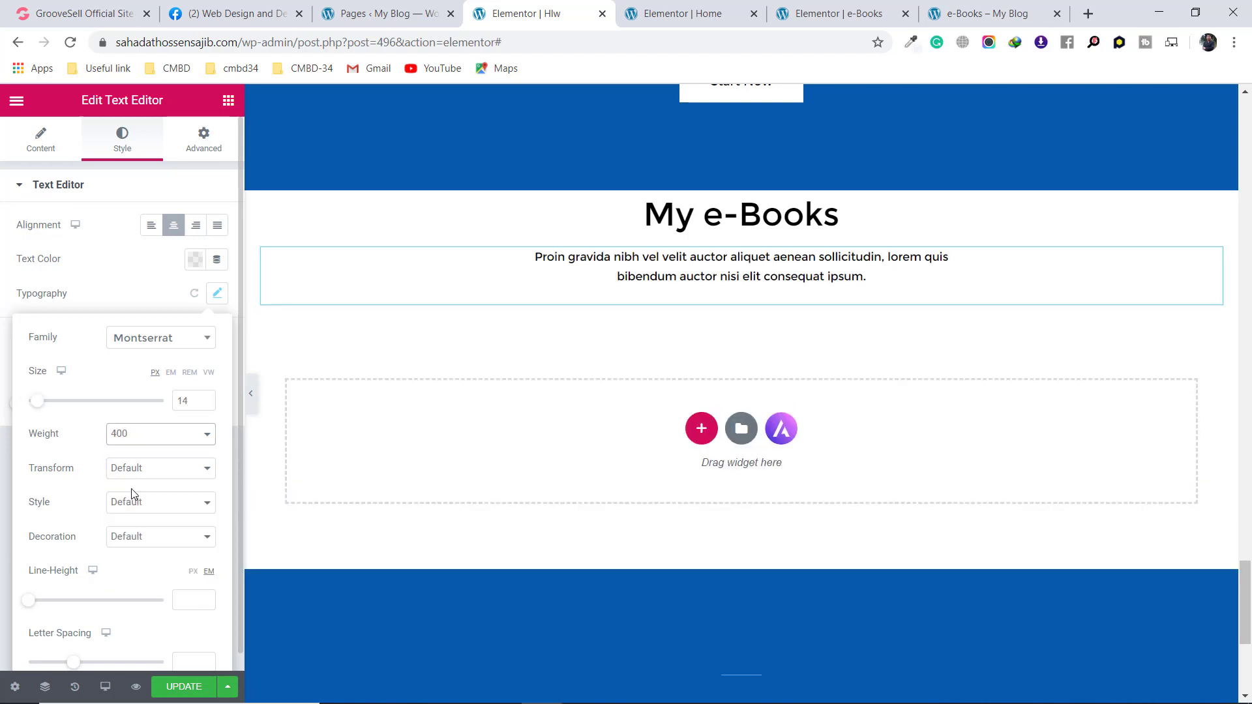
pyautogui.click(192, 573)
pyautogui.write('24')
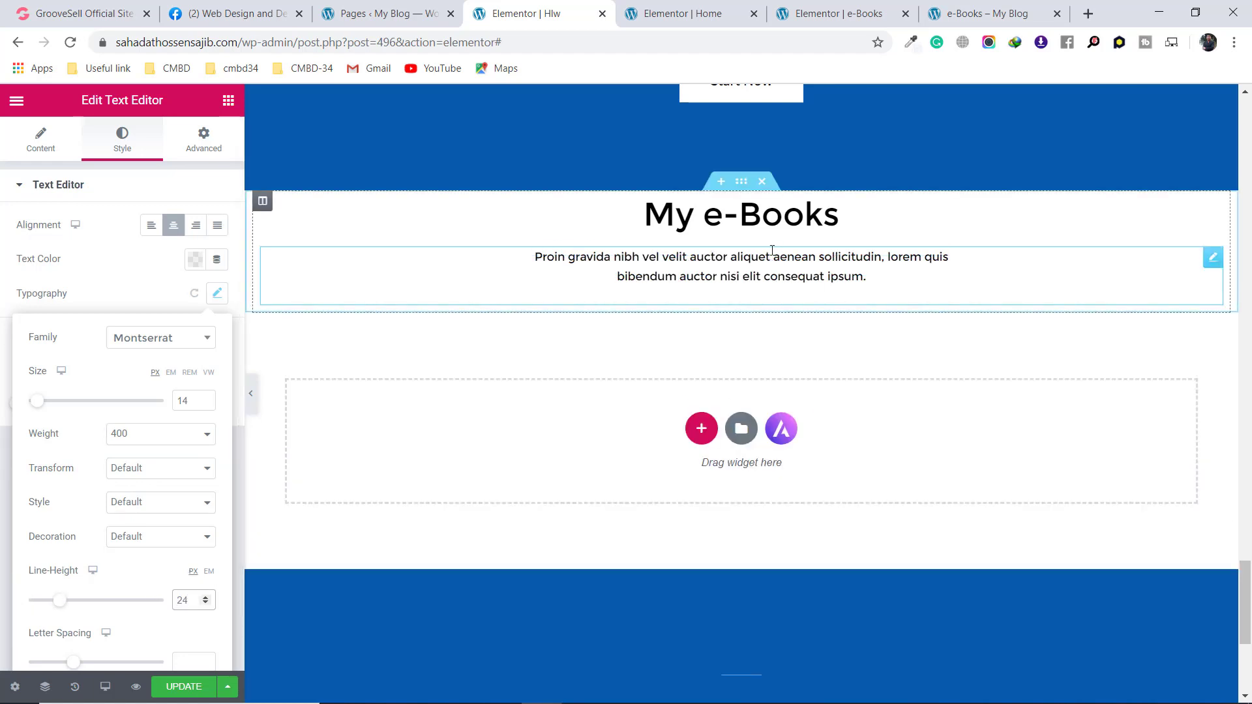
# Sample and copy the background color around the My e-Books heading on the live e-Books page with the color picker
pyautogui.click(975, 13)
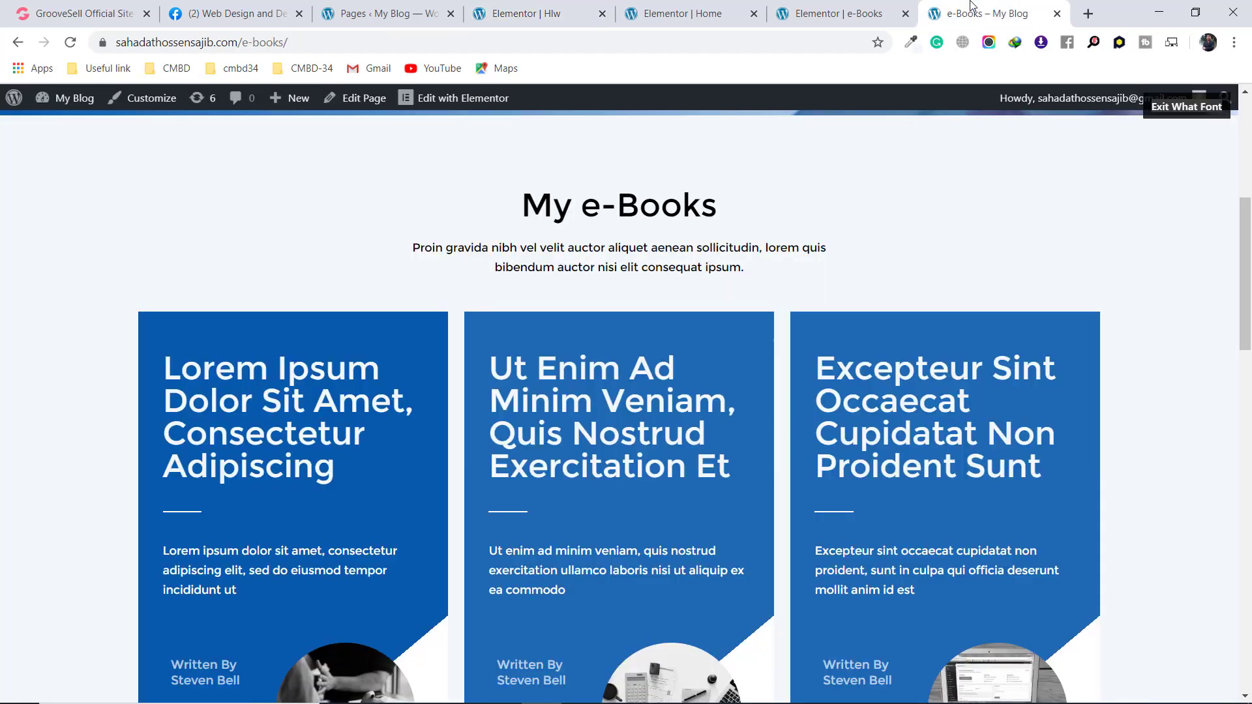
pyautogui.scroll(2, 783, 291)
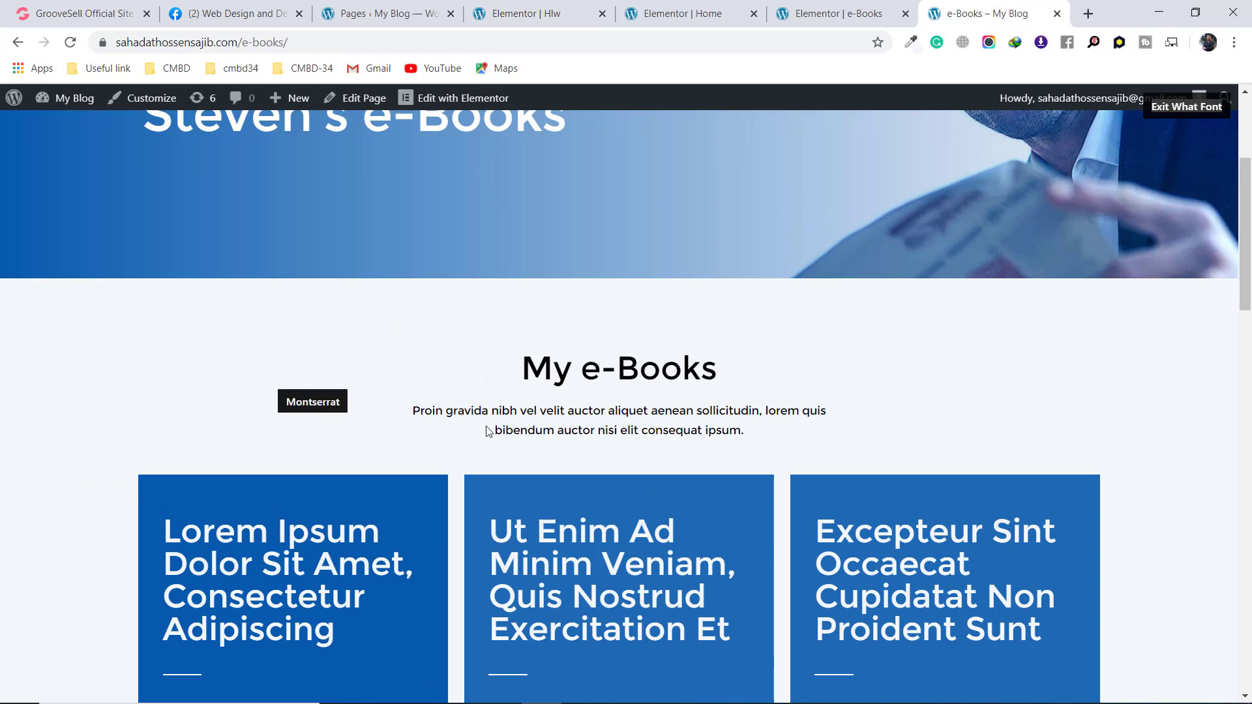
pyautogui.click(910, 42)
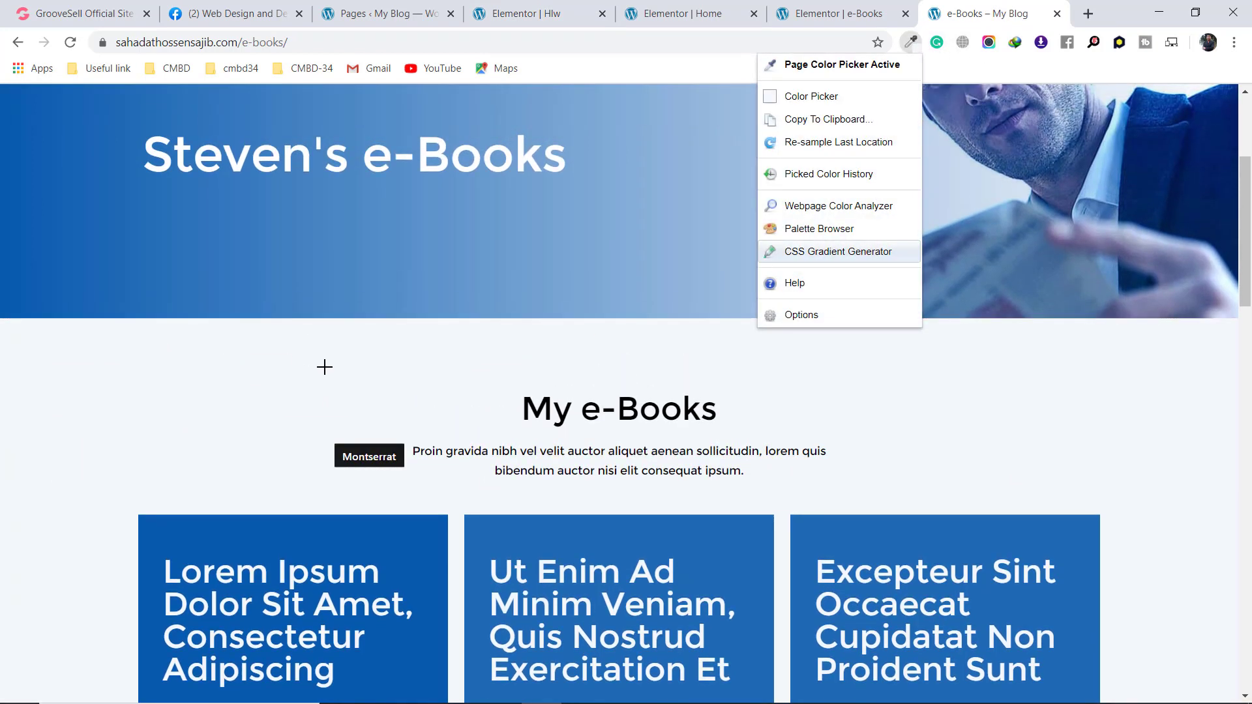
pyautogui.click(324, 366)
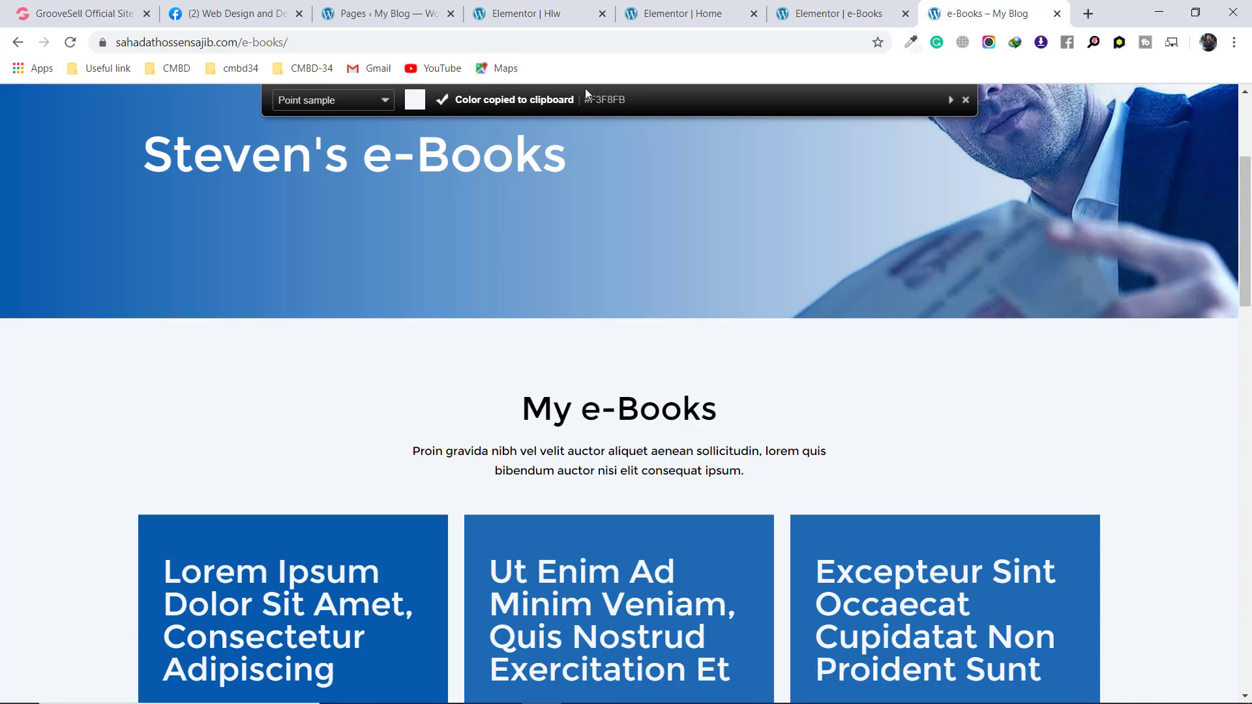
# Give the Hlw page's My e-Books section a classic background with the copied color #F3F8FB
pyautogui.click(557, 11)
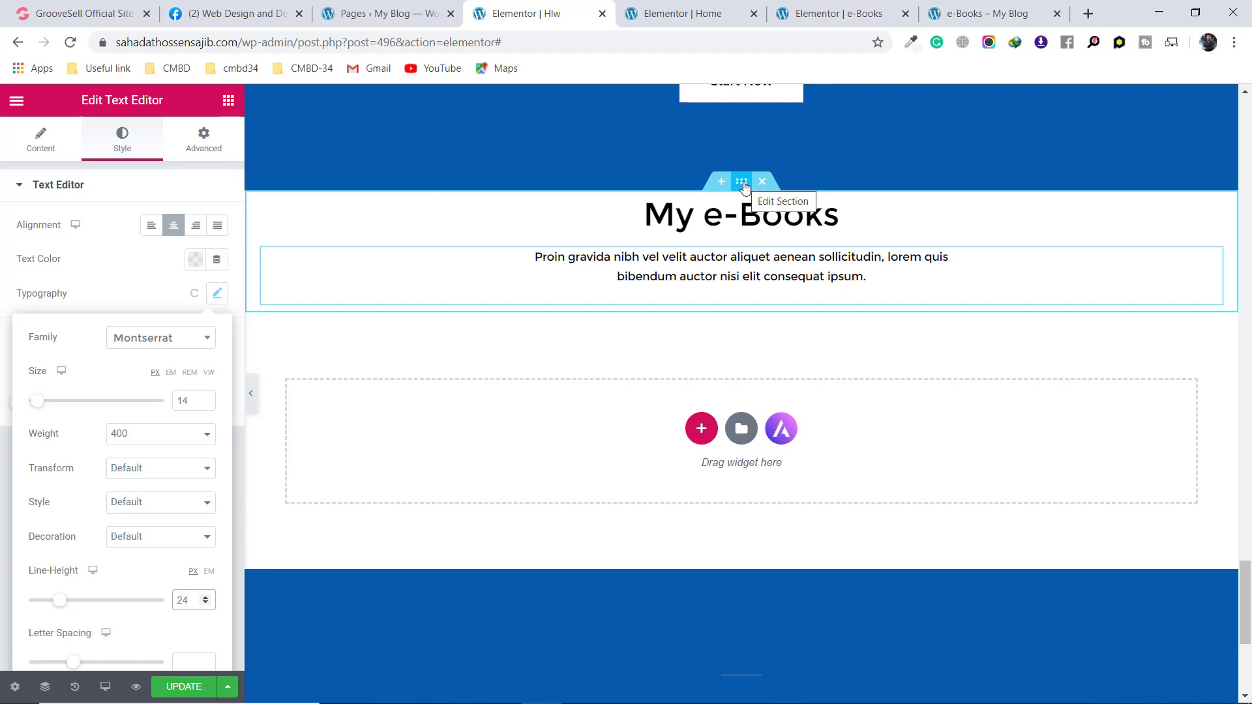
pyautogui.click(743, 184)
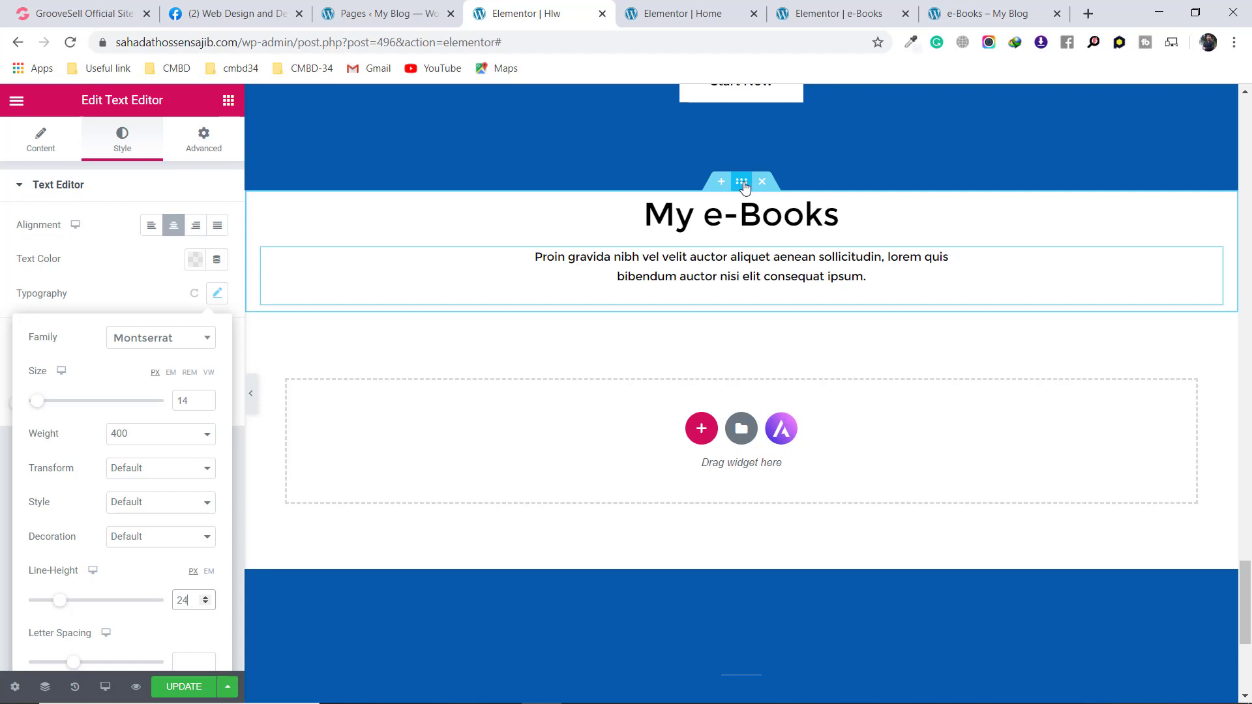
pyautogui.click(134, 150)
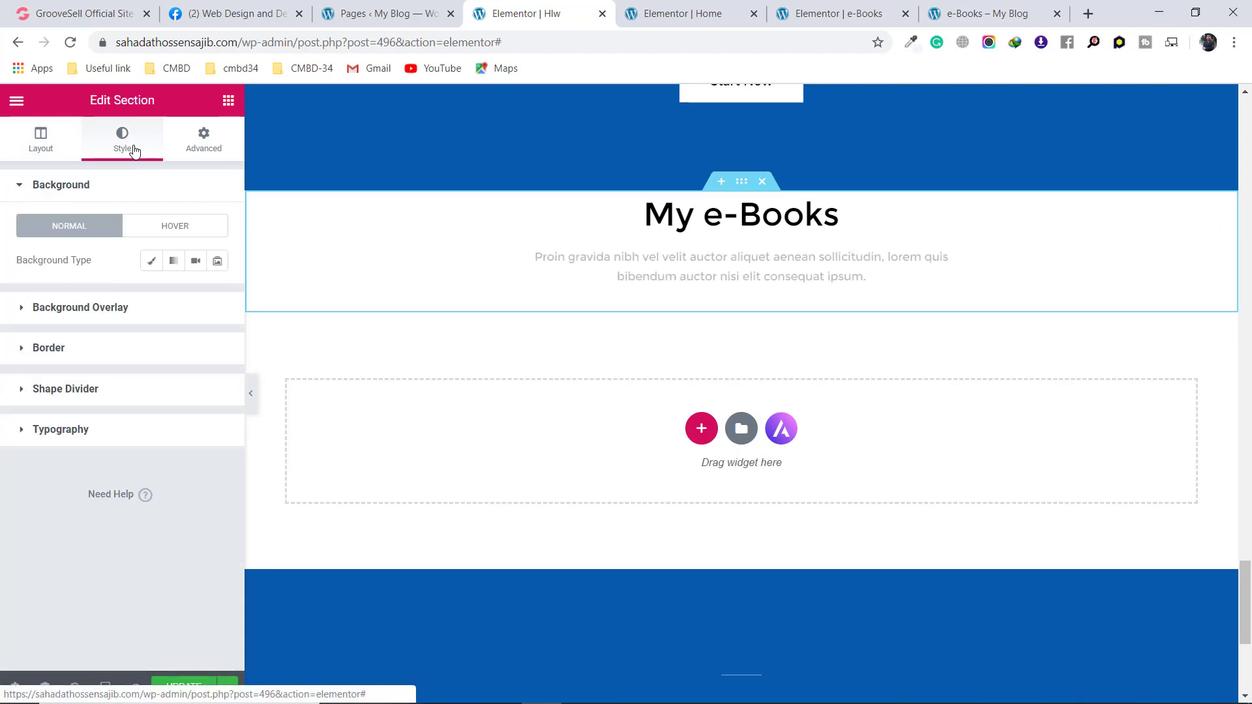
pyautogui.click(151, 262)
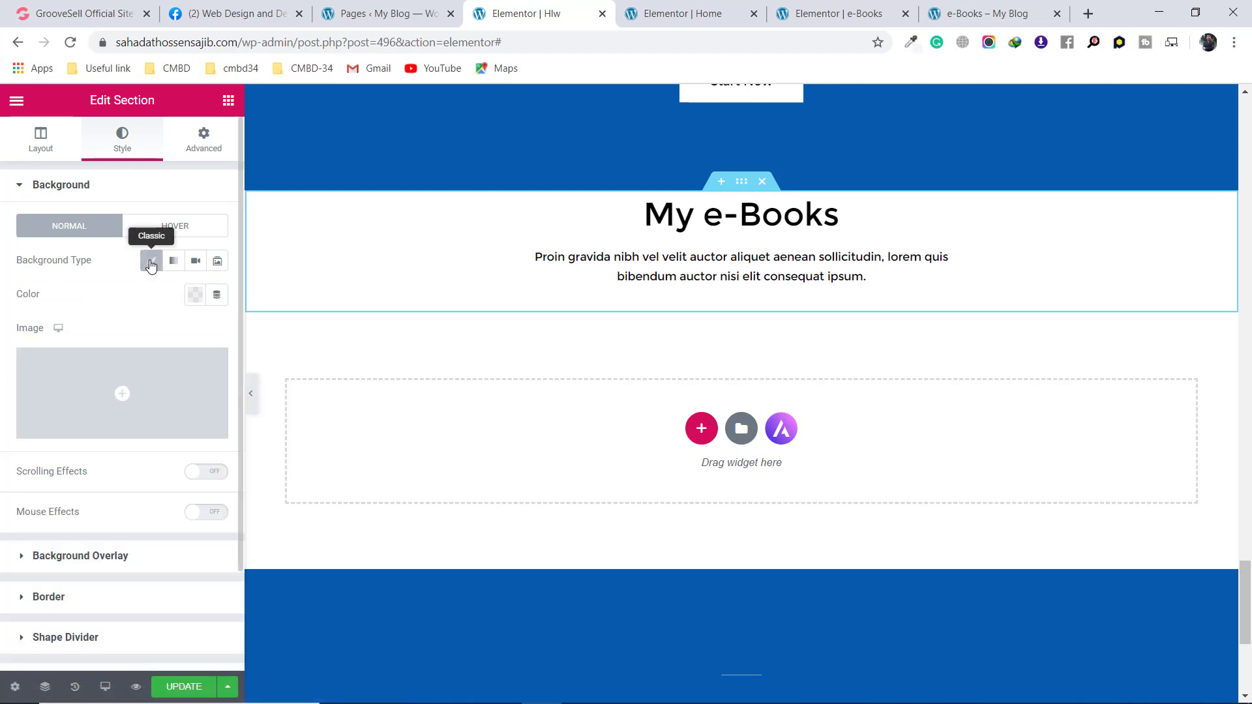
pyautogui.click(192, 300)
pyautogui.hotkey('ctrl', 'v')
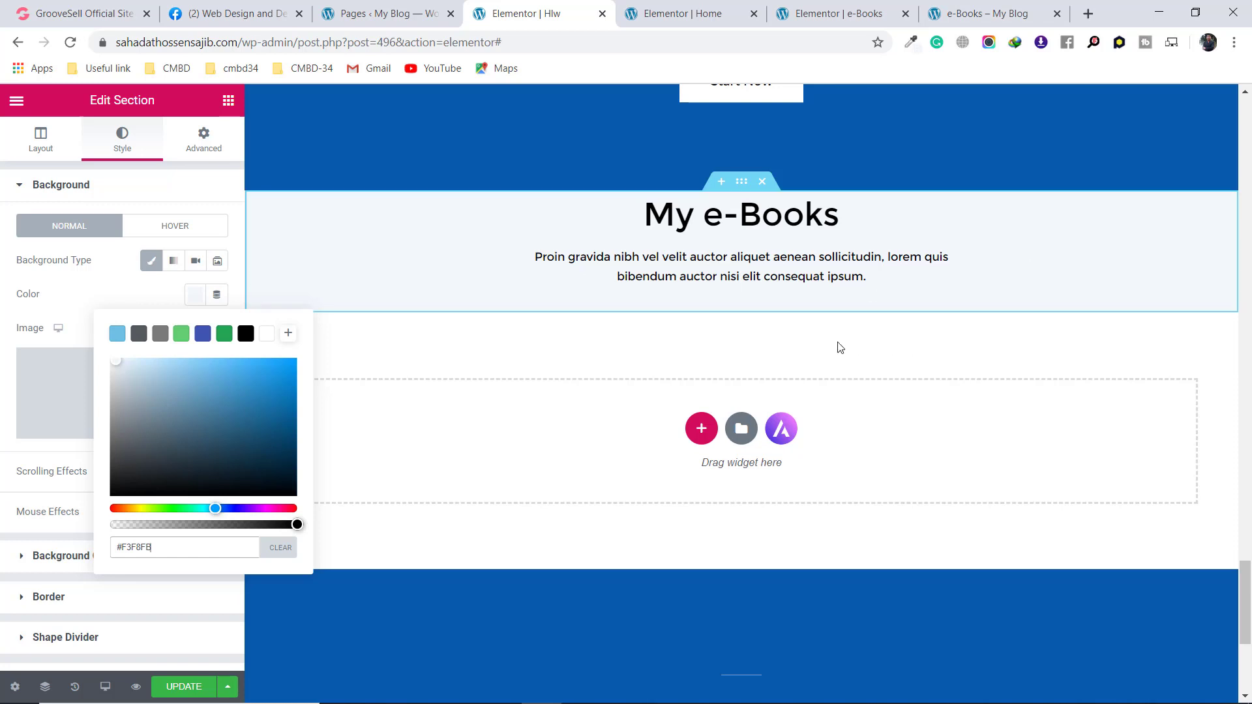
pyautogui.click(194, 298)
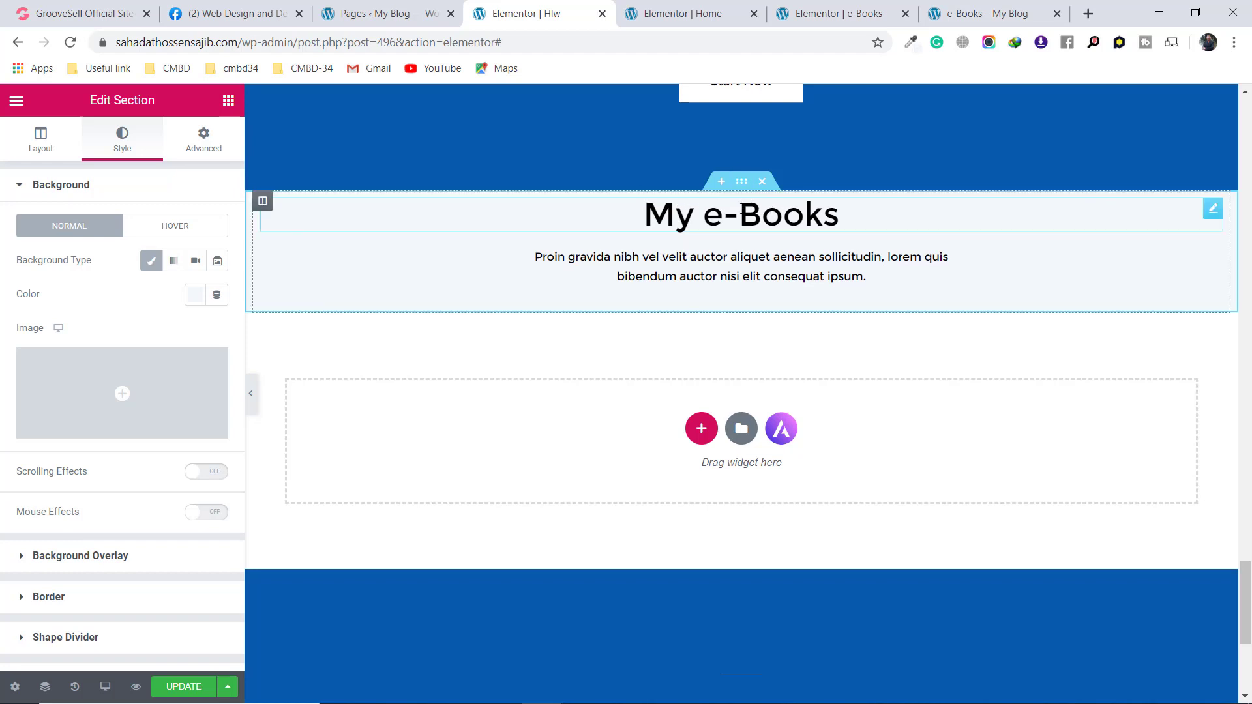
# Compare the spacing with the live page, set the section's unlinked padding to 50 px top and 20 px bottom, and update the page
pyautogui.click(985, 13)
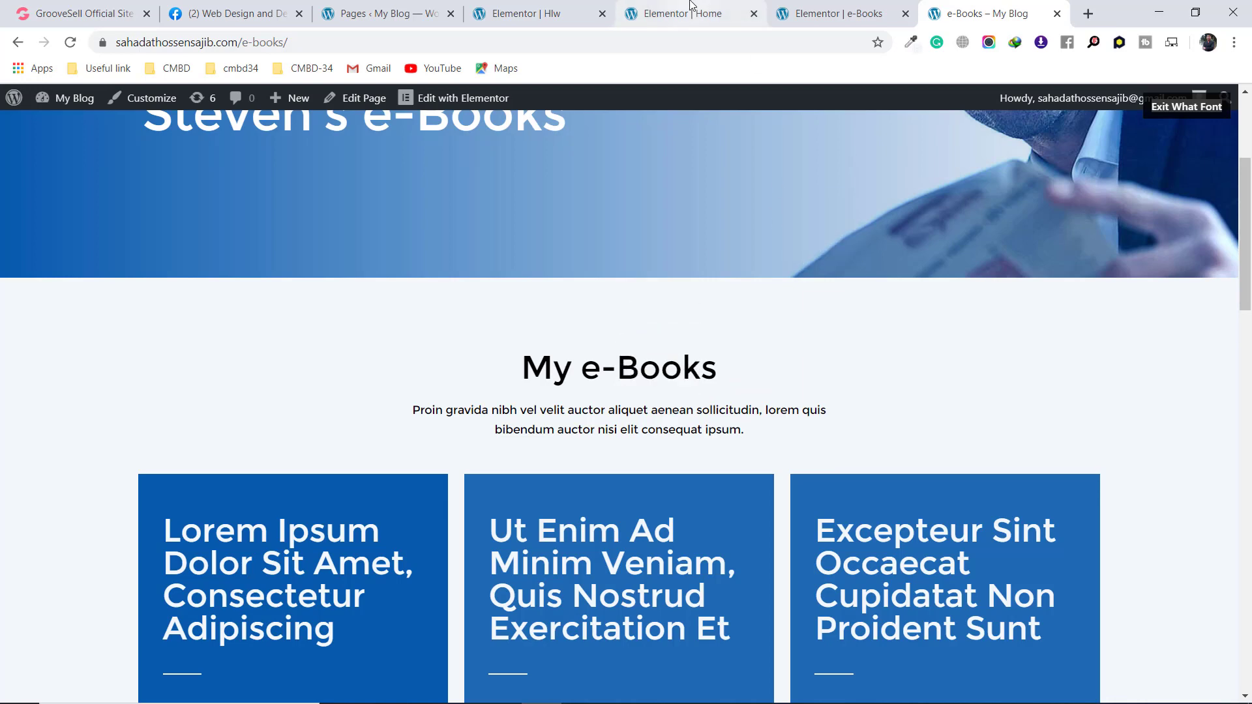
pyautogui.click(546, 12)
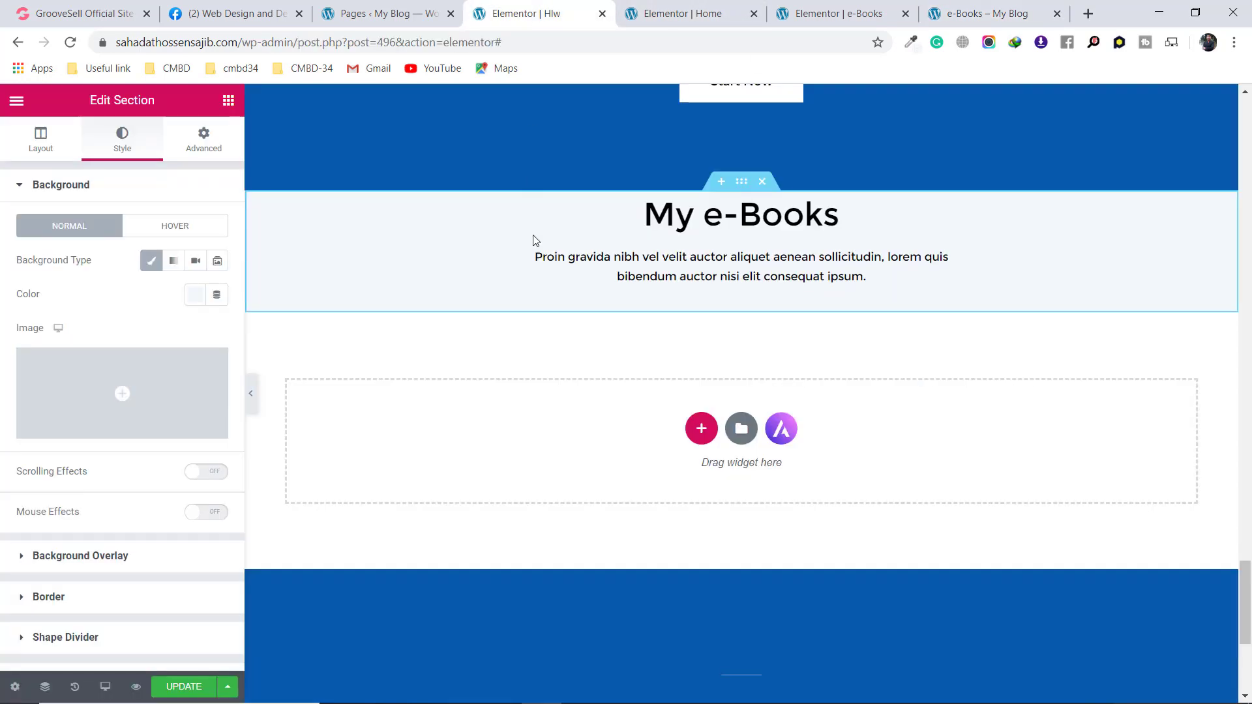
pyautogui.click(215, 143)
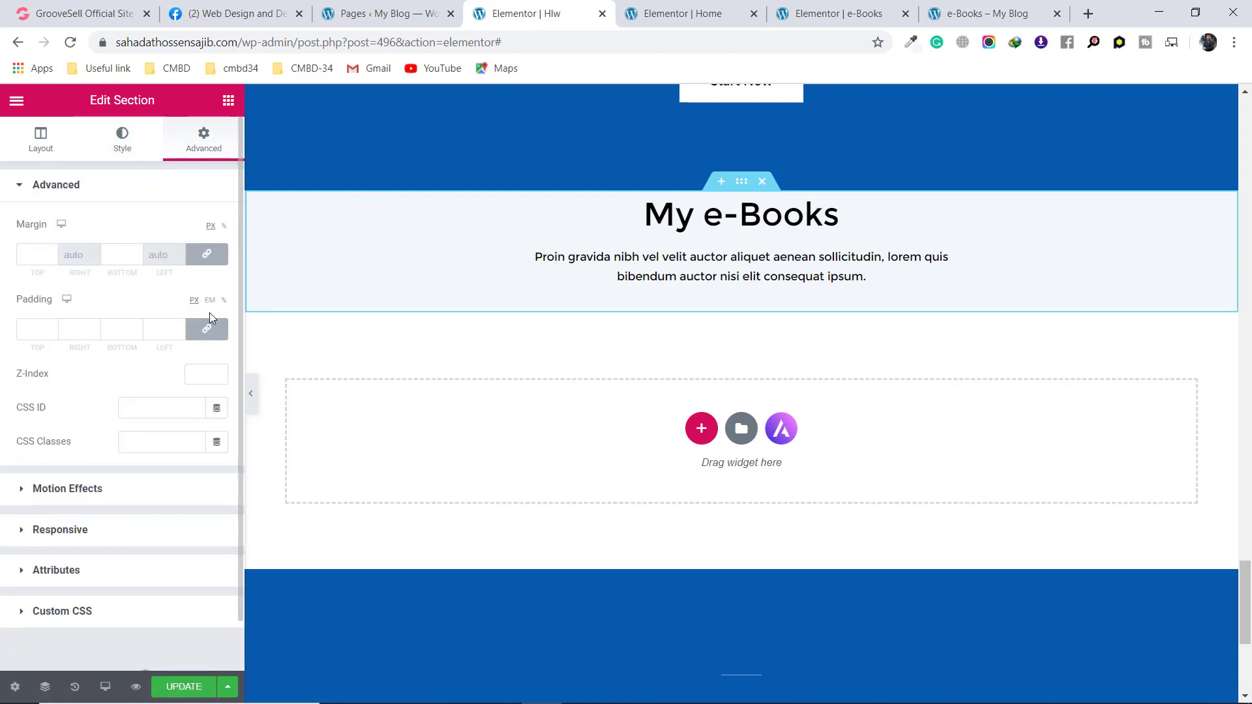
pyautogui.click(208, 330)
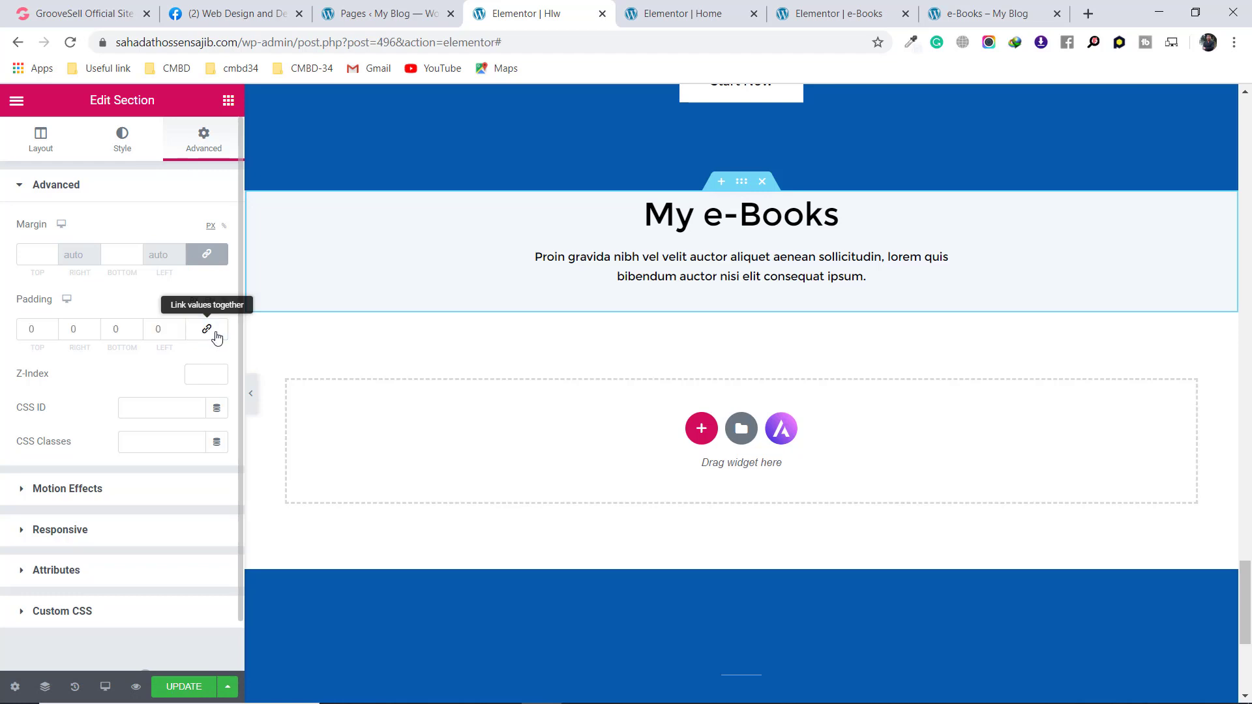
pyautogui.click(24, 324)
pyautogui.write('6')
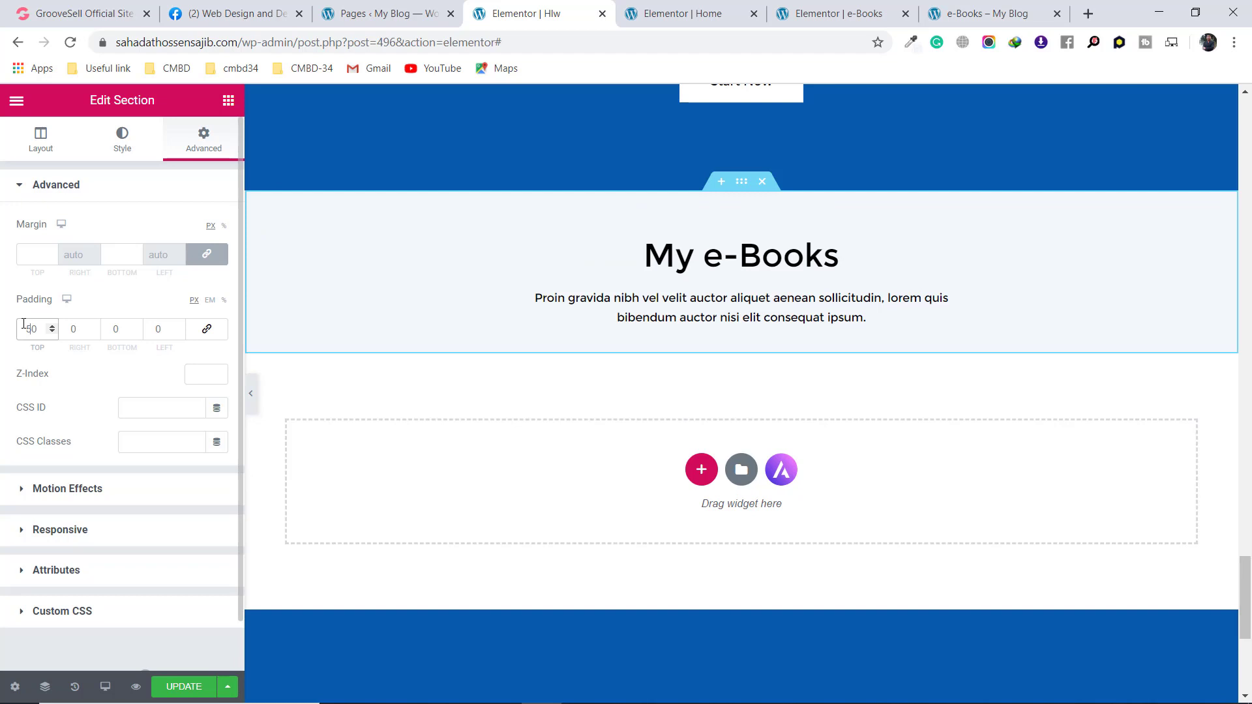
pyautogui.click(111, 330)
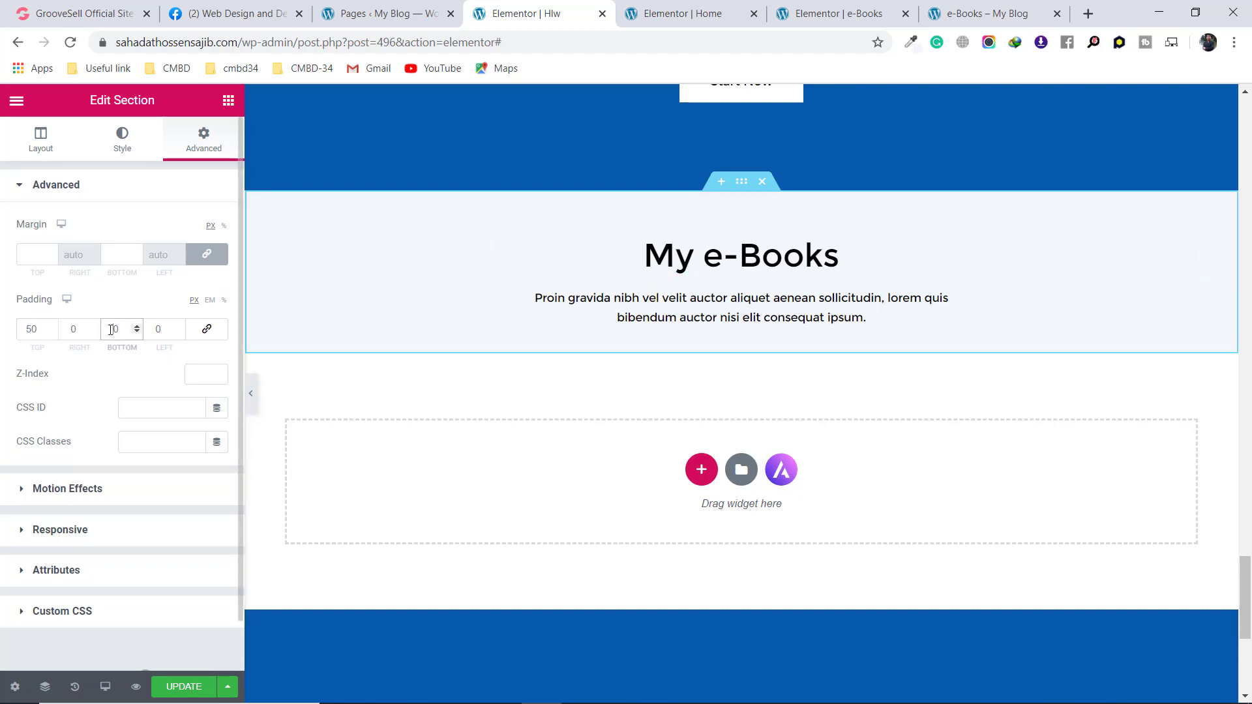
pyautogui.write('2')
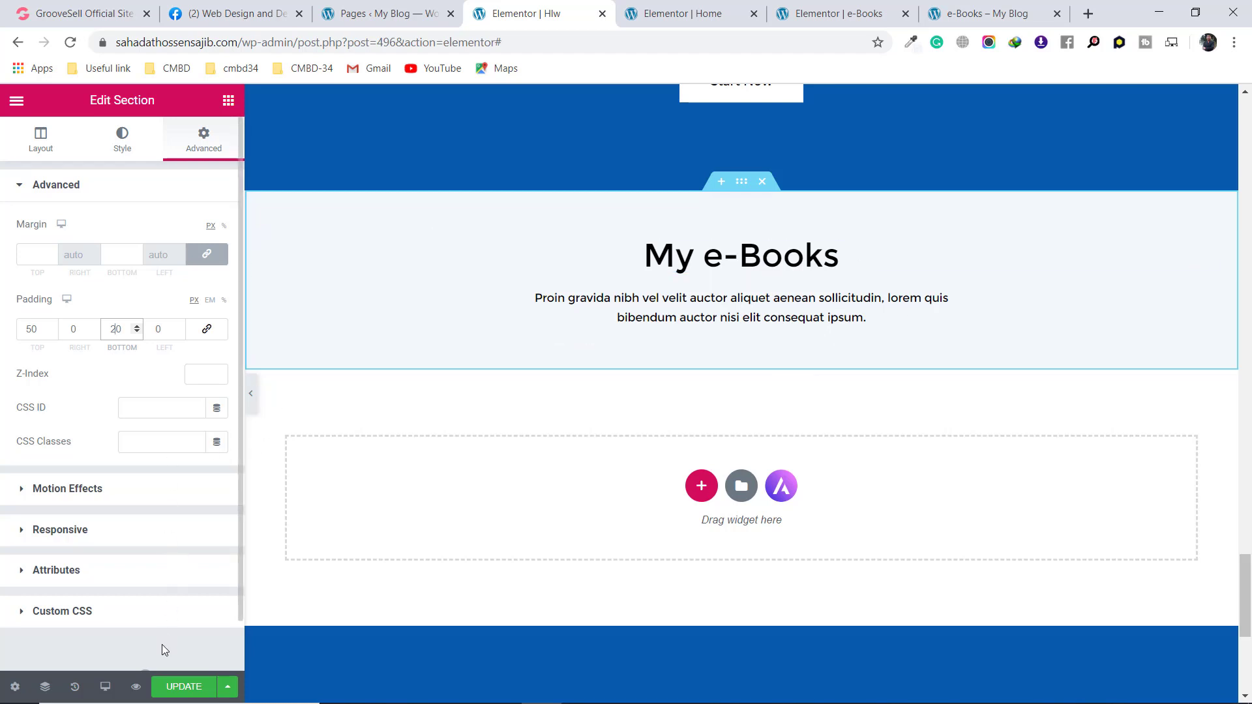
pyautogui.click(177, 686)
# Check the book card layout on the live e-Books page and add a three-column section below the Hlw page's My e-Books heading section
pyautogui.click(948, 7)
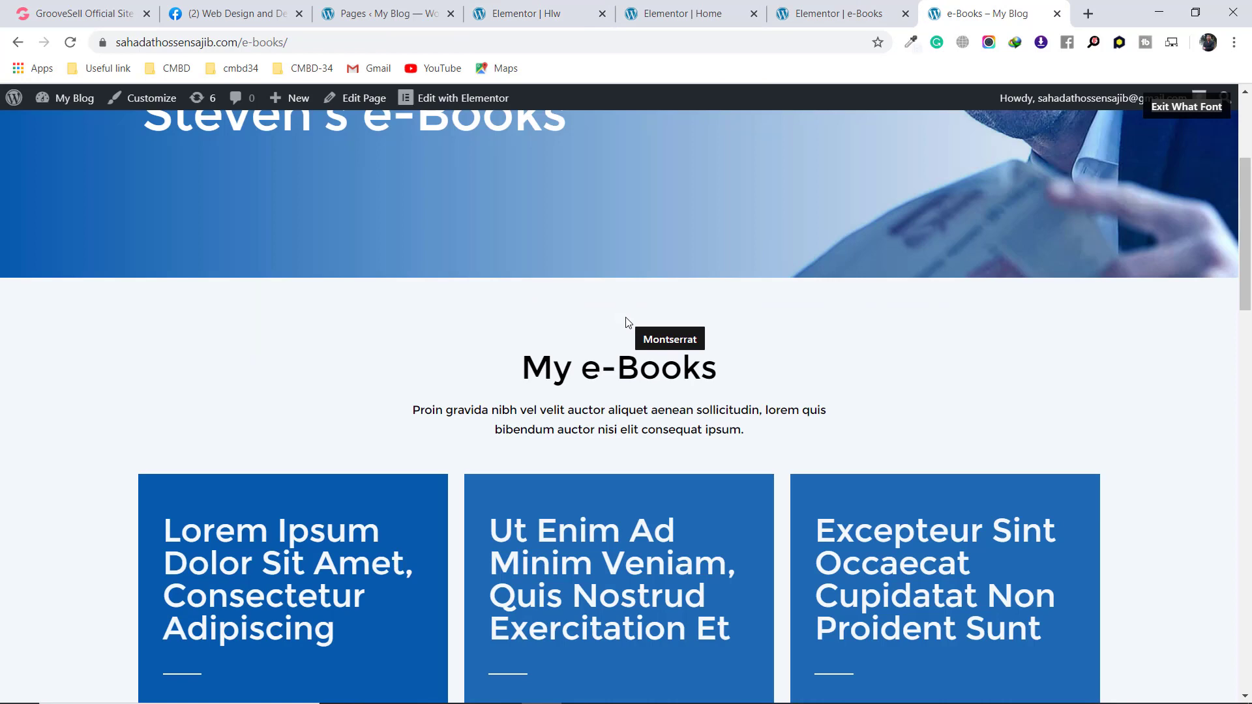
pyautogui.scroll(-3, 626, 335)
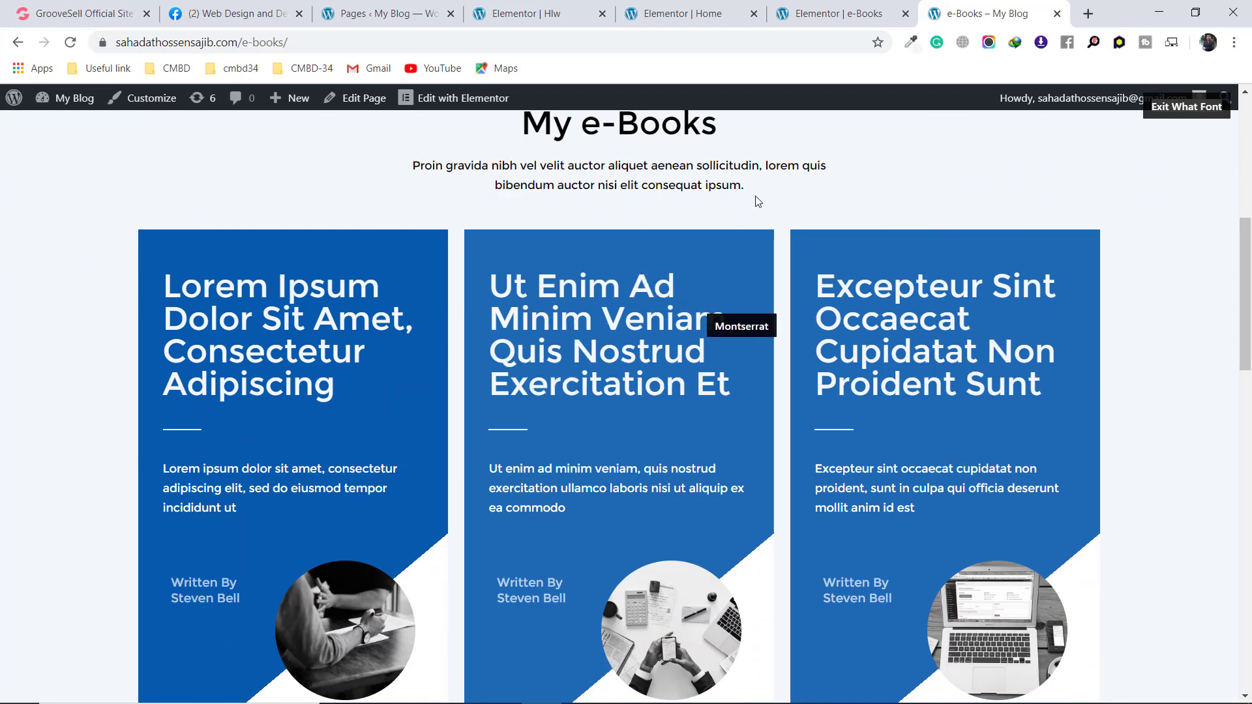
pyautogui.click(541, 13)
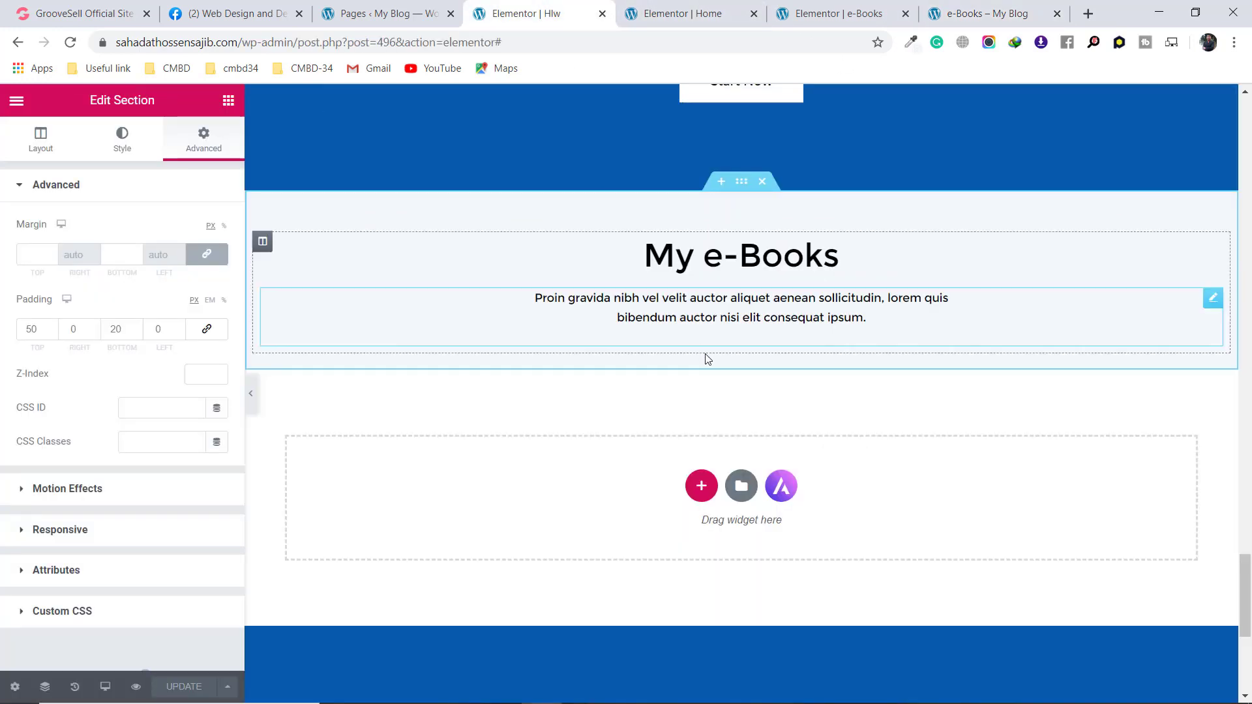
pyautogui.click(702, 489)
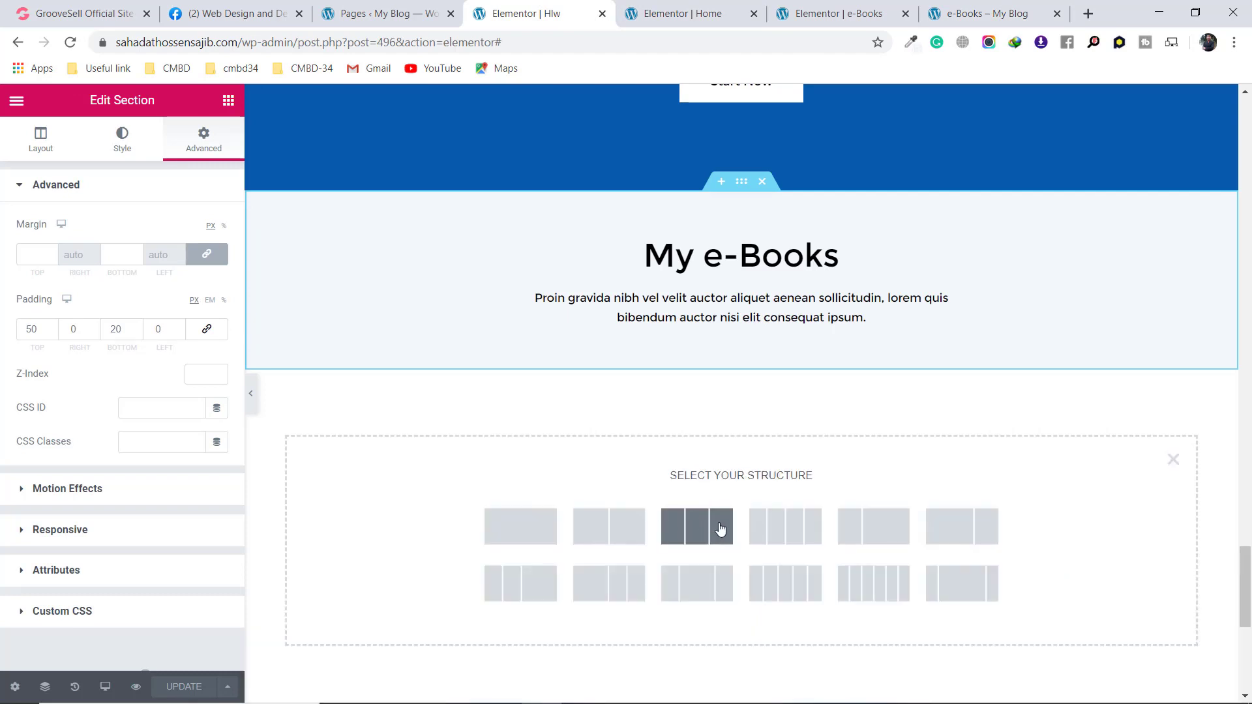
pyautogui.click(695, 527)
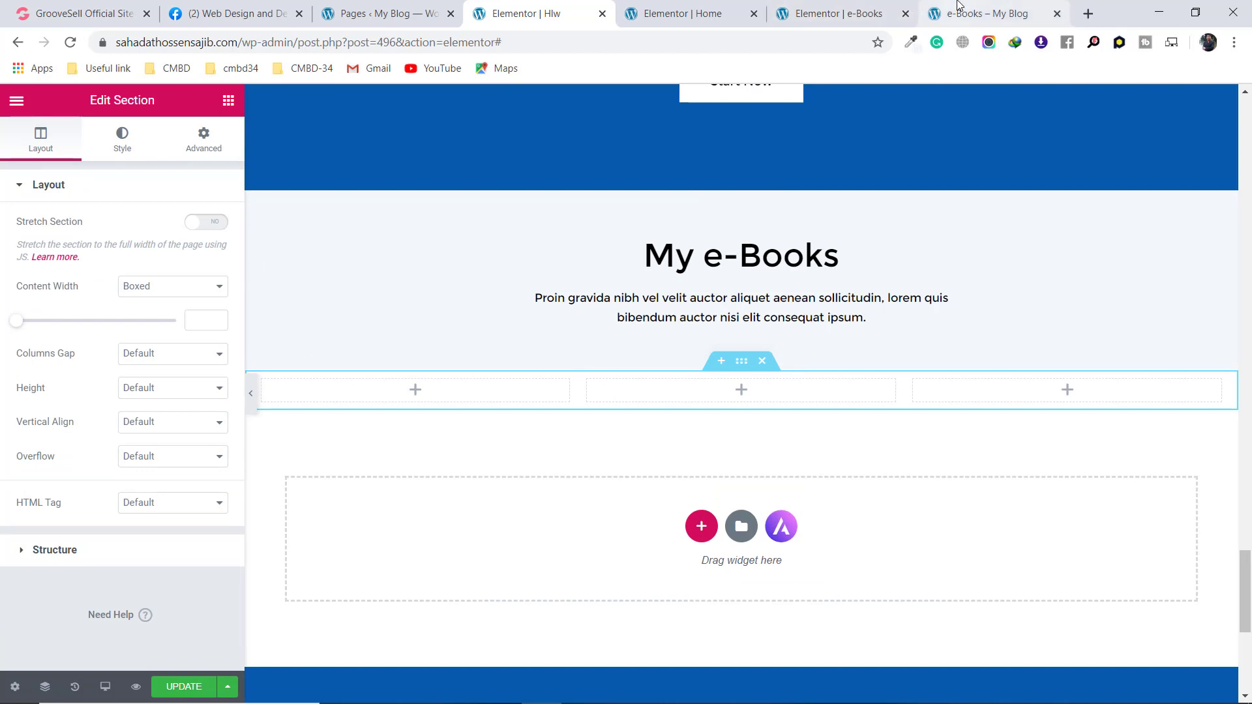
# Give the new three-column section a classic background with the color #F3F8FB
pyautogui.click(986, 12)
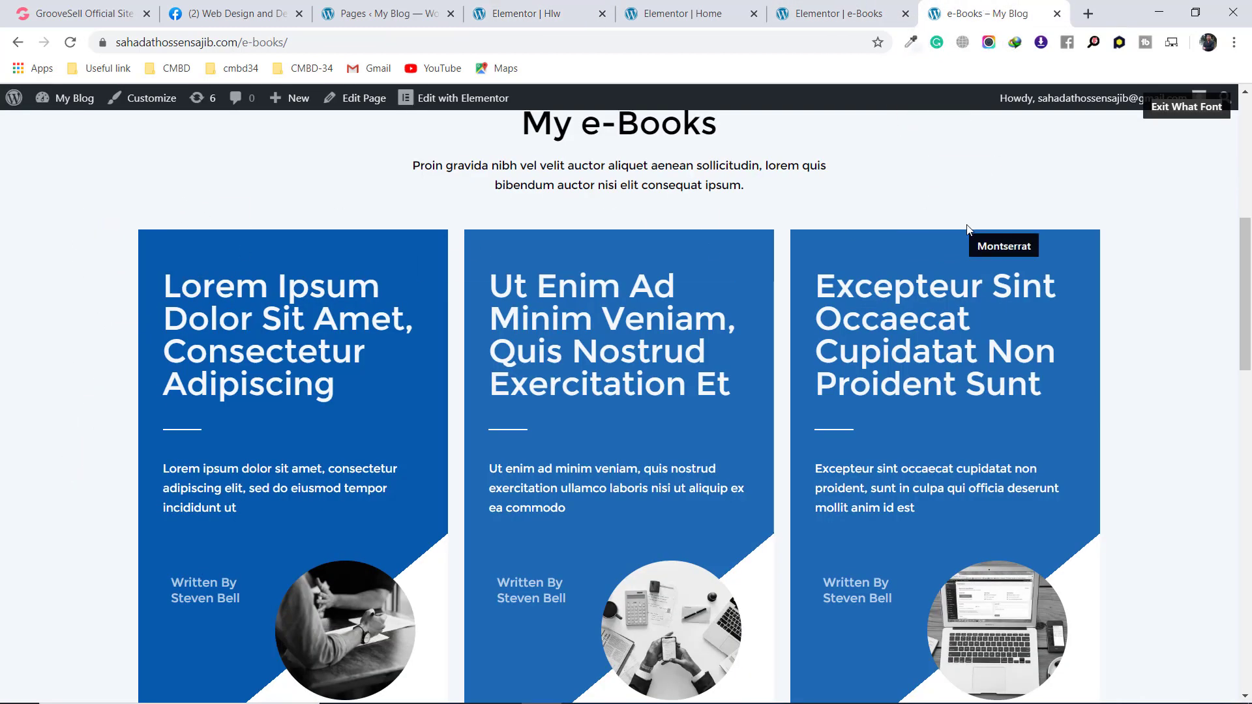
pyautogui.click(541, 13)
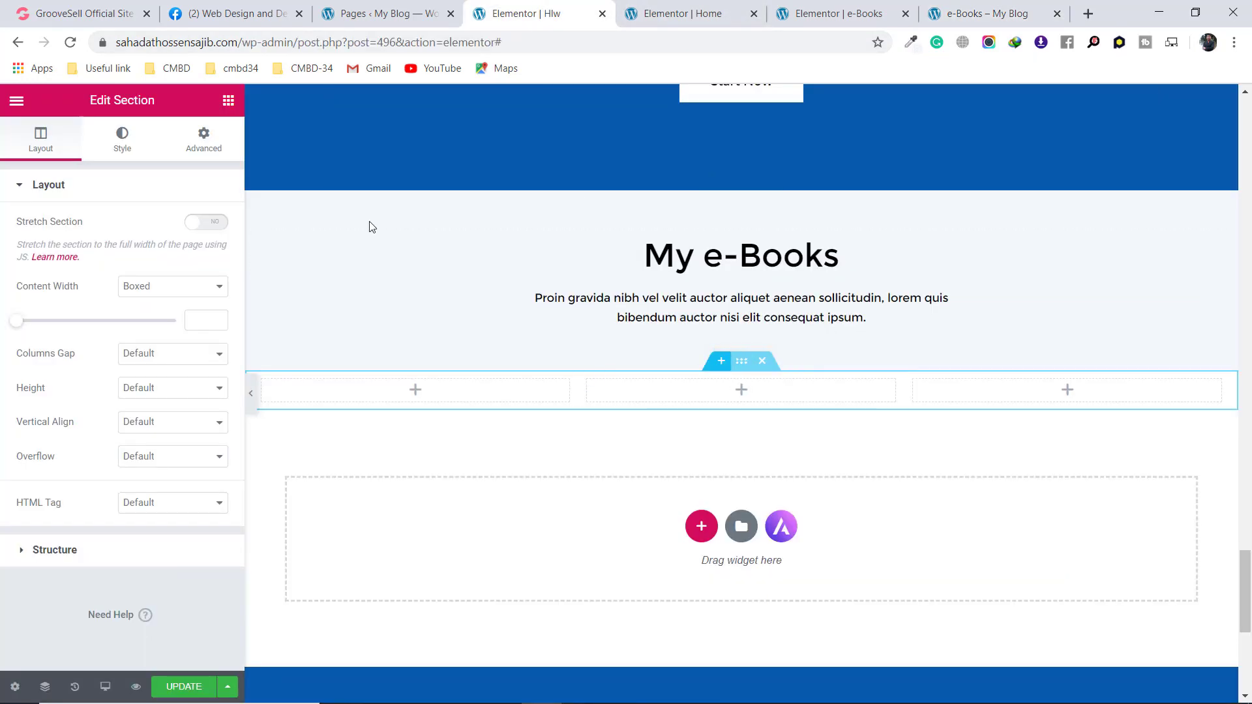
pyautogui.click(122, 155)
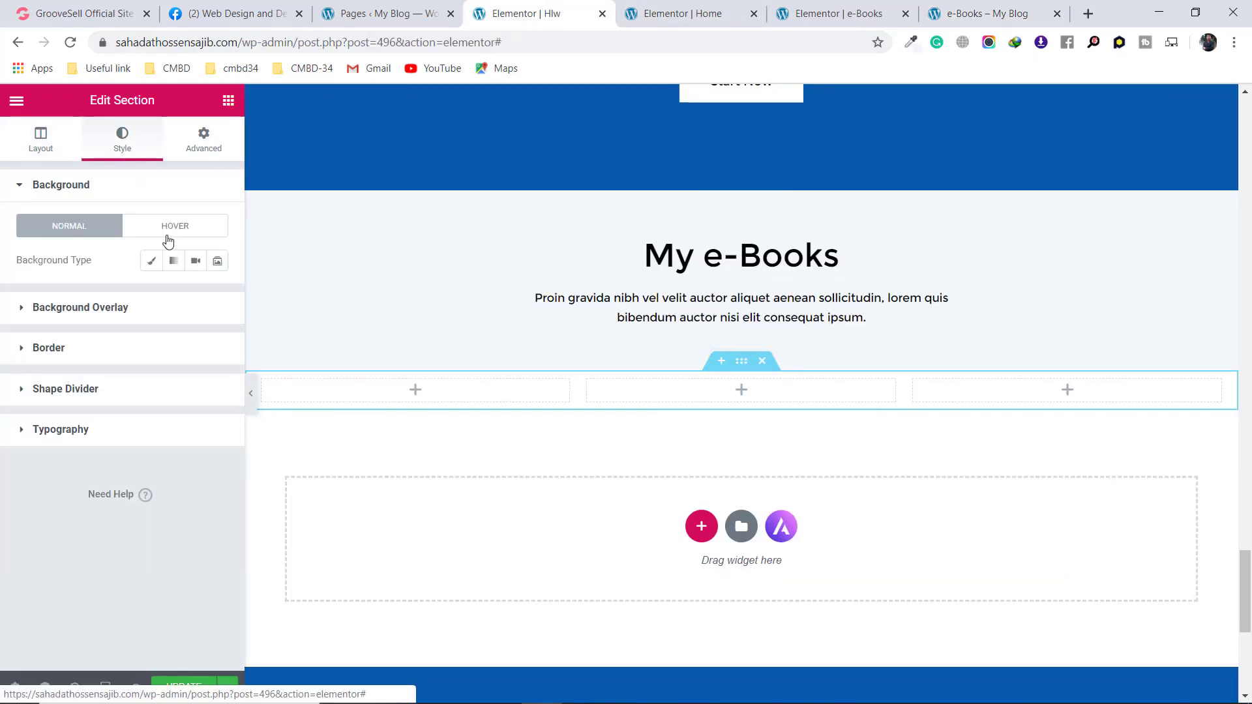
pyautogui.click(152, 262)
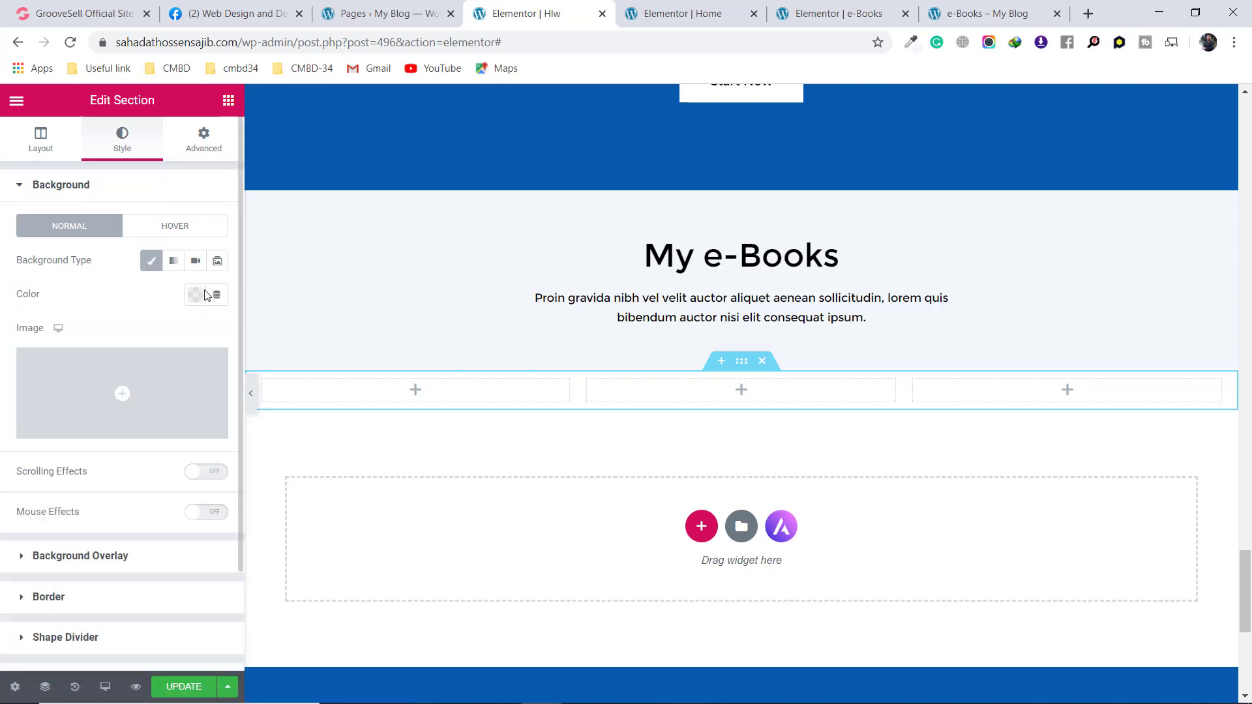
pyautogui.click(193, 297)
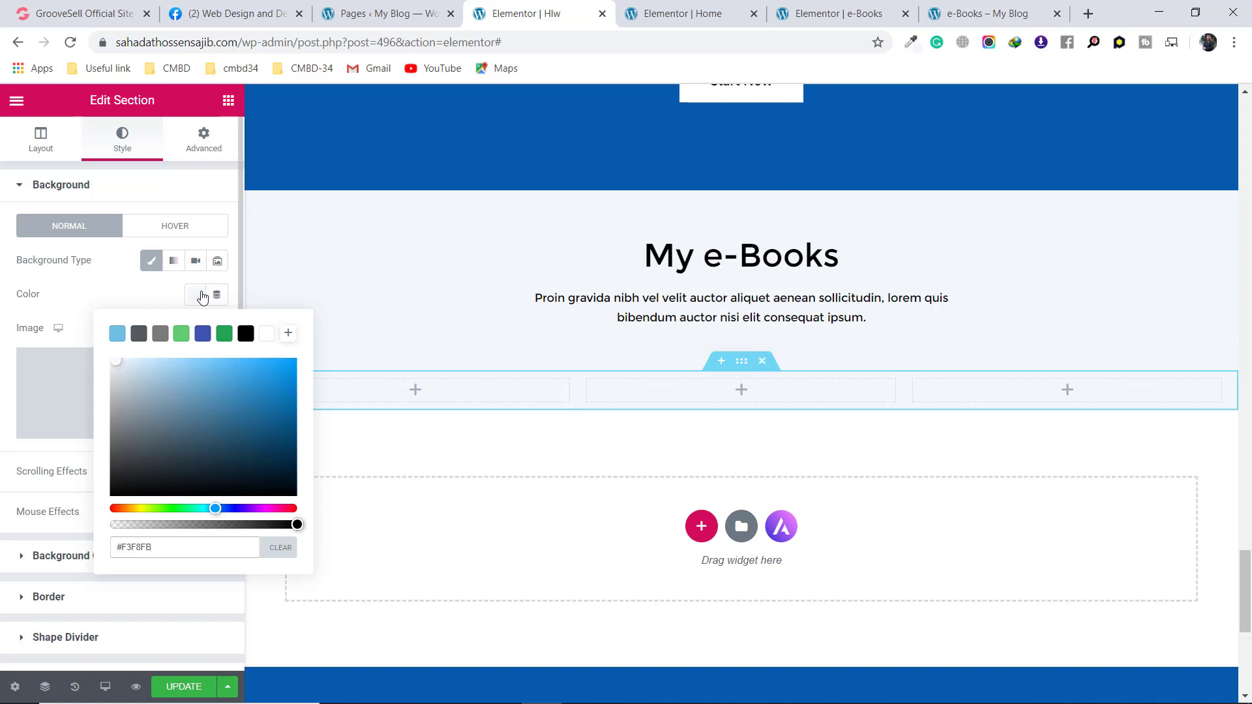
pyautogui.click(200, 297)
# Add a Heading, a Divider and a Text Editor widget, stacked in that order, to the section's first column
pyautogui.click(986, 13)
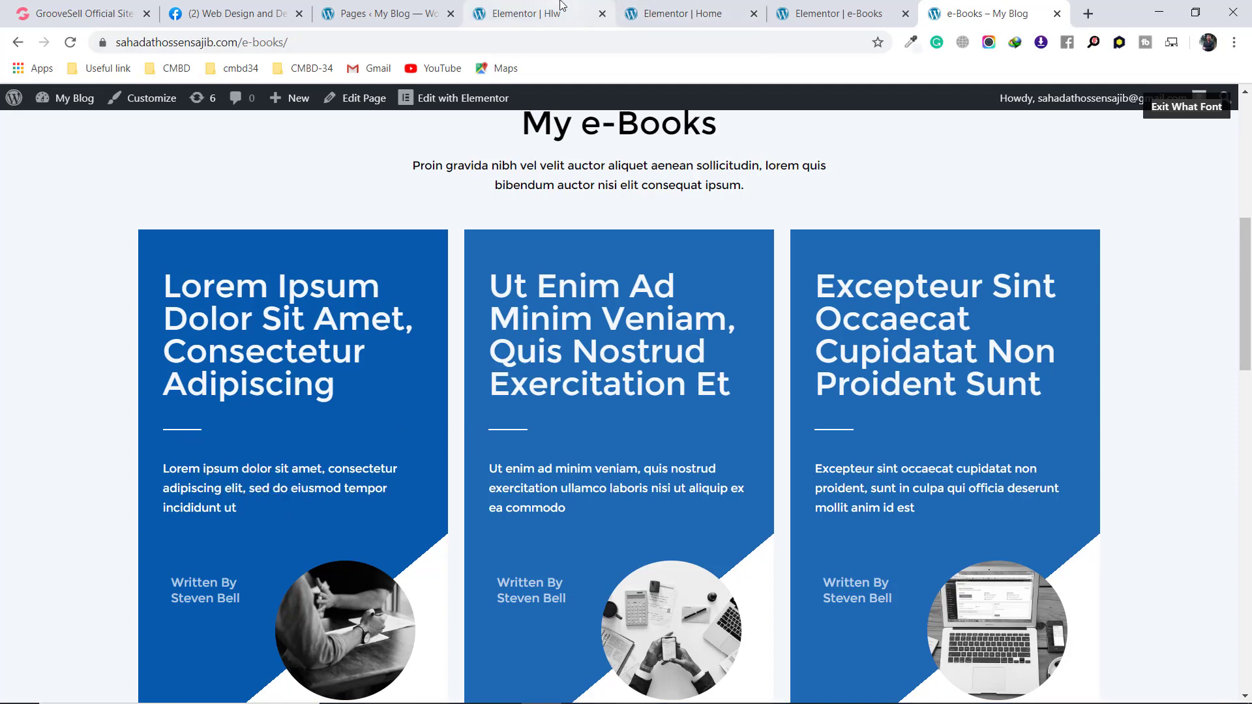
pyautogui.click(522, 13)
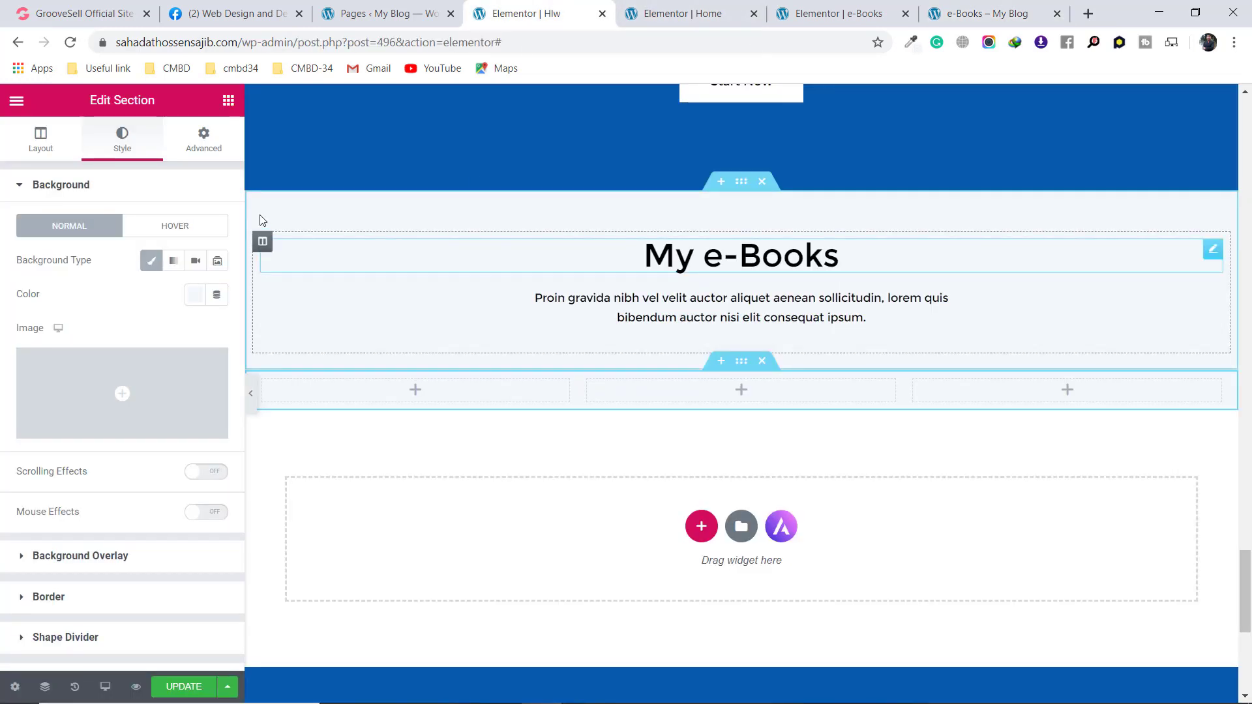
pyautogui.click(229, 101)
pyautogui.moveTo(177, 266); pyautogui.dragTo(403, 396)
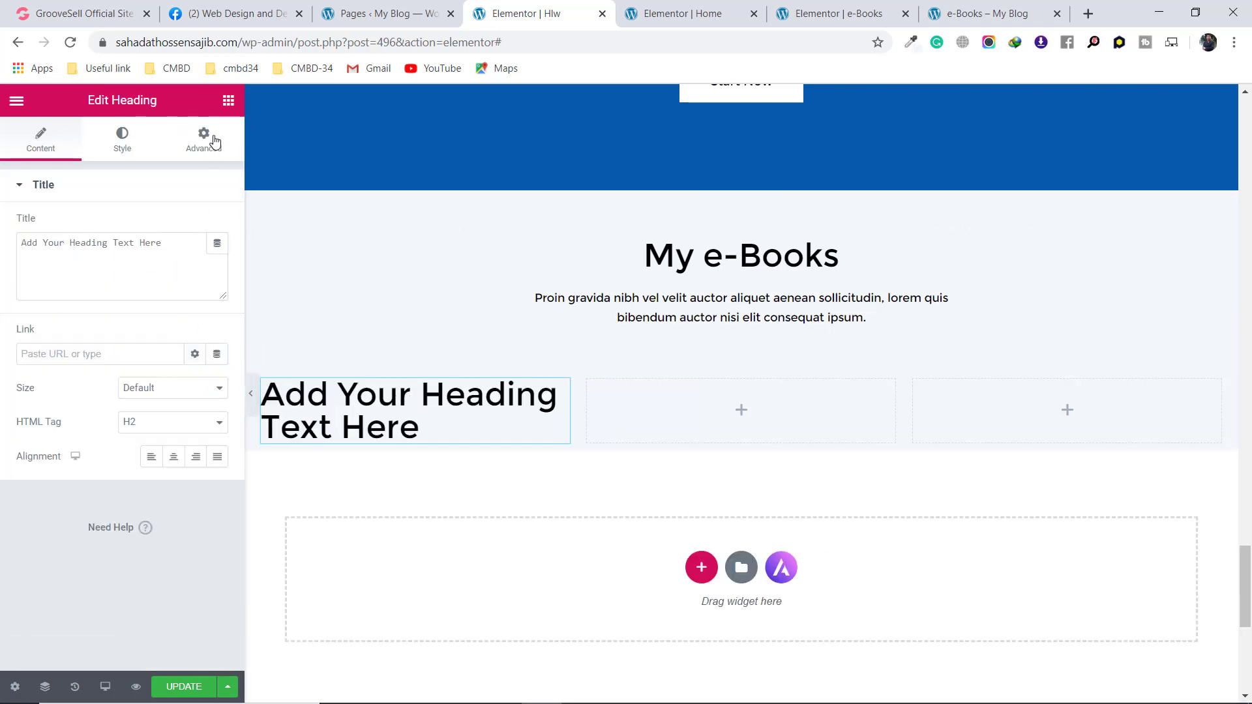
pyautogui.click(228, 101)
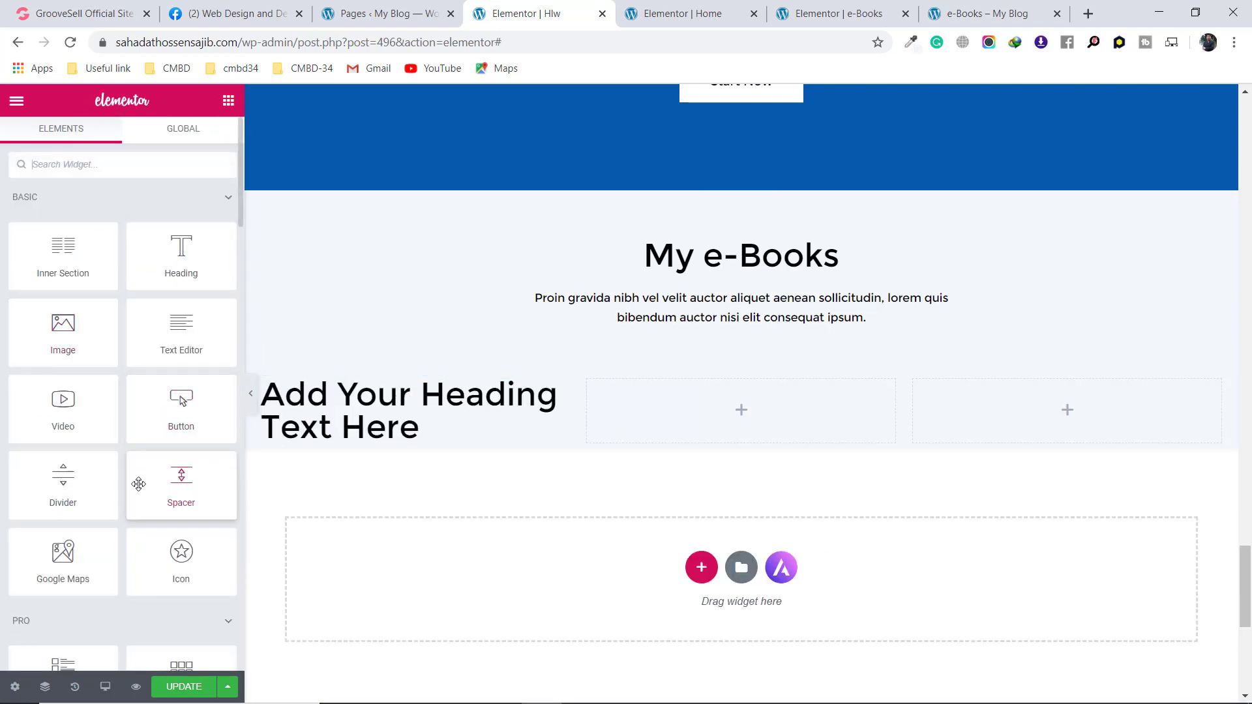
pyautogui.moveTo(72, 483); pyautogui.dragTo(343, 443)
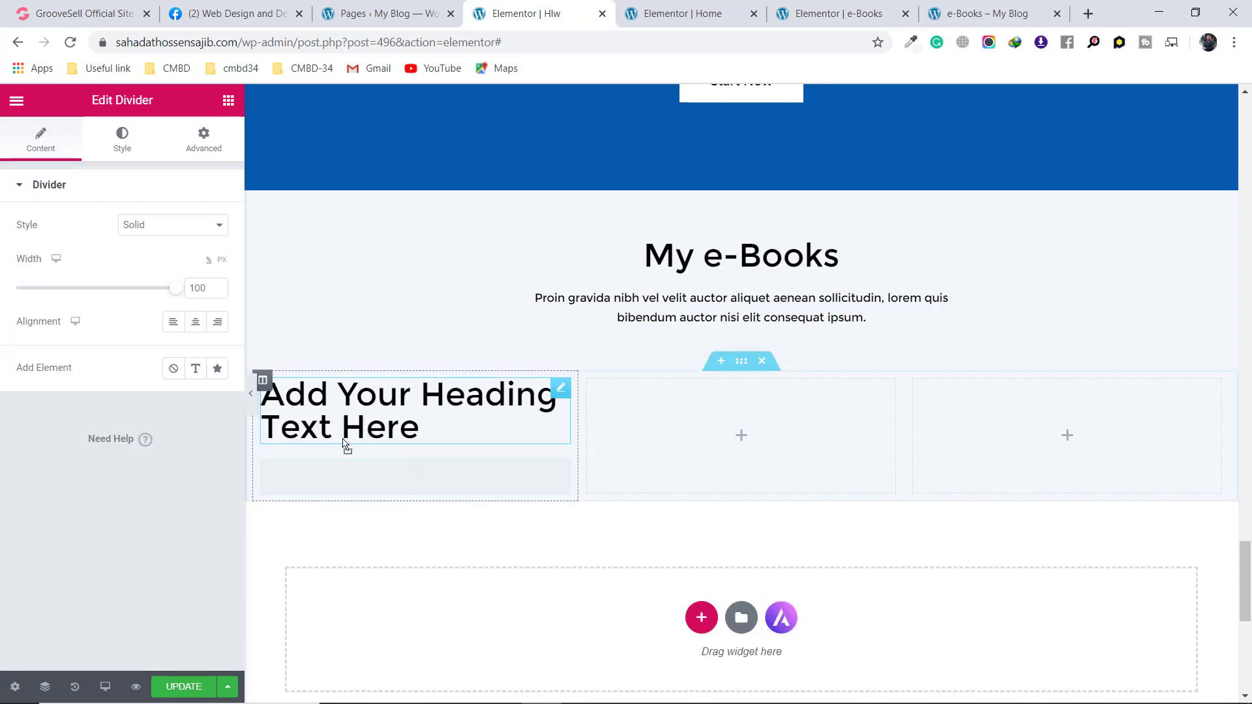
pyautogui.click(228, 102)
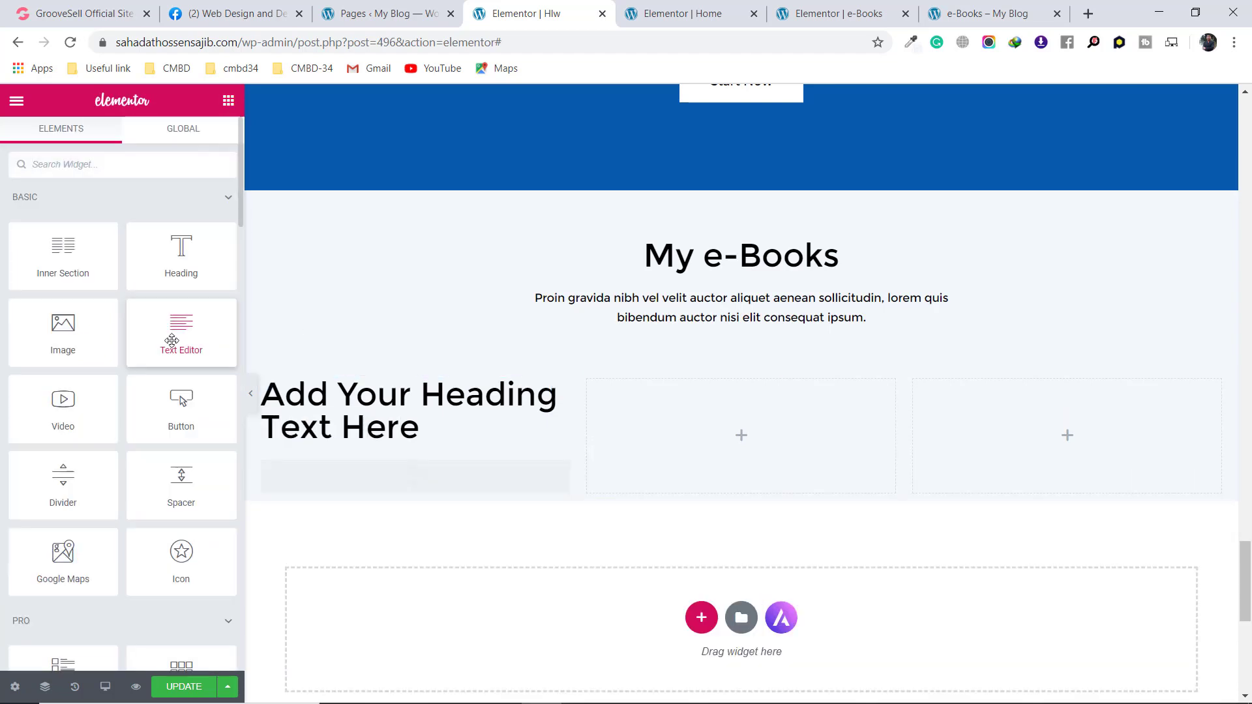
pyautogui.moveTo(176, 336); pyautogui.dragTo(346, 488)
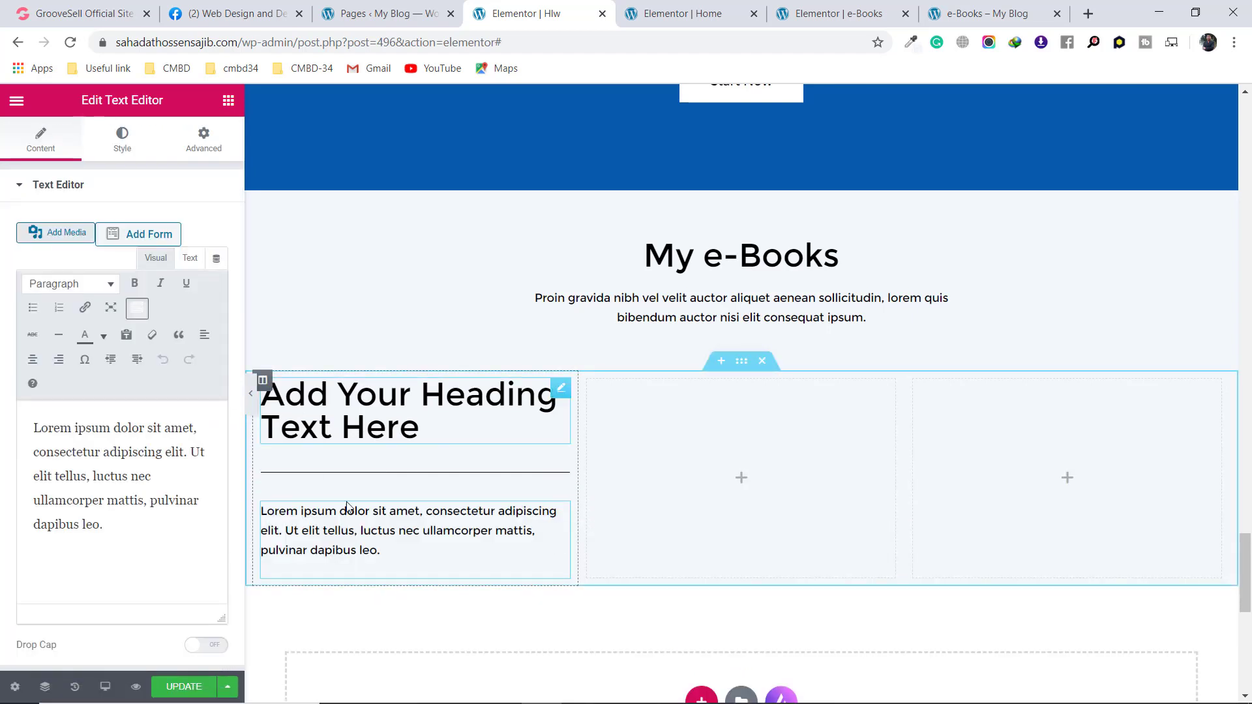
pyautogui.scroll(-3, 826, 519)
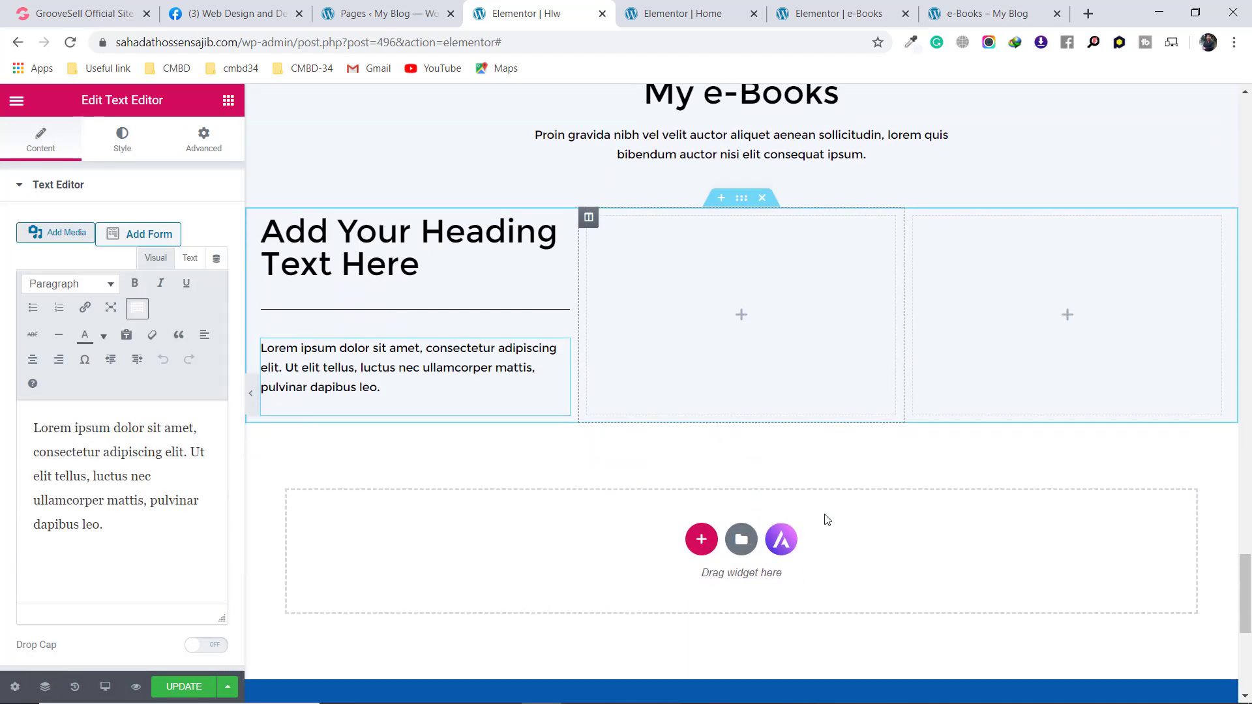
# Examine the book cards on the live e-Books page and copy the first card's blue background color #075AAE with the color picker
pyautogui.click(991, 9)
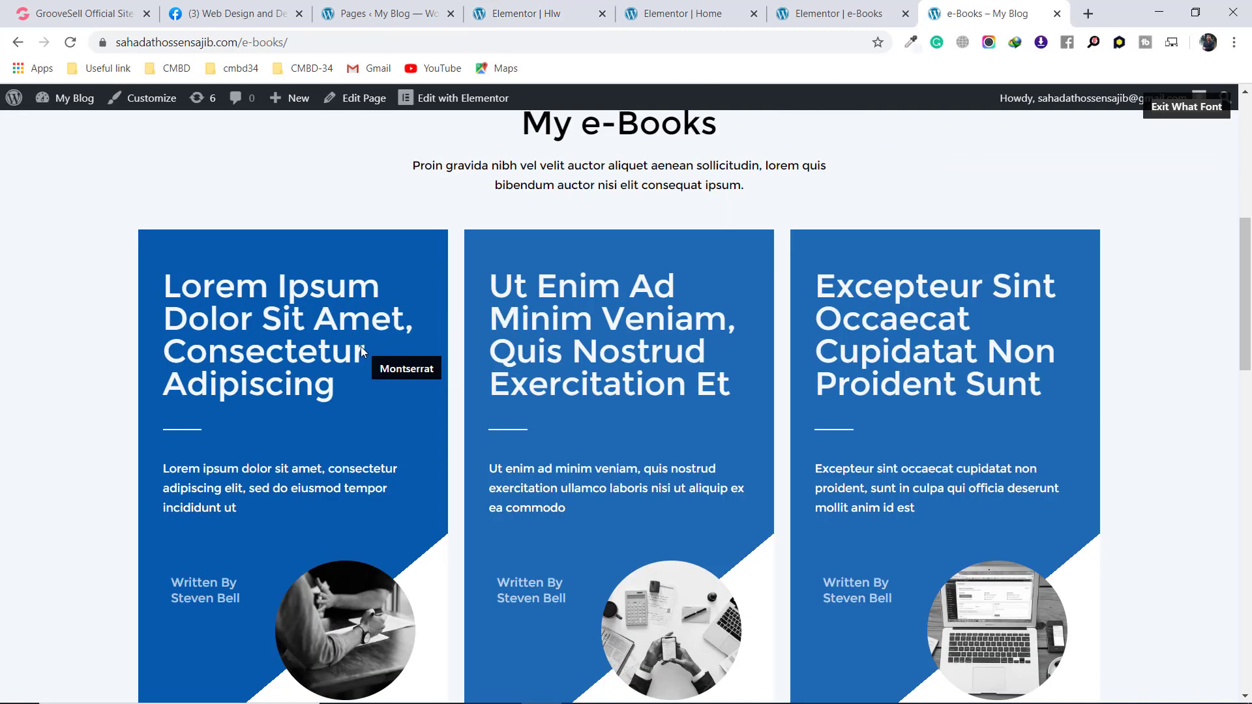
pyautogui.scroll(-1, 365, 313)
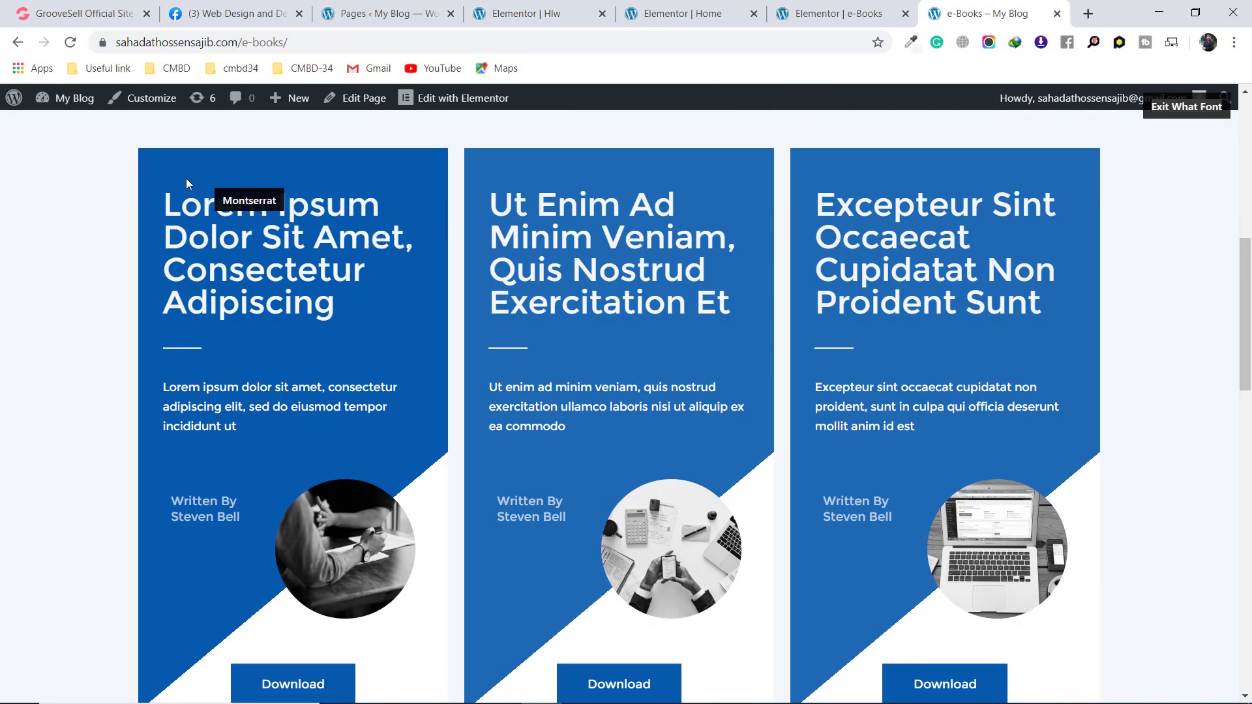
pyautogui.scroll(-1, 238, 346)
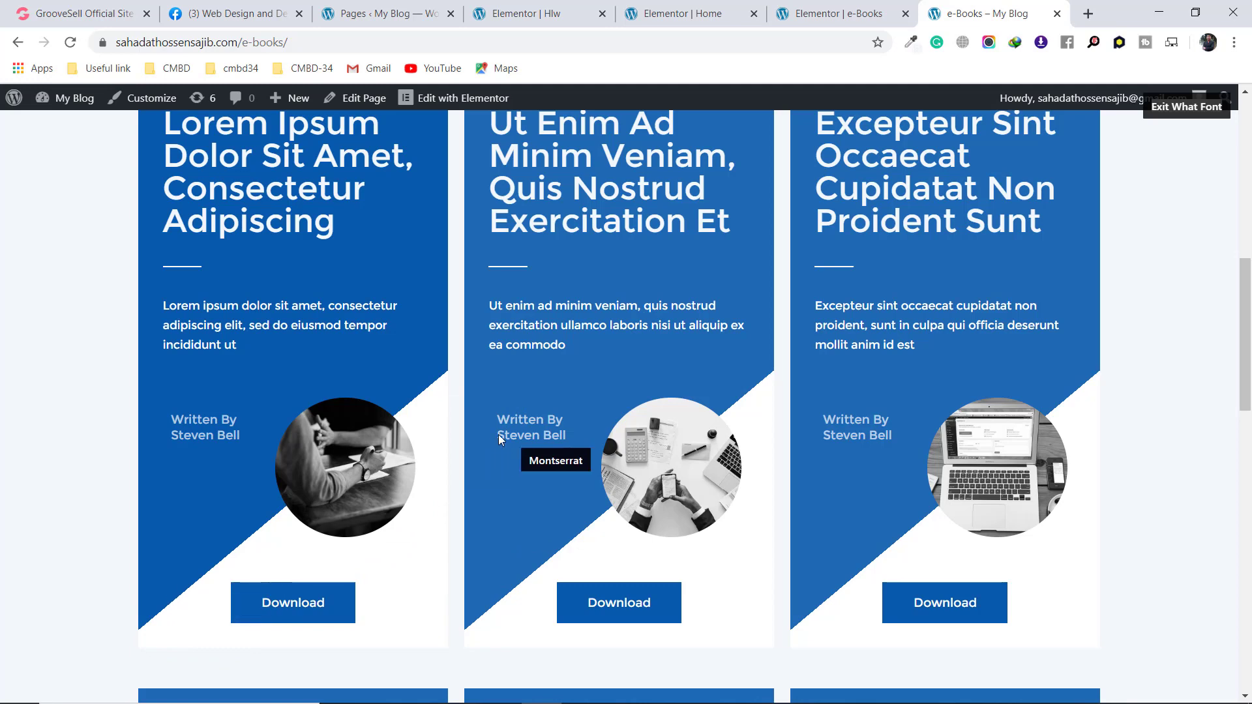
pyautogui.scroll(2, 406, 428)
pyautogui.scroll(-1, 306, 289)
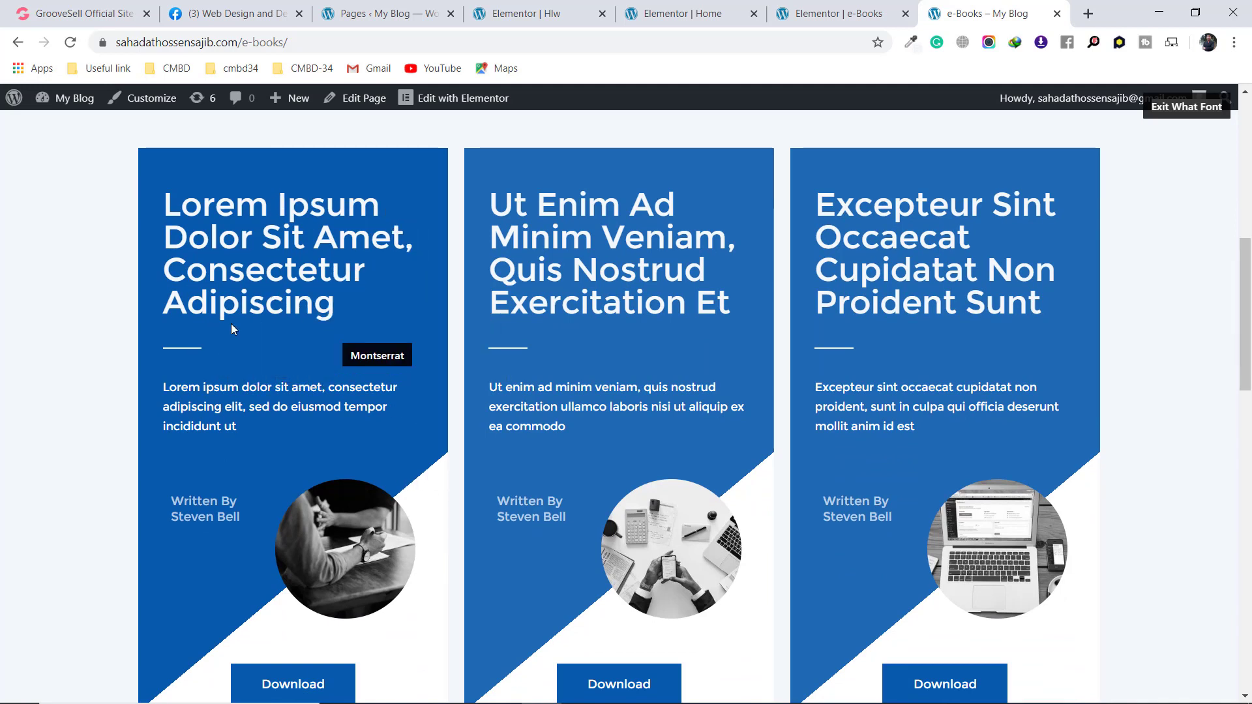
pyautogui.click(911, 42)
pyautogui.scroll(1, 503, 207)
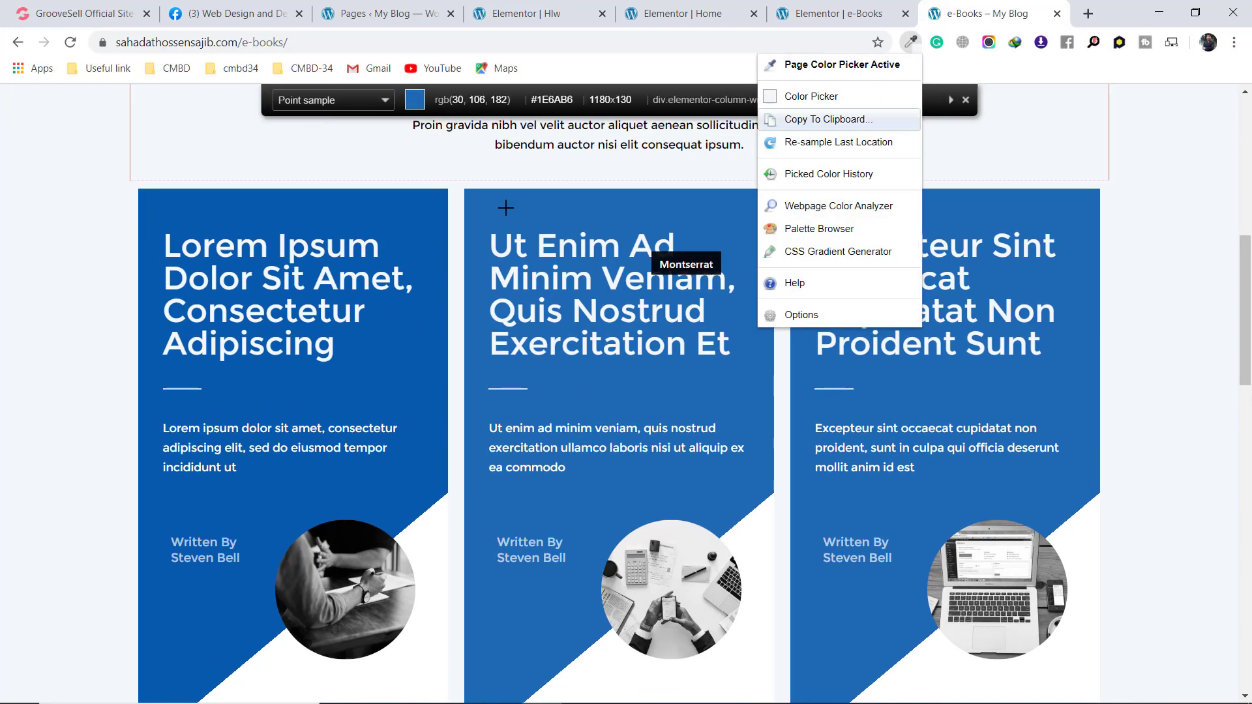
pyautogui.click(191, 204)
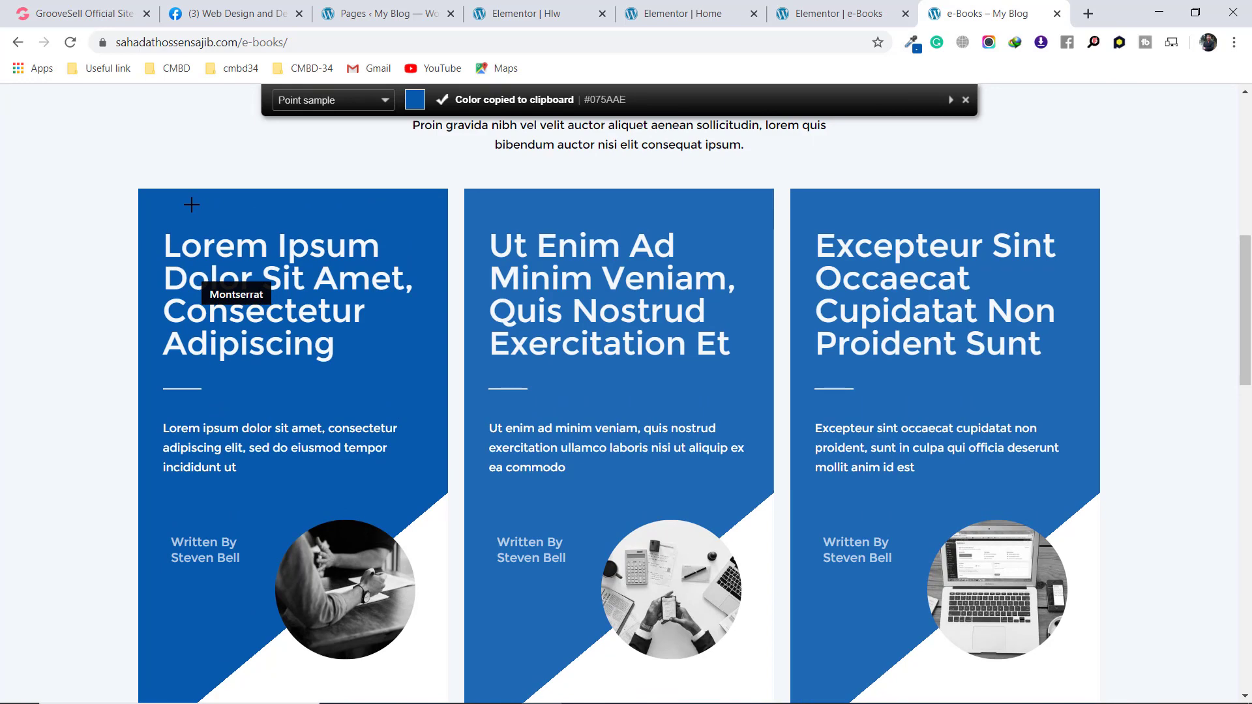
pyautogui.scroll(-2, 430, 423)
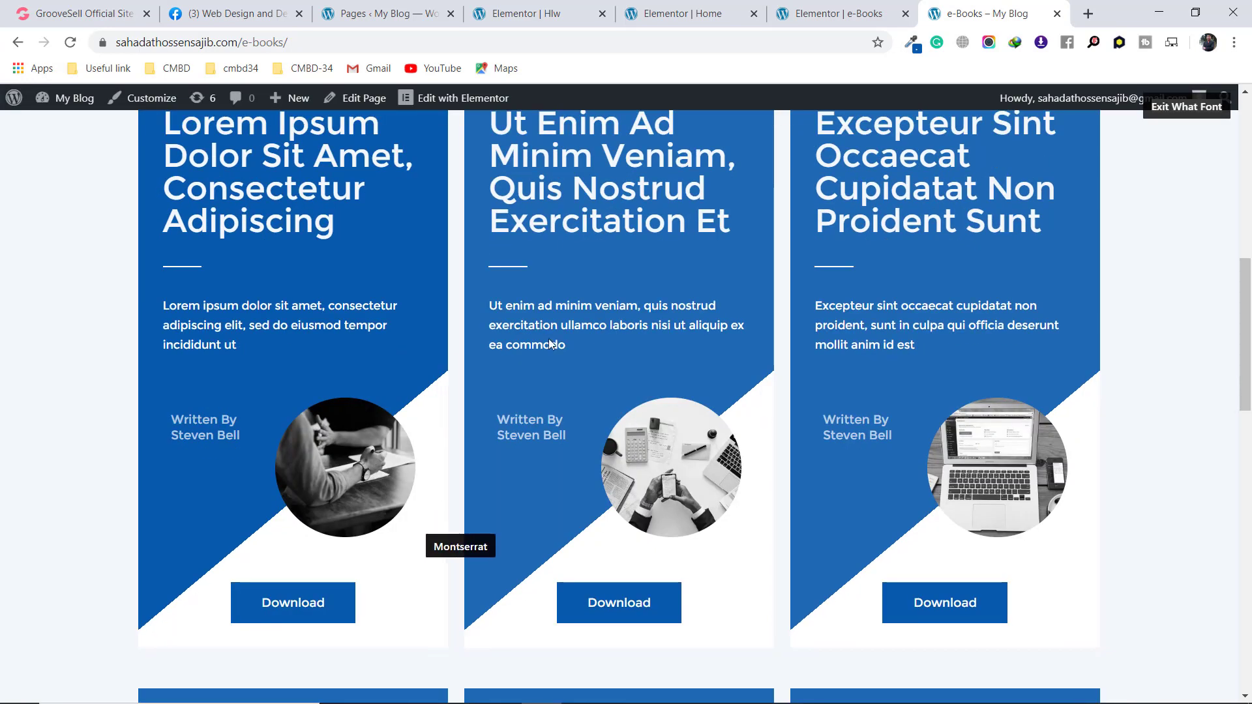
# Give the Hlw page's first card column a gradient background with the copied blue #075AAE as its first color
pyautogui.click(554, 8)
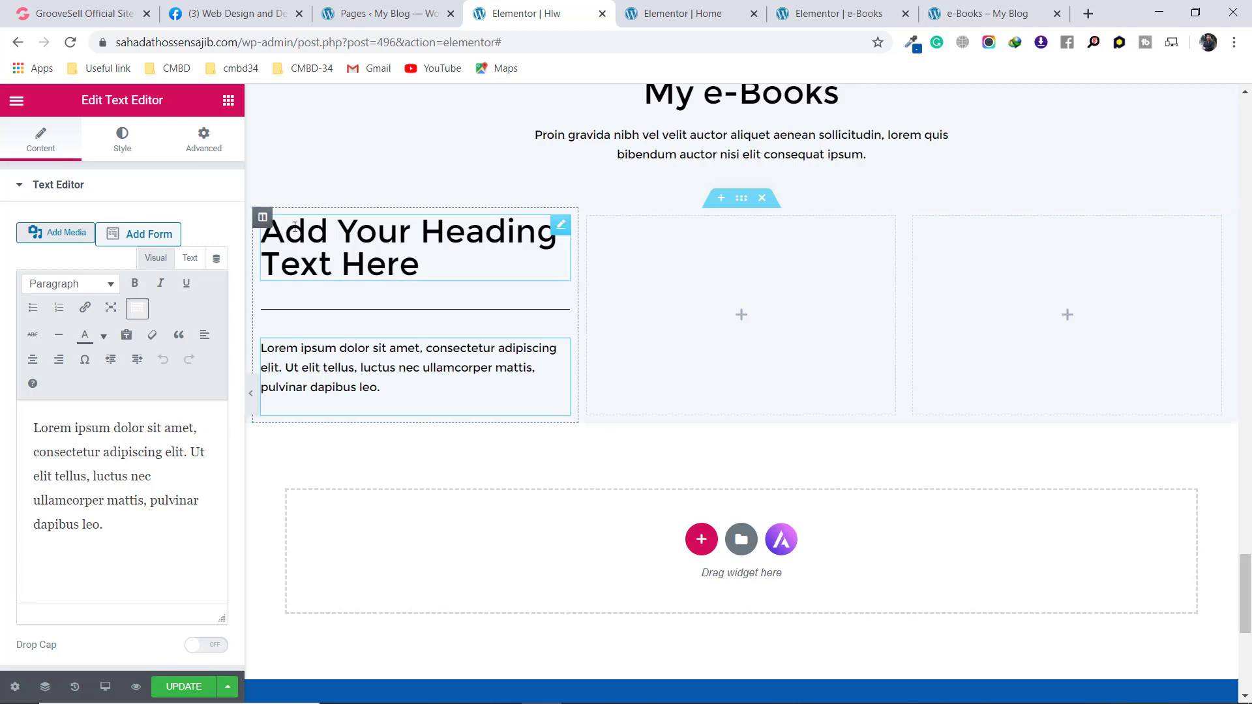
pyautogui.click(262, 219)
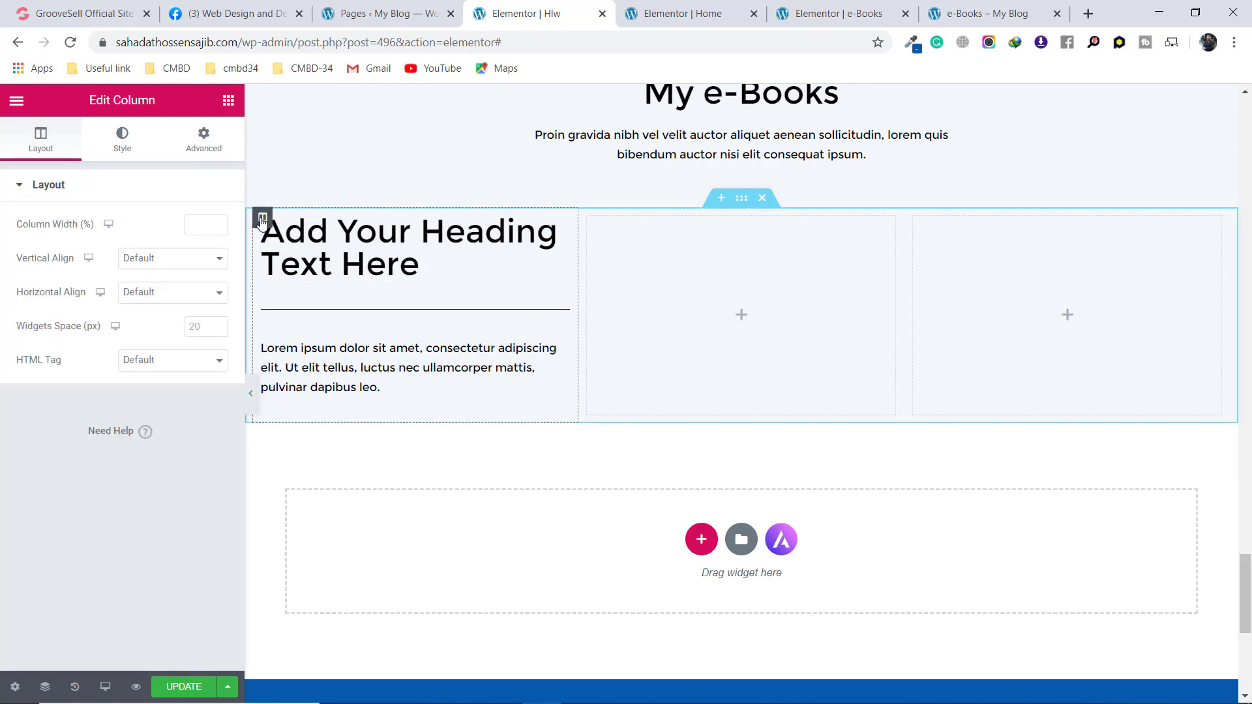
pyautogui.click(124, 146)
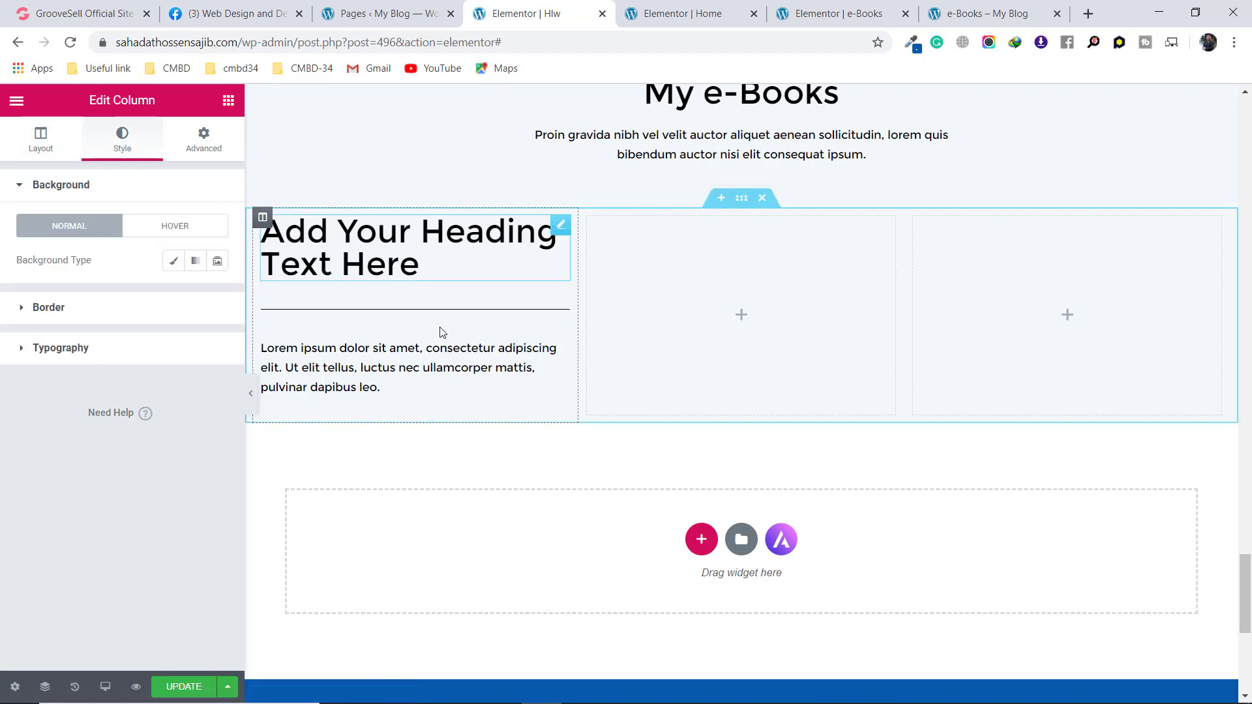
pyautogui.click(196, 263)
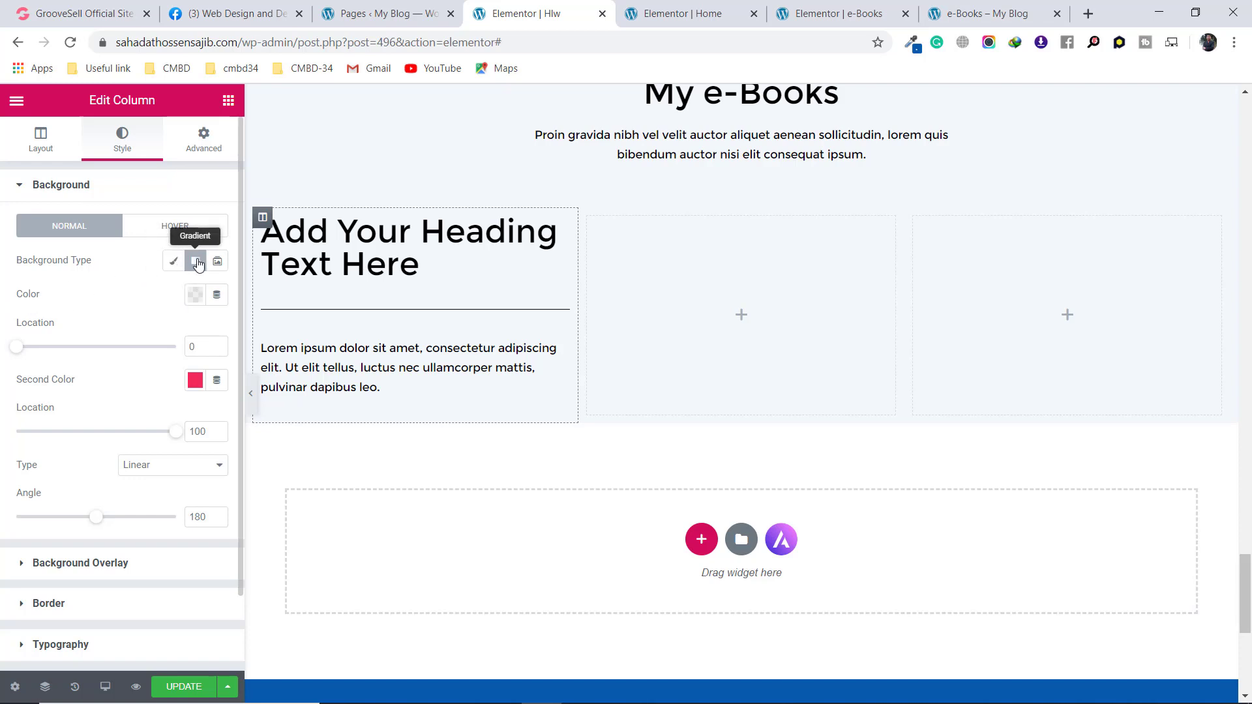
pyautogui.click(195, 296)
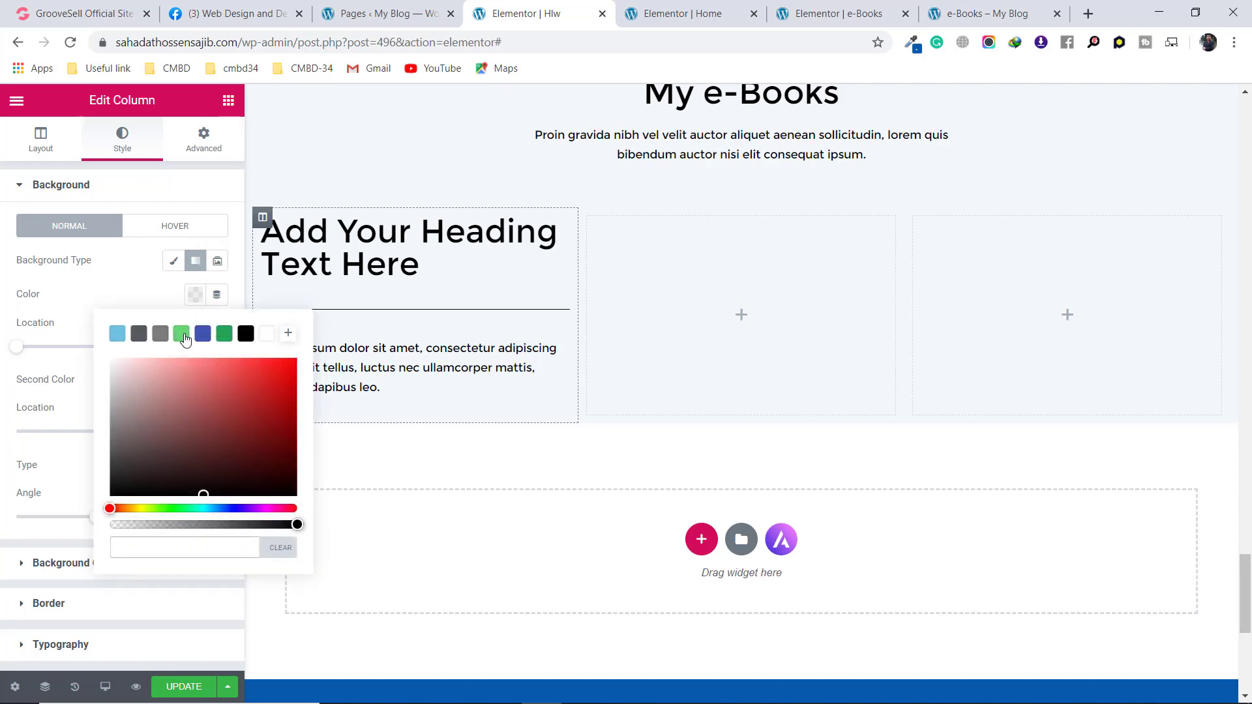
pyautogui.hotkey('ctrl', 'v')
pyautogui.click(194, 296)
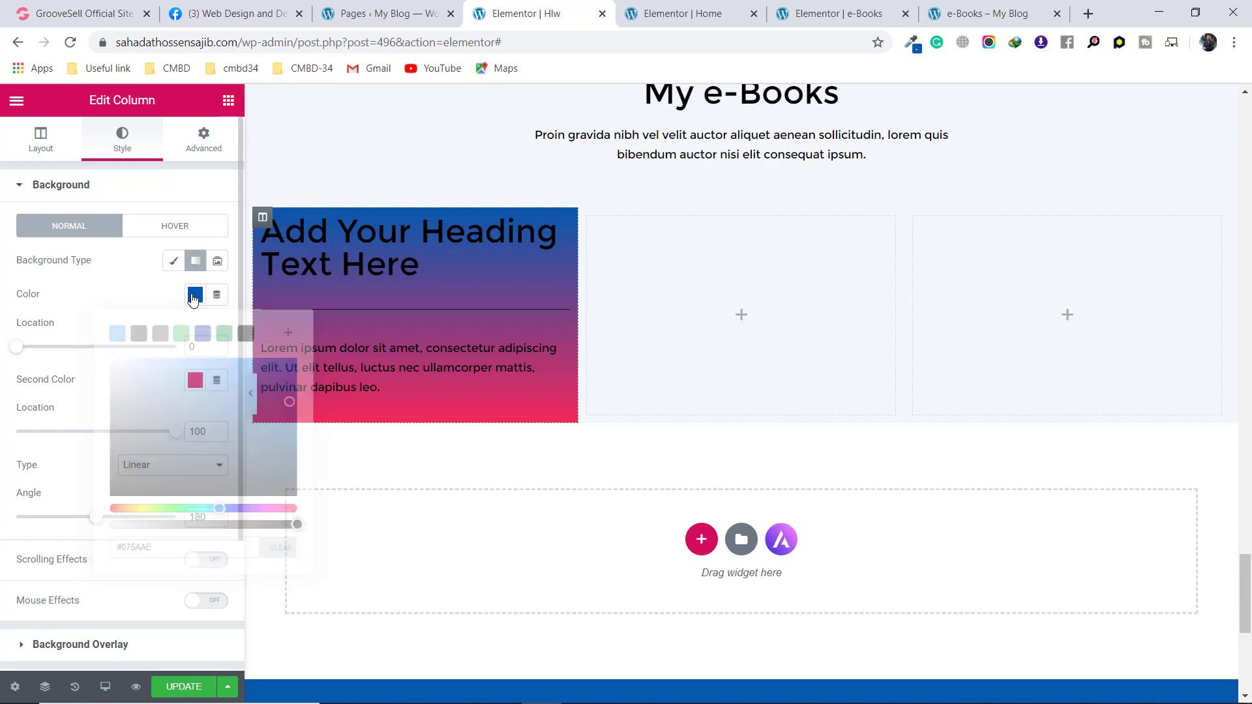
# Set the second color of the column's gradient to white, #FFFFFF
pyautogui.click(195, 381)
pyautogui.click(170, 467)
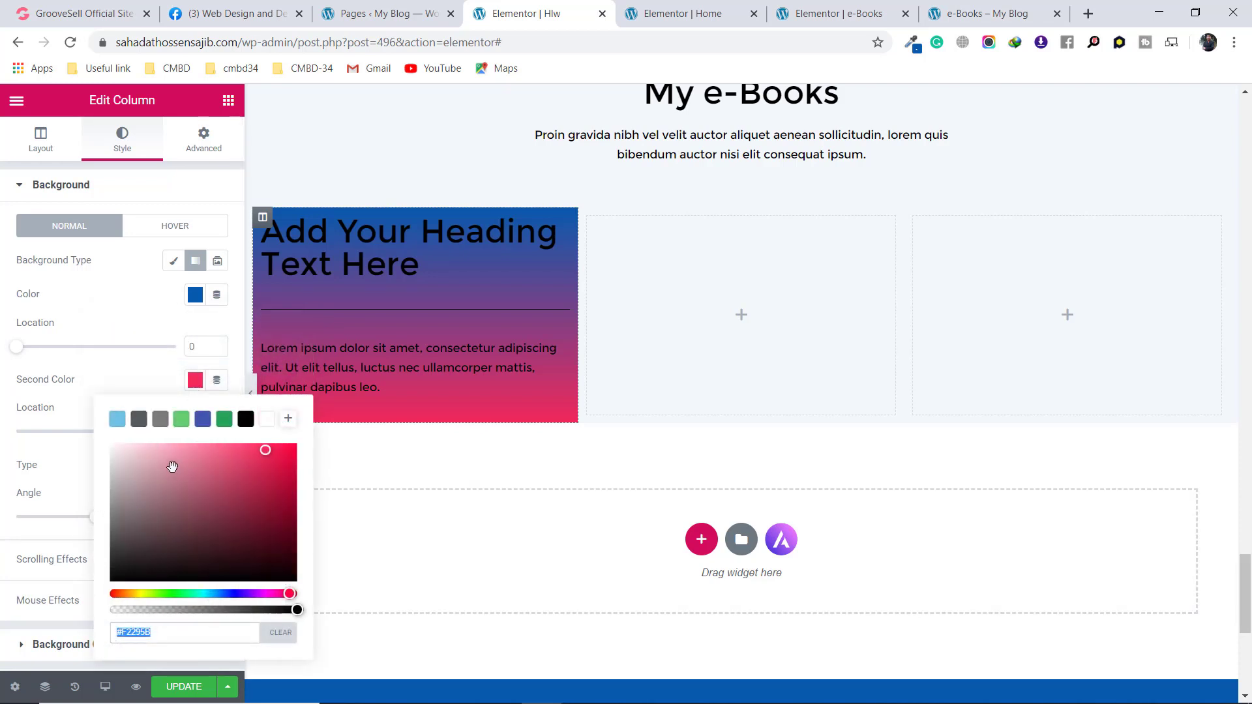
pyautogui.moveTo(170, 467); pyautogui.dragTo(101, 447)
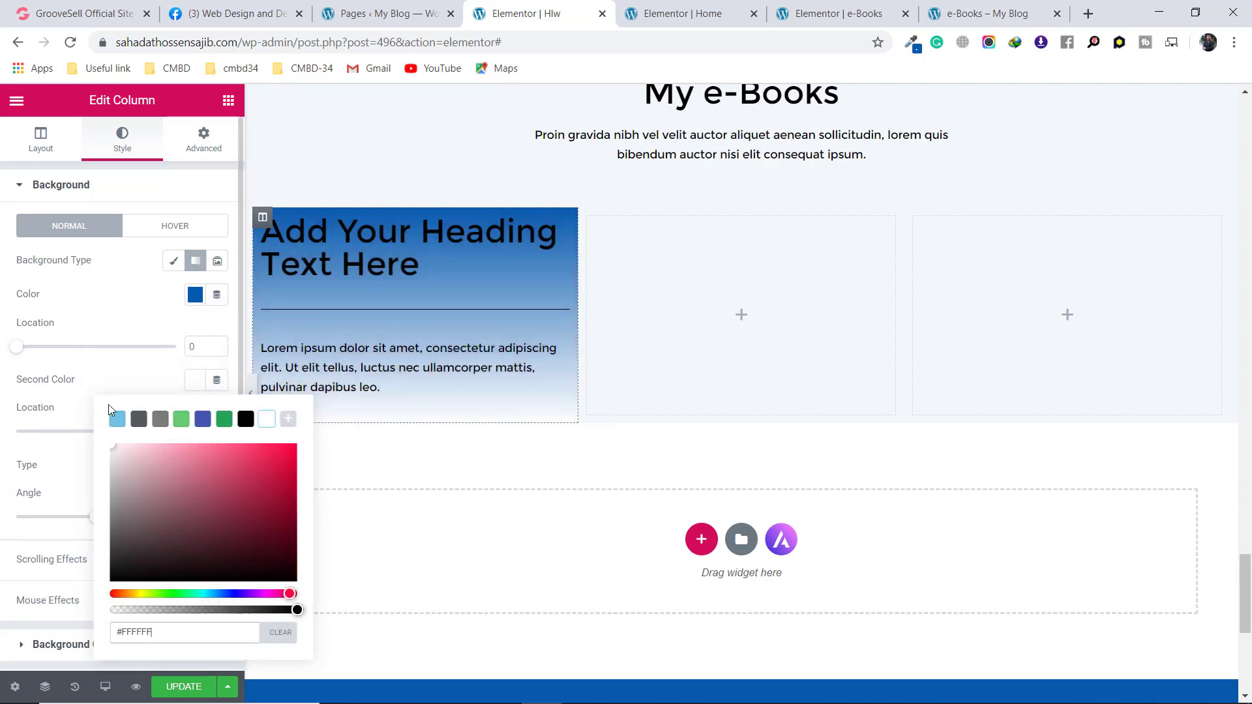
pyautogui.click(195, 380)
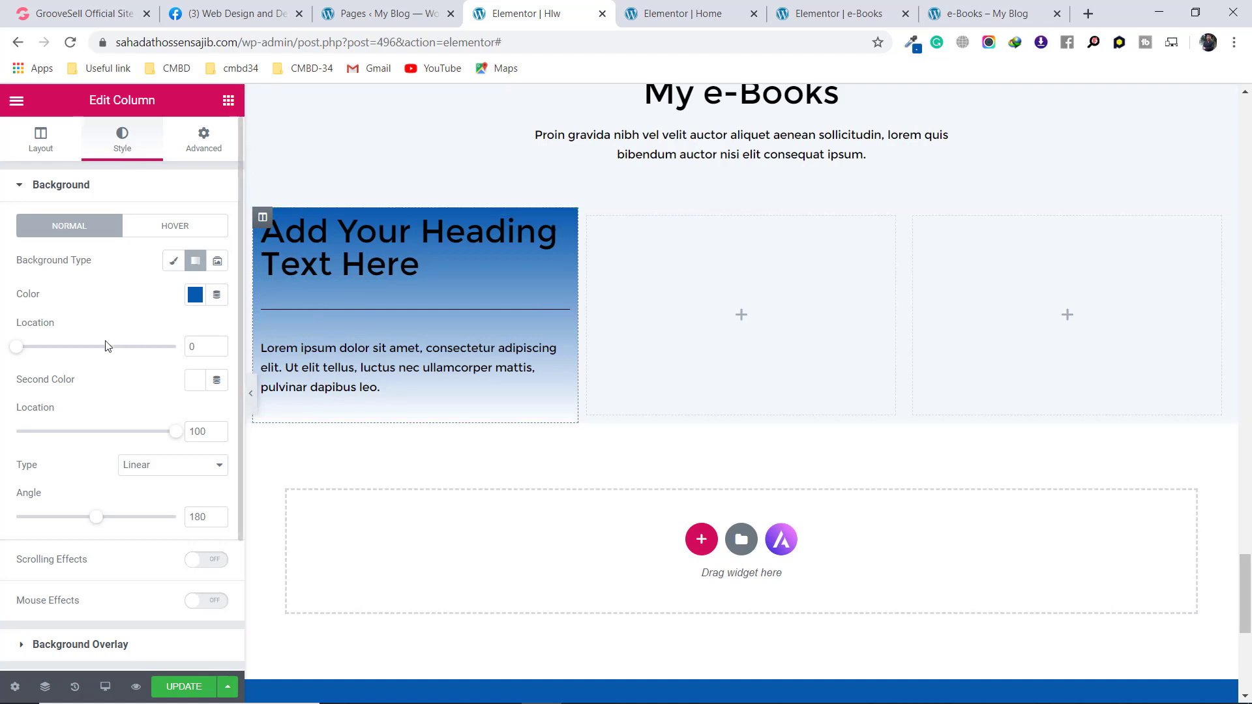
# Set the first card column's gradient locations to 67 for the blue color and 0 for the white color
pyautogui.click(43, 348)
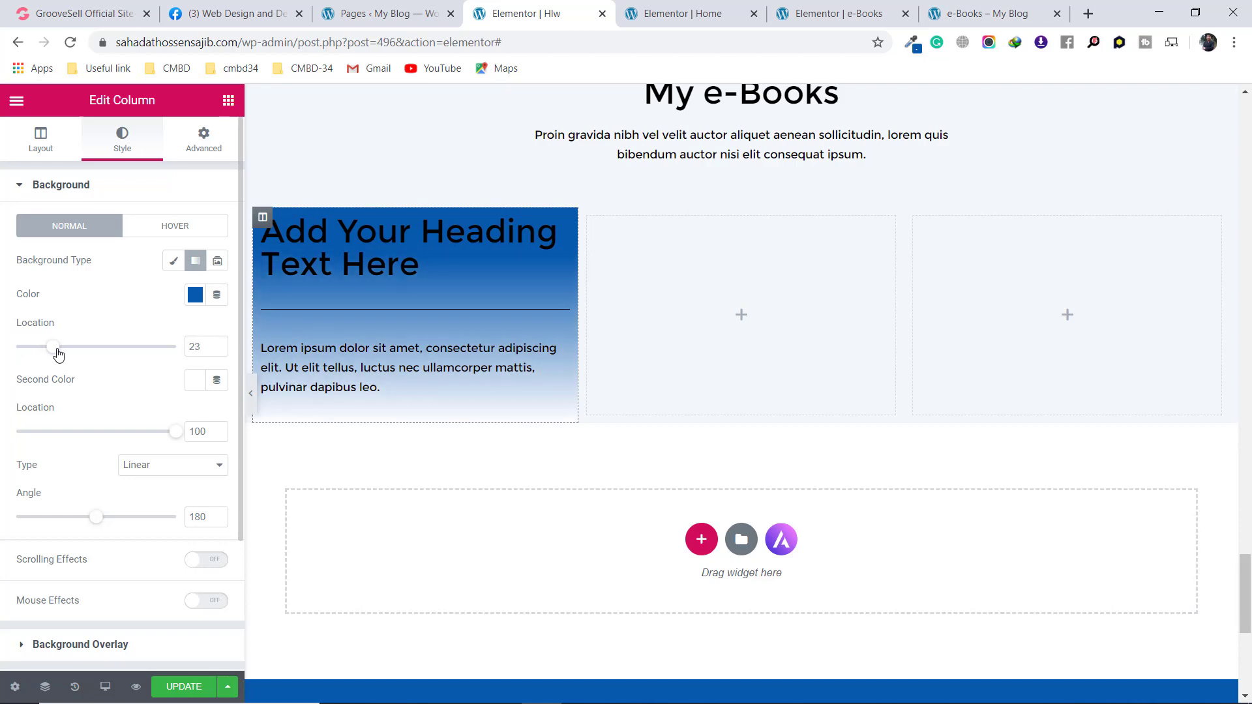
pyautogui.moveTo(65, 354); pyautogui.dragTo(129, 363)
pyautogui.click(987, 13)
pyautogui.scroll(-1, 400, 226)
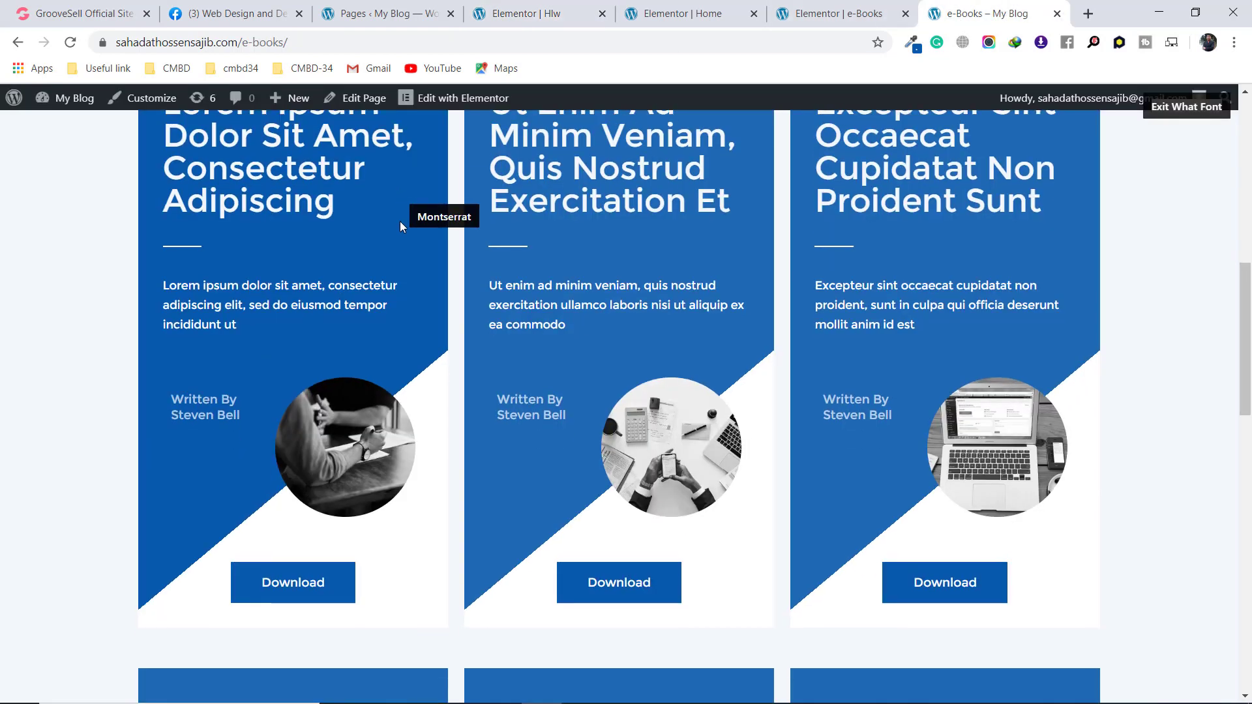
pyautogui.scroll(2, 399, 228)
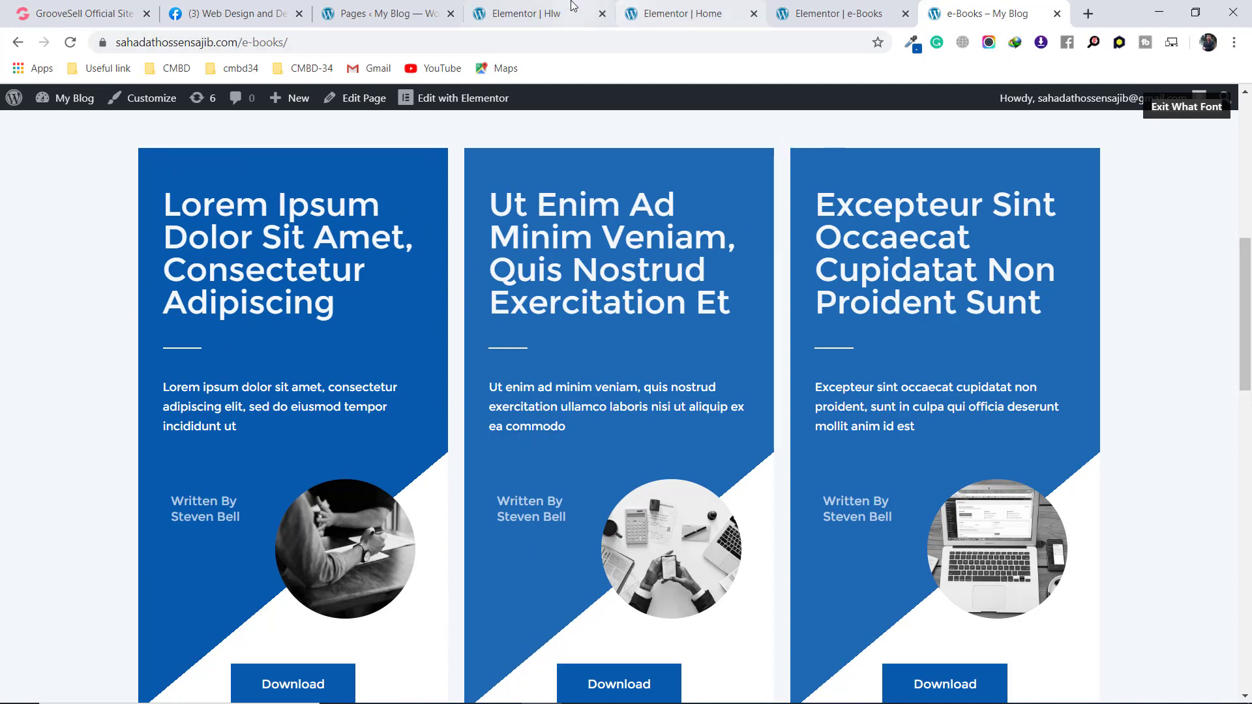
pyautogui.click(572, 5)
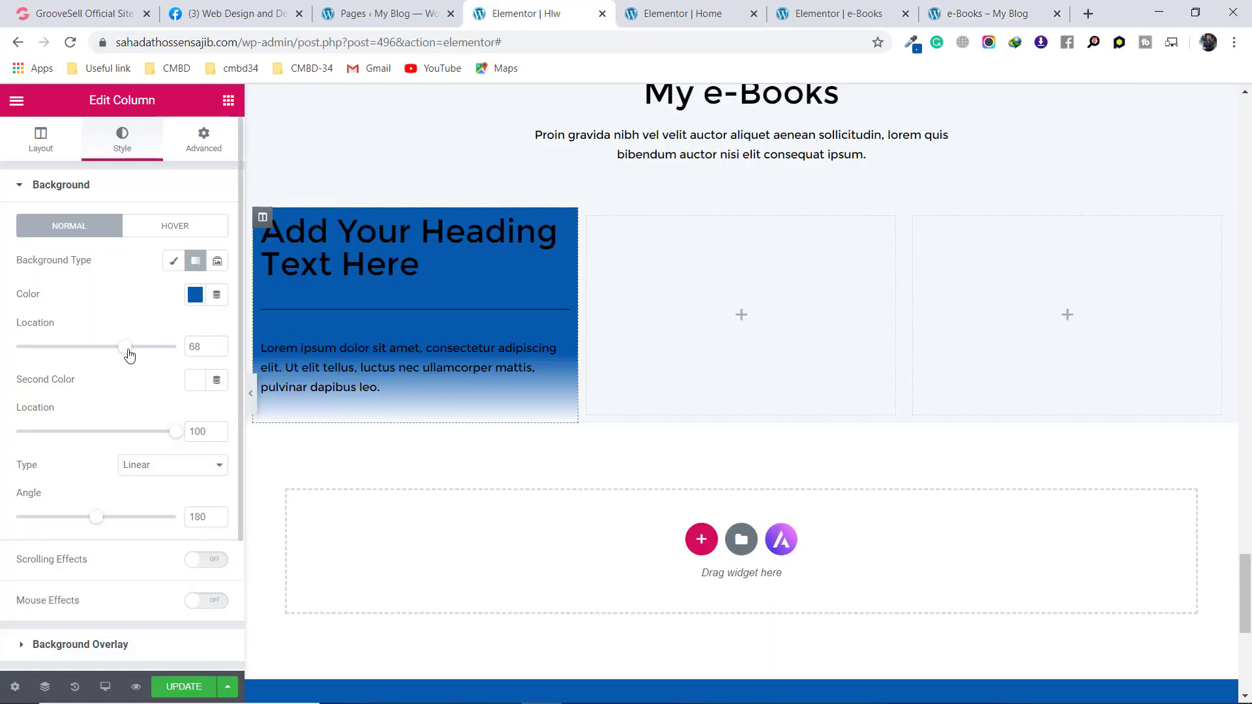
pyautogui.moveTo(129, 355); pyautogui.dragTo(132, 354)
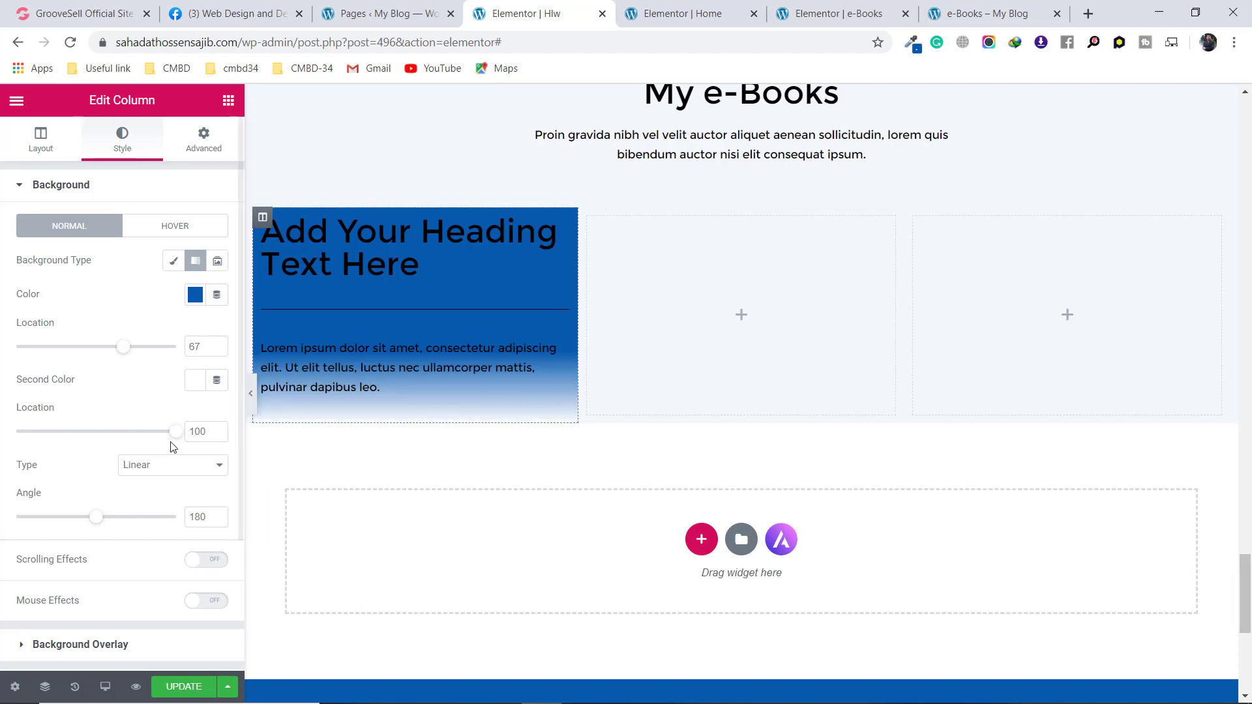
pyautogui.moveTo(176, 431); pyautogui.dragTo(22, 431)
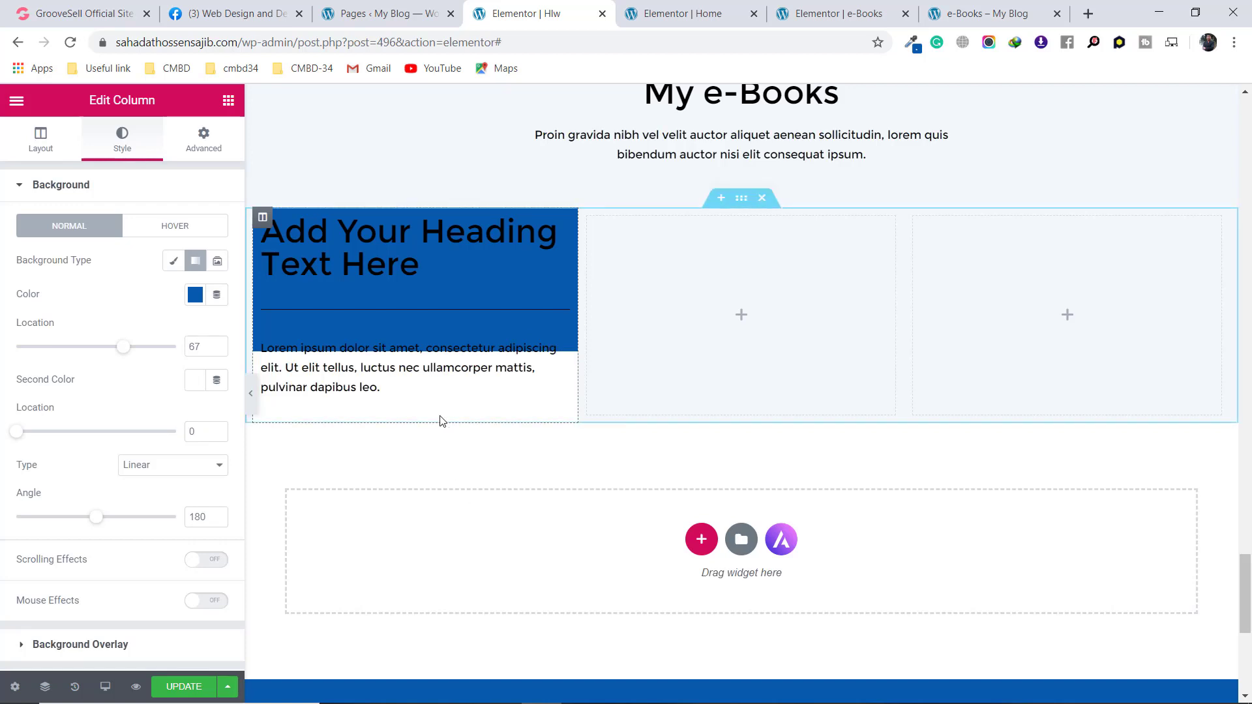
# Set the first card column's gradient angle to 140, comparing the diagonal with the cards on the live e-Books page
pyautogui.scroll(-2, 54, 425)
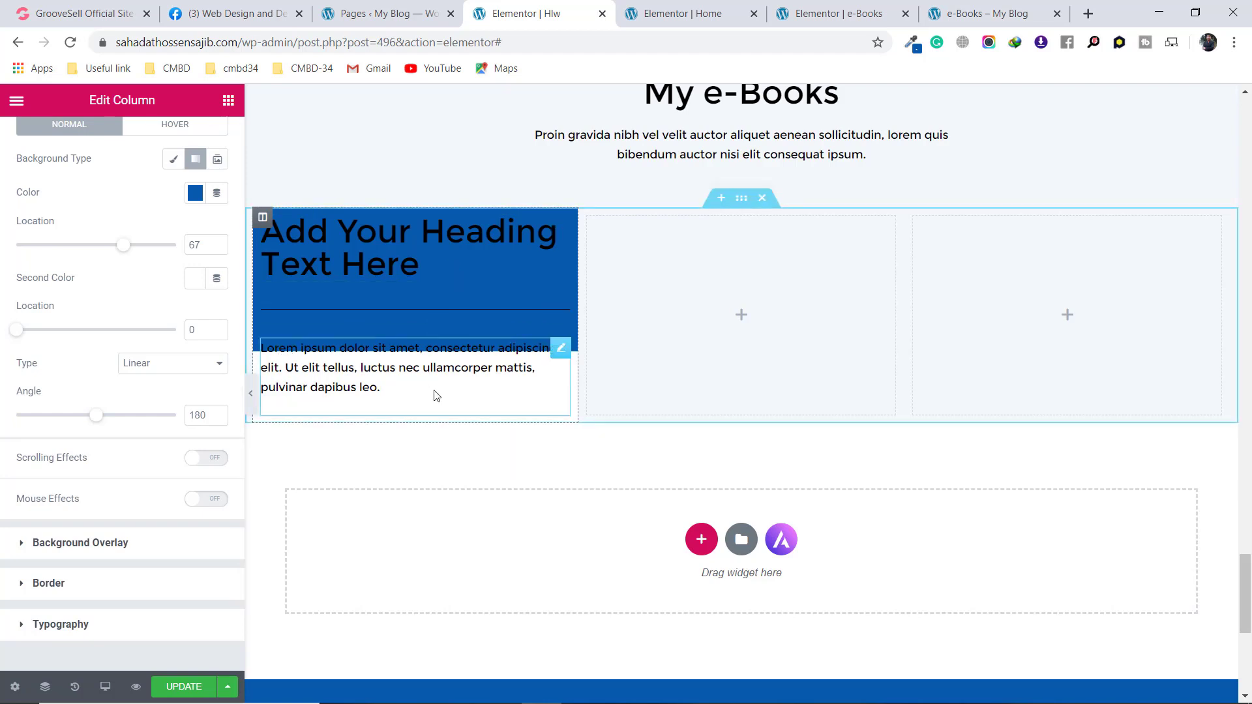
pyautogui.click(1065, 11)
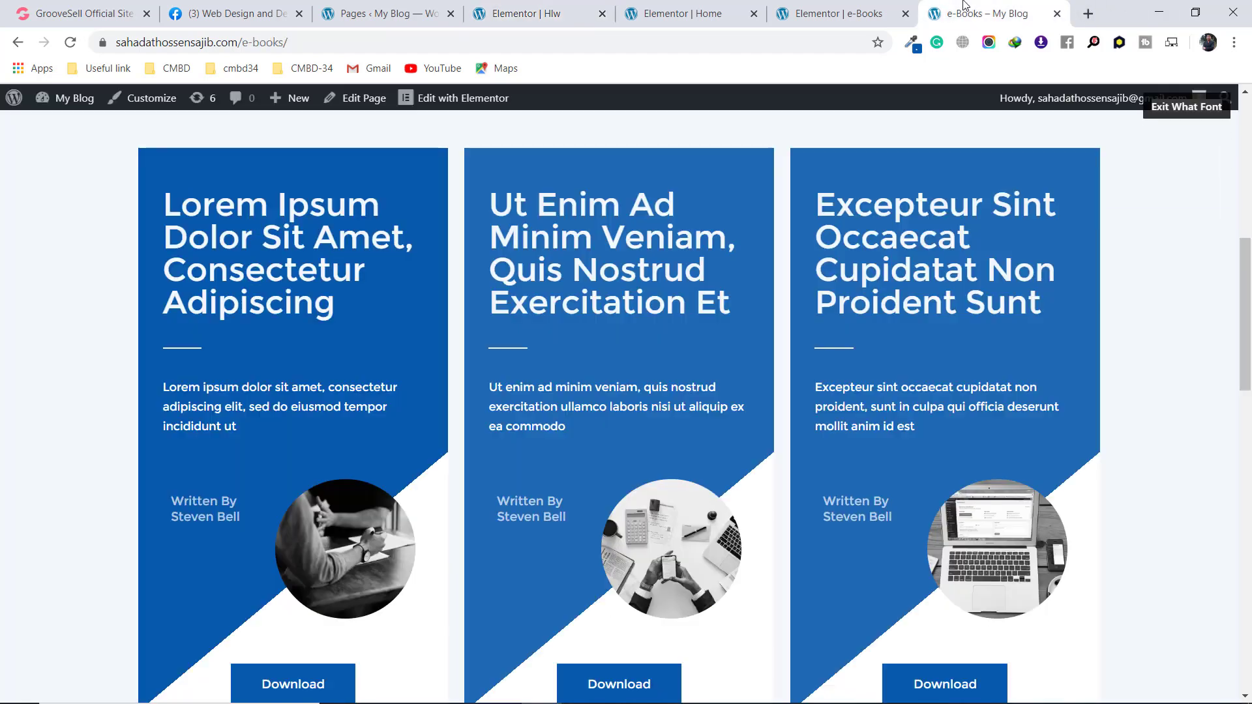
pyautogui.scroll(-1, 140, 642)
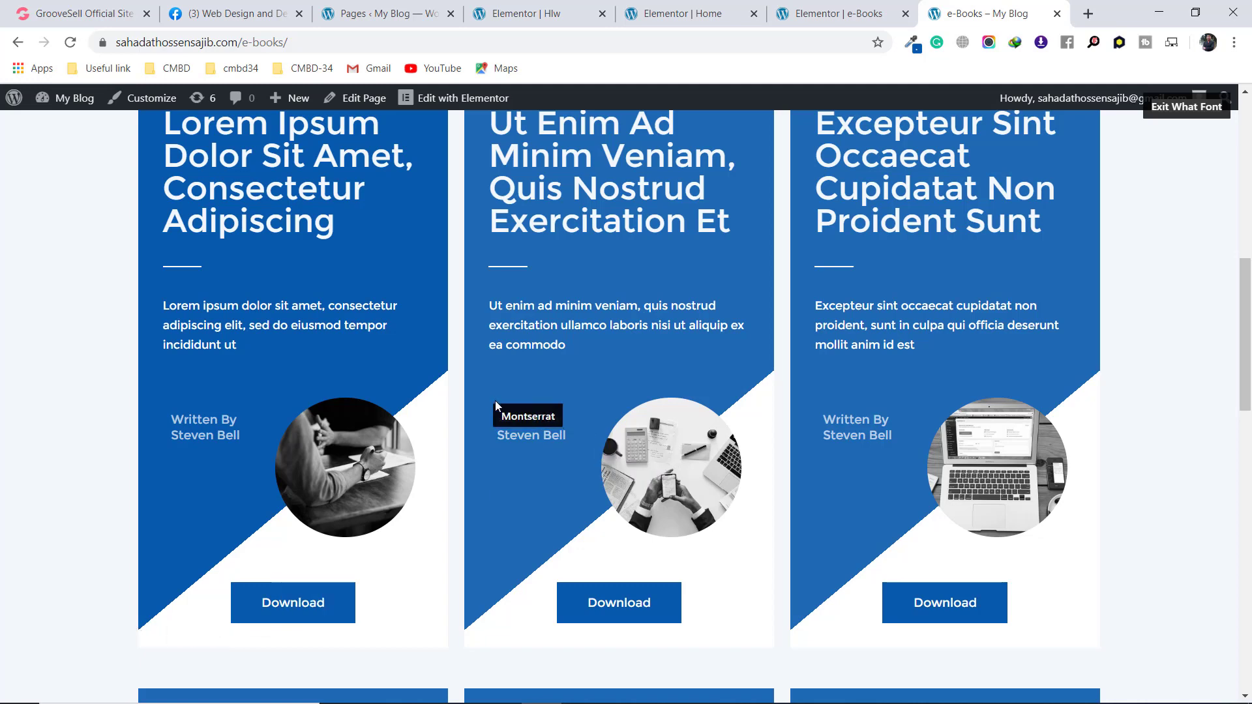
pyautogui.click(551, 14)
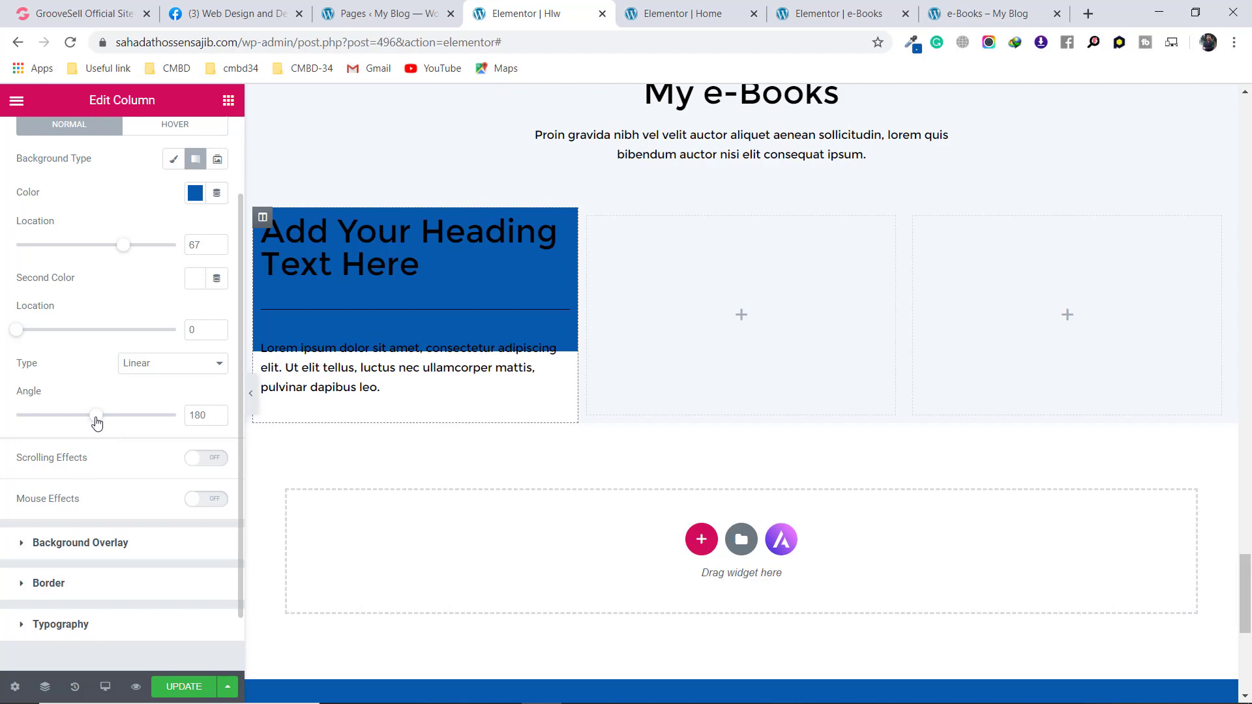
pyautogui.moveTo(96, 423); pyautogui.dragTo(95, 423)
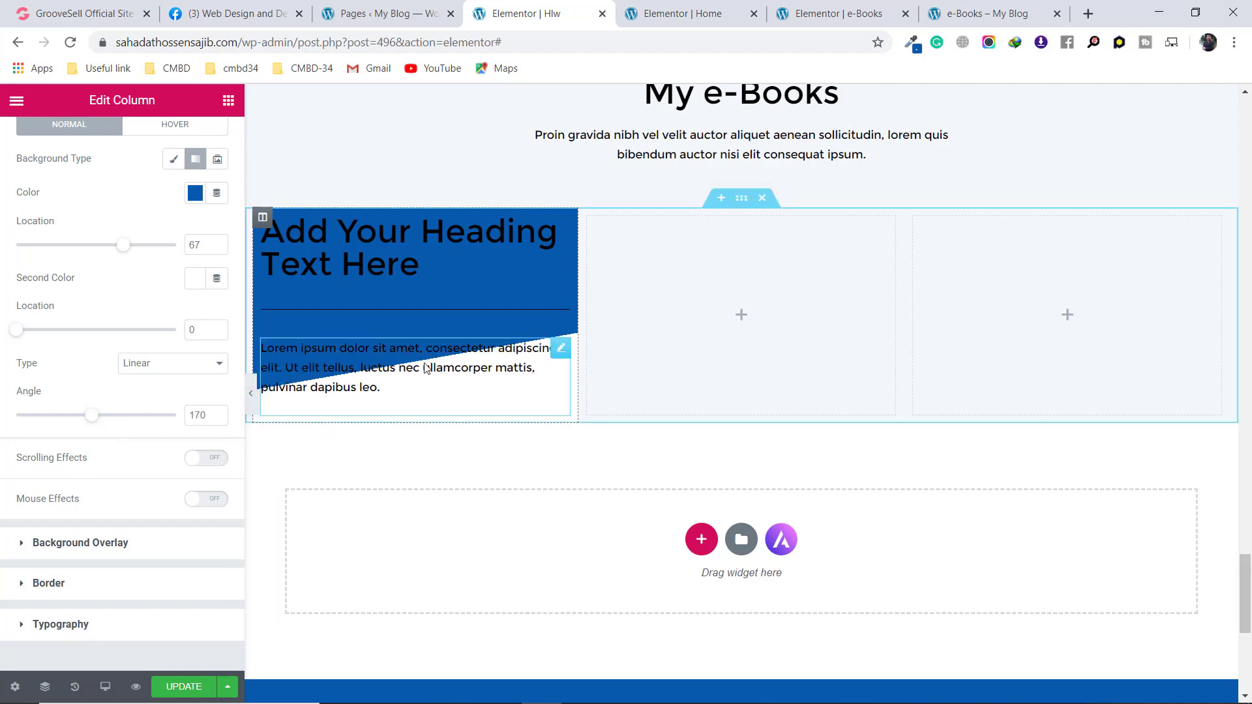
pyautogui.moveTo(92, 423); pyautogui.dragTo(89, 423)
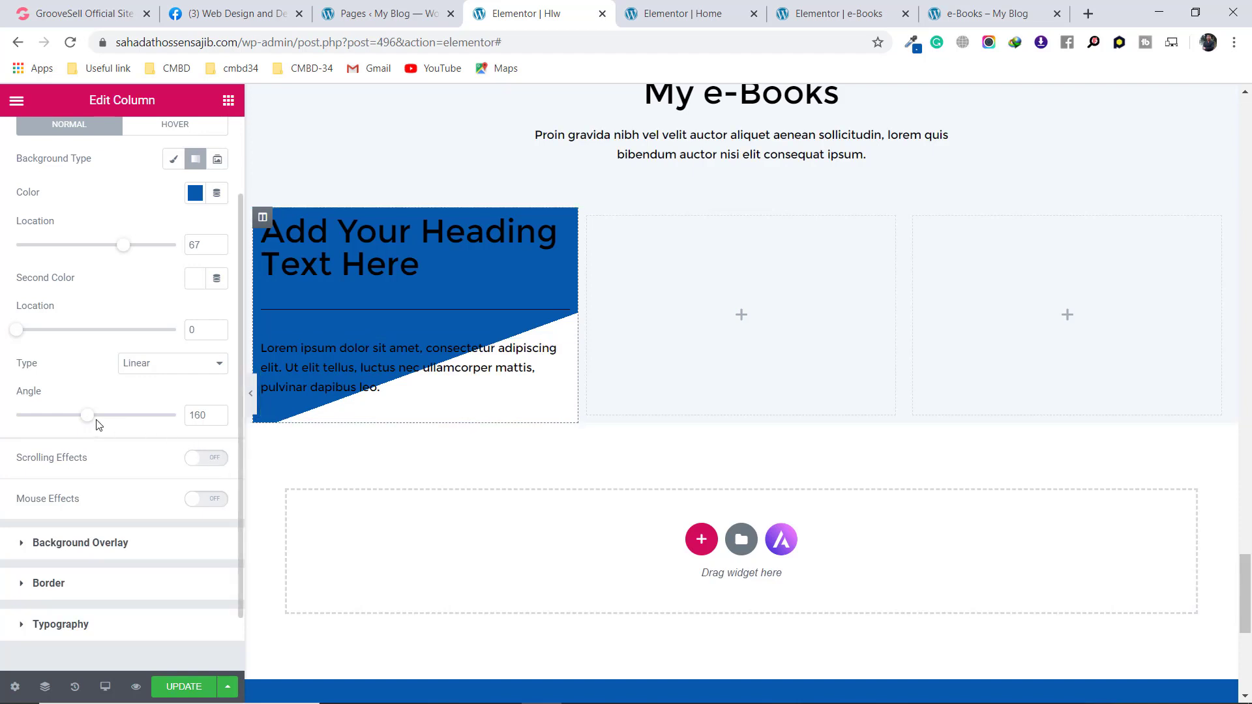
pyautogui.moveTo(88, 423); pyautogui.dragTo(84, 423)
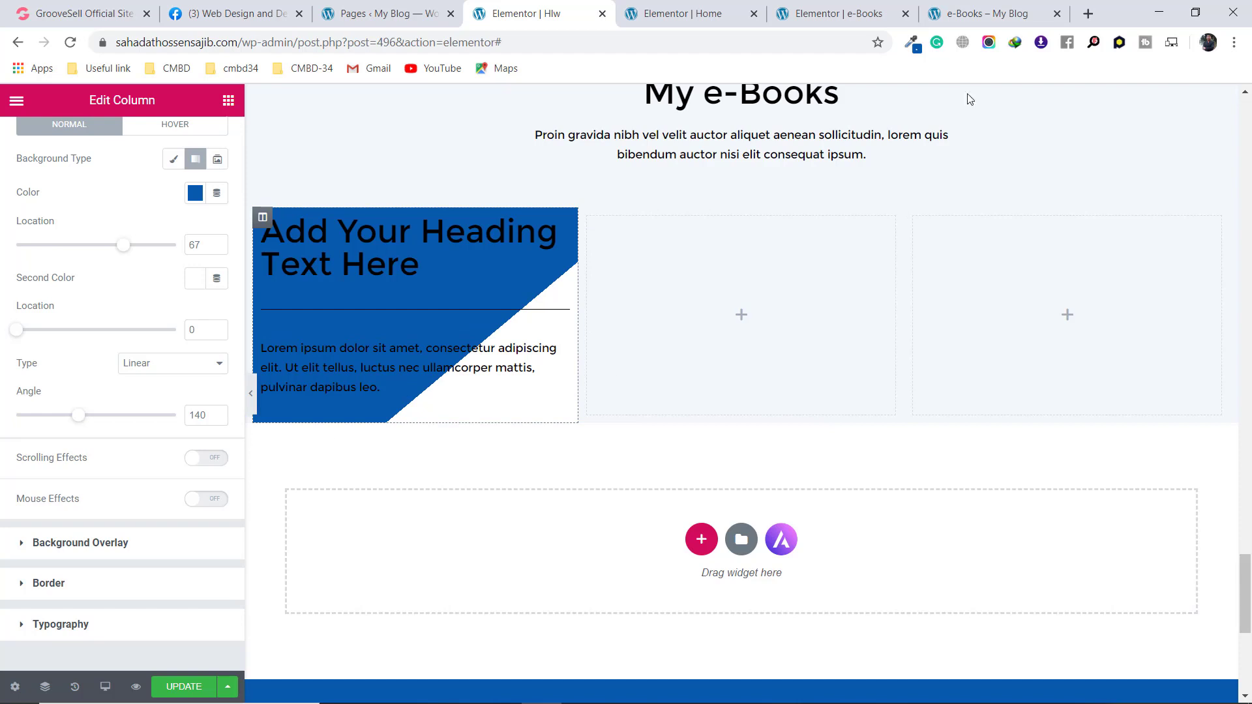
pyautogui.click(1004, 12)
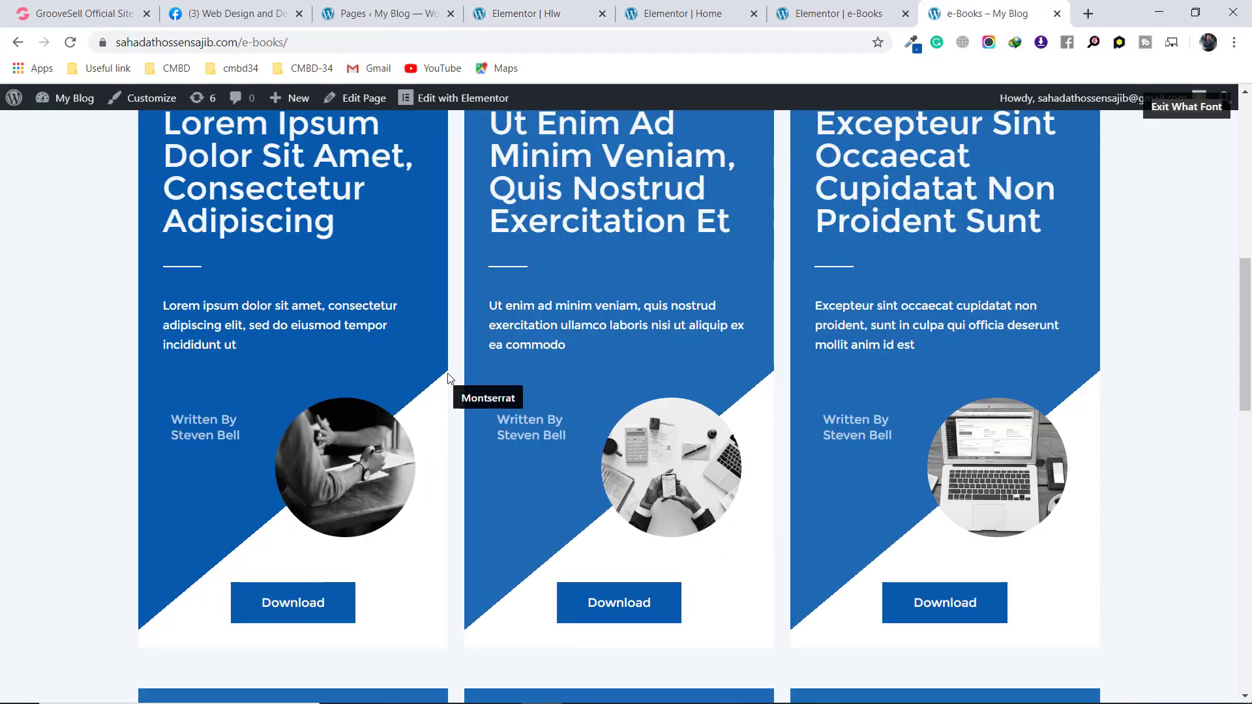
pyautogui.click(528, 13)
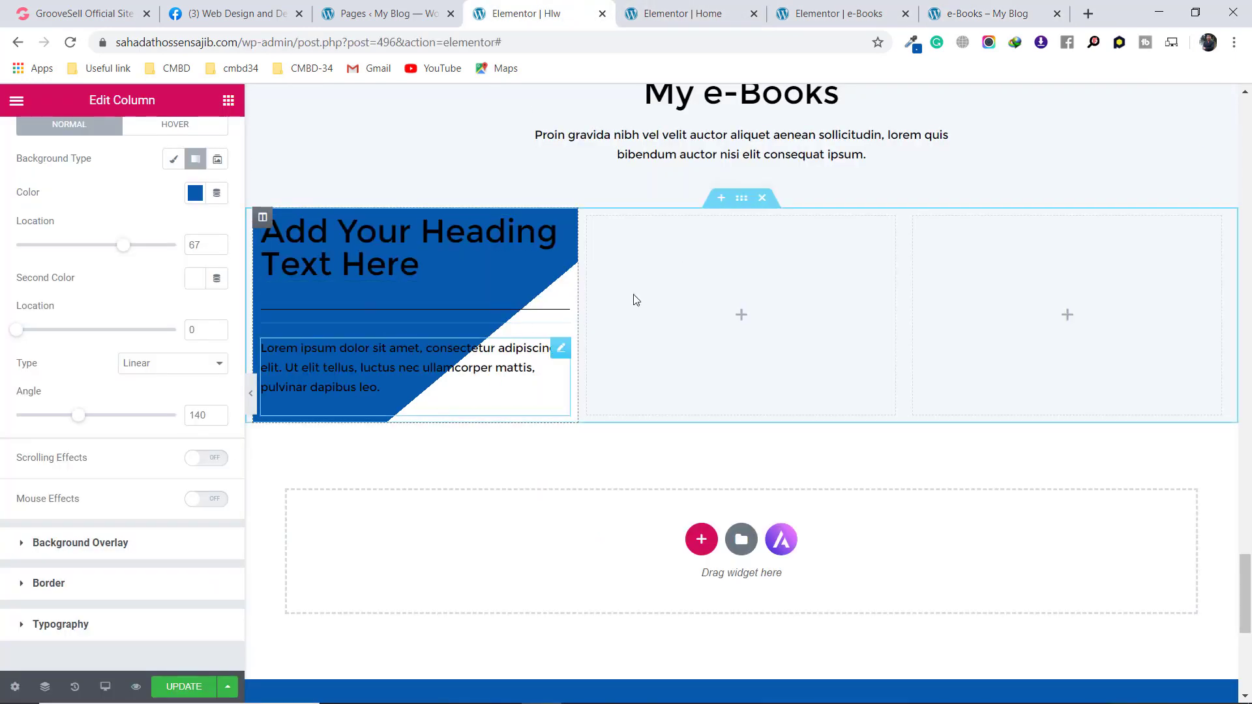
# Inspect the font properties of the first card's heading on the live e-Books page
pyautogui.click(985, 6)
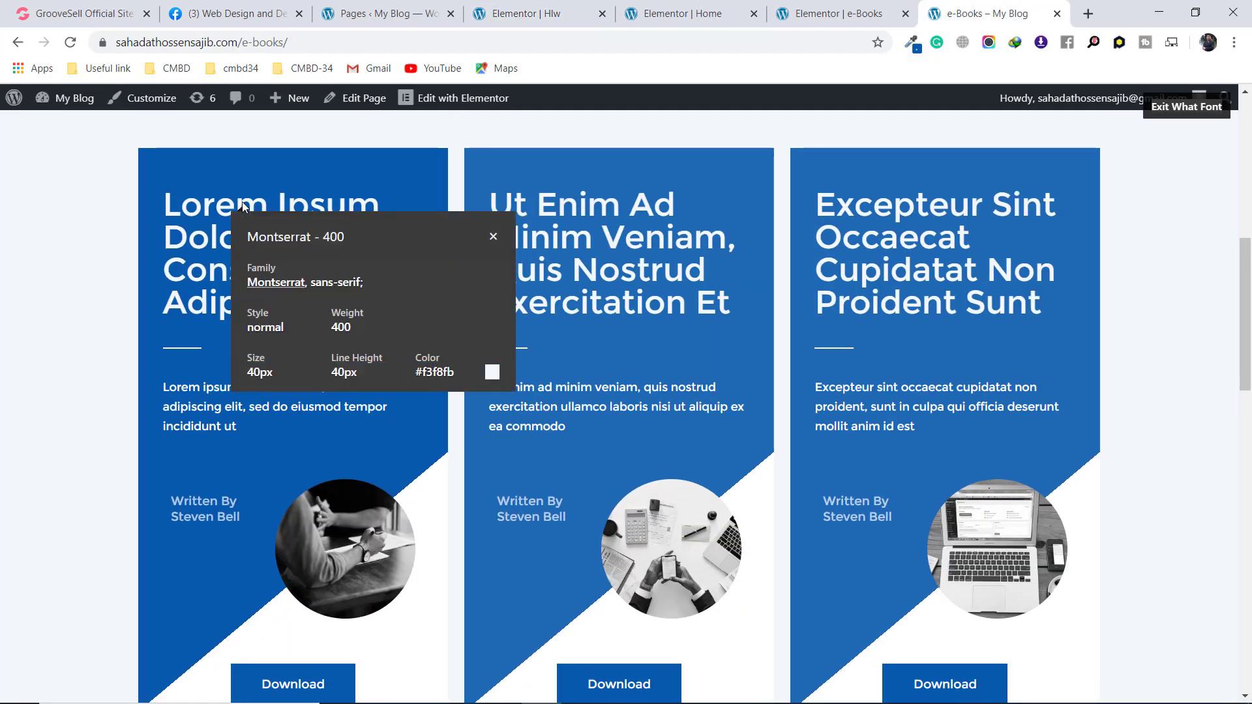
pyautogui.click(241, 202)
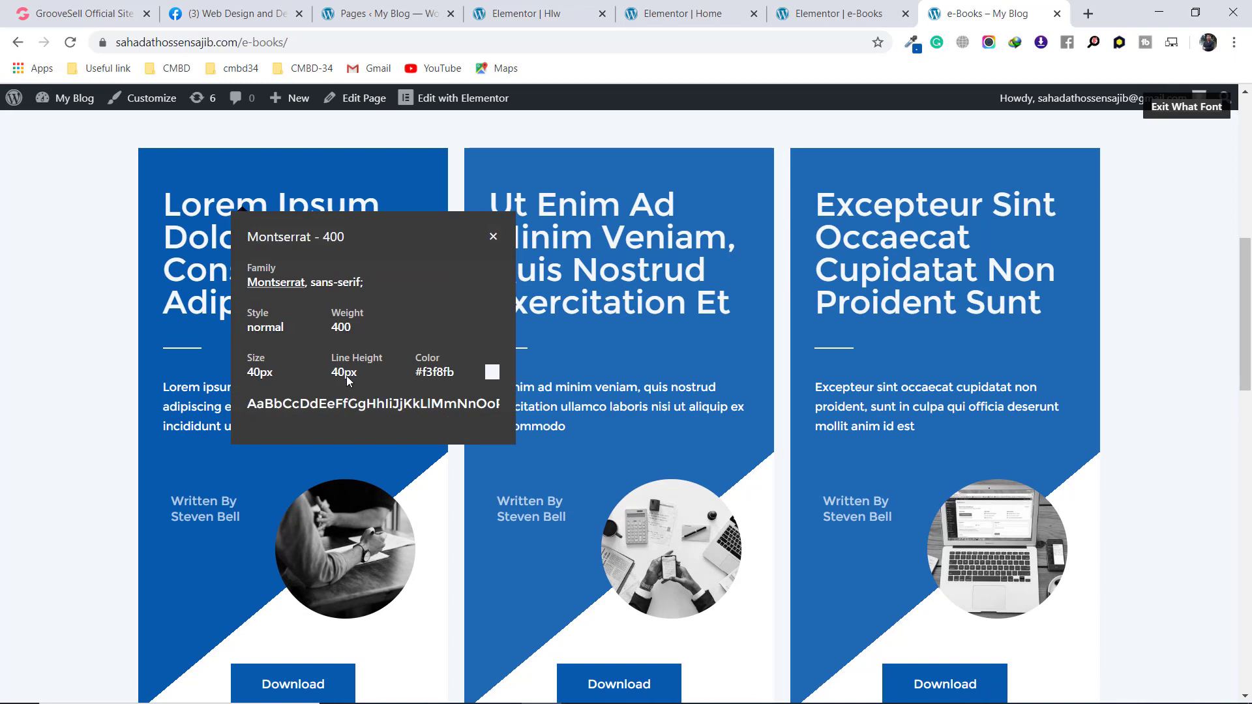
pyautogui.click(494, 241)
# Copy the live first card's heading text and use it as the Hlw card's title, "Lorem Ipsum Dolor Sit Amet, Consectetur Adipiscing"
pyautogui.moveTo(338, 307); pyautogui.dragTo(164, 219)
pyautogui.hotkey('ctrl', 'c')
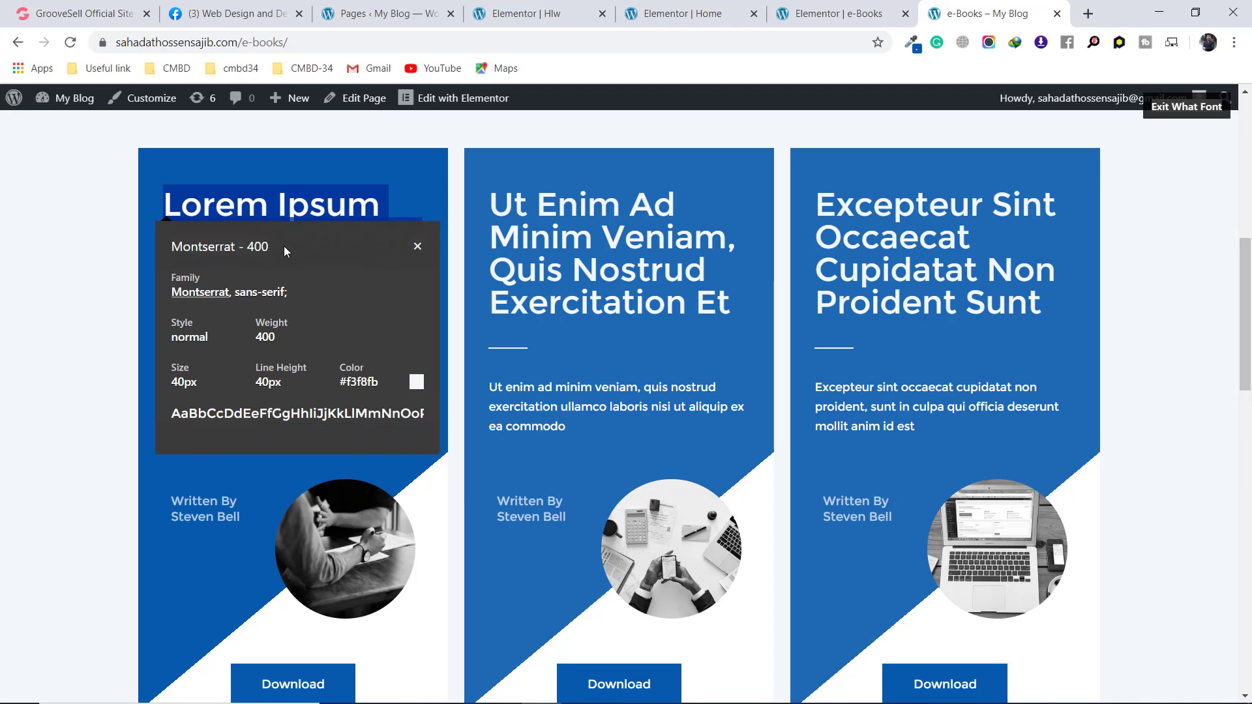
pyautogui.click(528, 13)
pyautogui.click(453, 265)
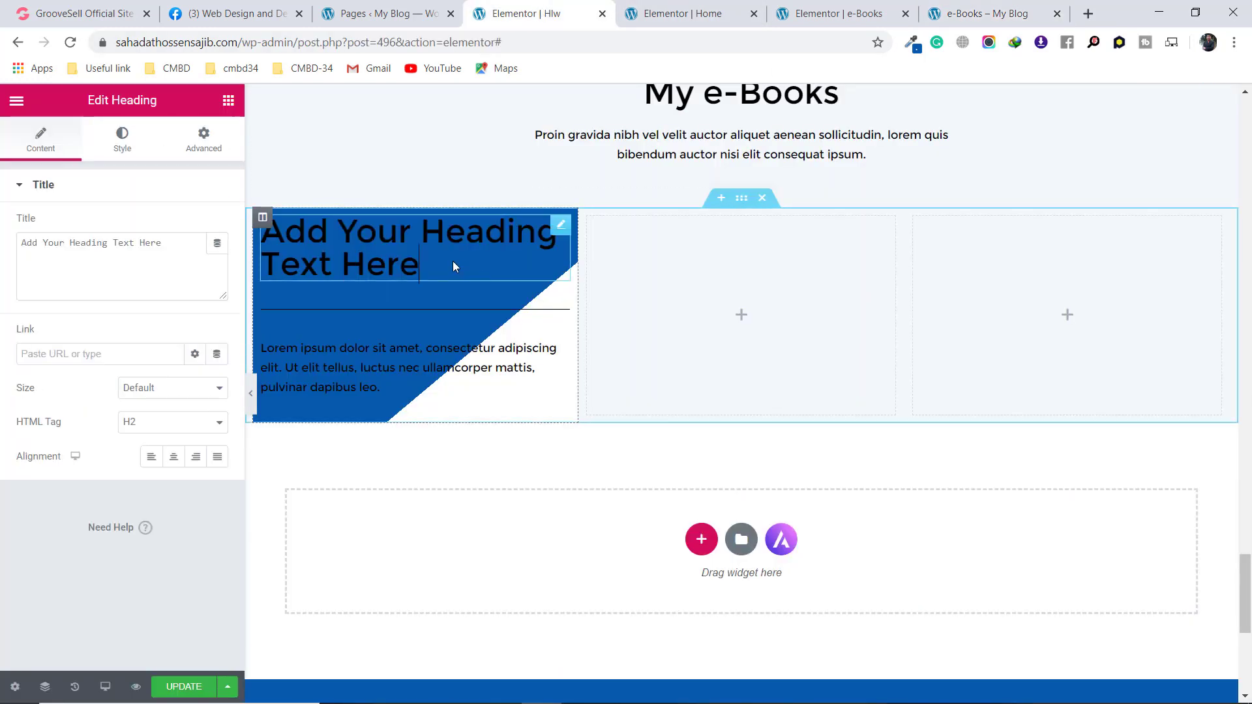
pyautogui.click(181, 257)
pyautogui.hotkey('ctrl', 'a')
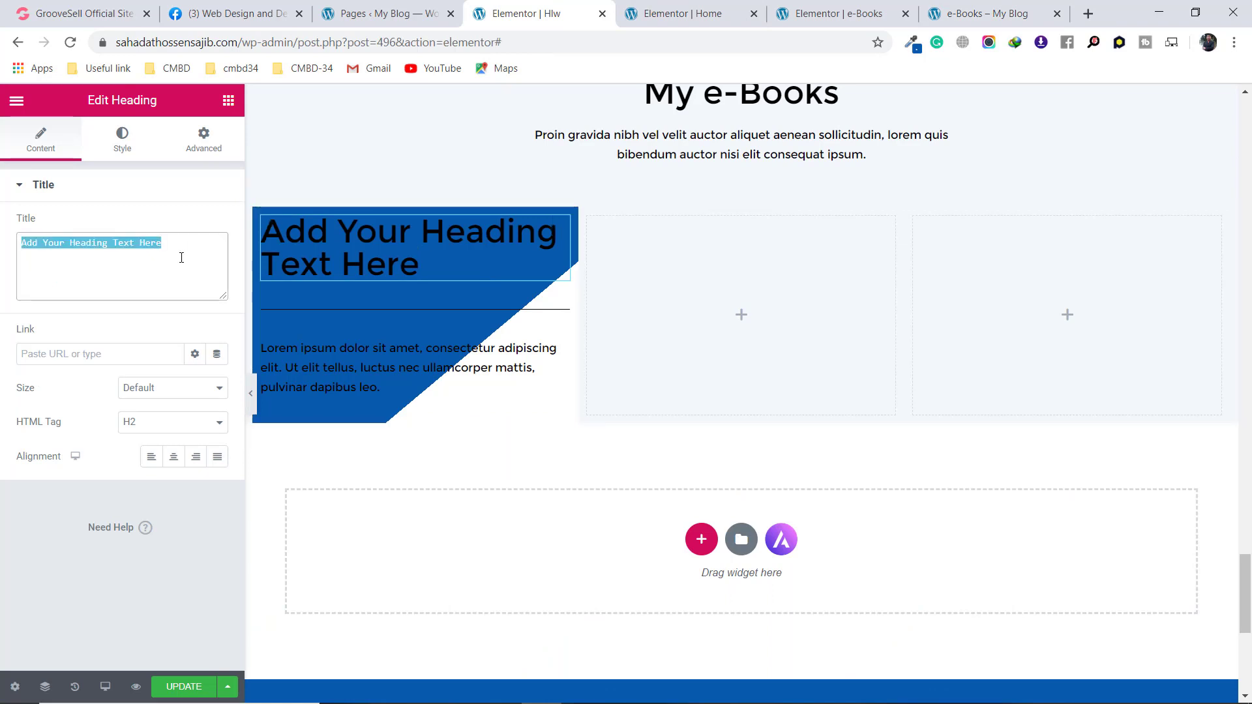
pyautogui.hotkey('ctrl', 'v')
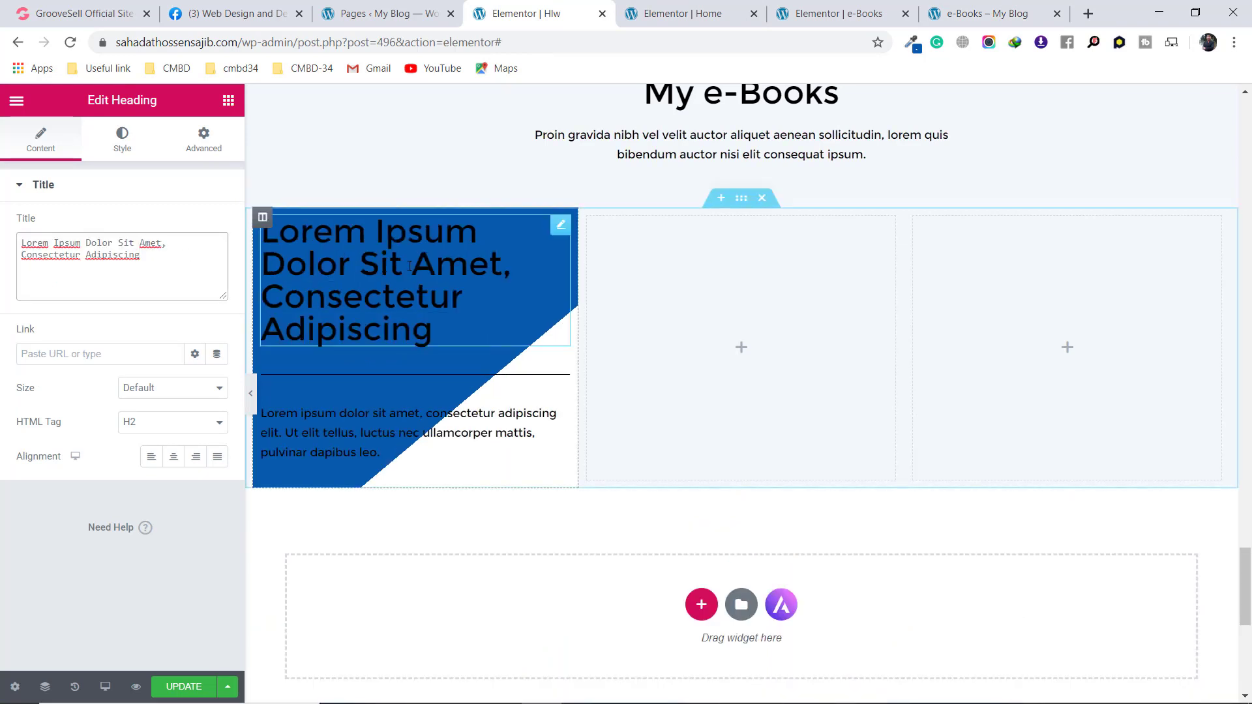
# Set the first card heading's text color to white, #FFFFFF
pyautogui.click(123, 138)
pyautogui.click(194, 225)
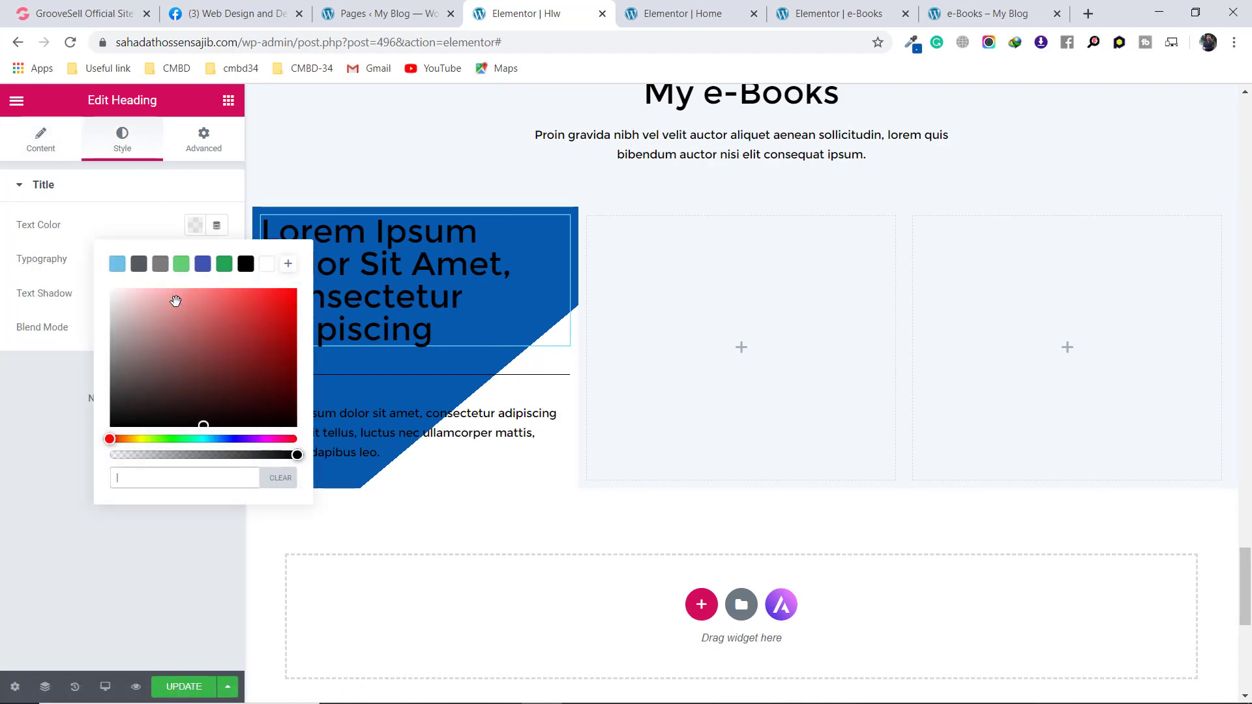
pyautogui.write('#FFFFFF')
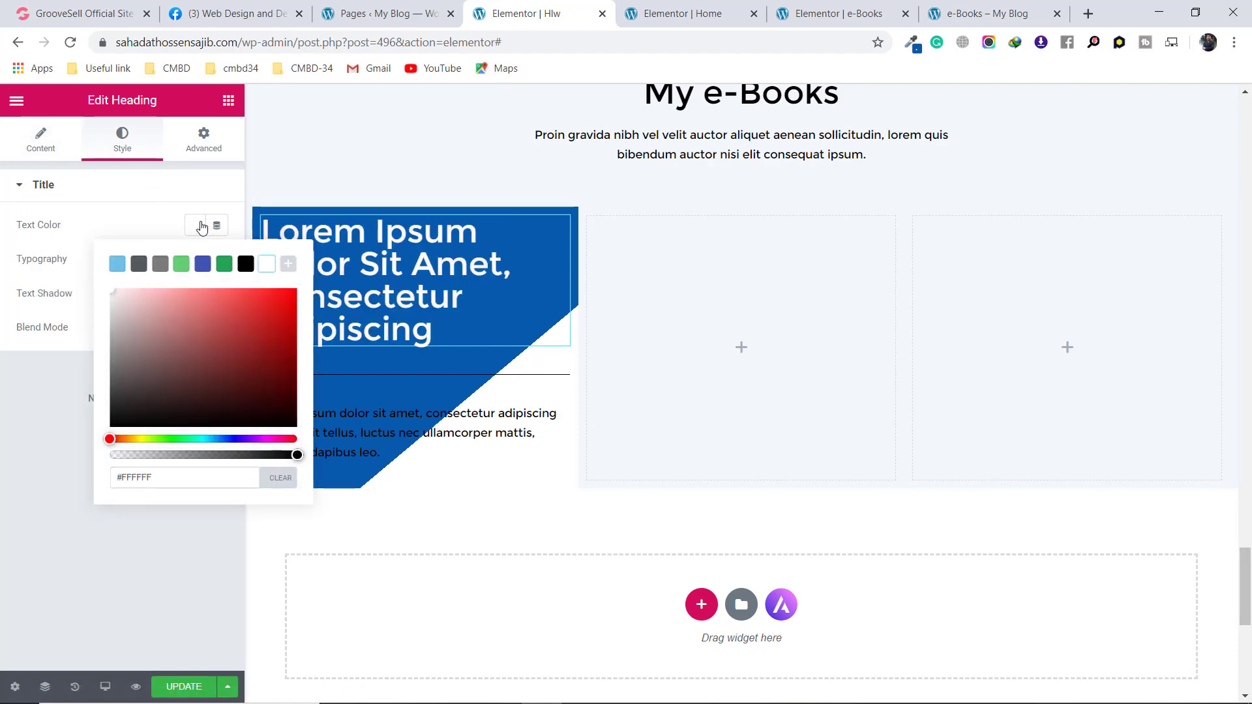
# Set the card heading's typography to Montserrat, size 40 px, weight 400 and line height 40 px
pyautogui.click(214, 259)
pyautogui.click(215, 261)
pyautogui.click(167, 305)
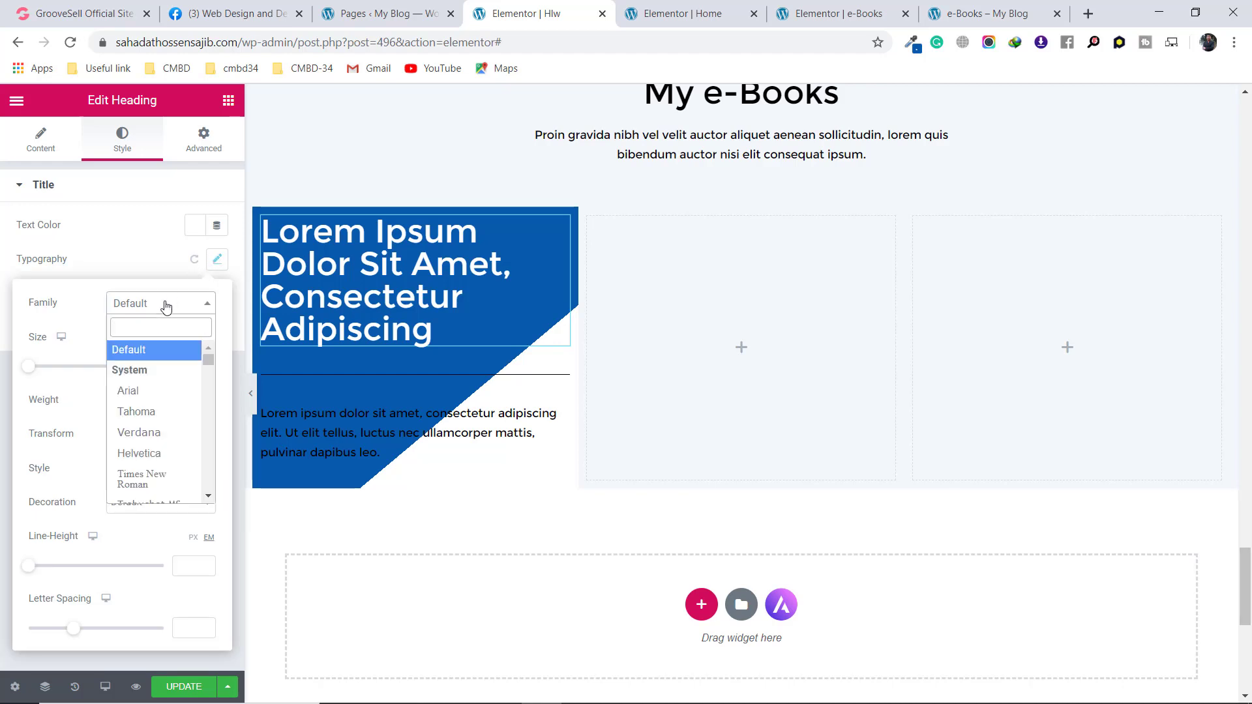
pyautogui.write('mo')
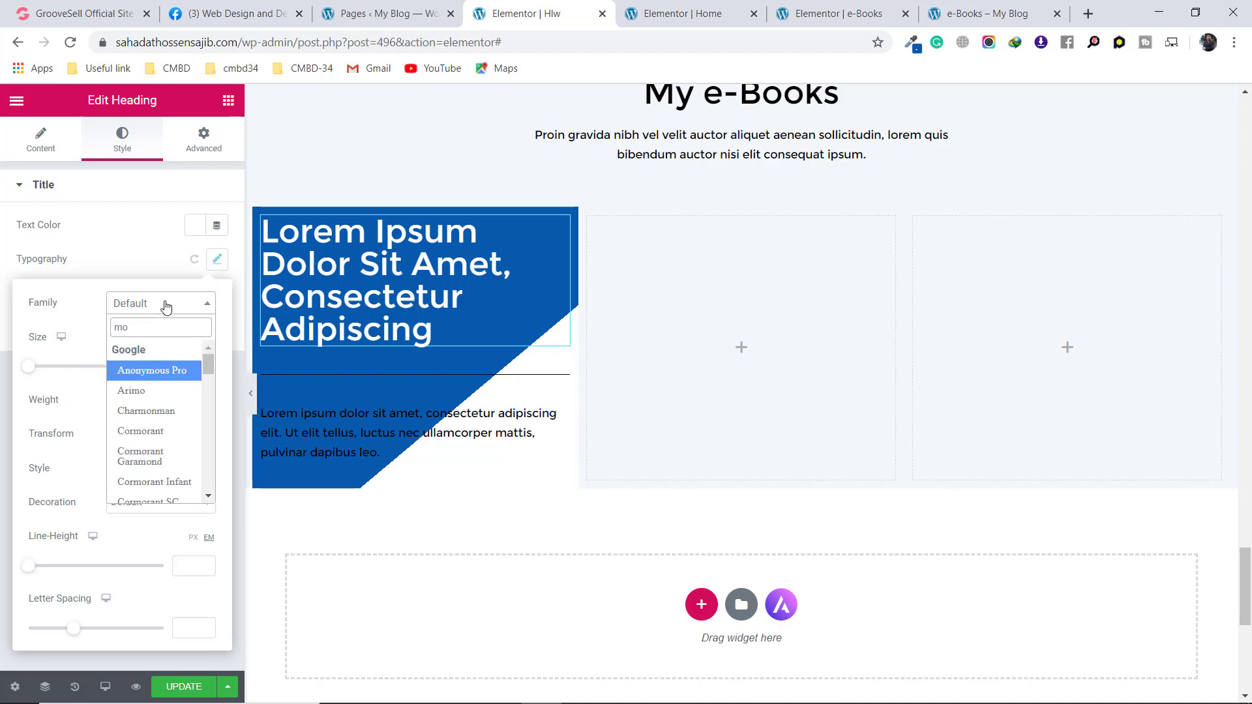
pyautogui.write('nt')
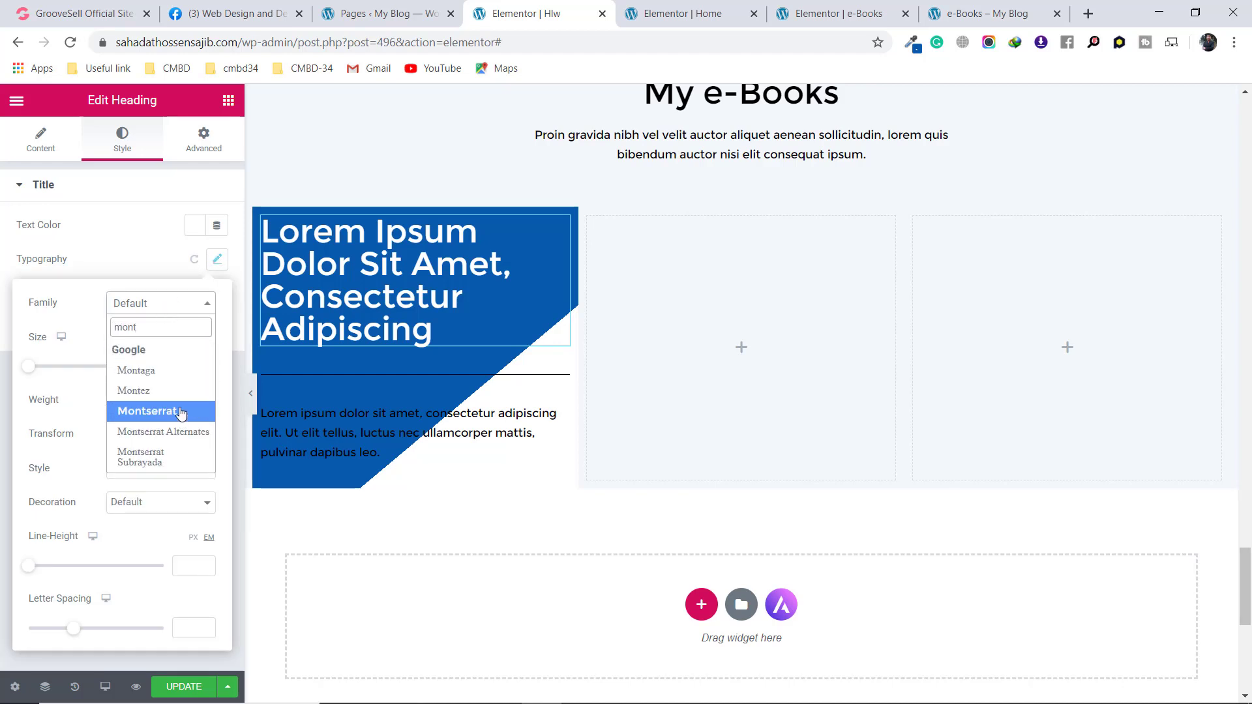
pyautogui.click(181, 413)
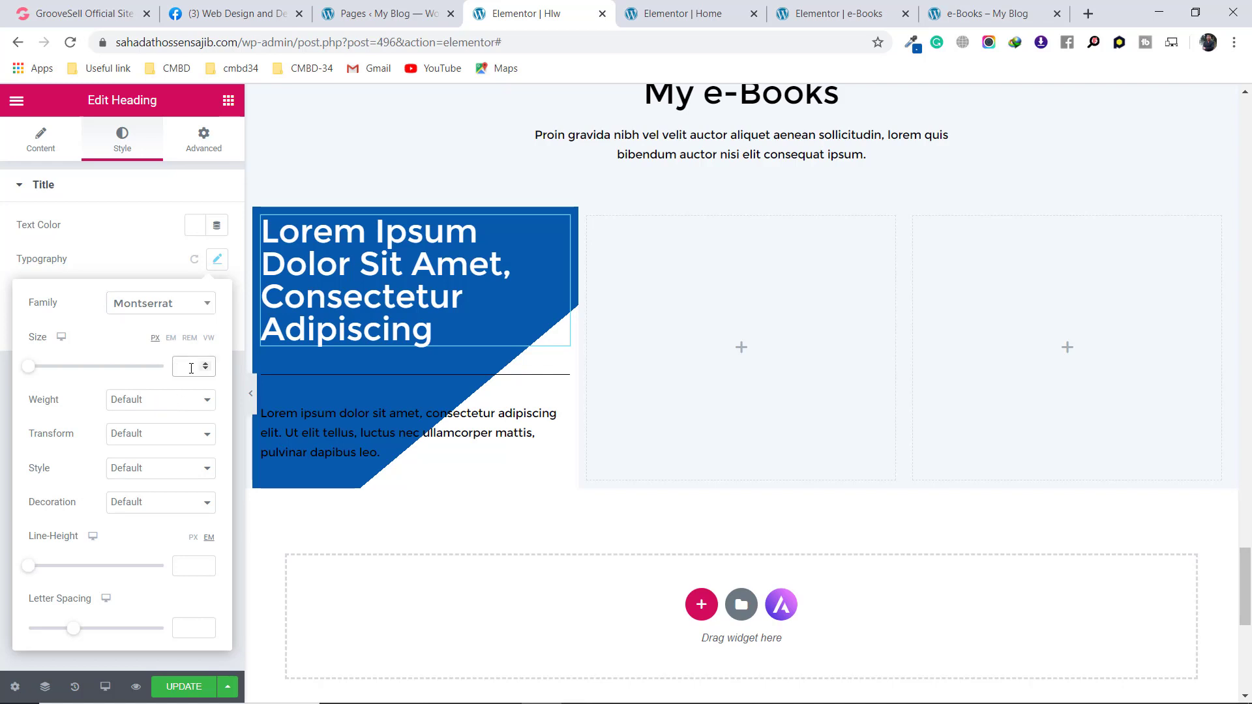
pyautogui.click(191, 369)
pyautogui.write('40')
pyautogui.click(162, 405)
pyautogui.click(140, 450)
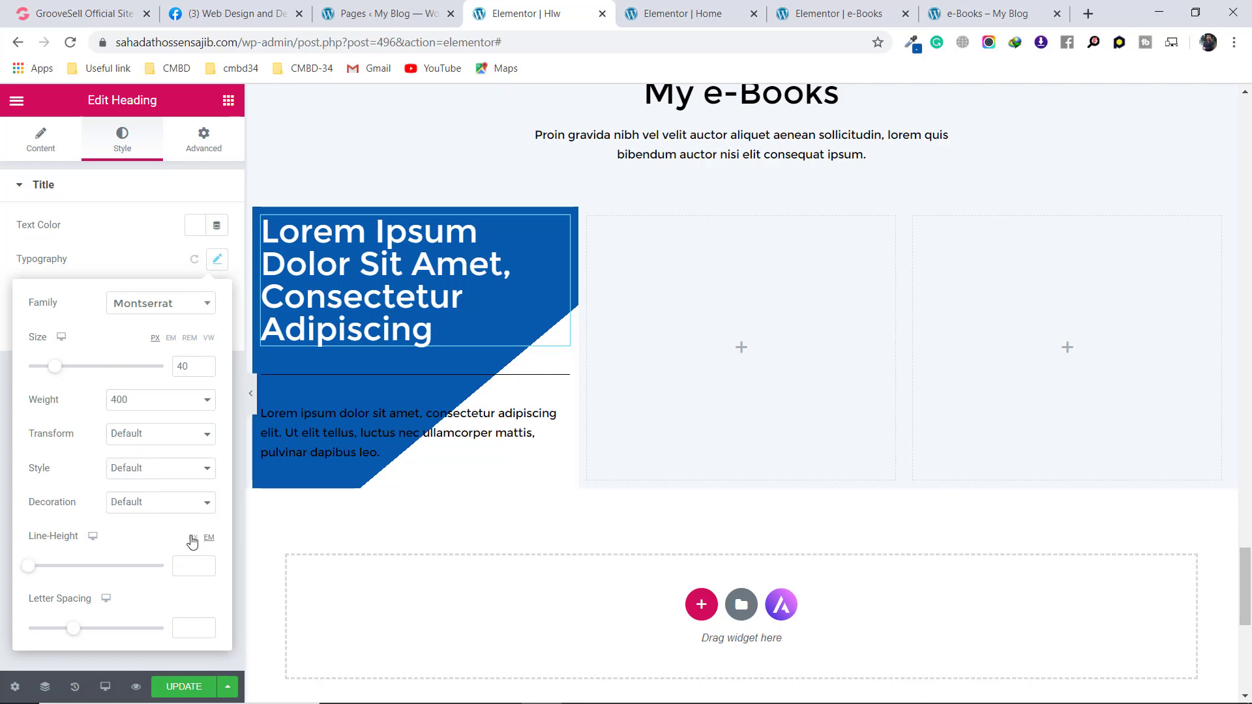
pyautogui.write('40')
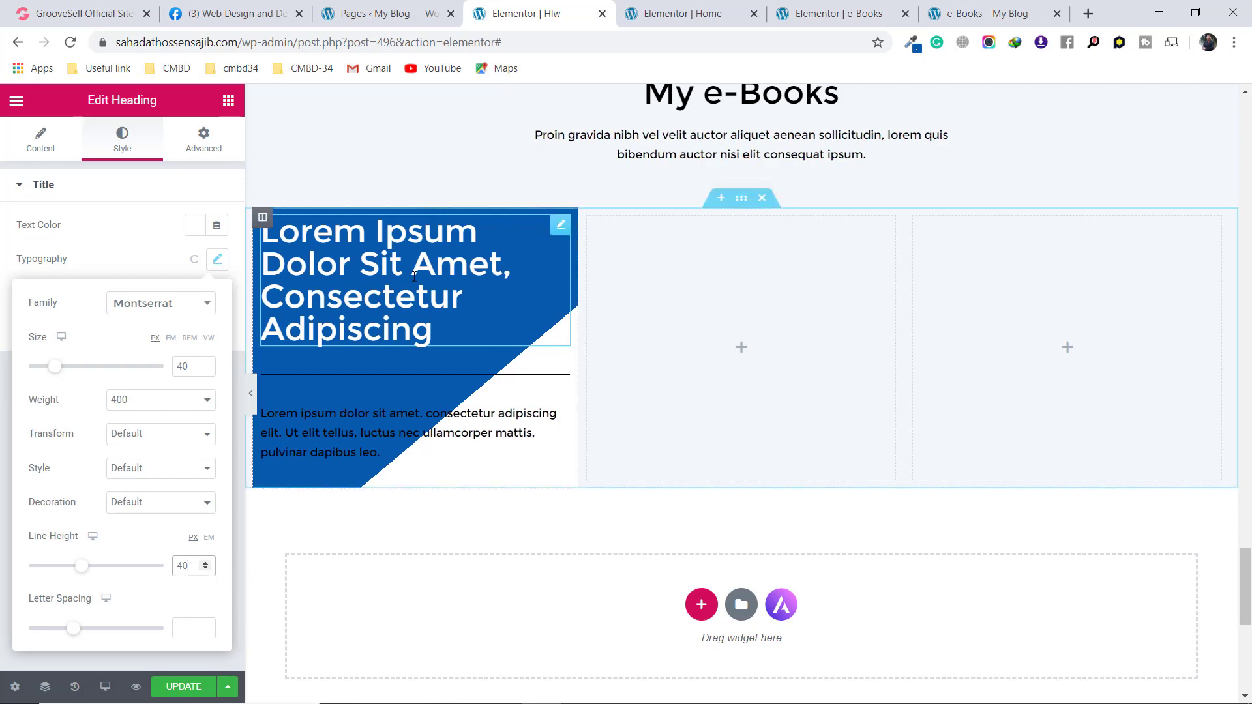
# Check the divider on the live e-Books card and set the Hlw card's divider width to 15%
pyautogui.click(994, 9)
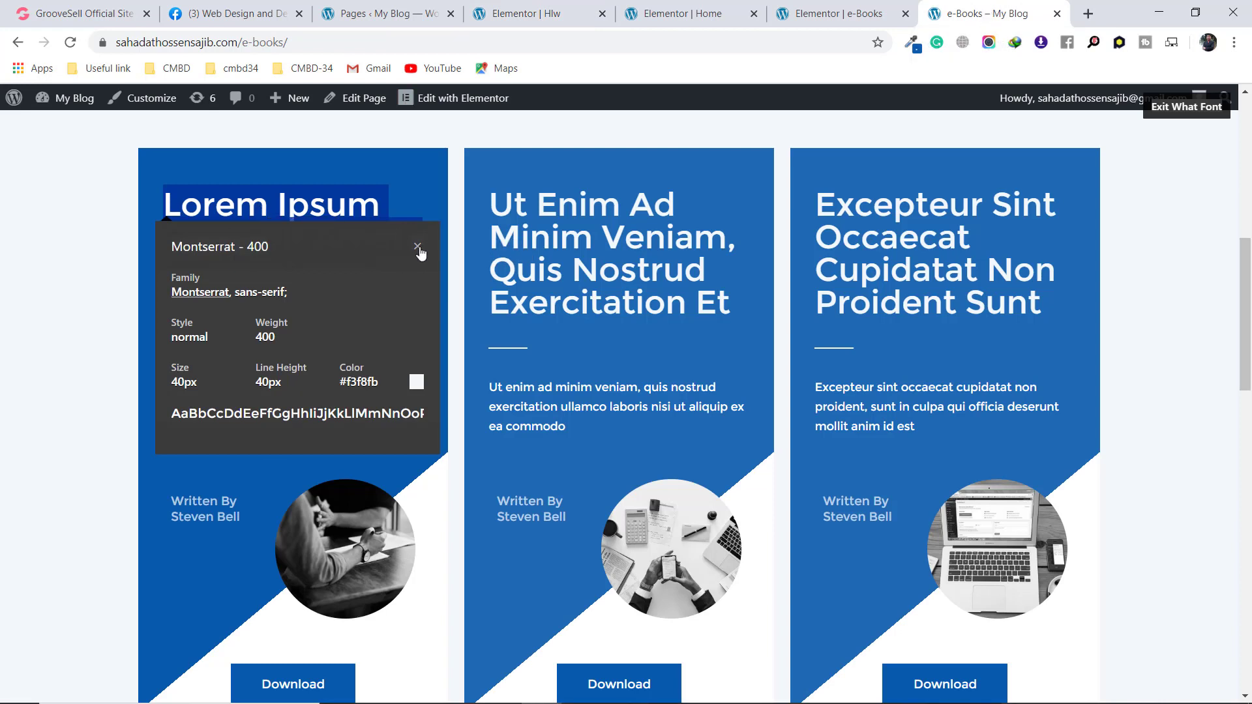
pyautogui.click(417, 247)
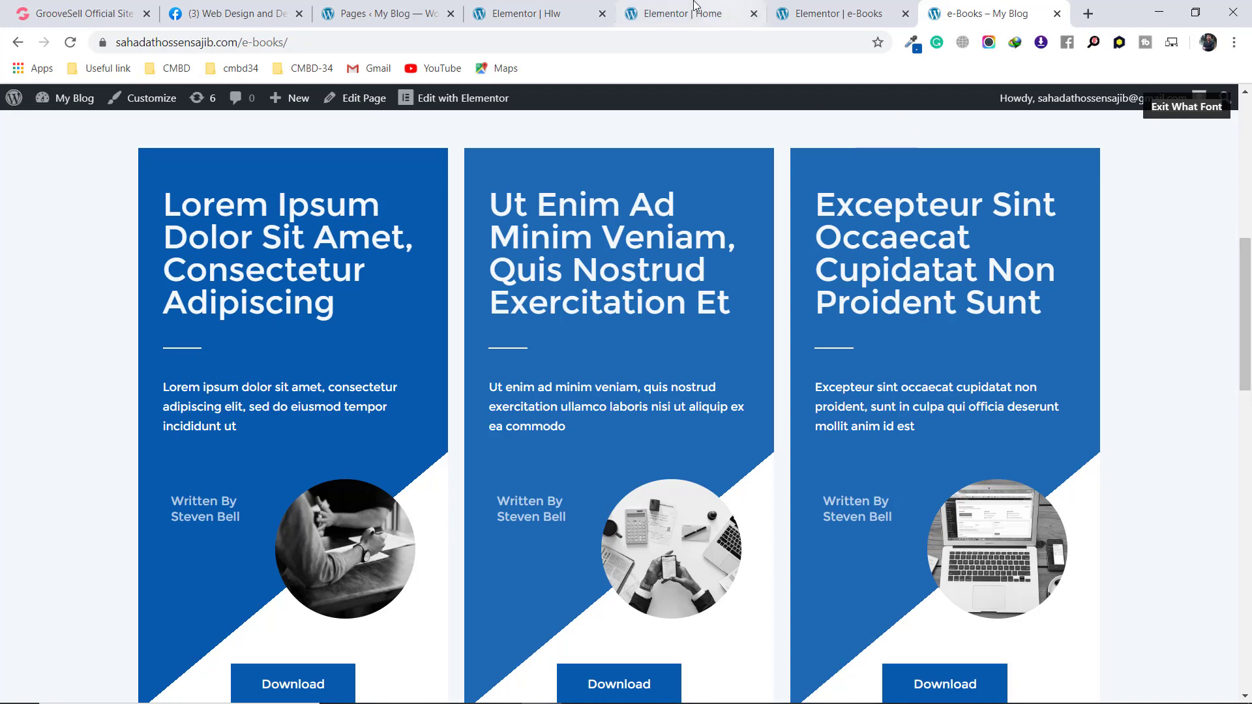
pyautogui.click(525, 13)
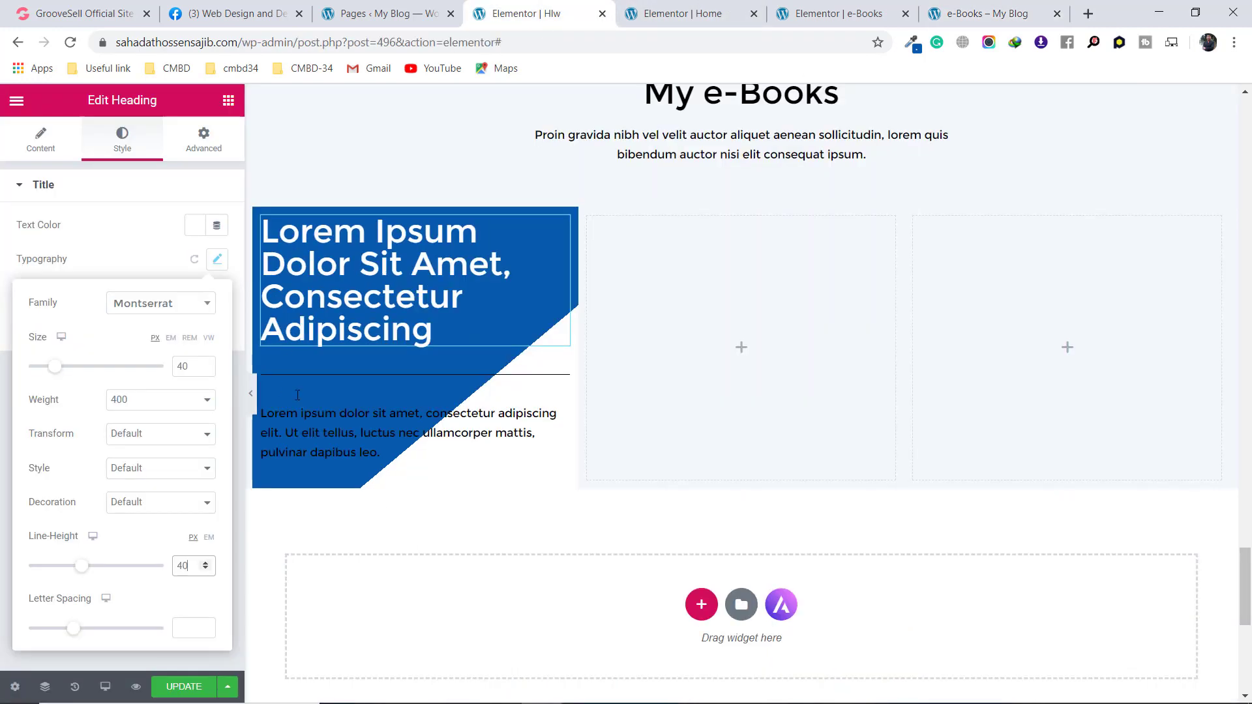
pyautogui.click(409, 378)
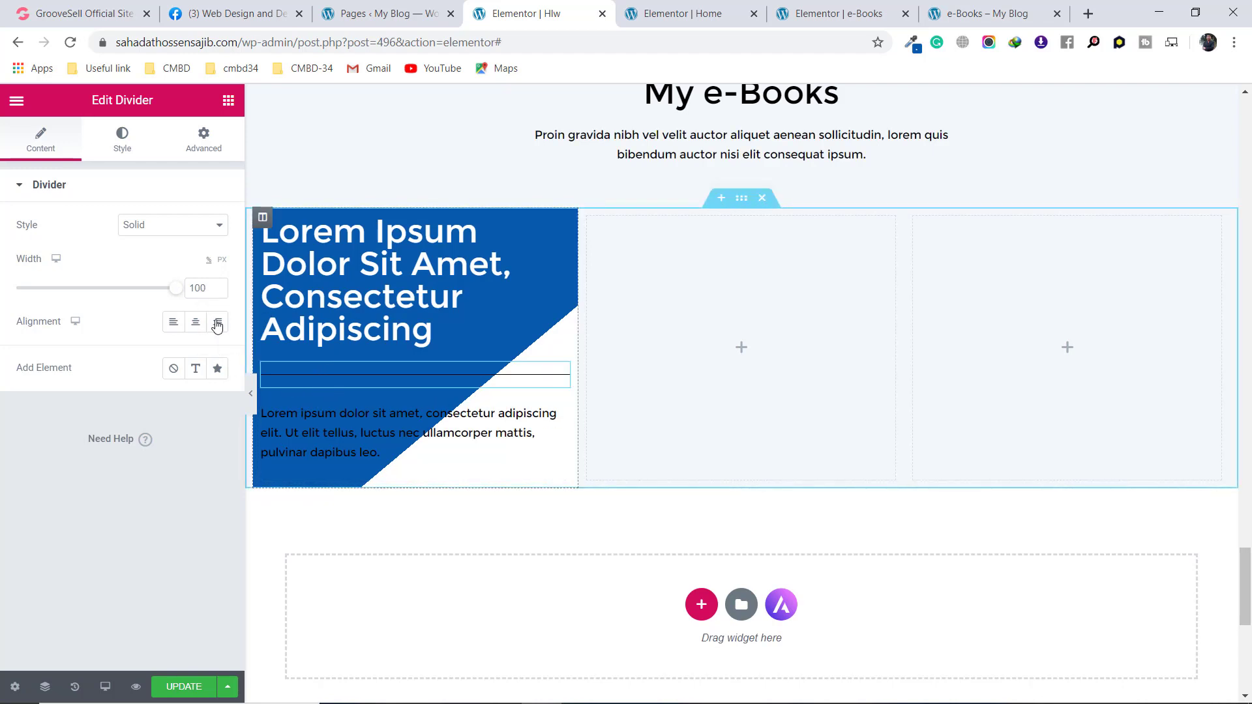
pyautogui.click(36, 288)
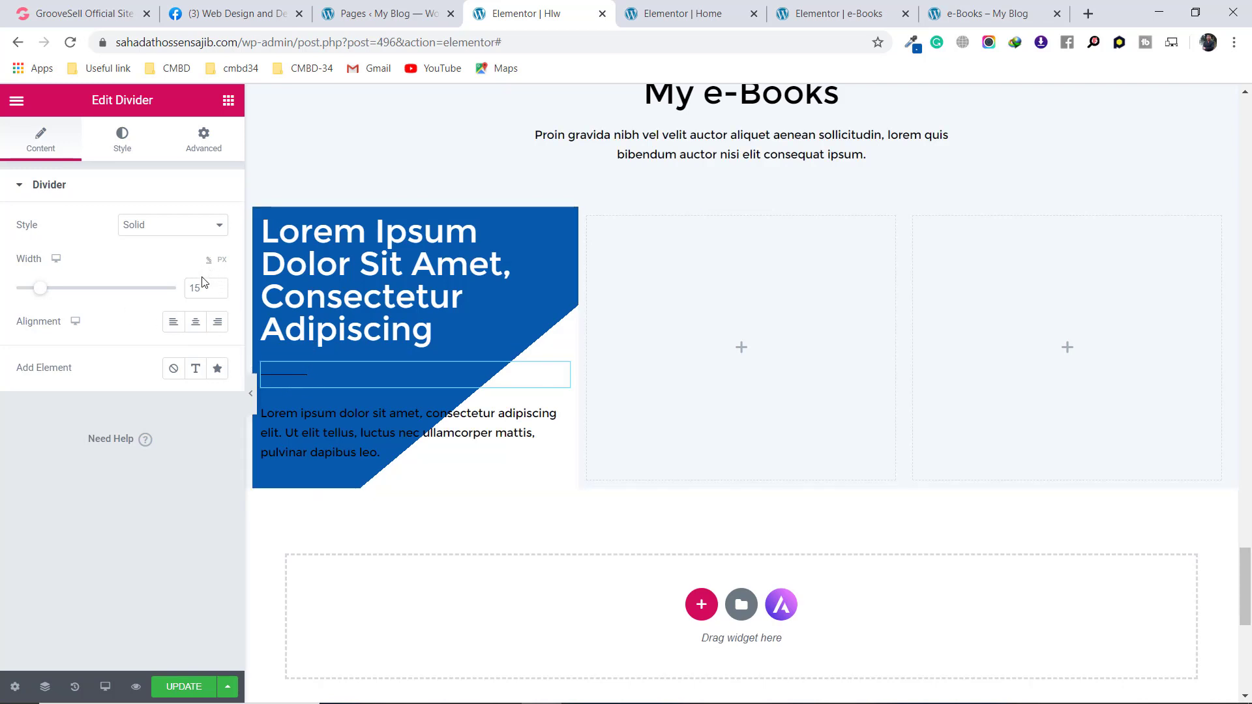
# Set the first card divider's color to white, #FFFFFF
pyautogui.click(124, 145)
pyautogui.click(196, 228)
pyautogui.moveTo(112, 302); pyautogui.dragTo(89, 287)
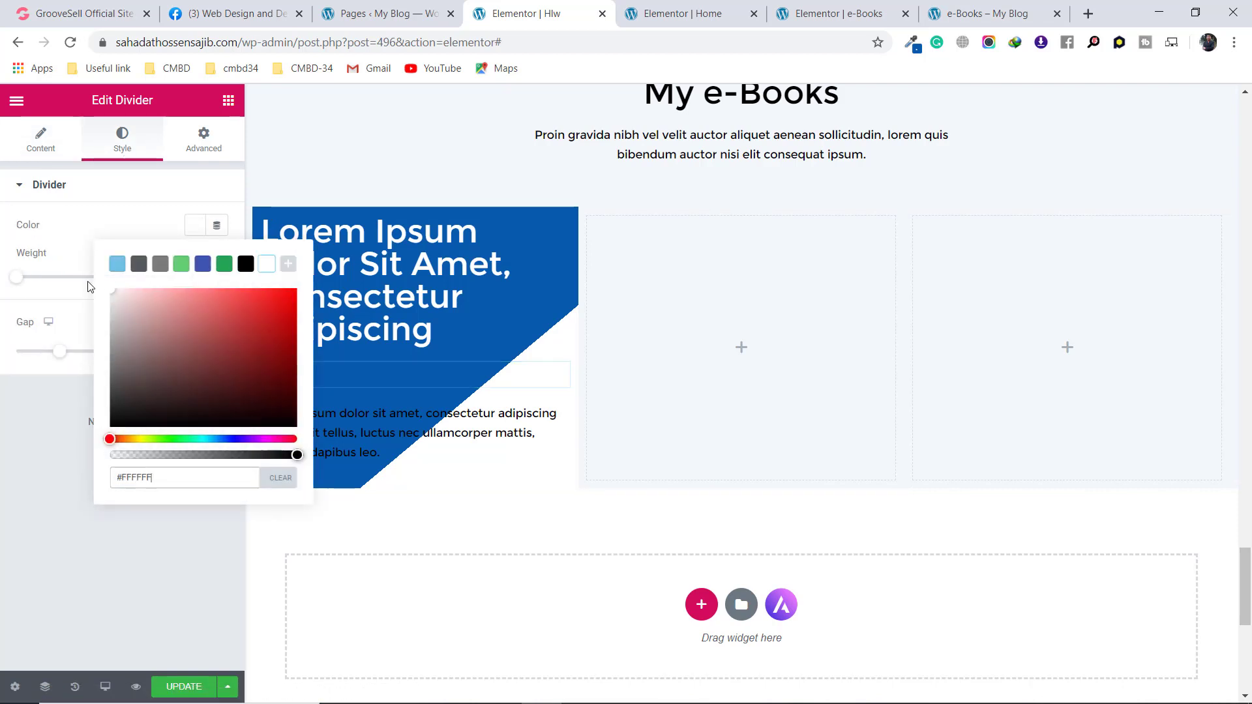
# Compare the first card's divider with the live e-Books page and set its weight to 1.5
pyautogui.click(194, 227)
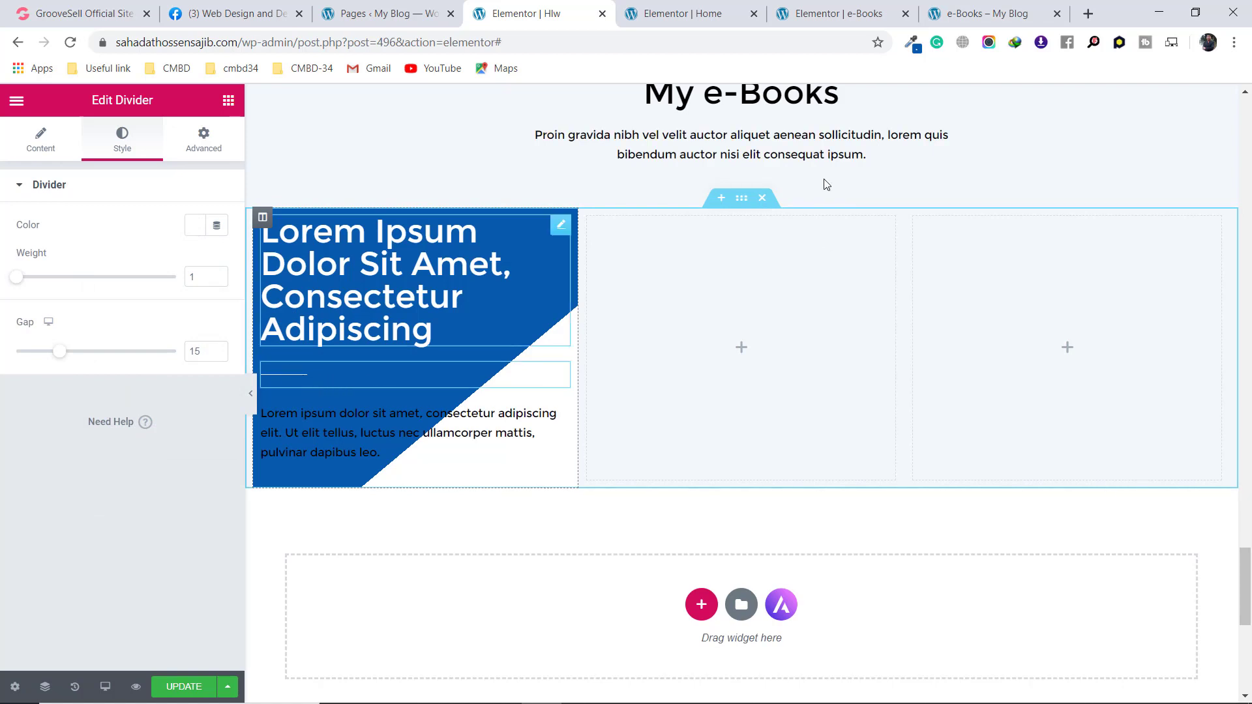
pyautogui.click(965, 13)
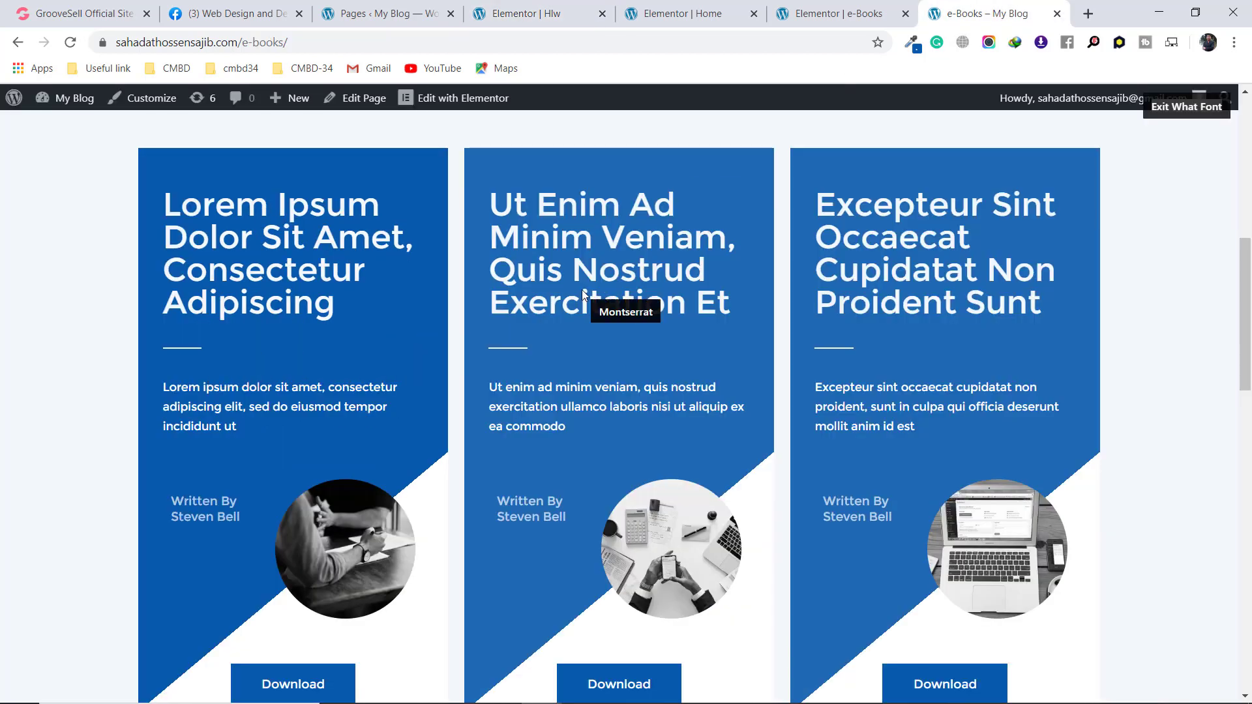
pyautogui.click(690, 10)
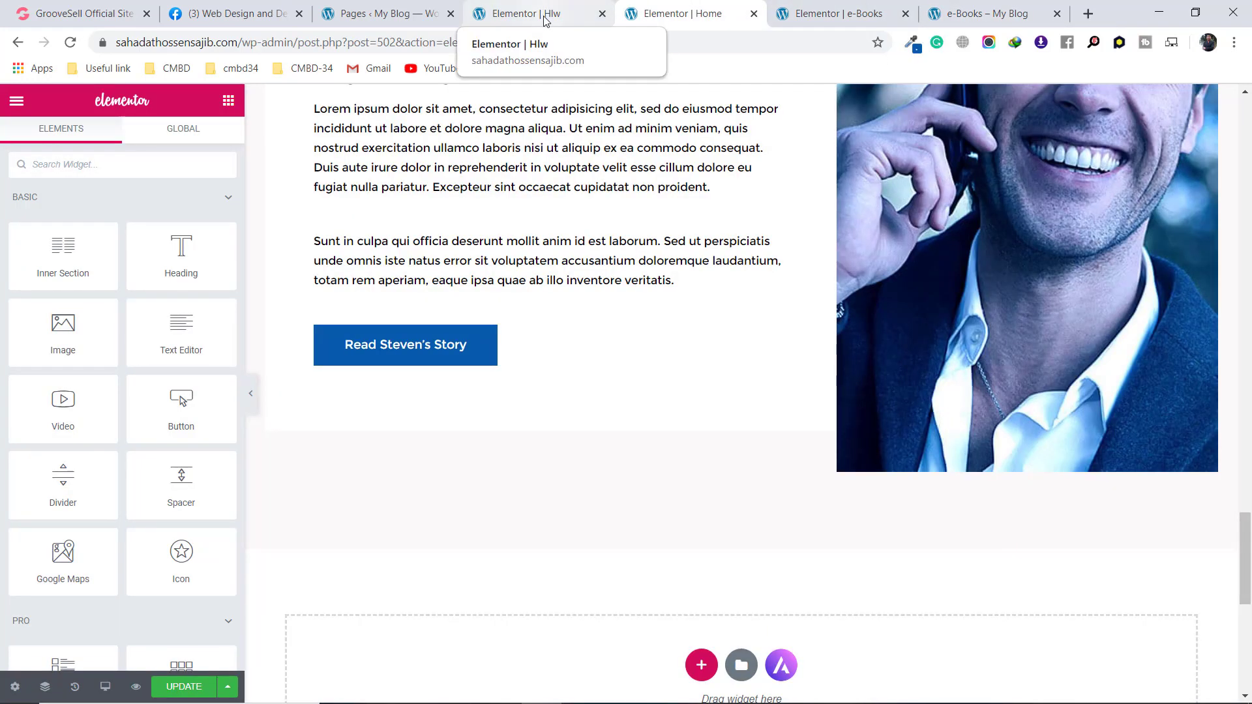
pyautogui.click(568, 9)
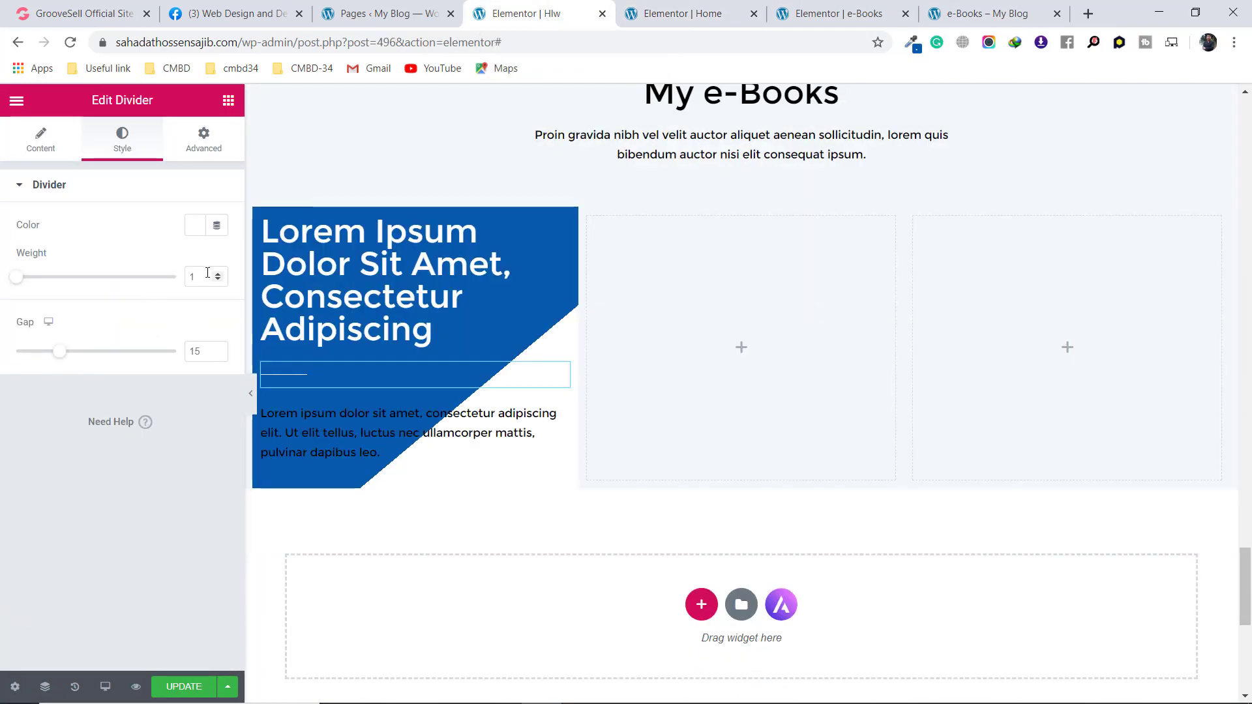
pyautogui.click(218, 275)
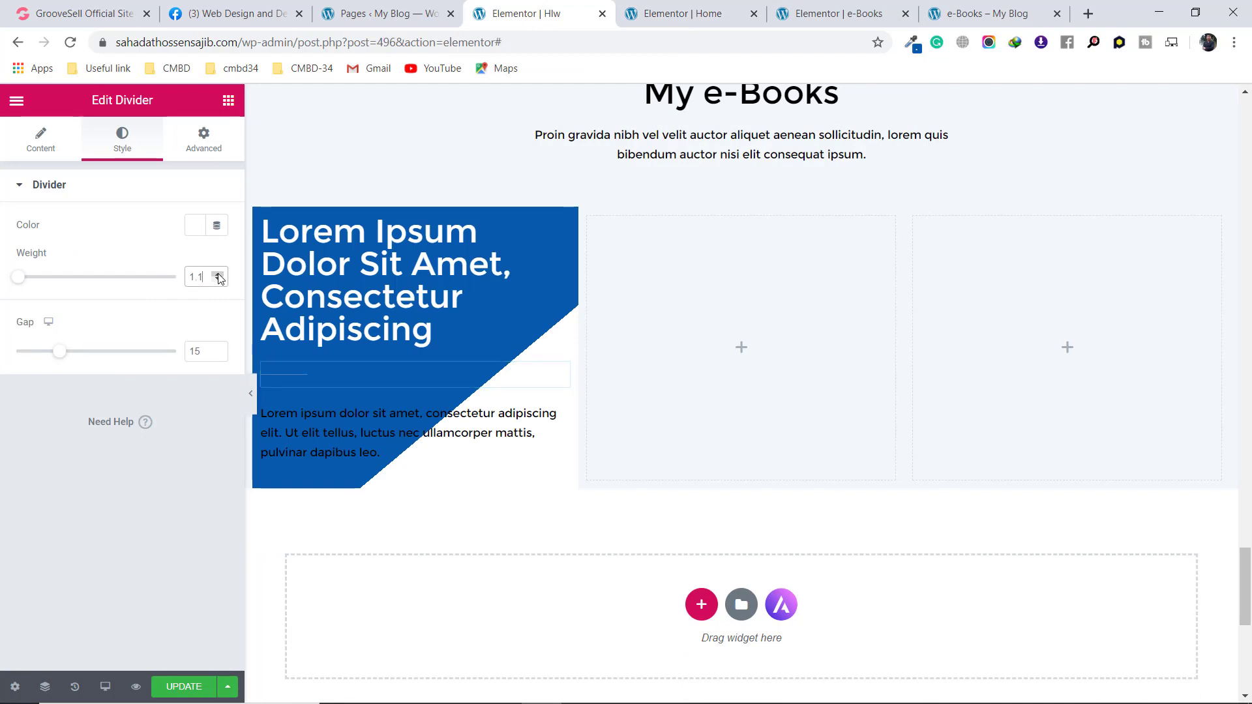
pyautogui.click(218, 275)
pyautogui.click(219, 275)
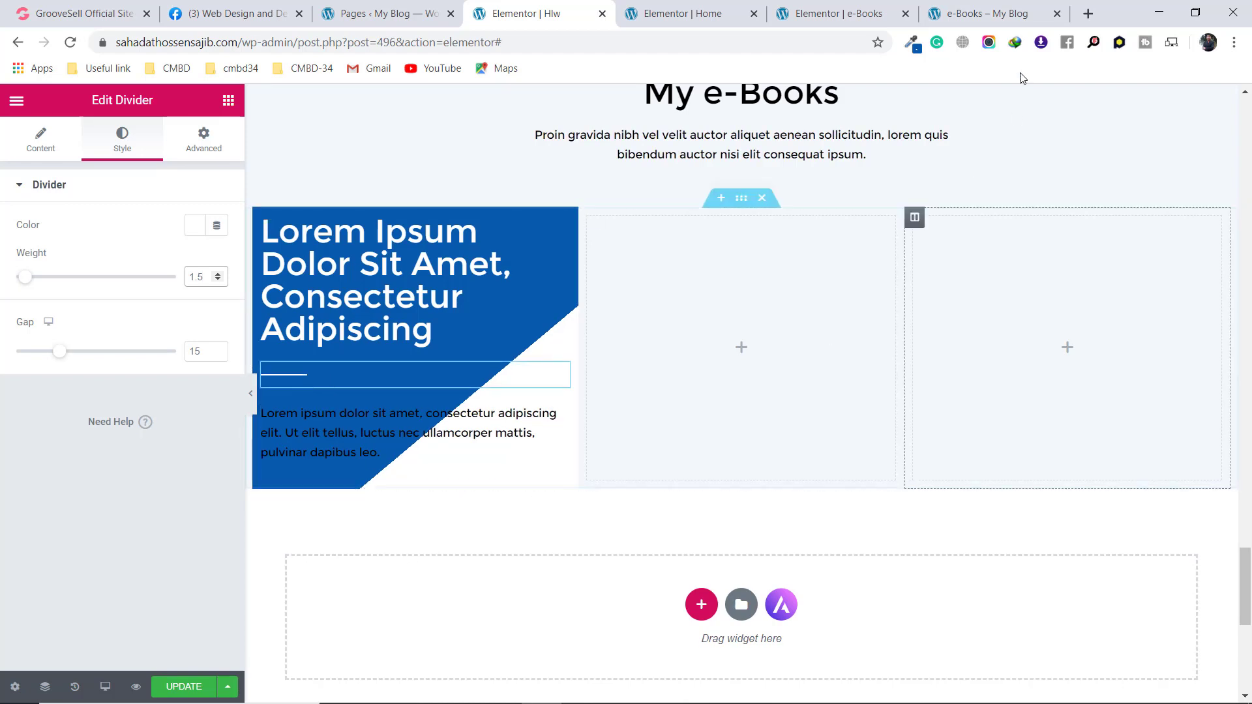
# Replace the Hlw card's placeholder paragraph with the first card's description copied from the live e-Books page
pyautogui.click(1001, 12)
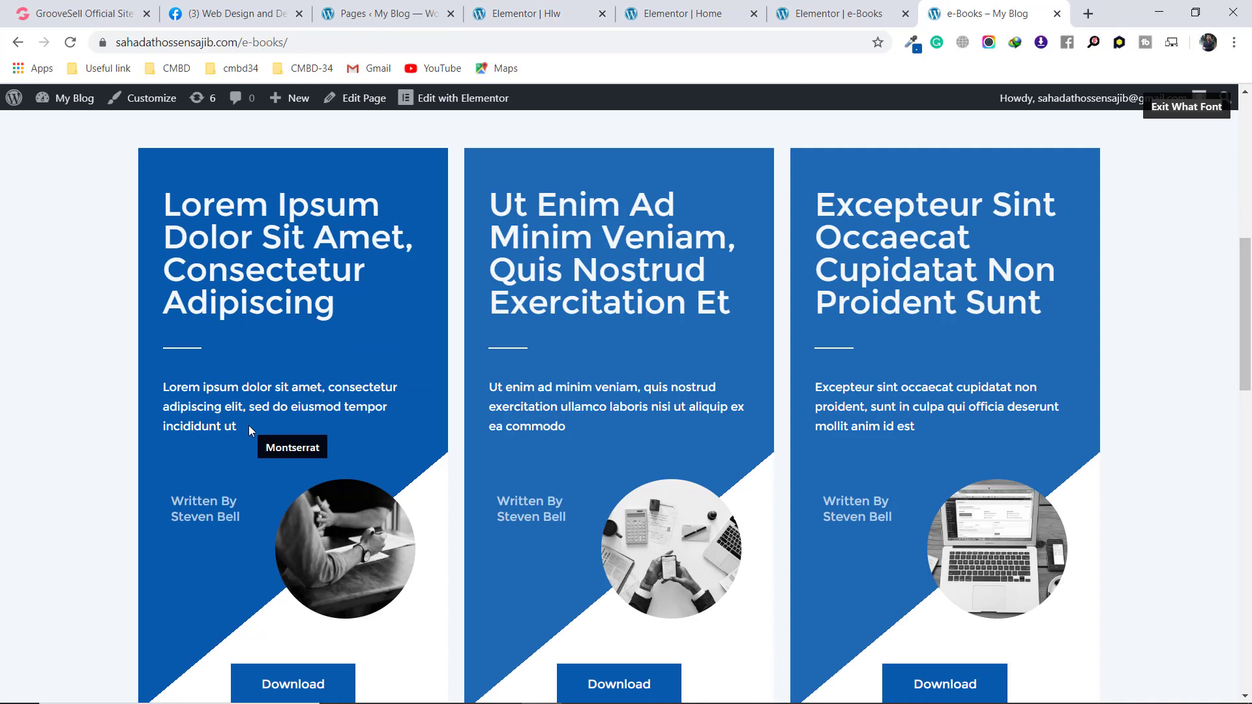
pyautogui.moveTo(252, 428); pyautogui.dragTo(160, 399)
pyautogui.hotkey('ctrl', 'c')
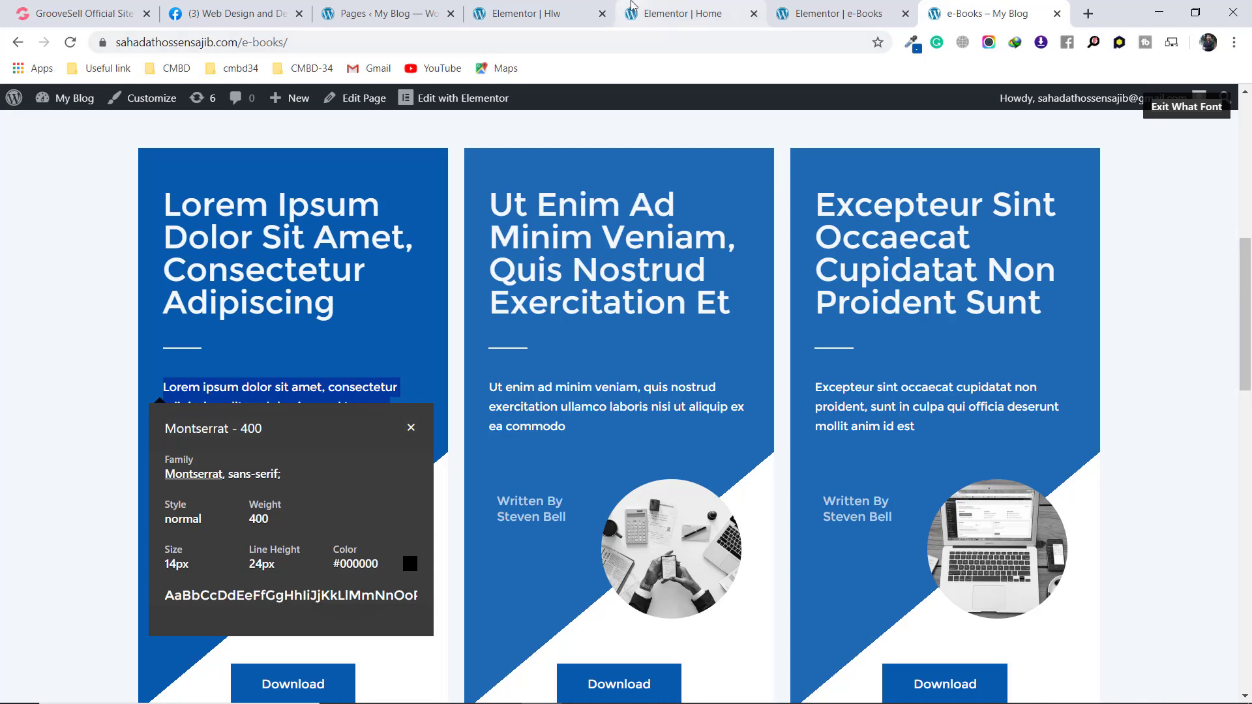
pyautogui.click(558, 9)
pyautogui.click(371, 457)
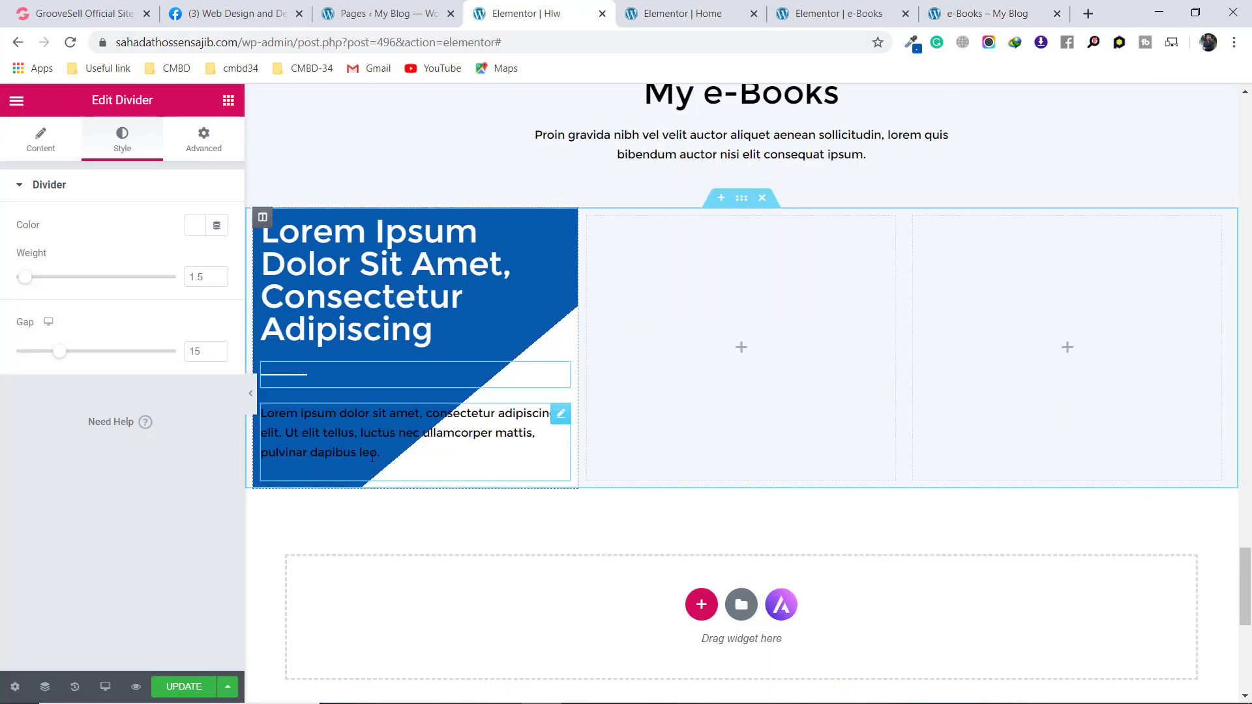
pyautogui.click(138, 518)
pyautogui.hotkey('ctrl', 'a')
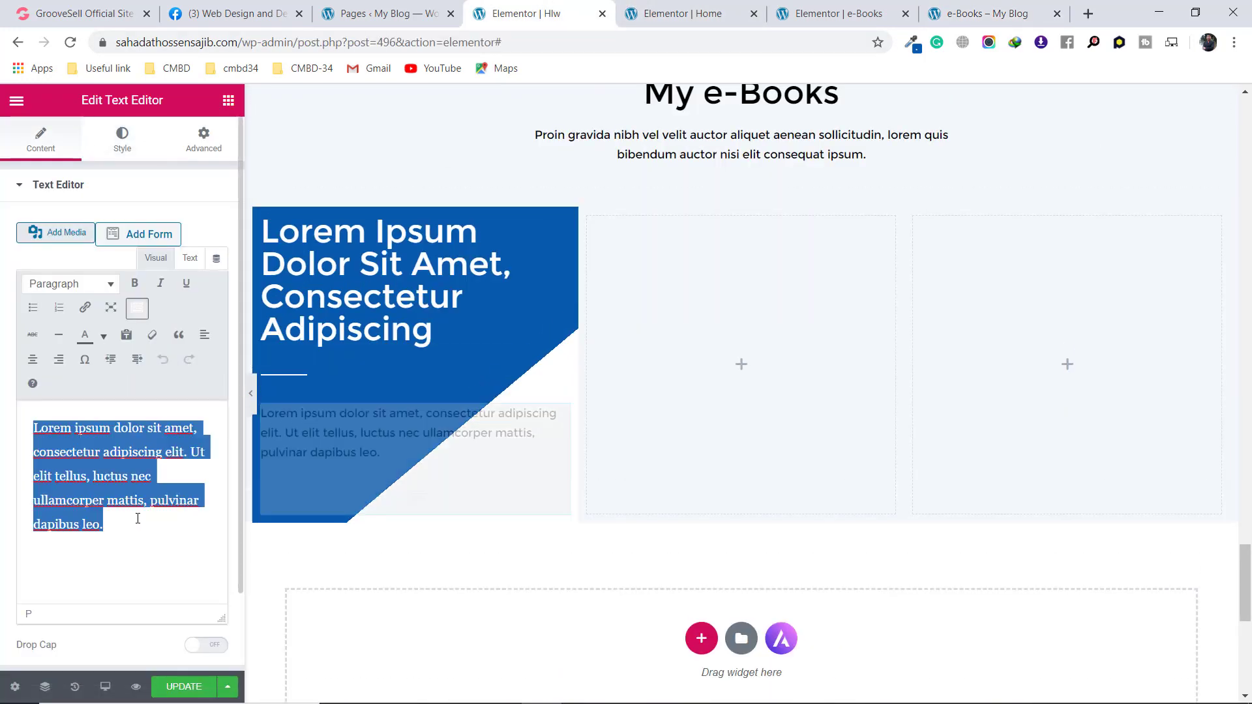
pyautogui.hotkey('ctrl', 'v')
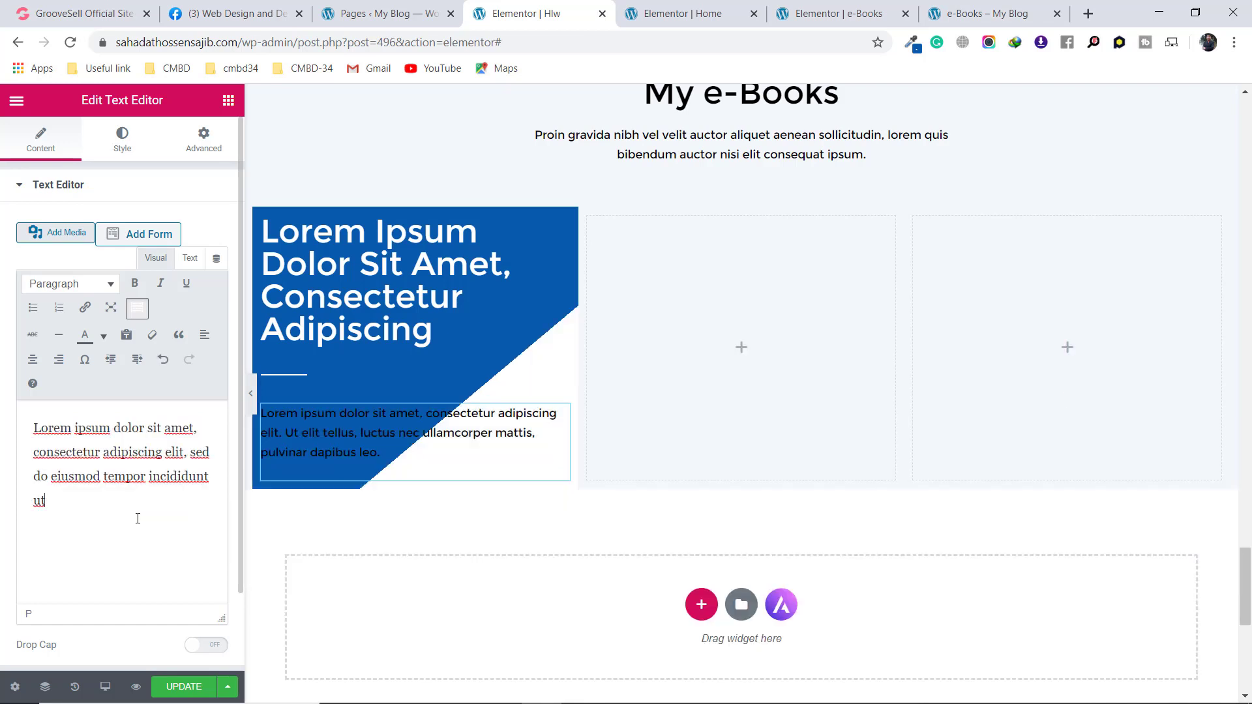
# Set the card description's text color to white, #FFFFFF
pyautogui.click(131, 153)
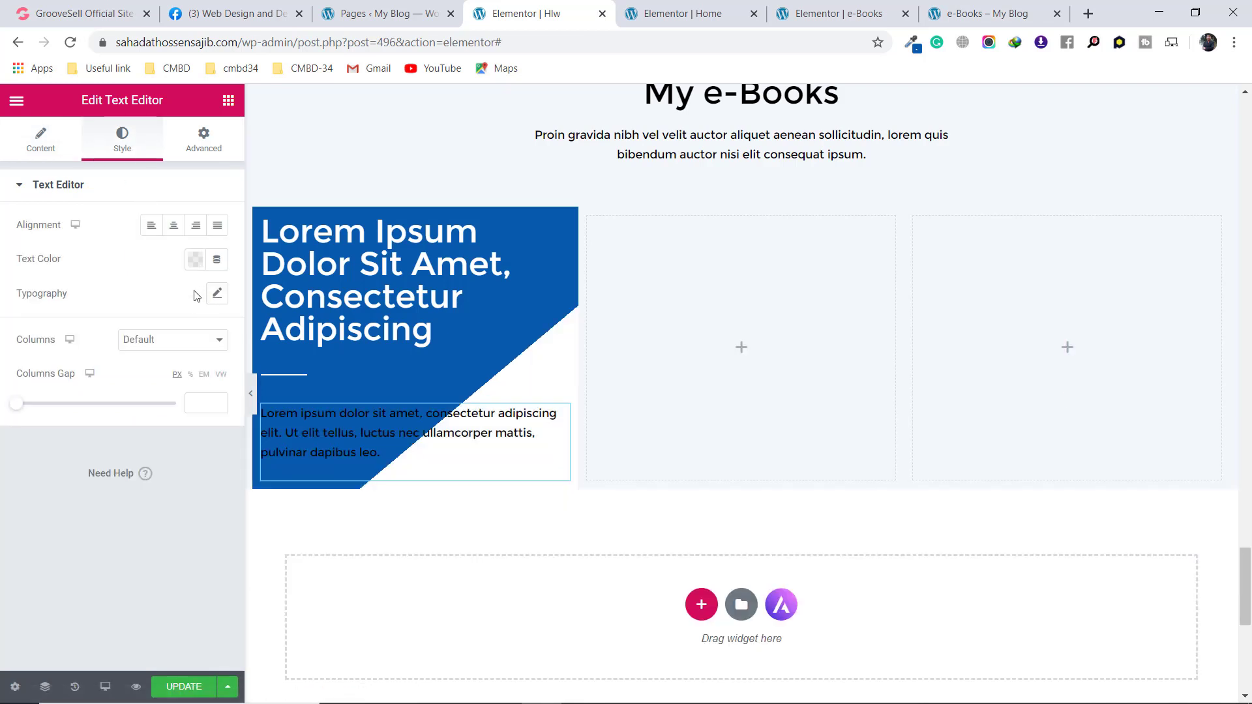
pyautogui.click(195, 261)
pyautogui.click(112, 325)
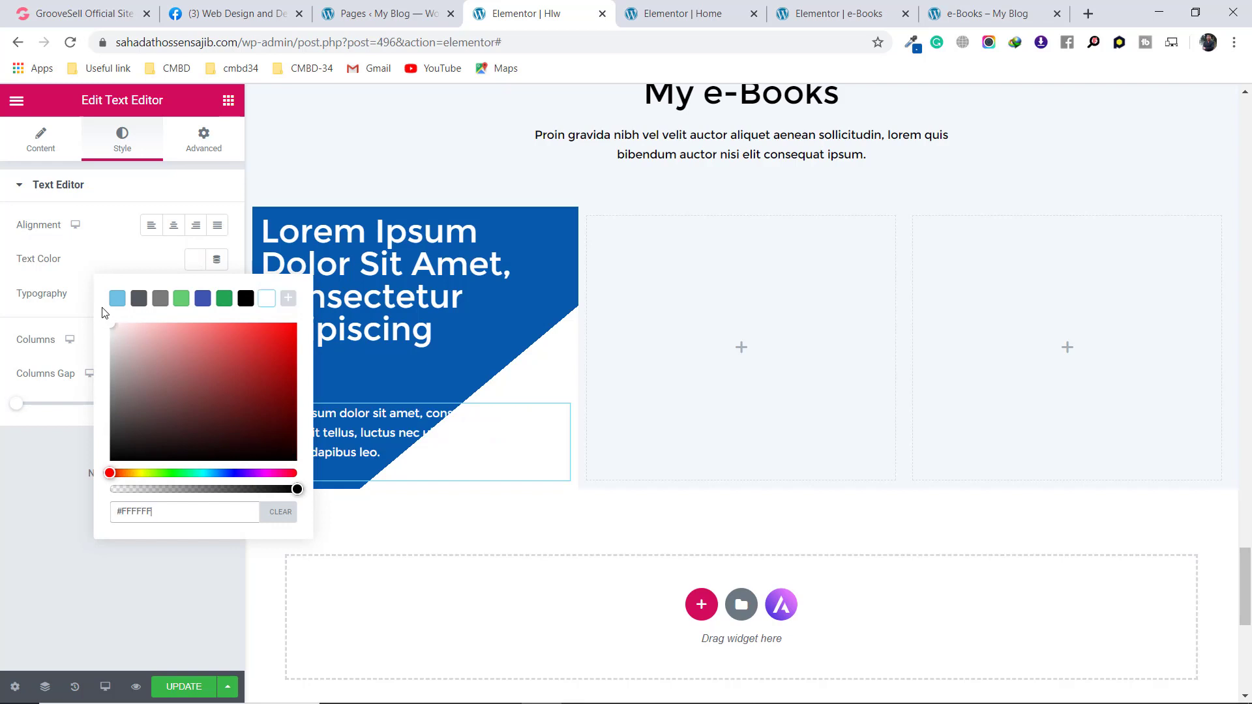
pyautogui.click(196, 280)
# Set the card description's typography to Montserrat, size 14 px, weight 400 and line height 24 px
pyautogui.click(217, 293)
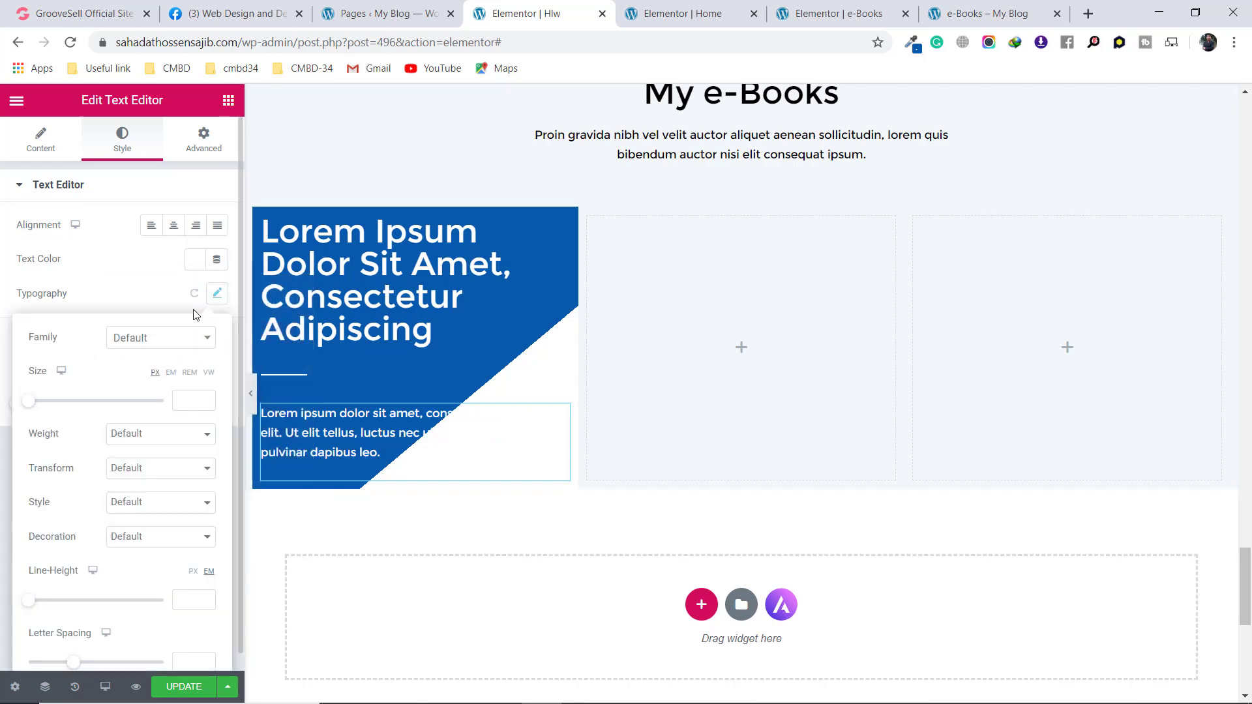
pyautogui.click(165, 346)
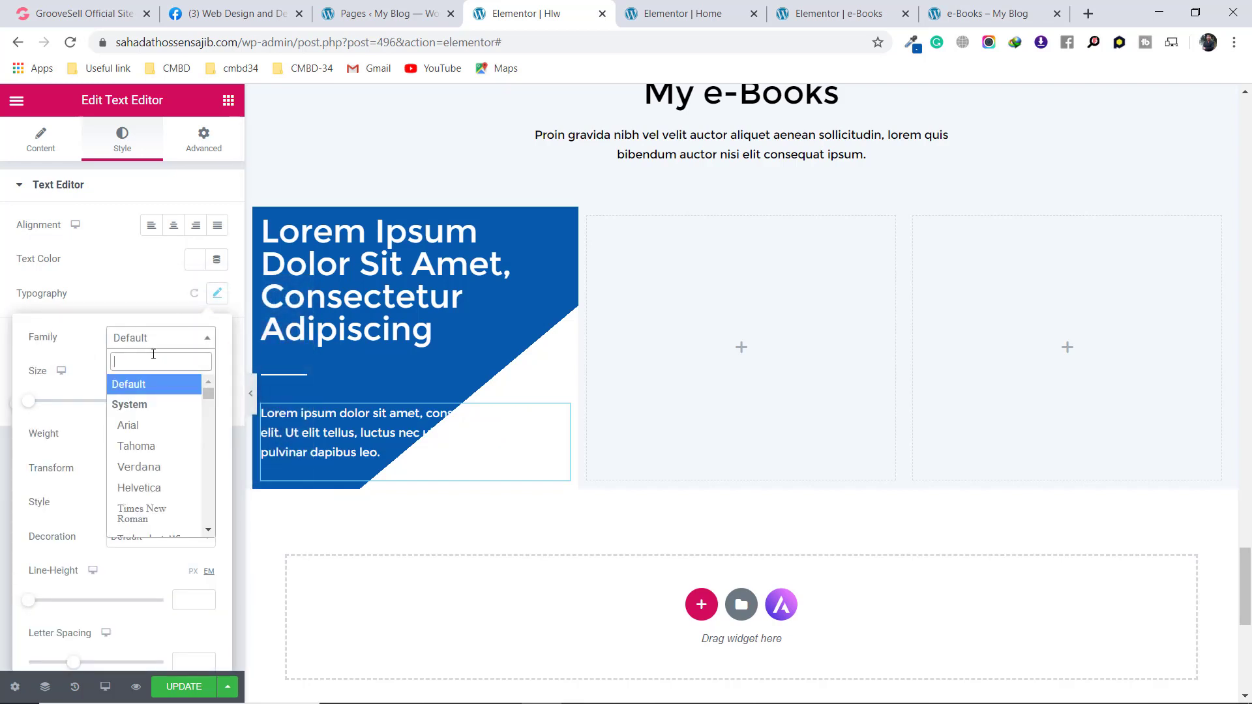
pyautogui.write('mont')
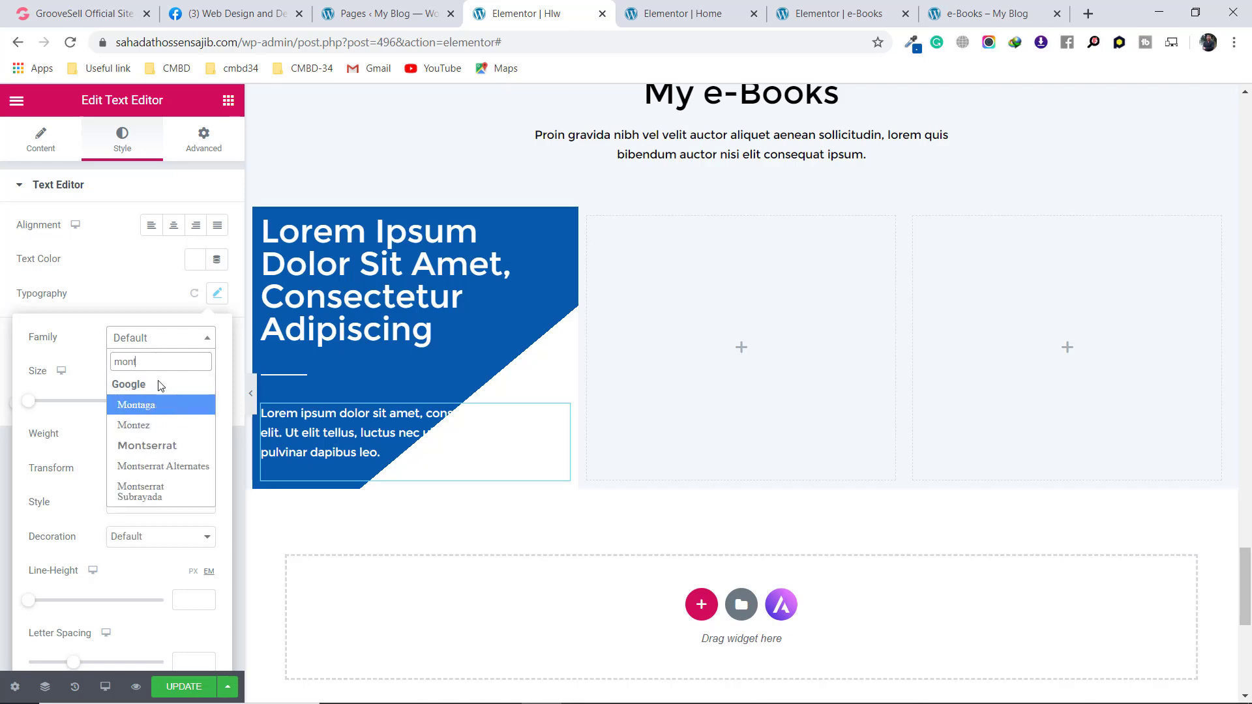
pyautogui.click(180, 446)
pyautogui.click(177, 399)
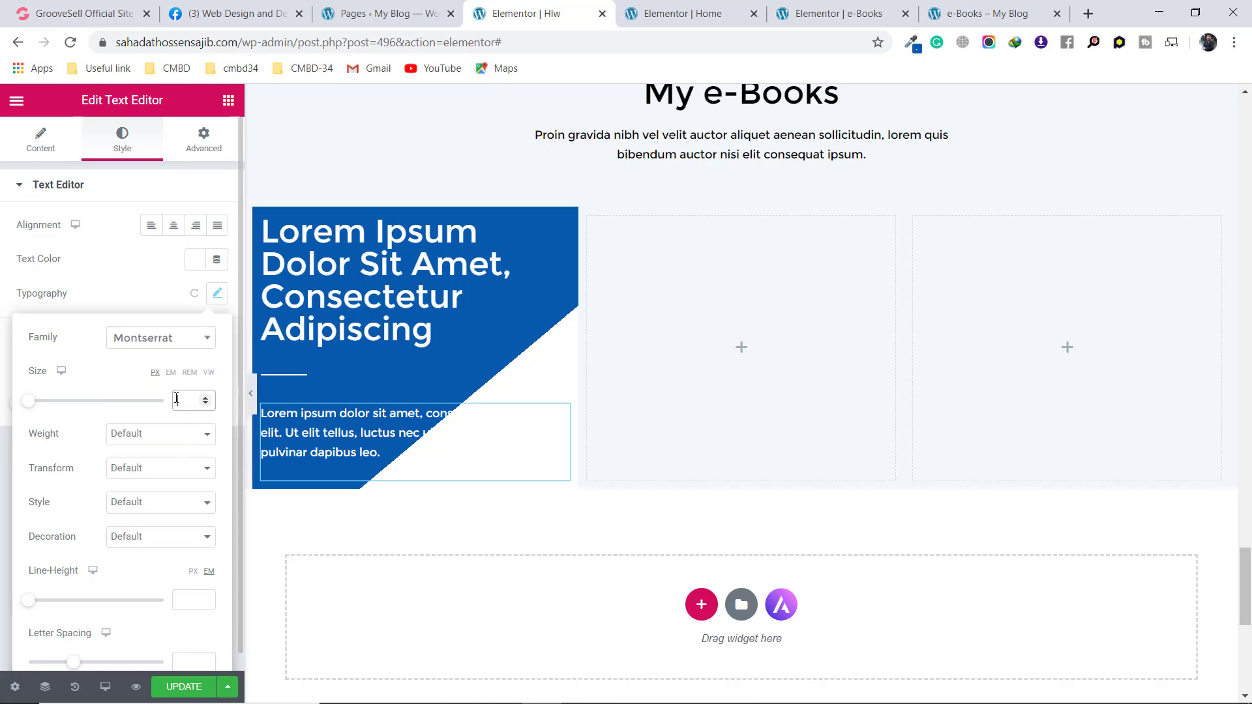
pyautogui.write('14')
pyautogui.click(169, 435)
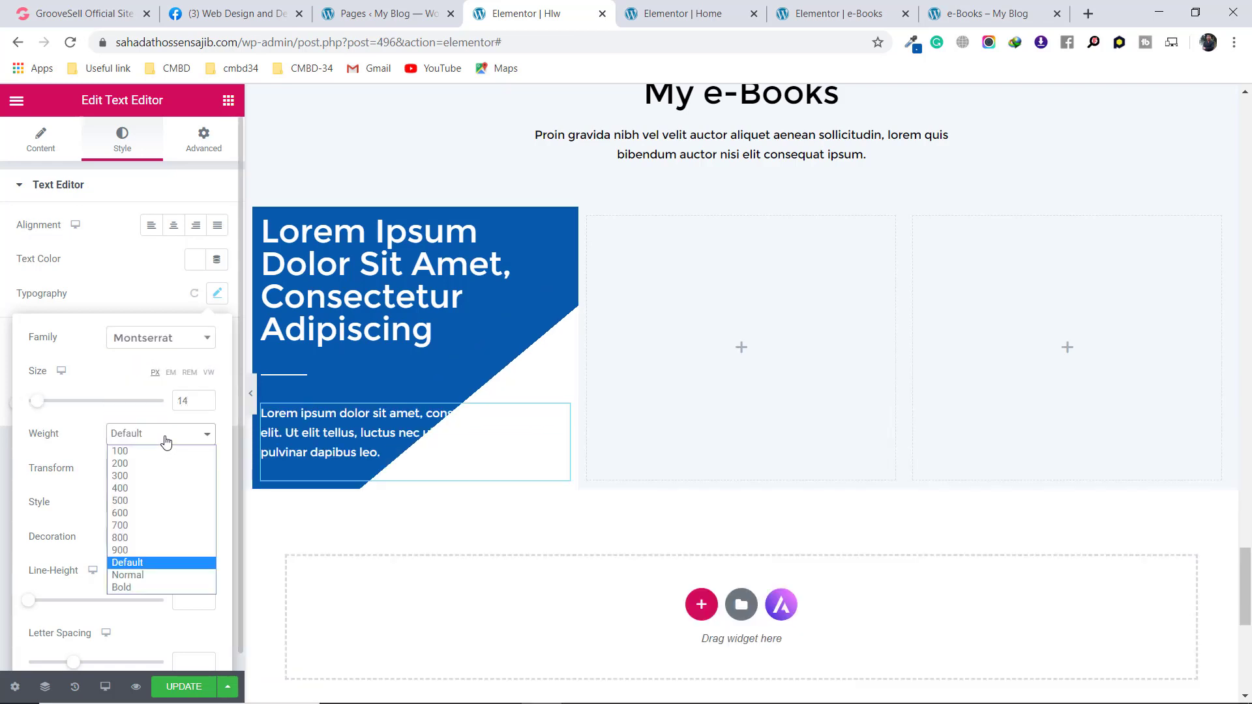
pyautogui.click(130, 481)
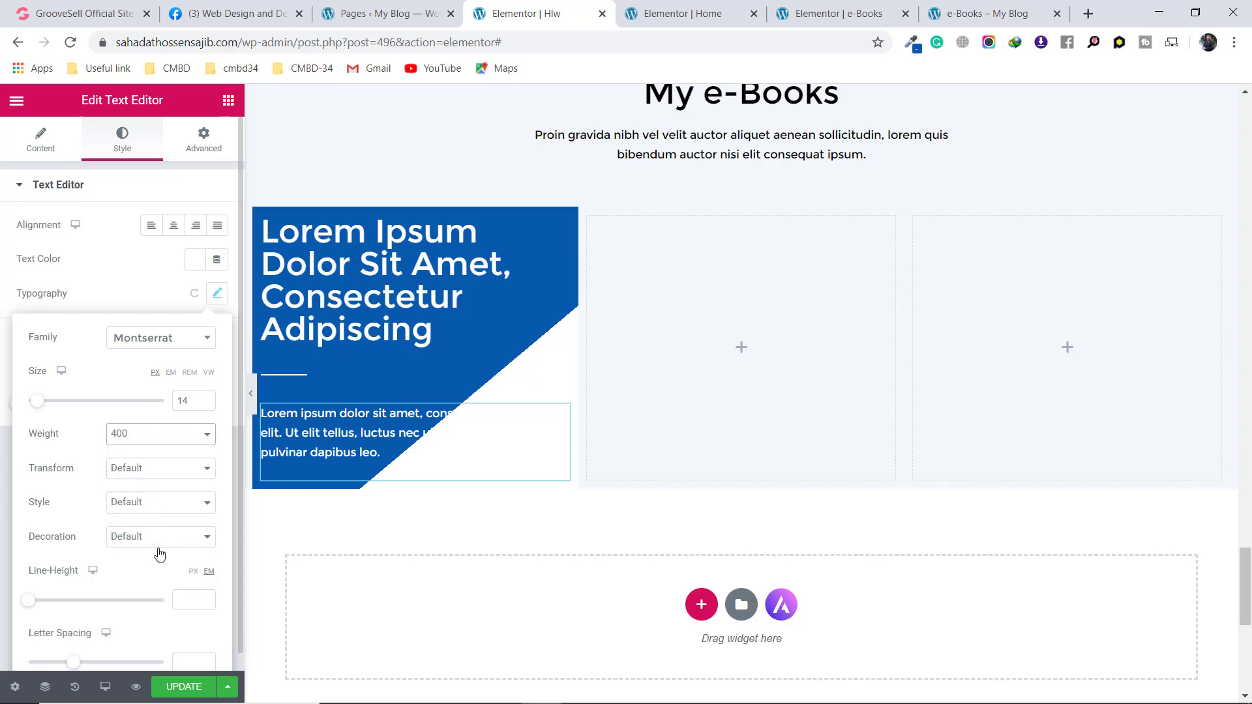
pyautogui.click(192, 572)
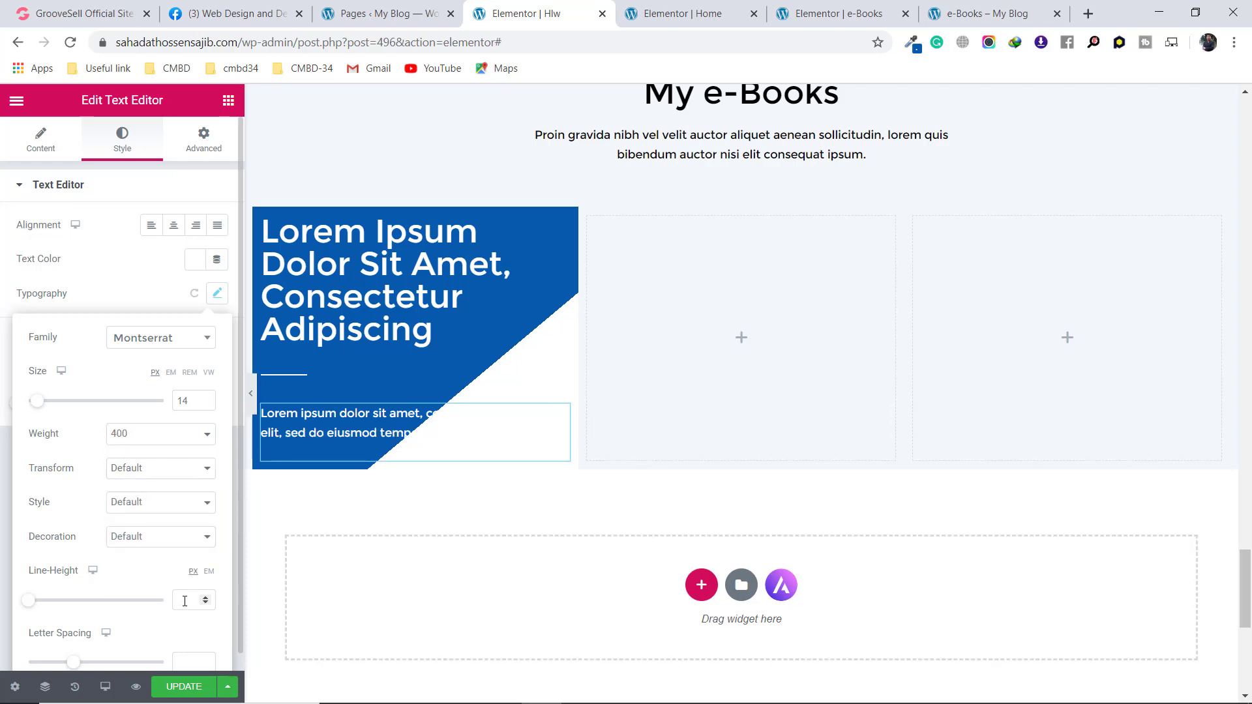
pyautogui.write('25')
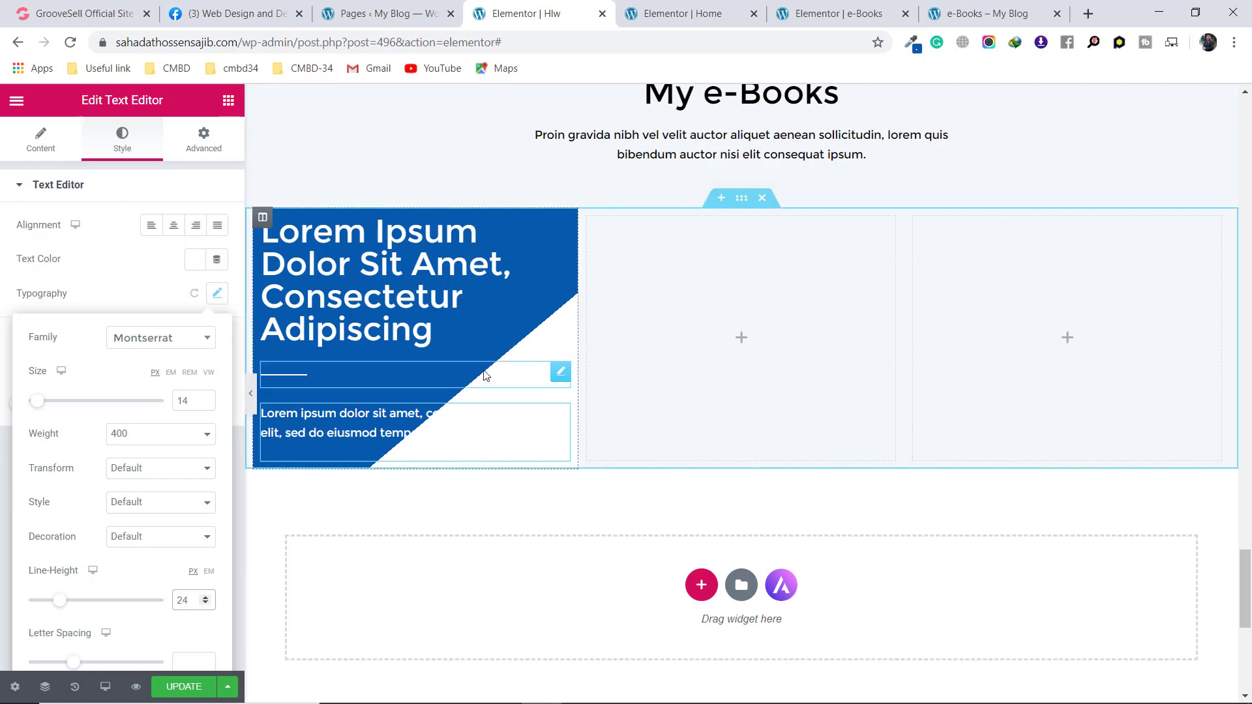
# Examine the first e-Books card's column background and its author, image and Download button layout in the editor and on the live page
pyautogui.click(1008, 5)
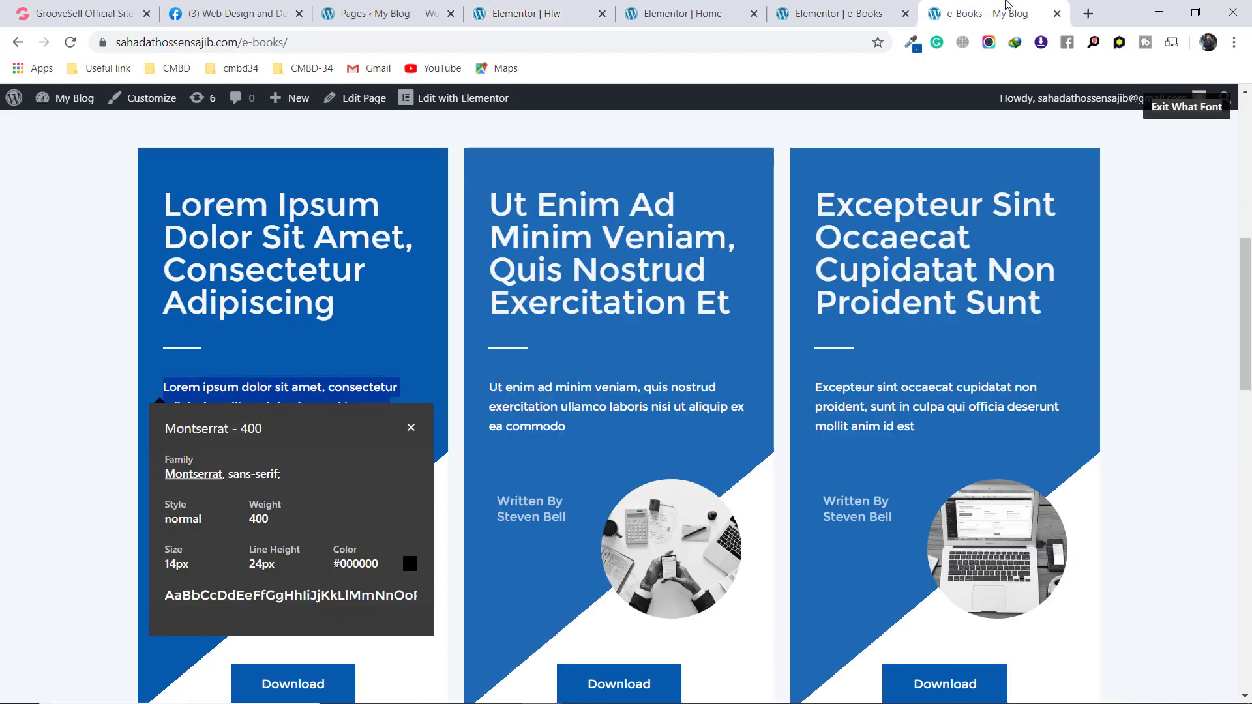
pyautogui.click(906, 7)
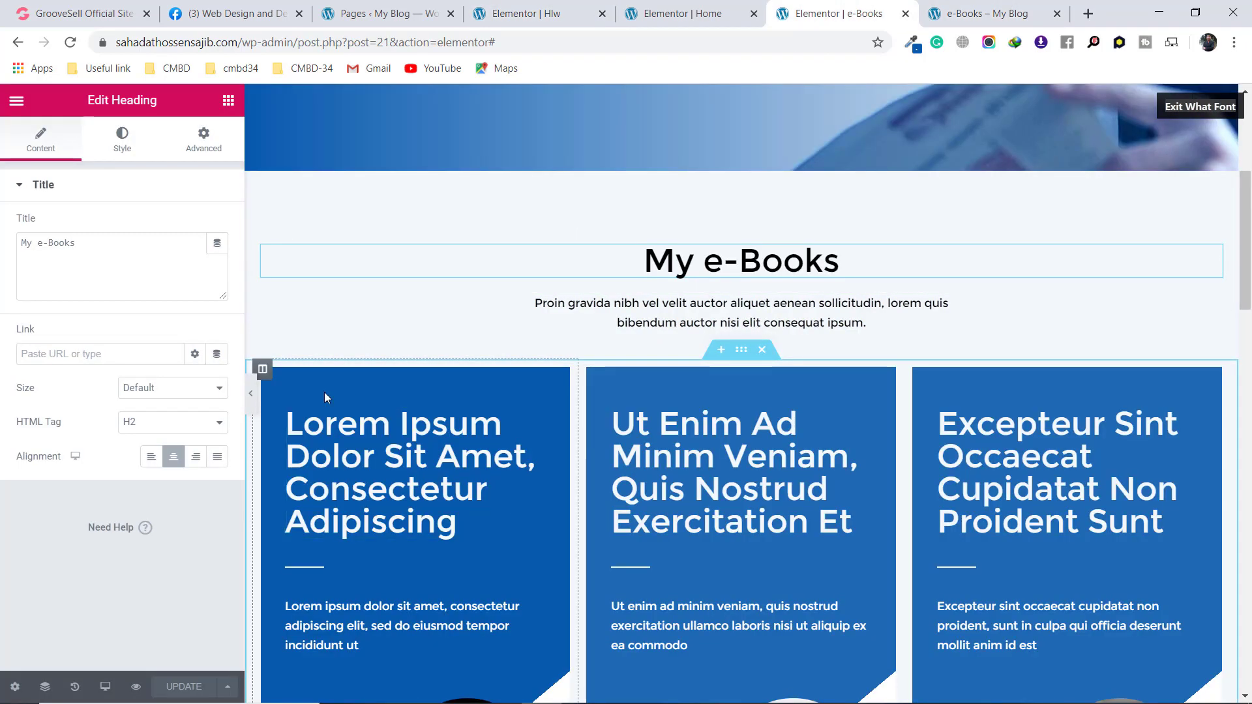
pyautogui.click(263, 370)
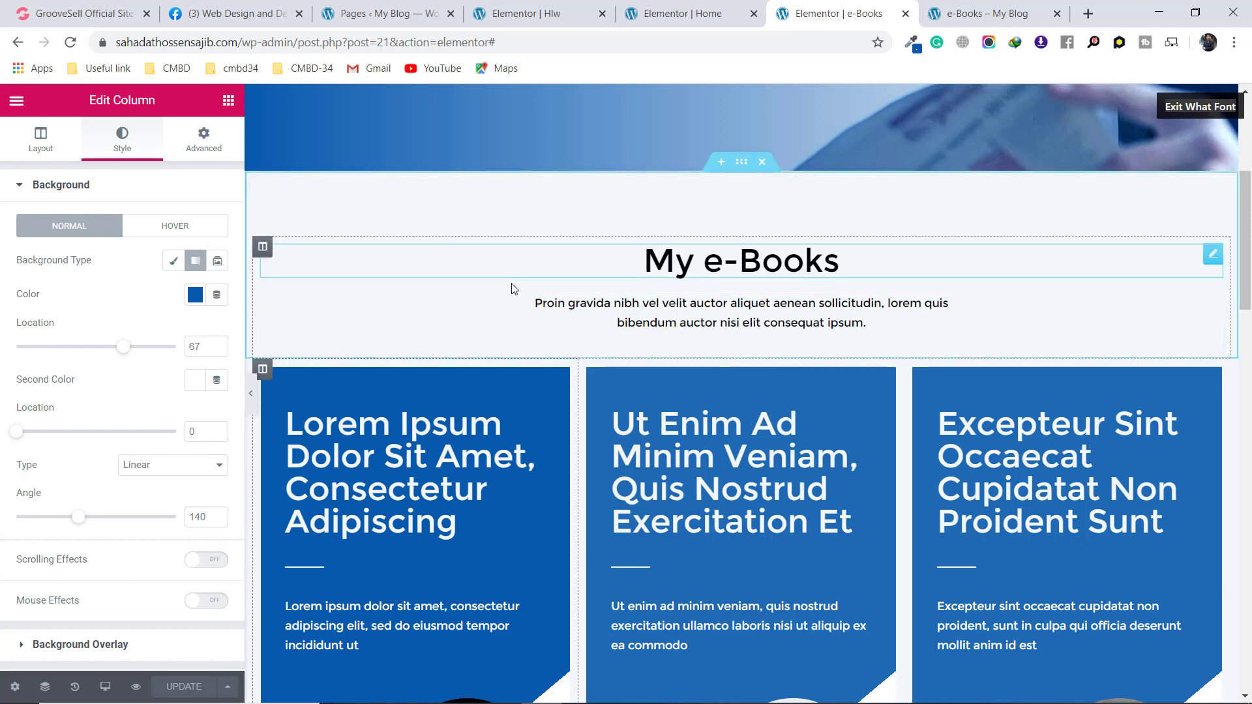
pyautogui.scroll(-4, 518, 284)
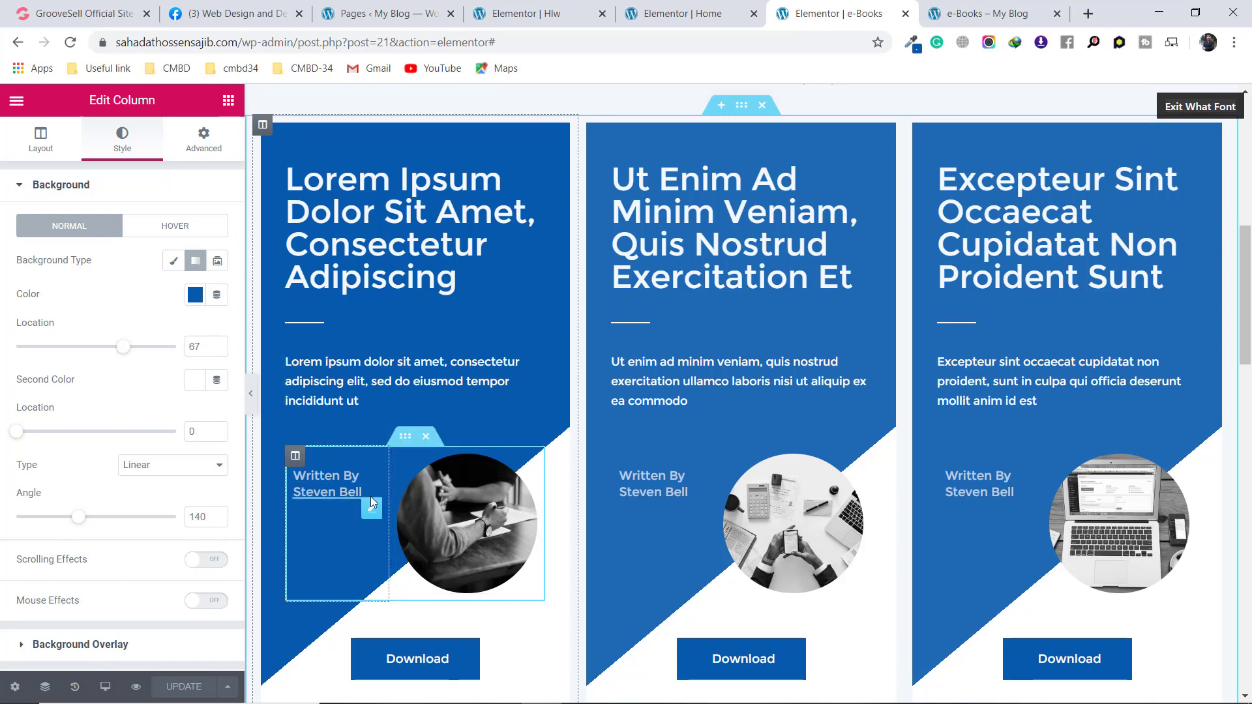
pyautogui.click(978, 13)
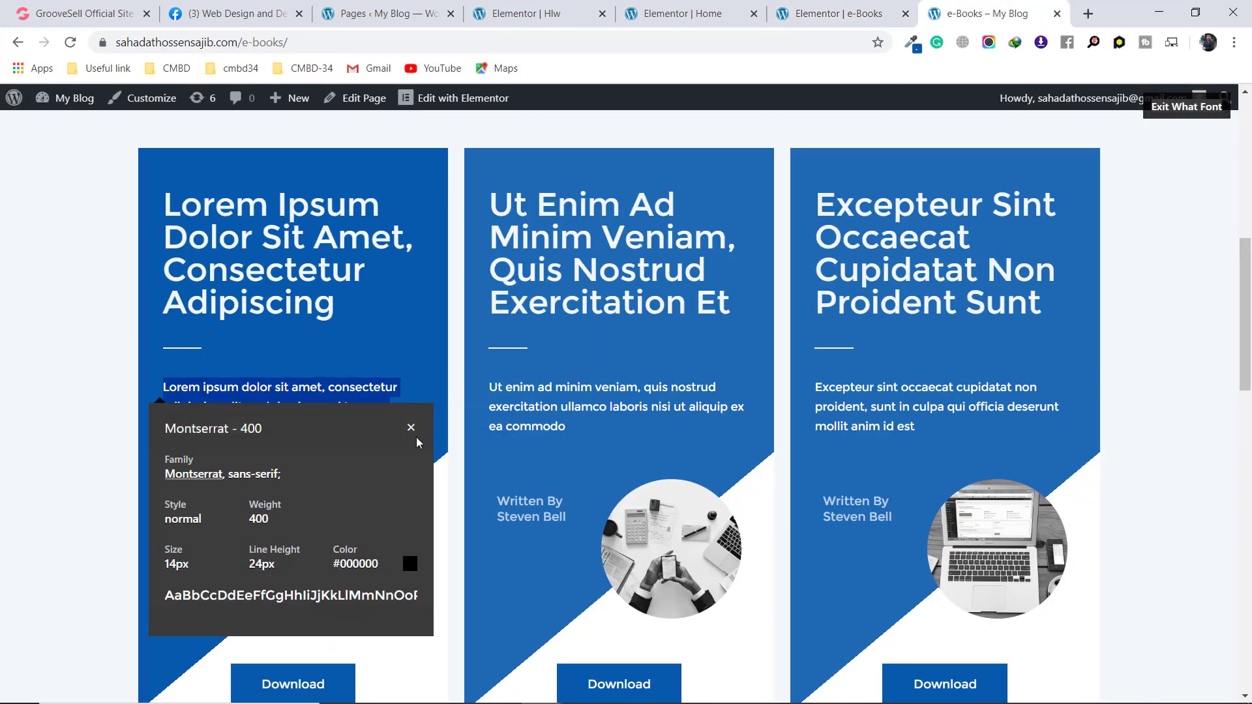
pyautogui.click(411, 428)
pyautogui.scroll(-1, 365, 469)
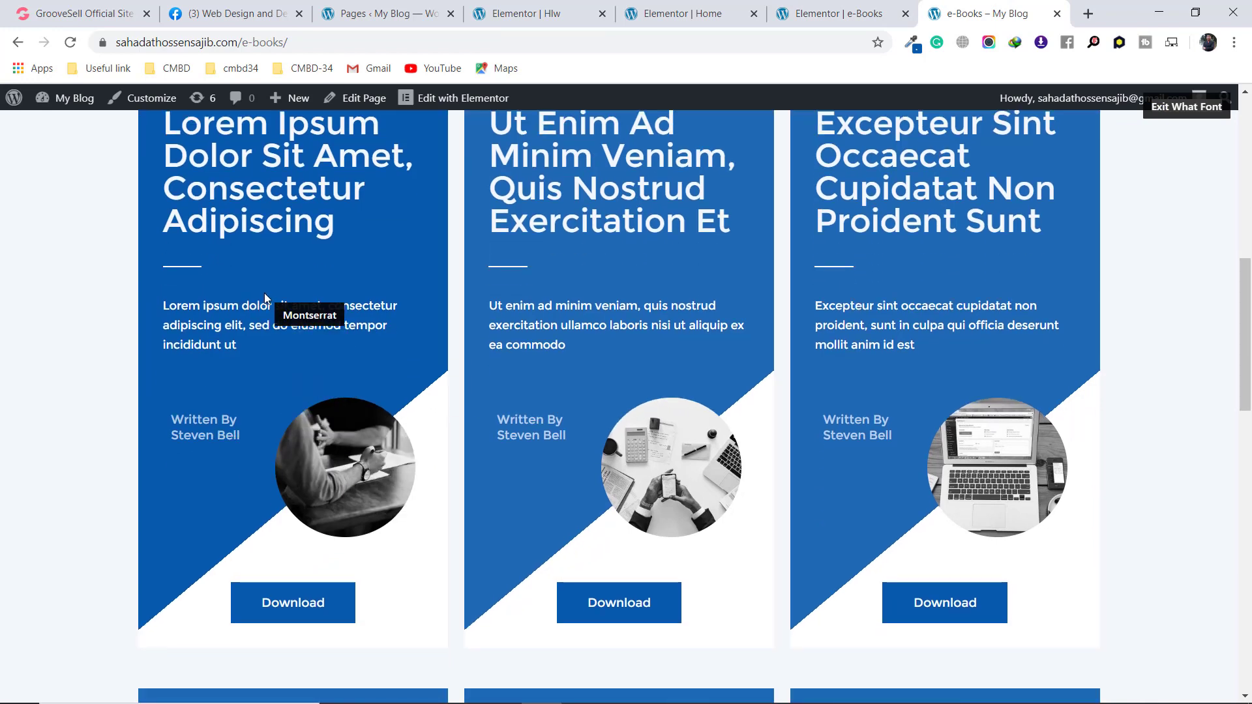
pyautogui.hotkey('ctrl', 'shift', 'Tab')
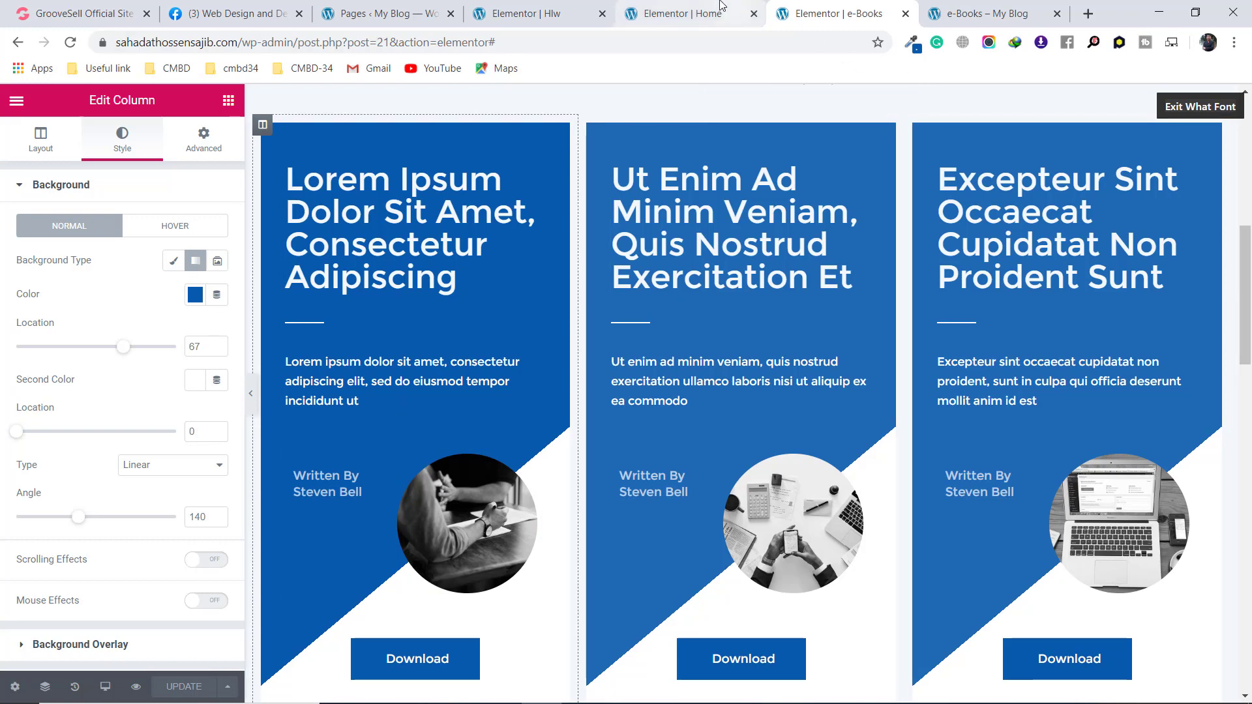
# Add a two-column inner section below the description in the Hlw page's first card
pyautogui.click(531, 13)
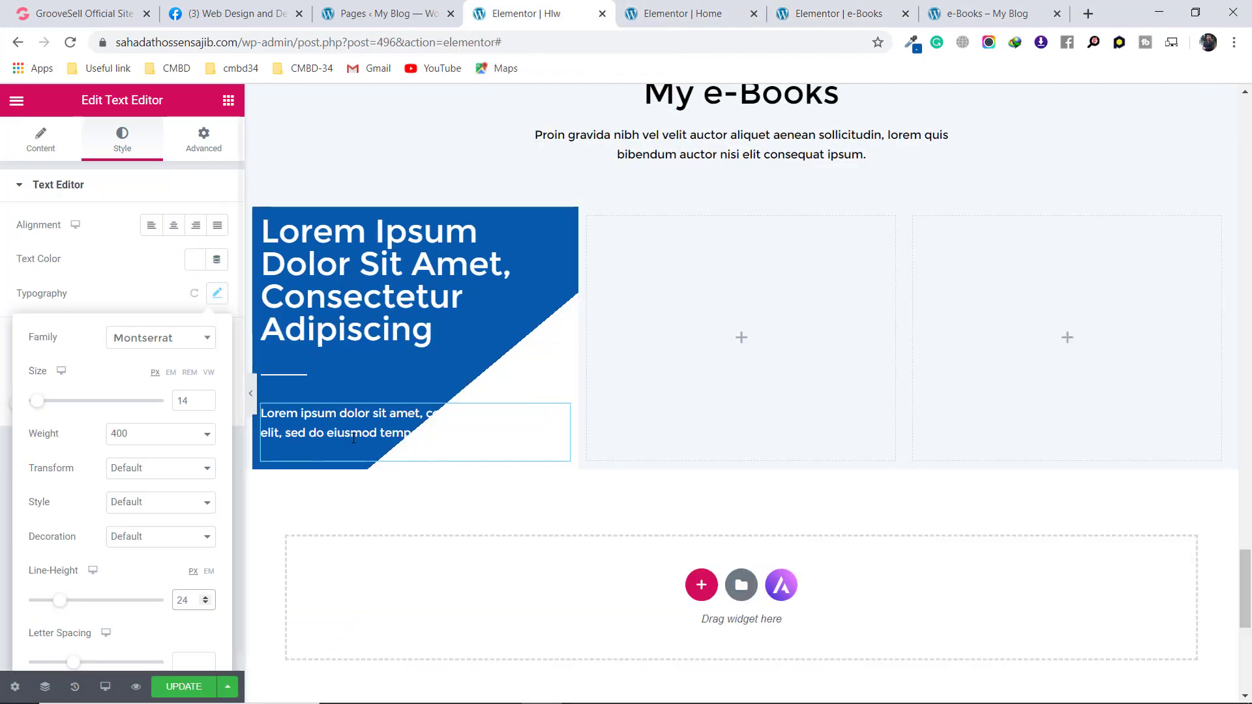
pyautogui.click(229, 101)
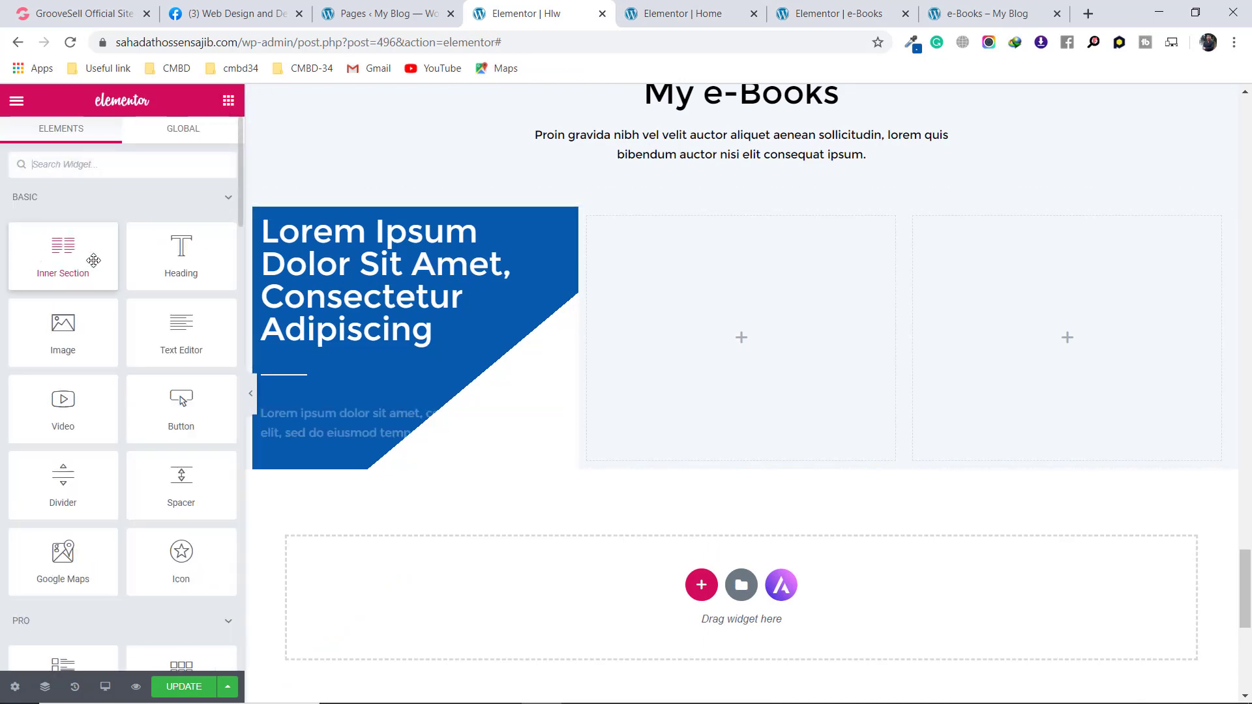
pyautogui.moveTo(34, 265); pyautogui.dragTo(354, 450)
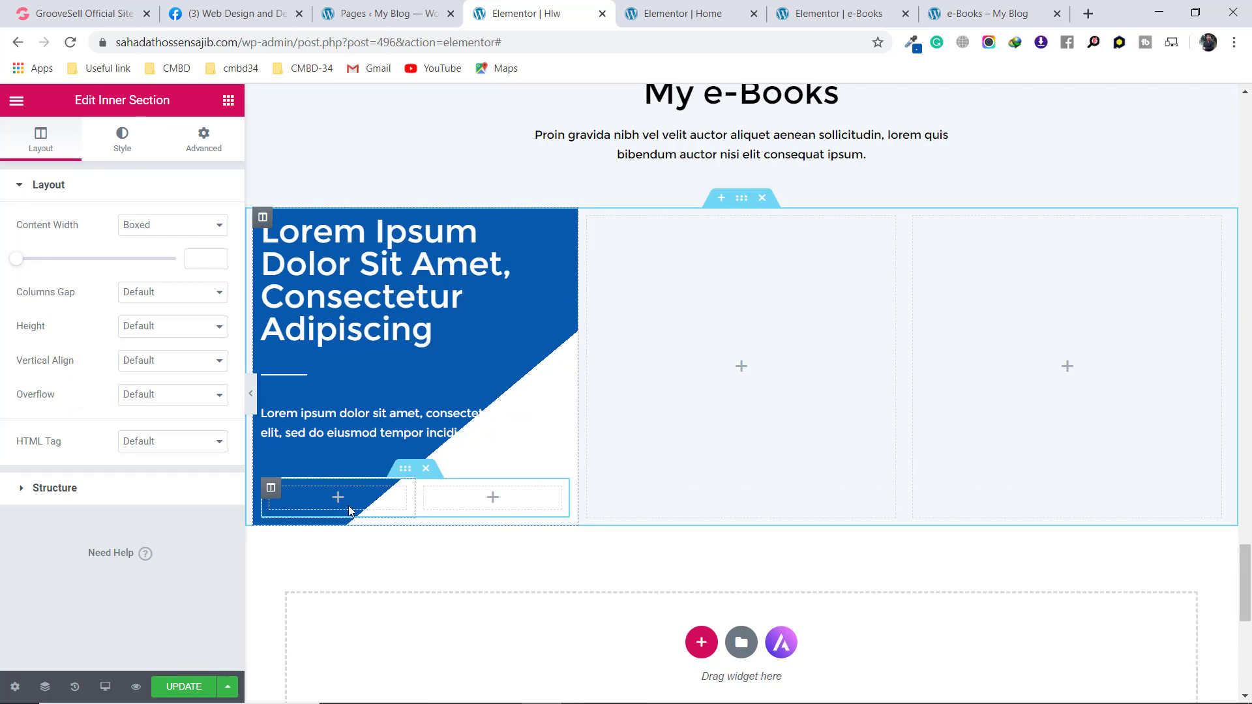
# Copy the first card's "Written By" author text from the live e-Books page, check its font details, and return to the Hlw editor
pyautogui.click(987, 13)
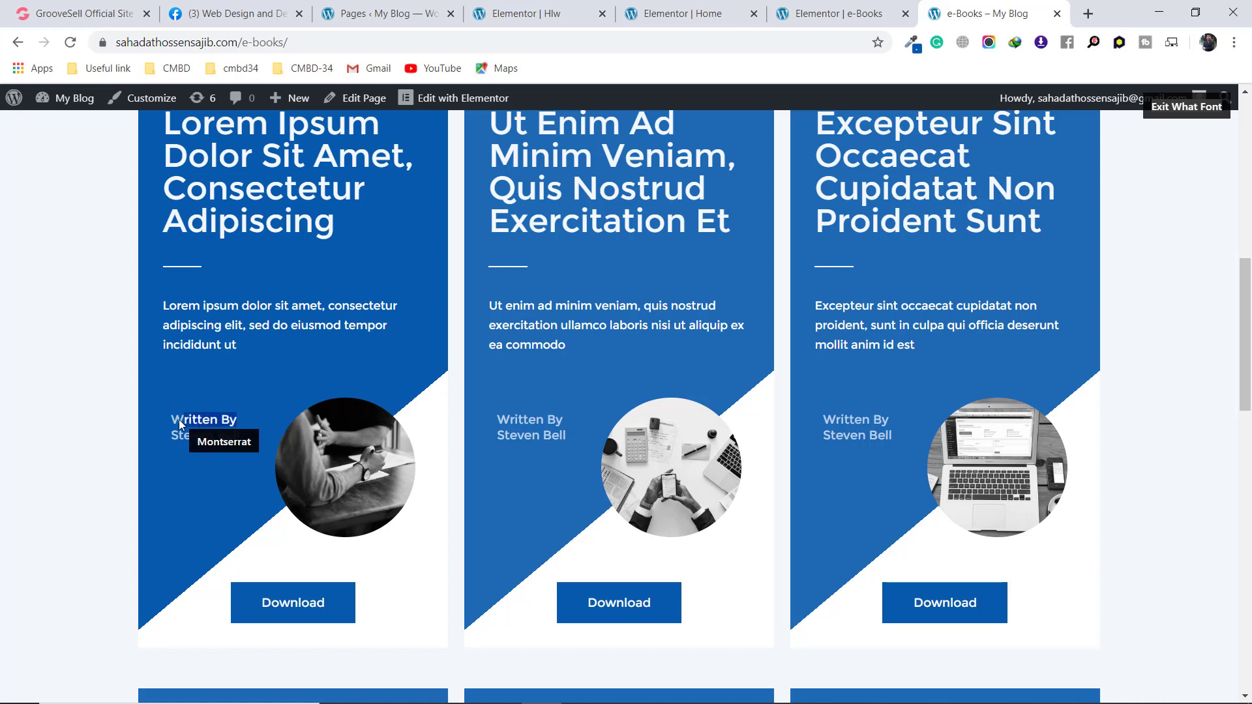
pyautogui.moveTo(168, 422); pyautogui.dragTo(246, 430)
pyautogui.hotkey('ctrl', 'c')
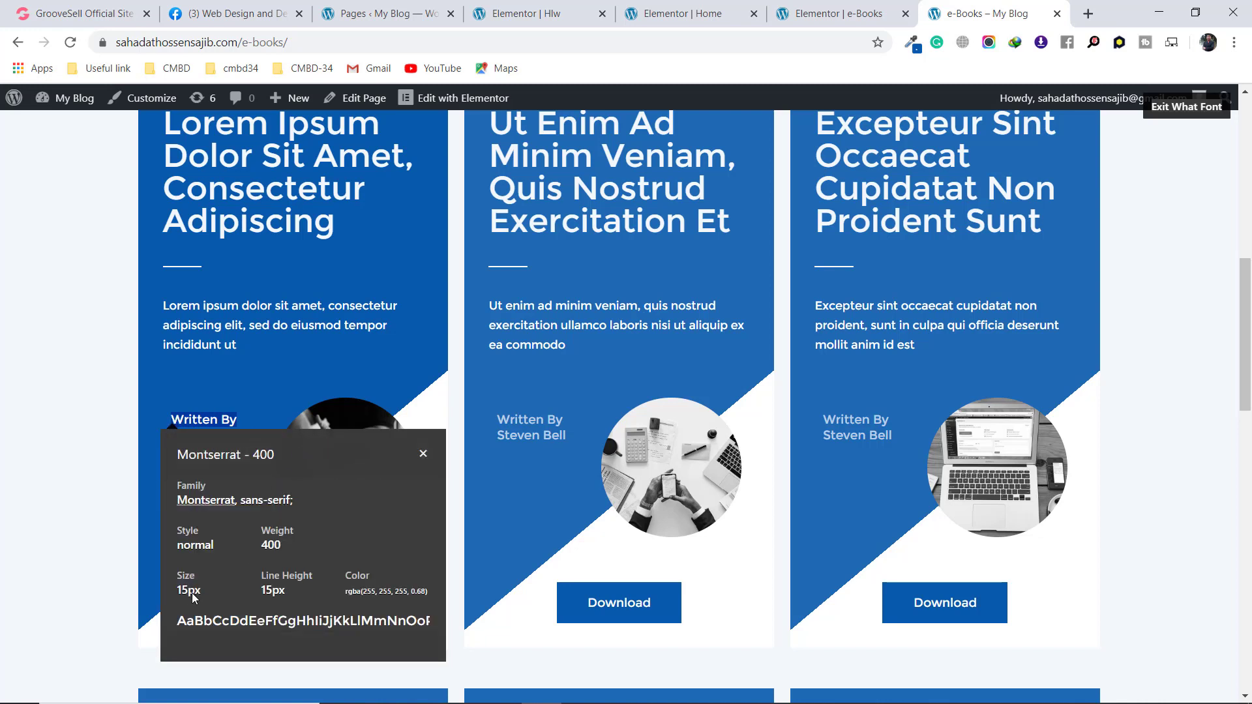
pyautogui.click(554, 9)
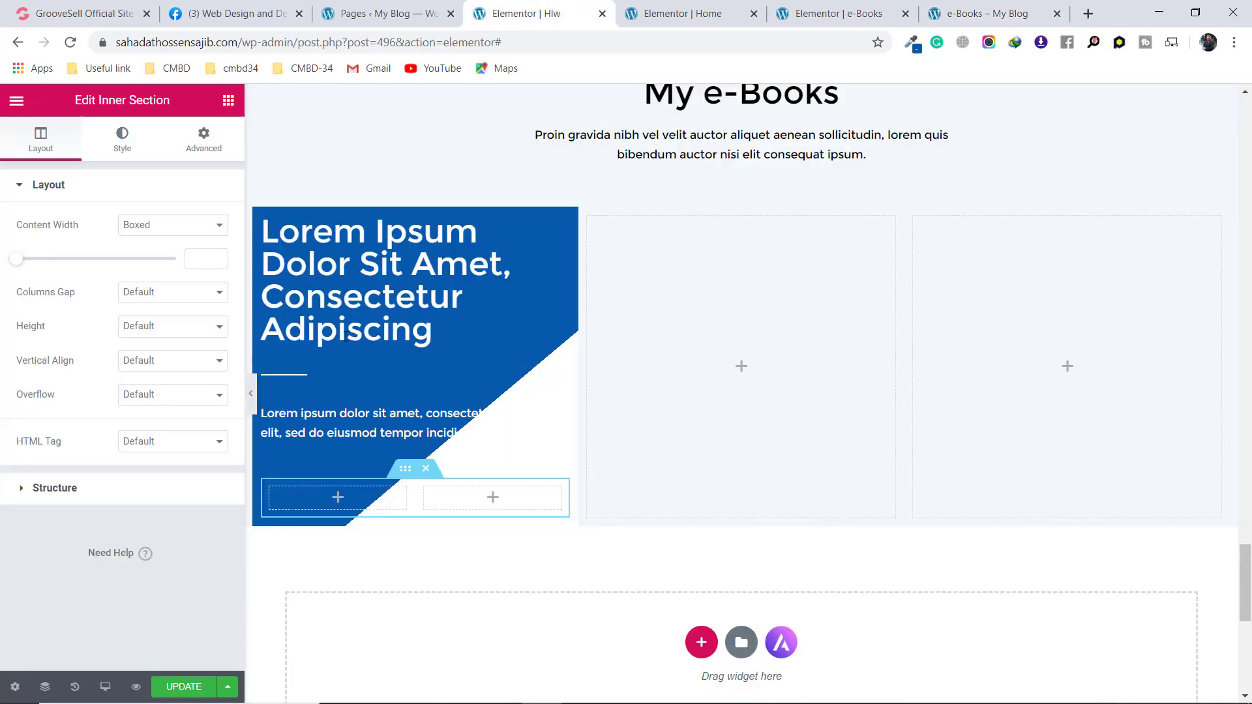
# Add a Heading widget to the first column of the card's inner section and set its title to "Written By"
pyautogui.click(228, 100)
pyautogui.moveTo(187, 262); pyautogui.dragTo(317, 500)
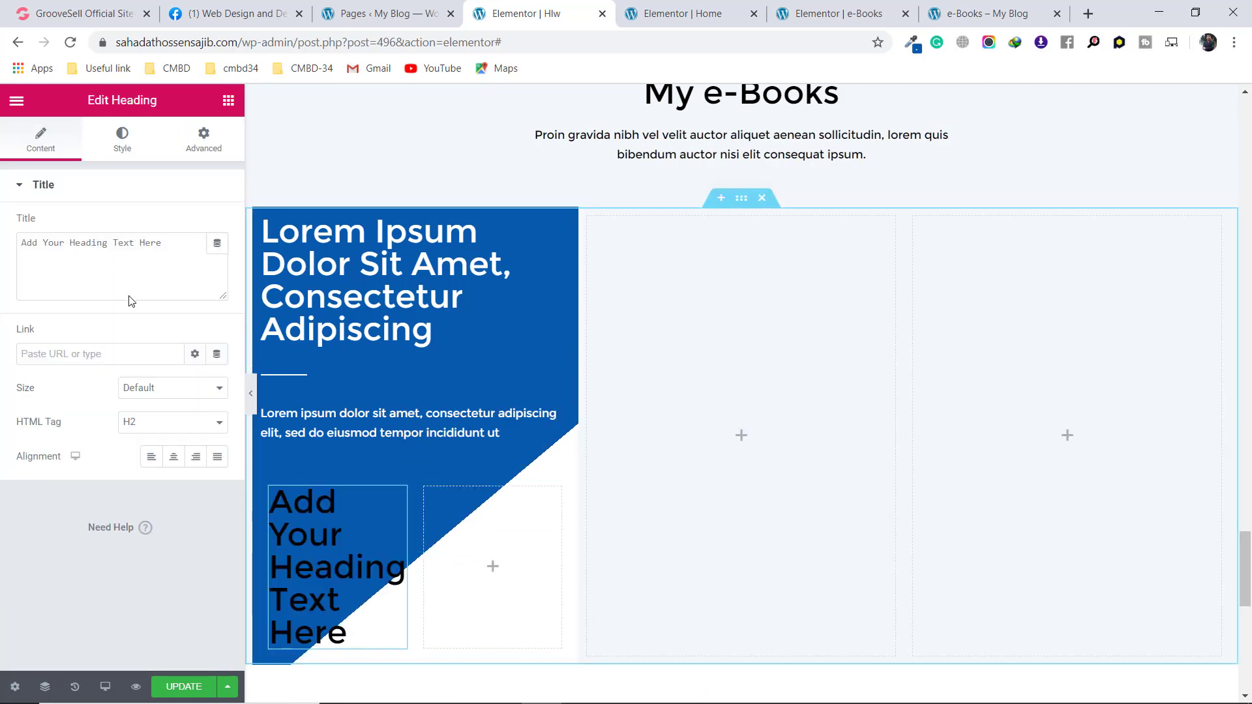
pyautogui.moveTo(179, 243); pyautogui.dragTo(36, 234)
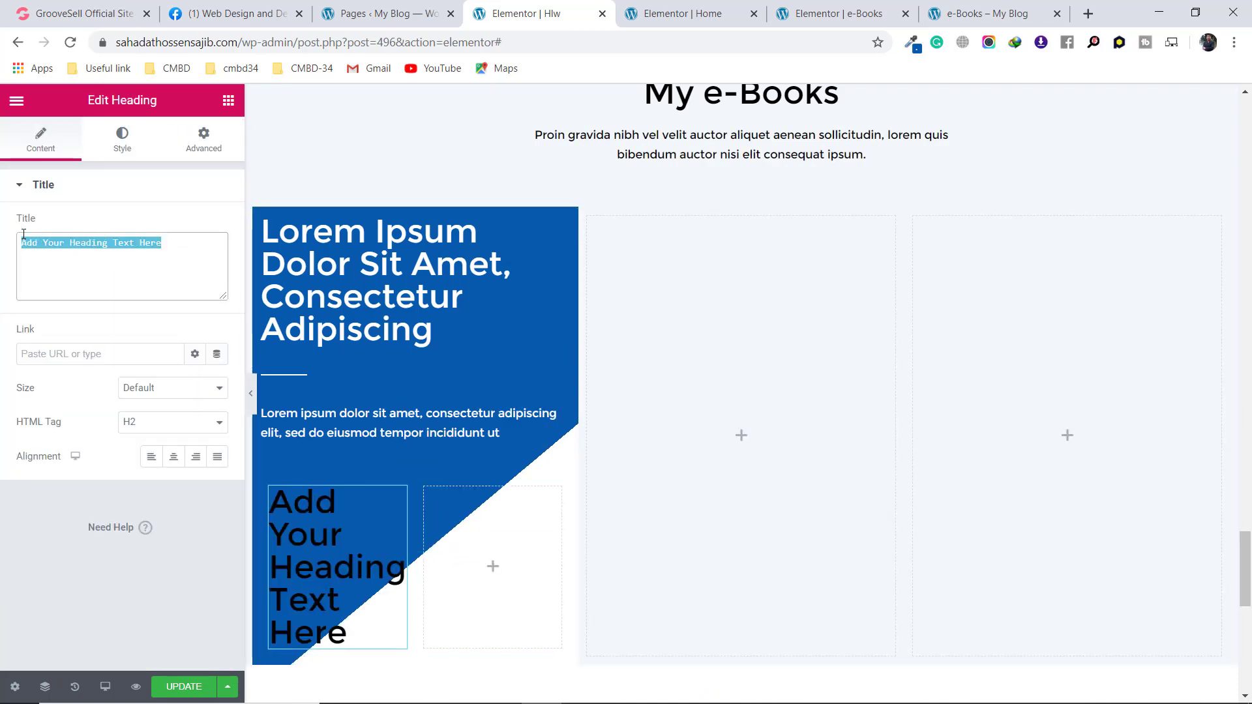
pyautogui.hotkey('ctrl', 'v')
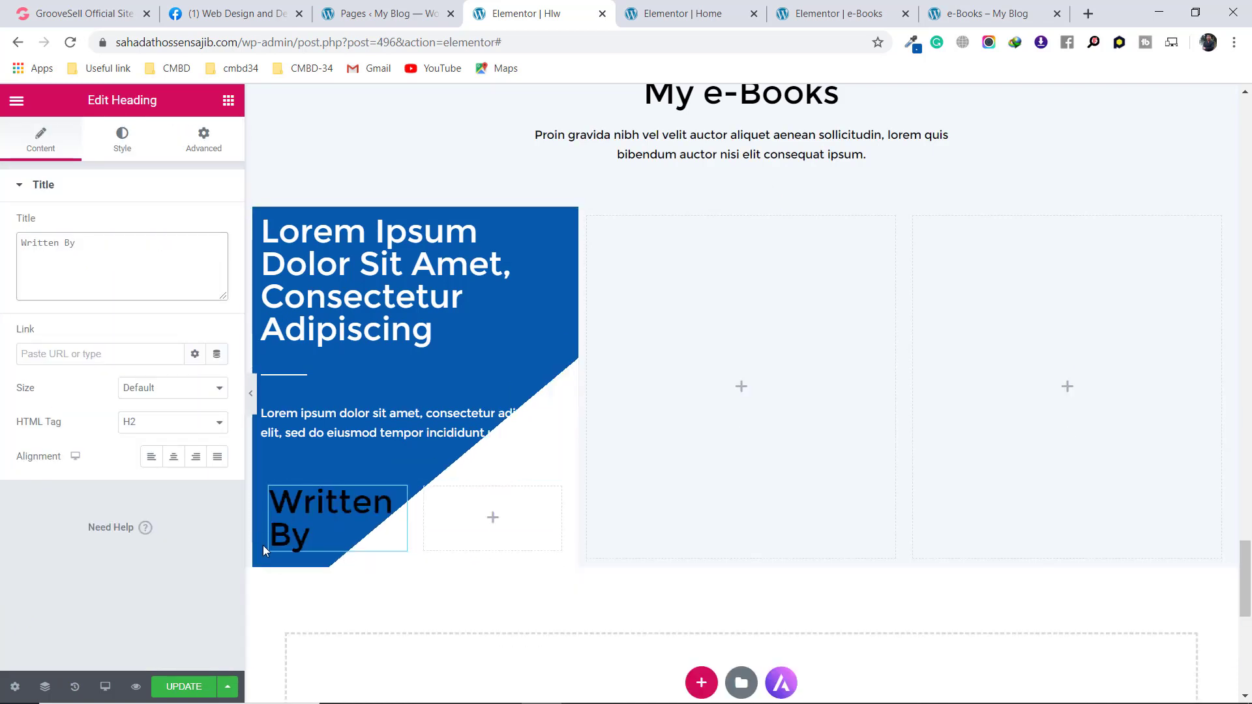
# Set the text color of the "Written By" heading to white
pyautogui.click(124, 141)
pyautogui.click(195, 225)
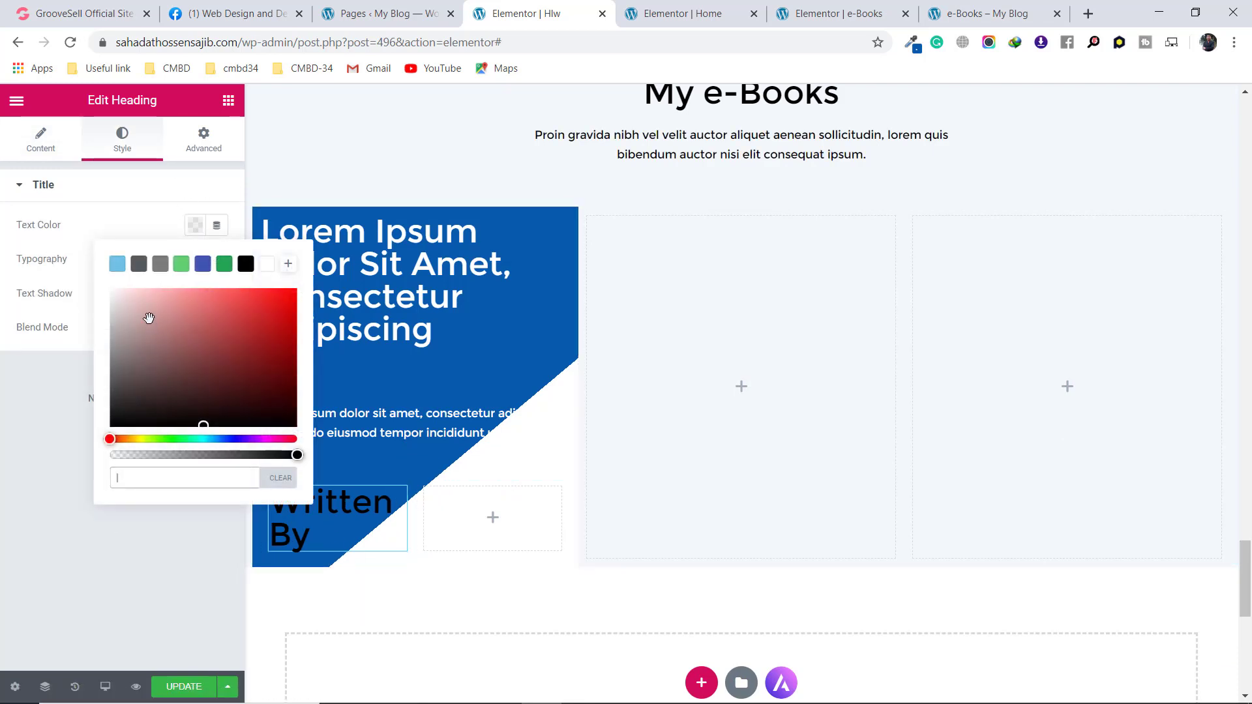
pyautogui.click(111, 291)
pyautogui.click(194, 225)
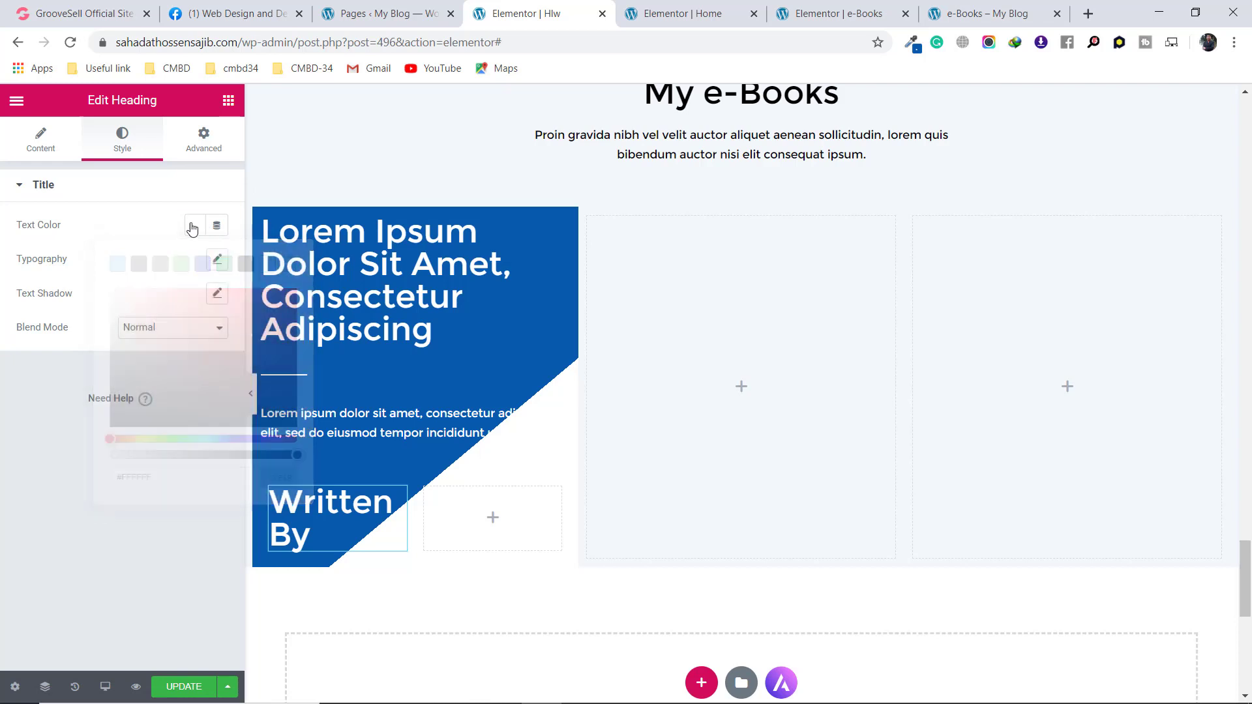
# Set the "Written By" heading's typography to Montserrat, size 15 px, weight 400 and line height 15 px
pyautogui.click(217, 261)
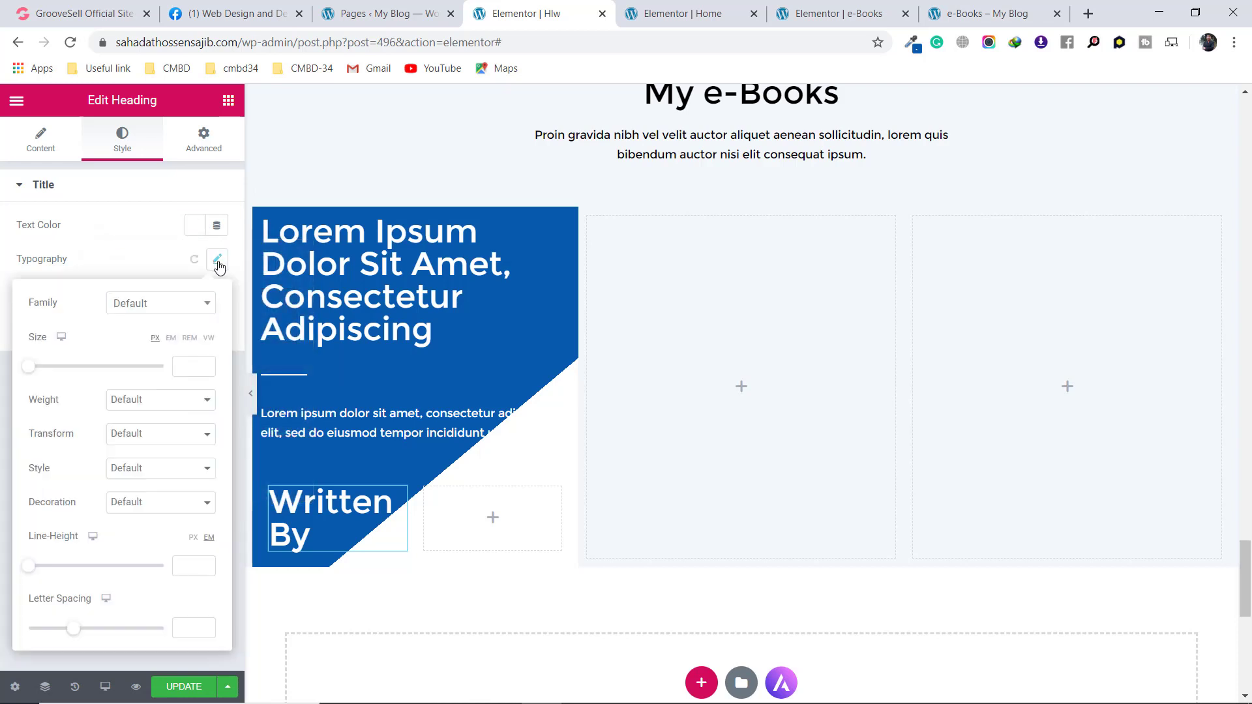
pyautogui.click(170, 308)
pyautogui.write('mont')
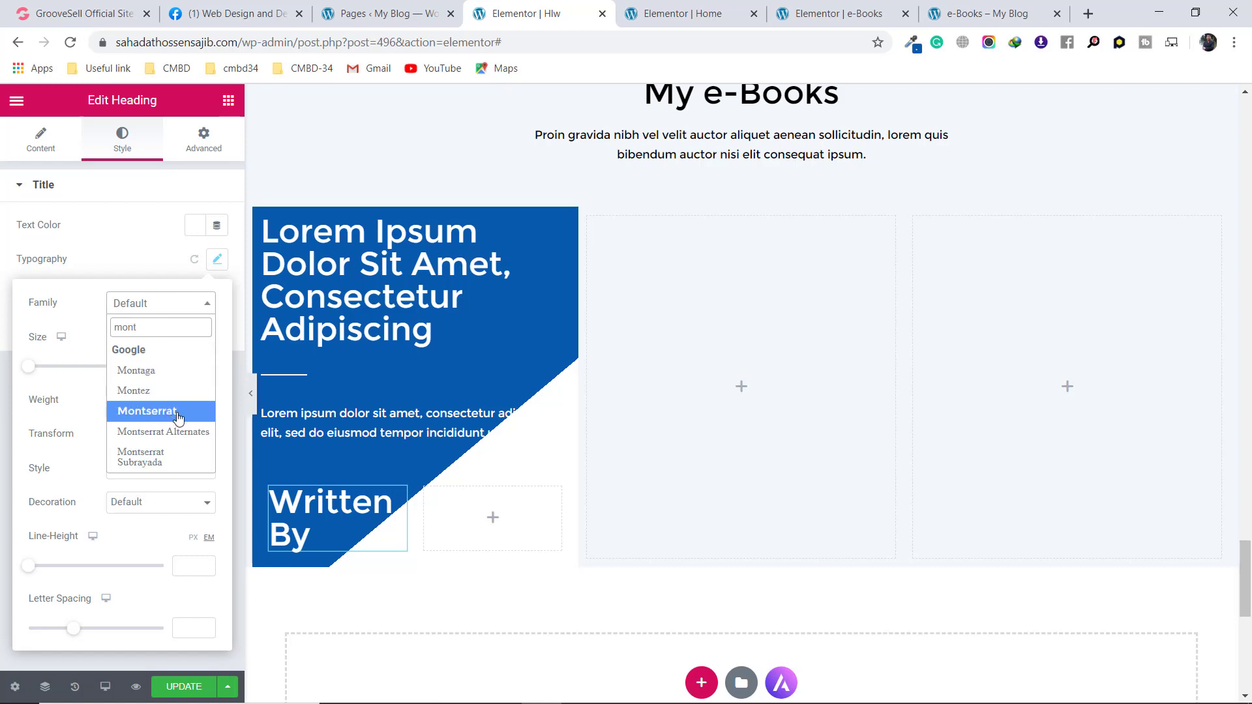
pyautogui.click(173, 411)
pyautogui.click(186, 368)
pyautogui.write('1')
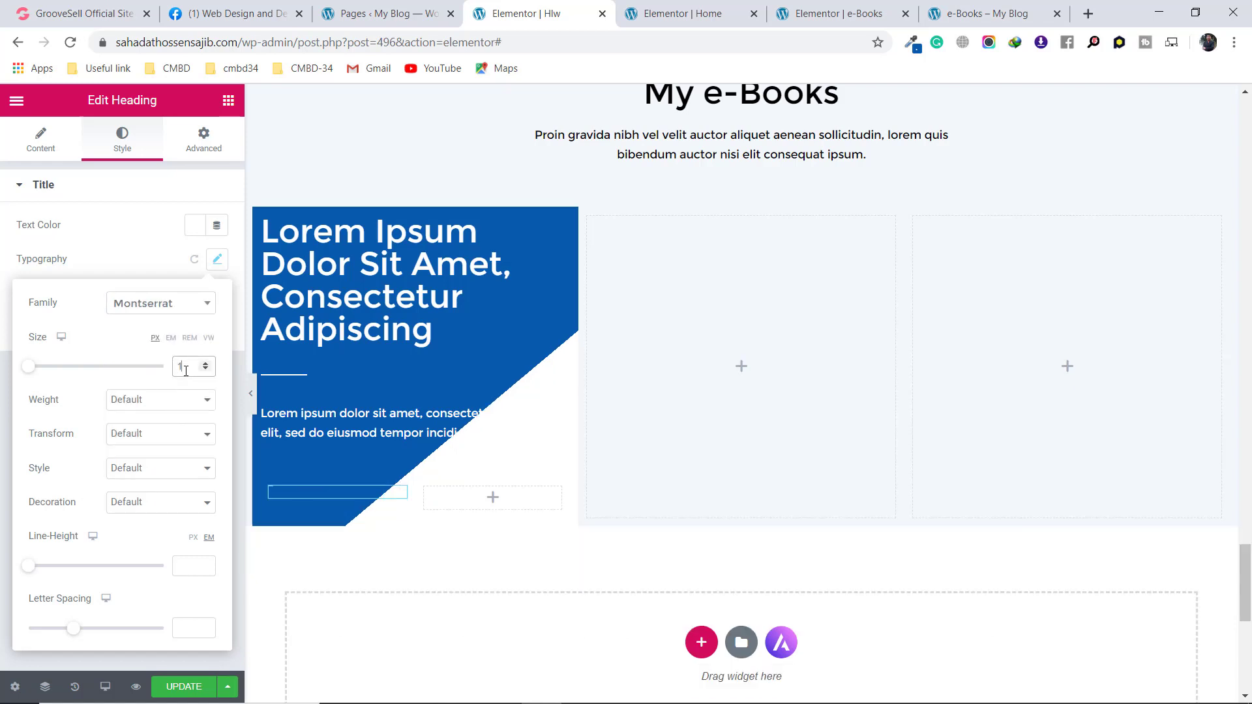
pyautogui.write('5')
pyautogui.click(161, 400)
pyautogui.click(150, 459)
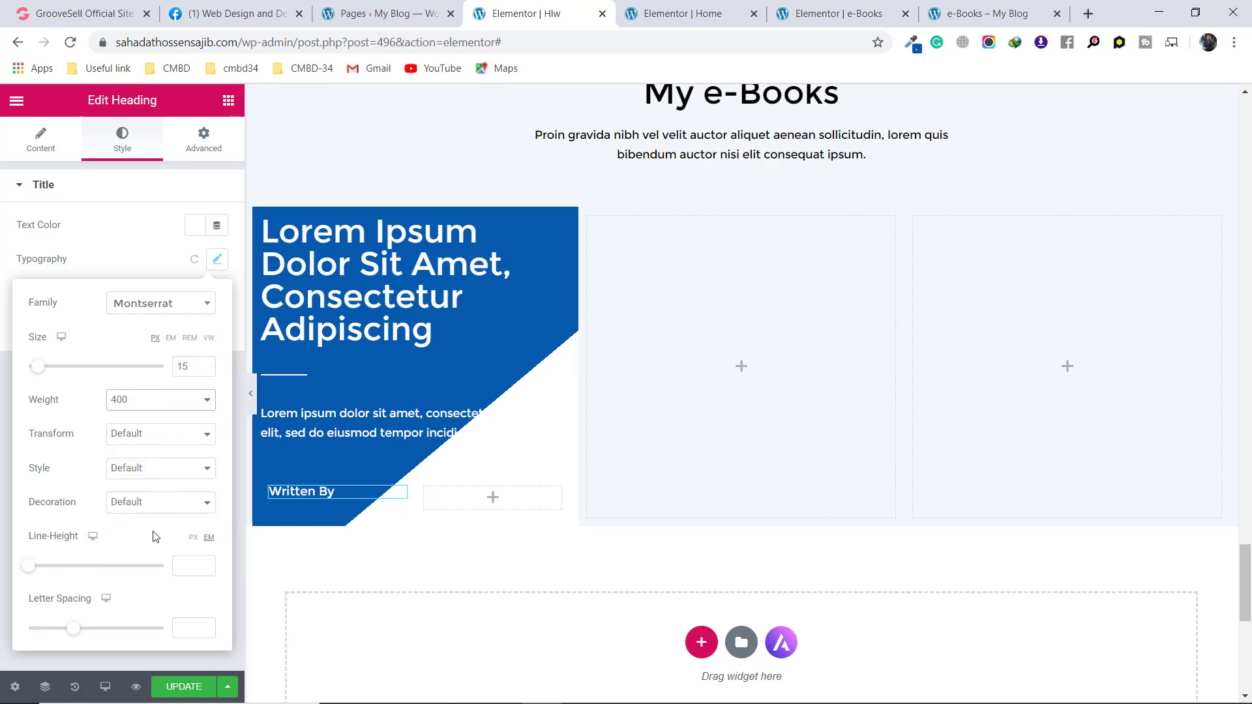
pyautogui.click(195, 541)
pyautogui.write('15')
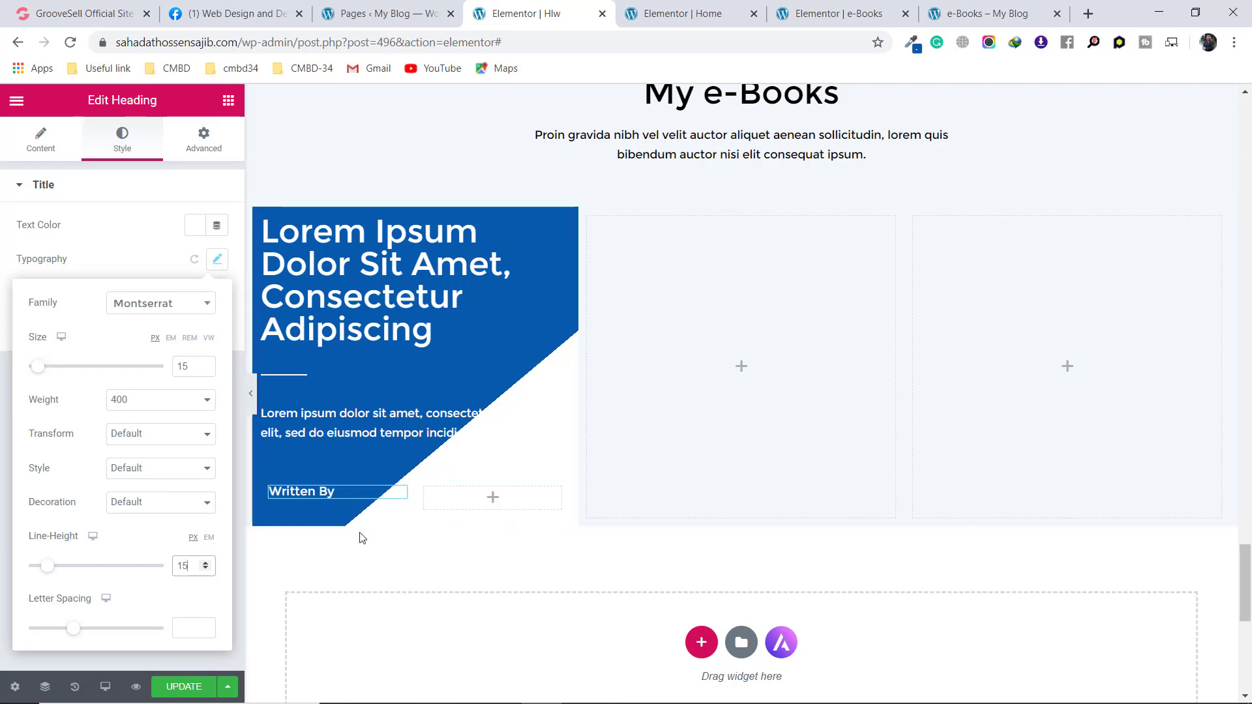
# Inspect the font settings of the author's name in the first card of the published e-Books page
pyautogui.scroll(-1, 358, 537)
pyautogui.click(1019, 7)
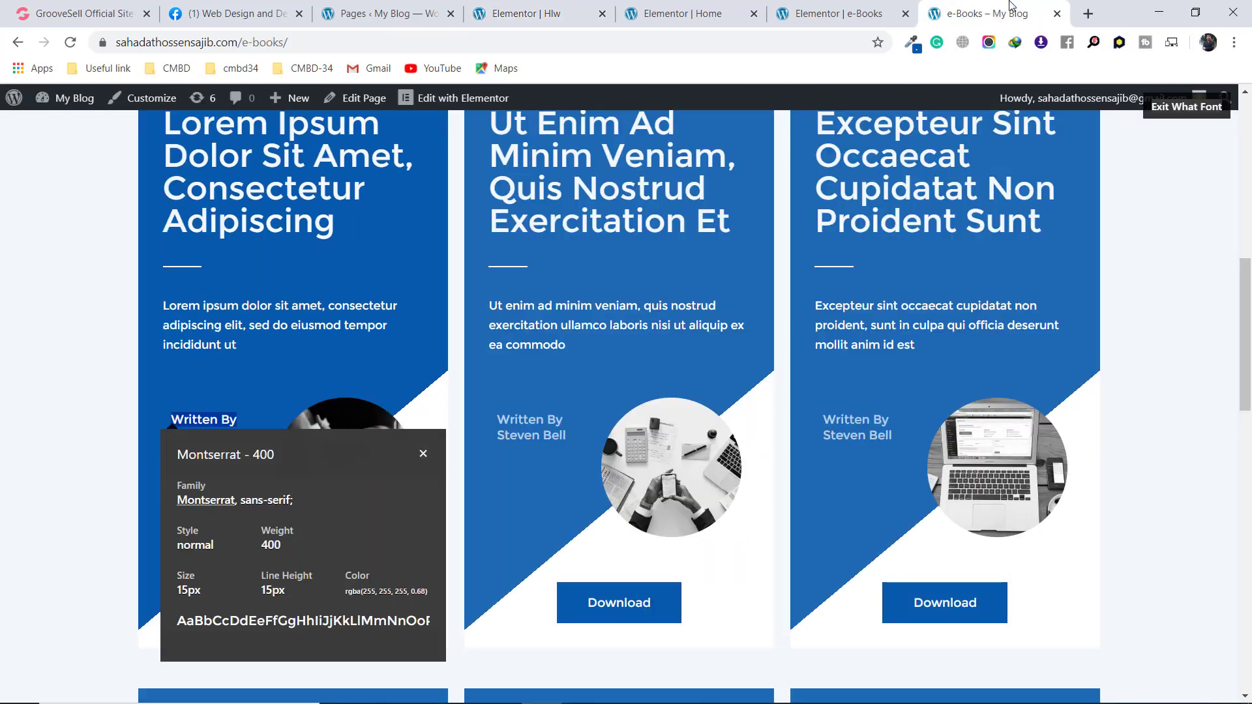
pyautogui.click(424, 453)
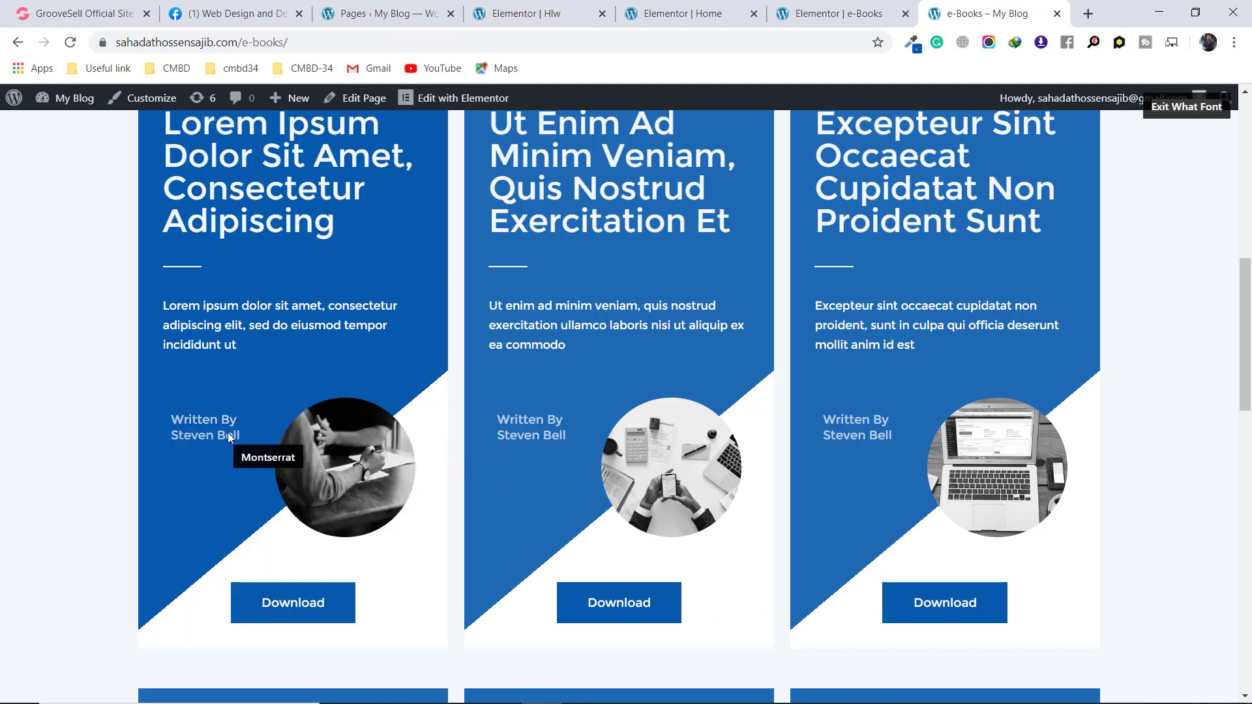
pyautogui.moveTo(184, 438); pyautogui.dragTo(173, 441)
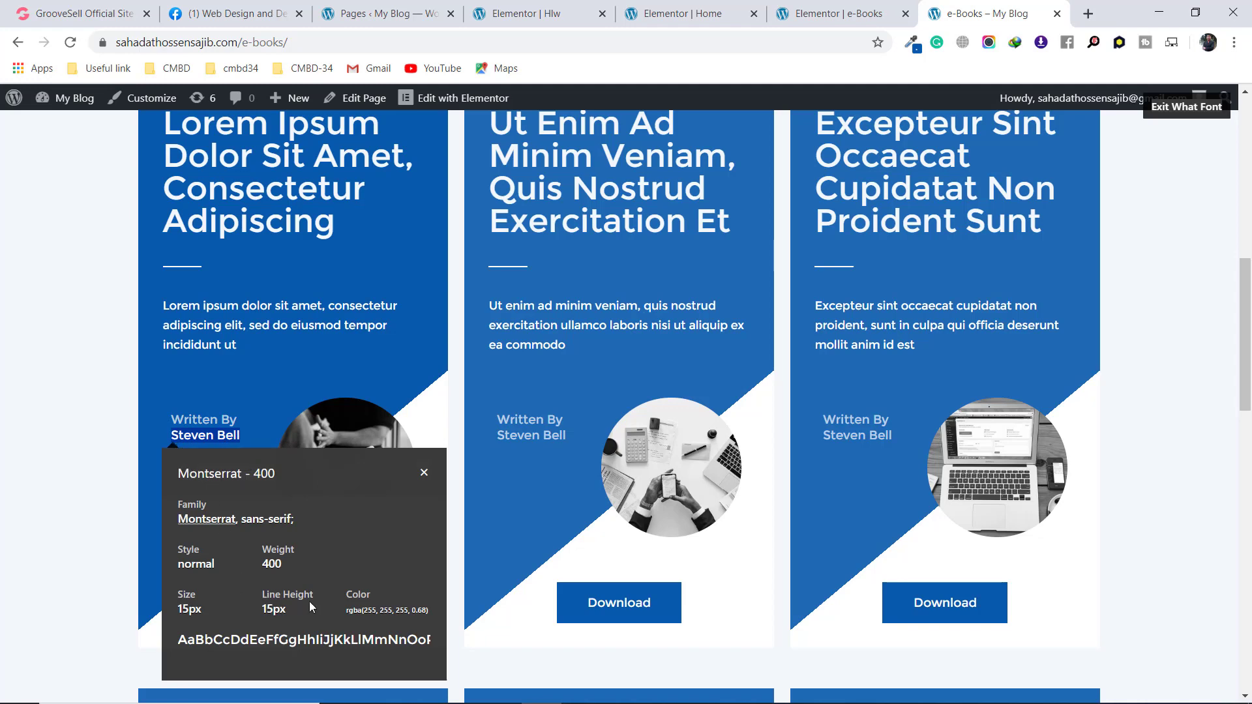
pyautogui.click(529, 13)
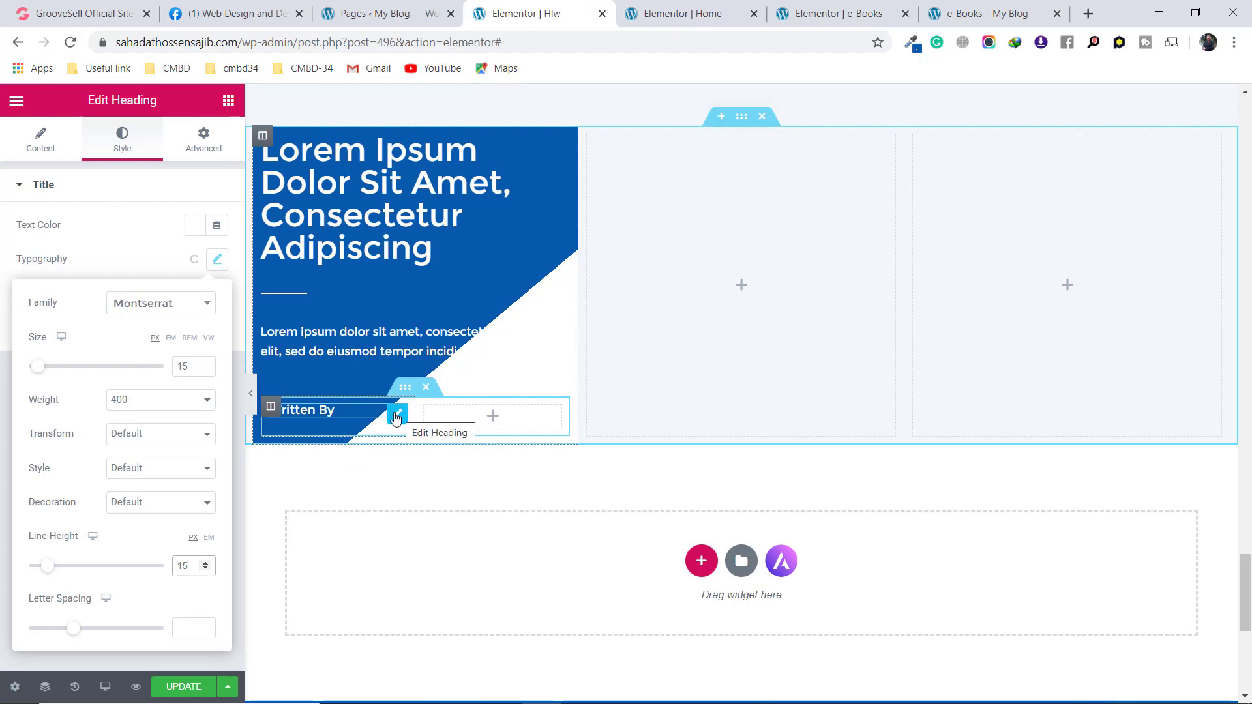
# Duplicate the "Written By" heading and replace the copy's title with the author's name
pyautogui.rightClick(396, 418)
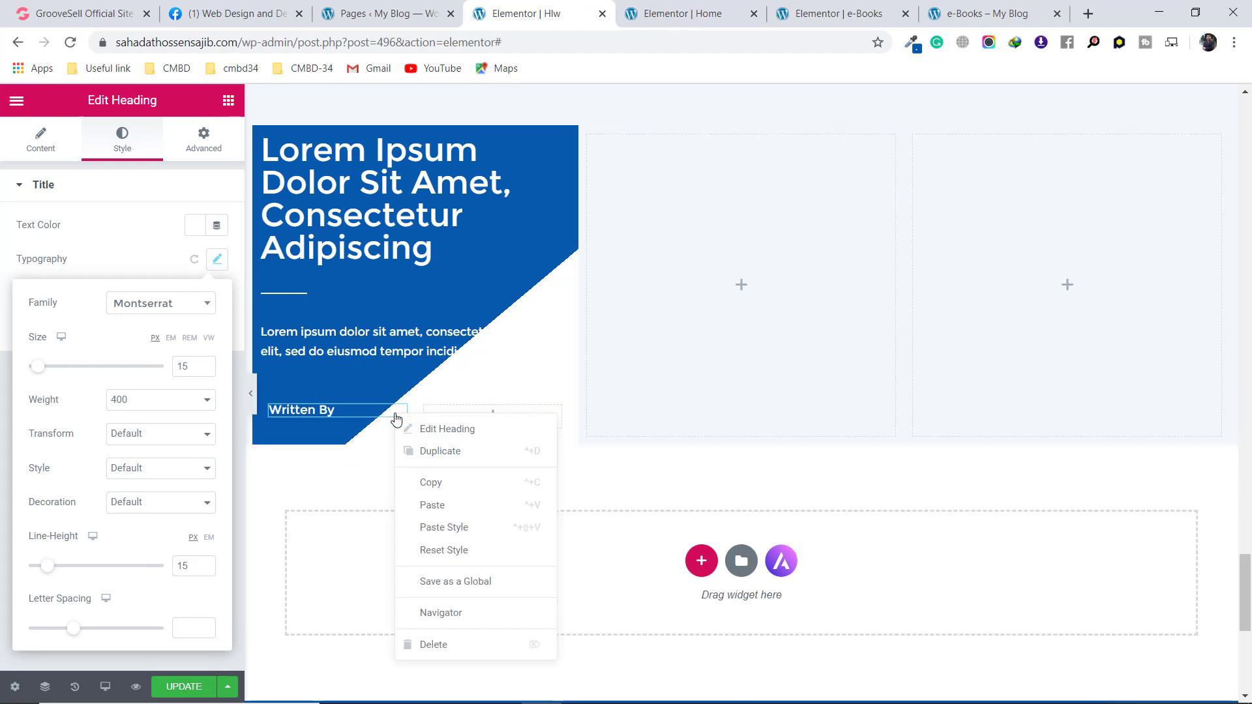
pyautogui.click(430, 449)
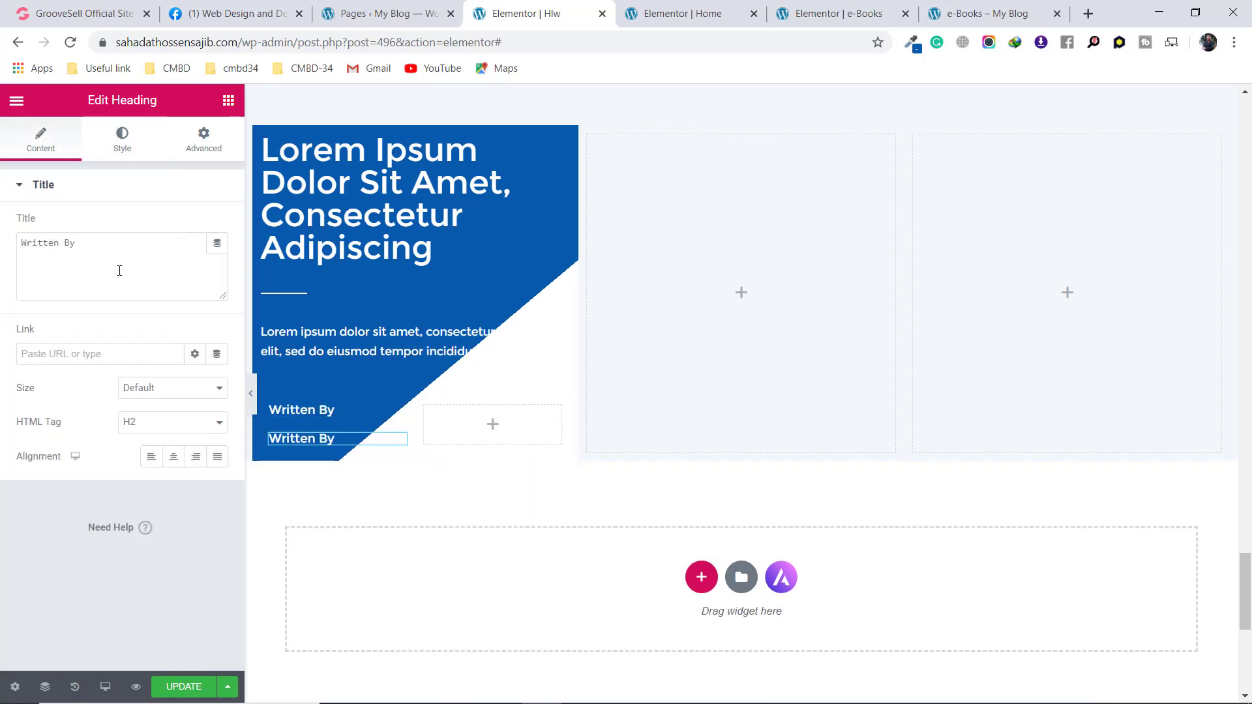
pyautogui.moveTo(76, 245); pyautogui.dragTo(18, 246)
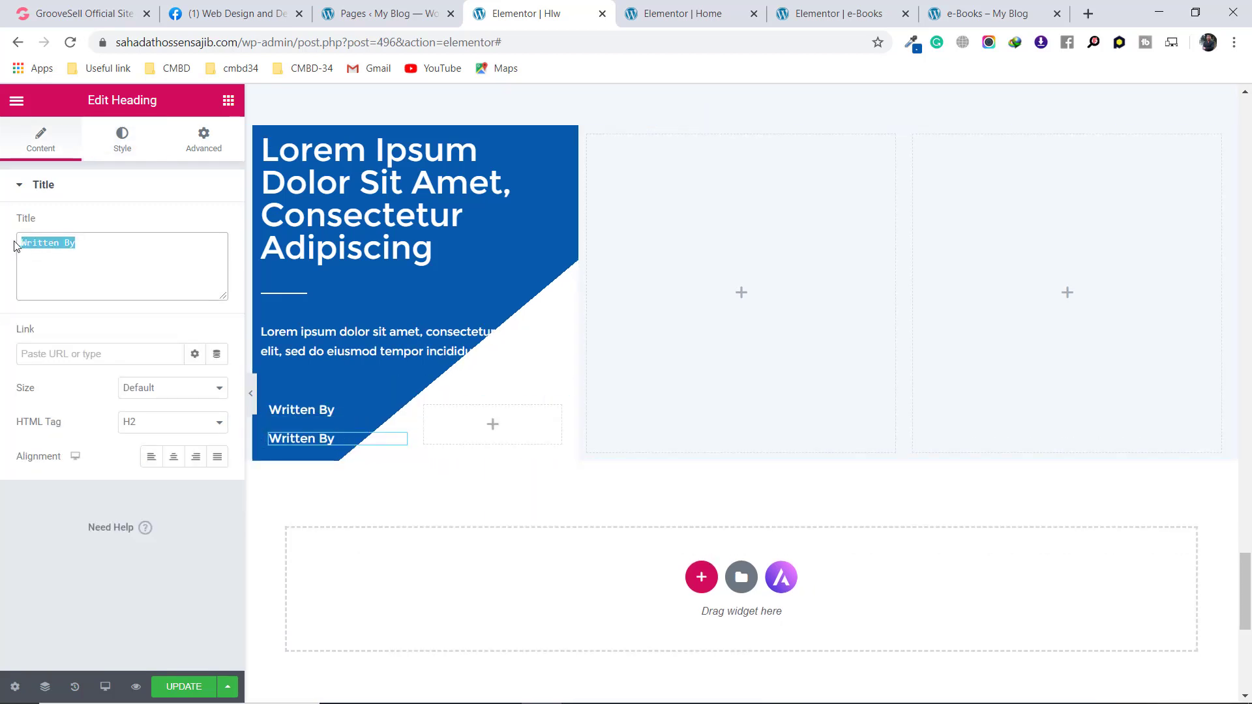
pyautogui.write('Steven Bell')
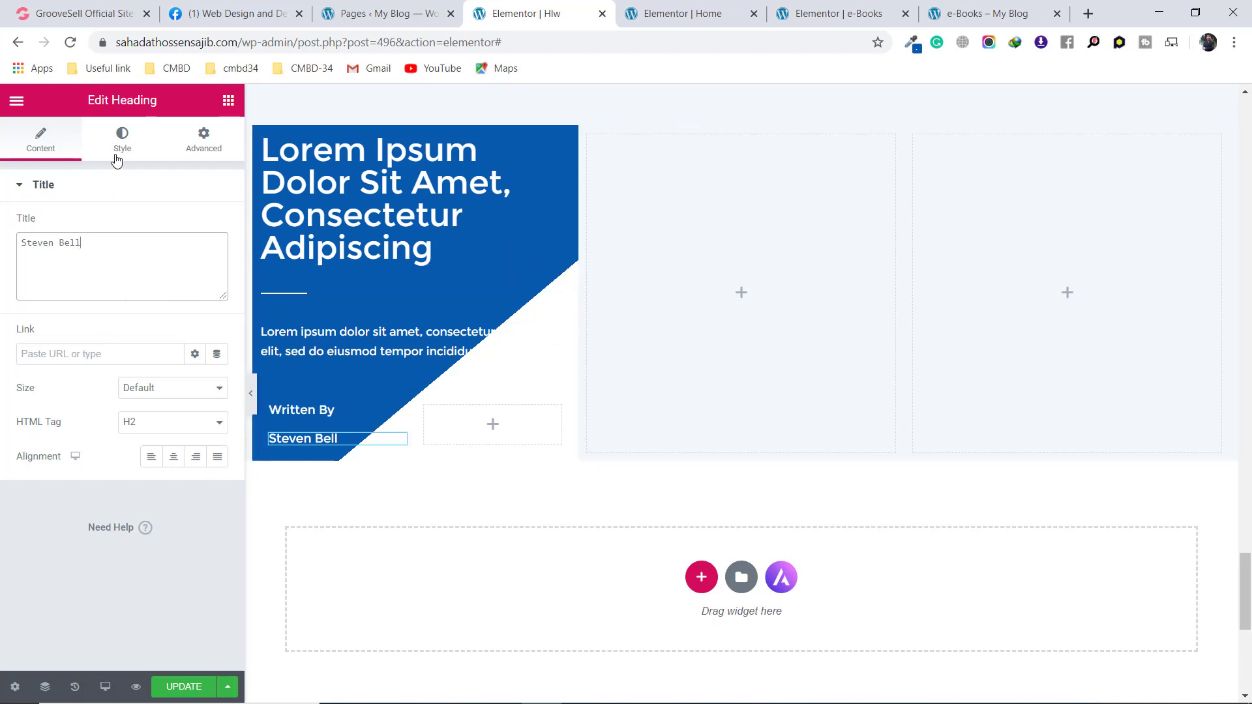
# Check the author line spacing on the published e-Books page and set the author name heading's top margin to -14 px with unlinked sides
pyautogui.click(204, 137)
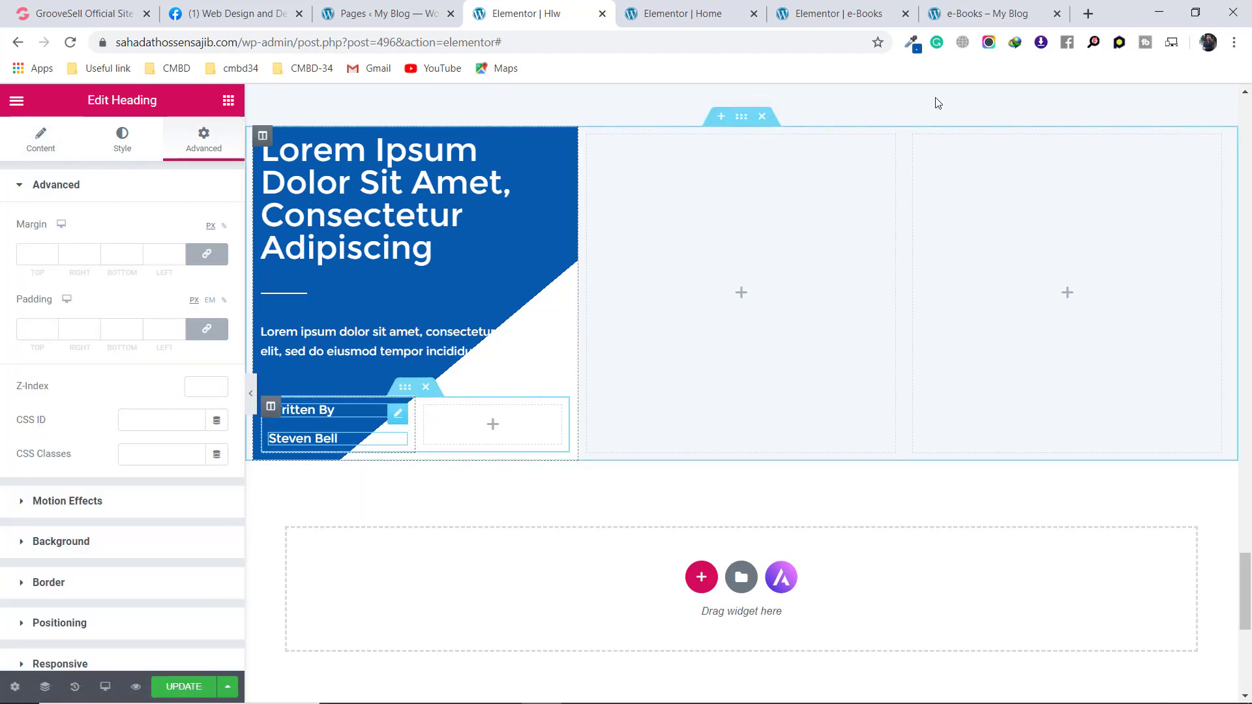
pyautogui.click(978, 14)
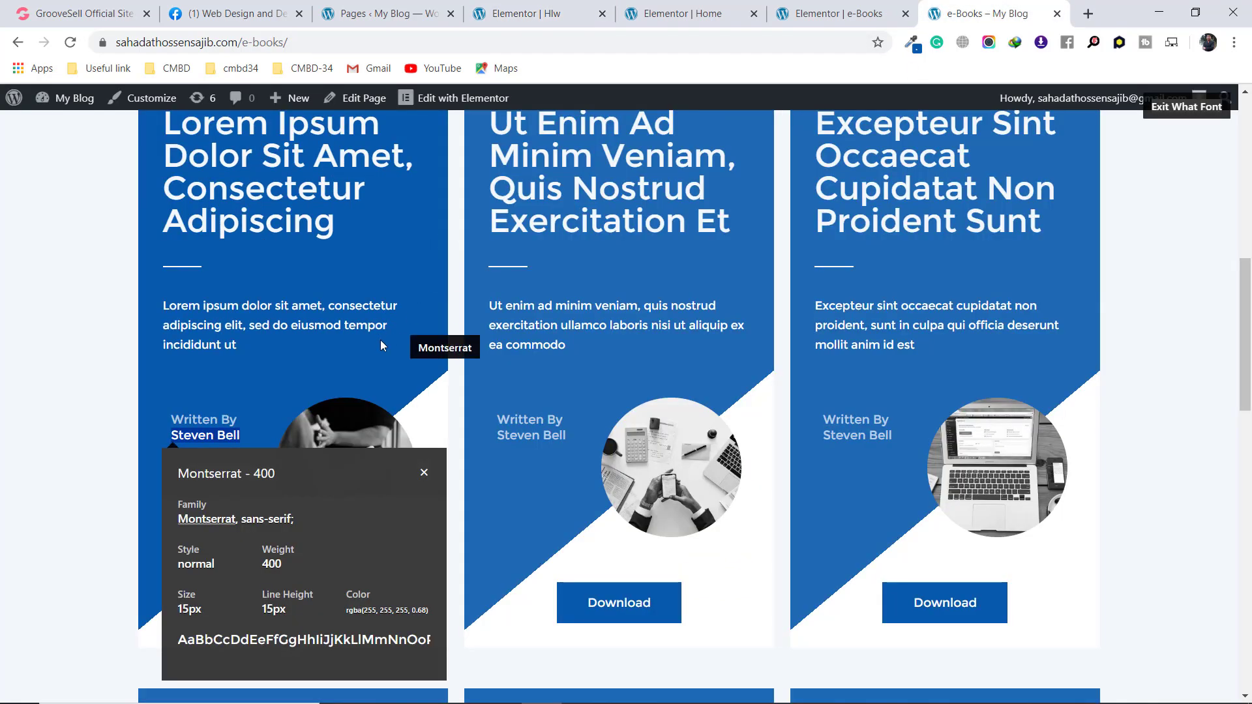
pyautogui.click(424, 473)
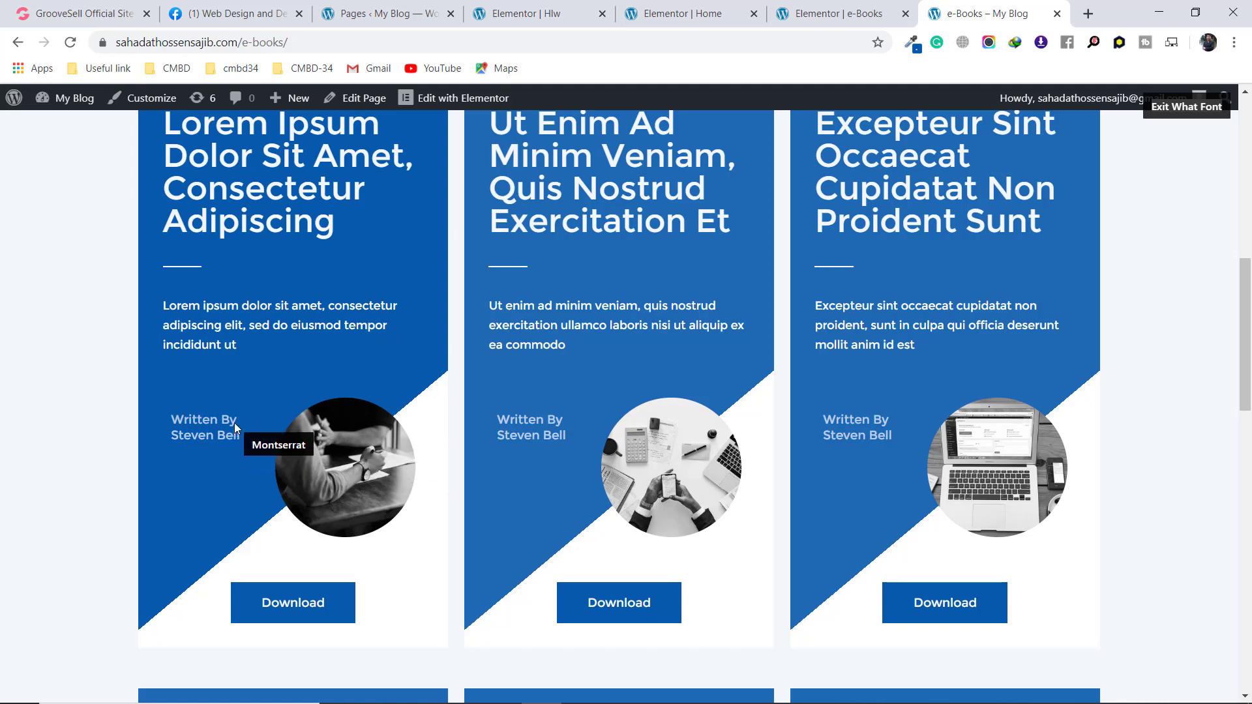
pyautogui.click(527, 14)
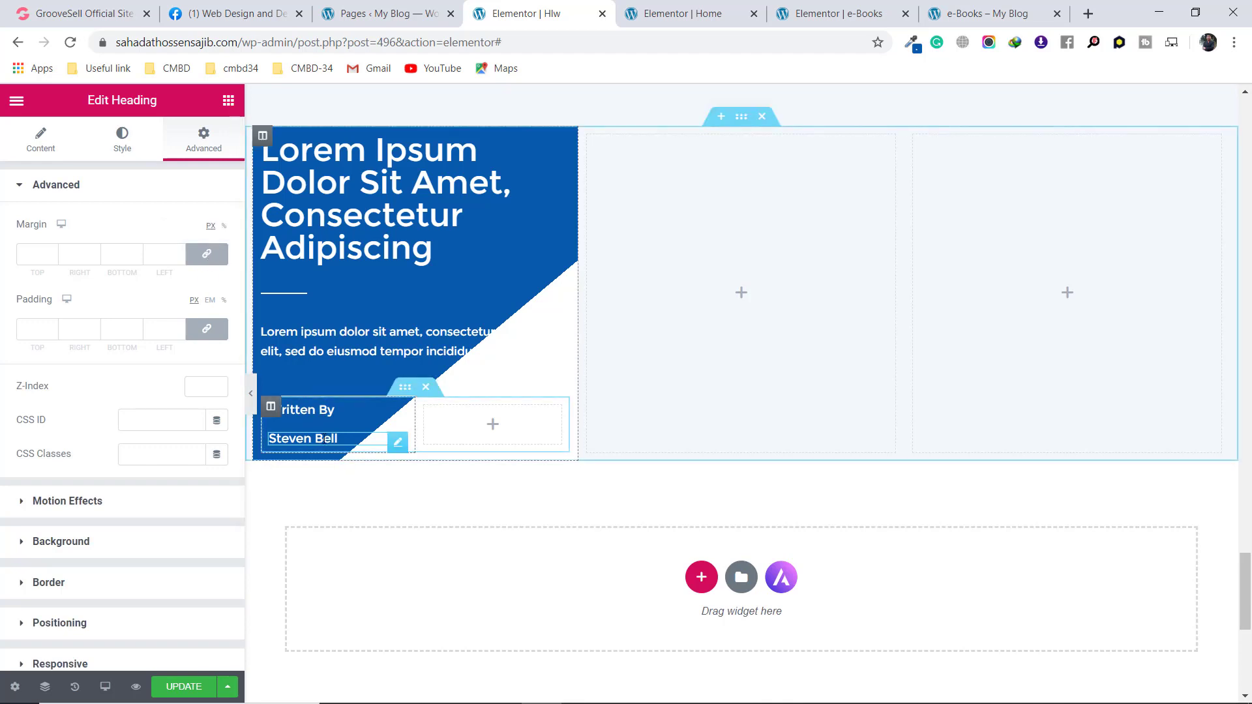
pyautogui.click(216, 258)
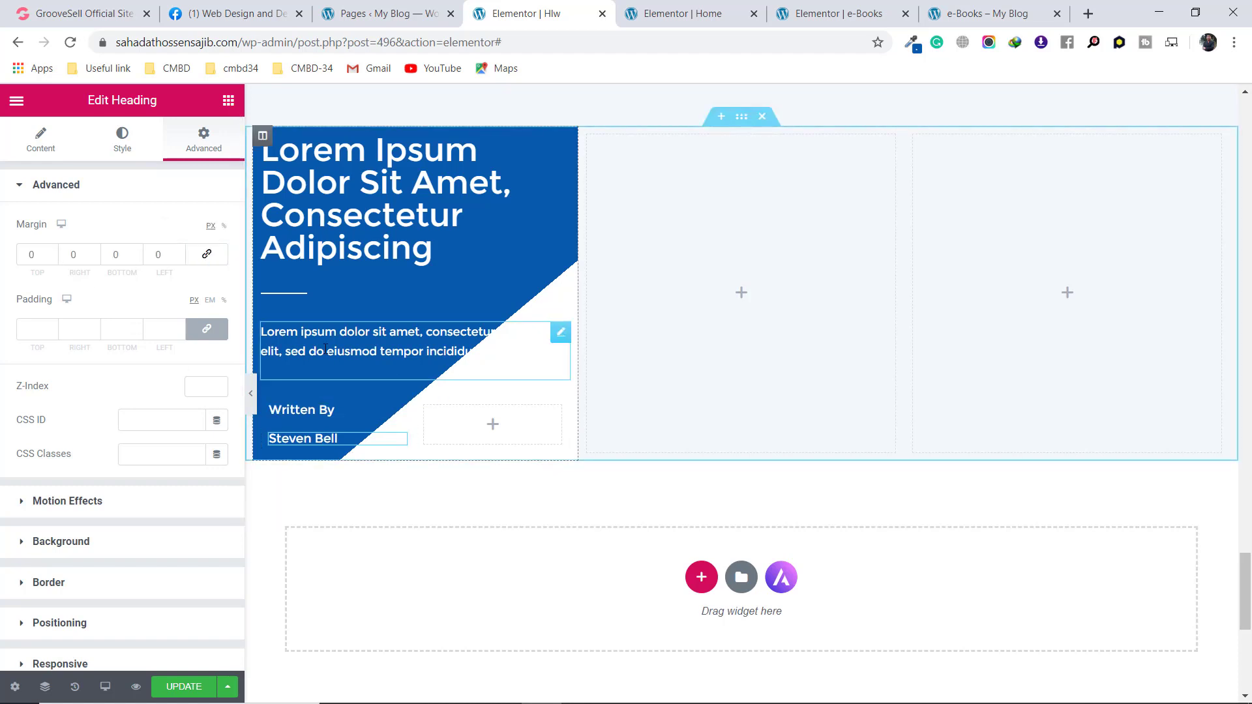
pyautogui.click(53, 260)
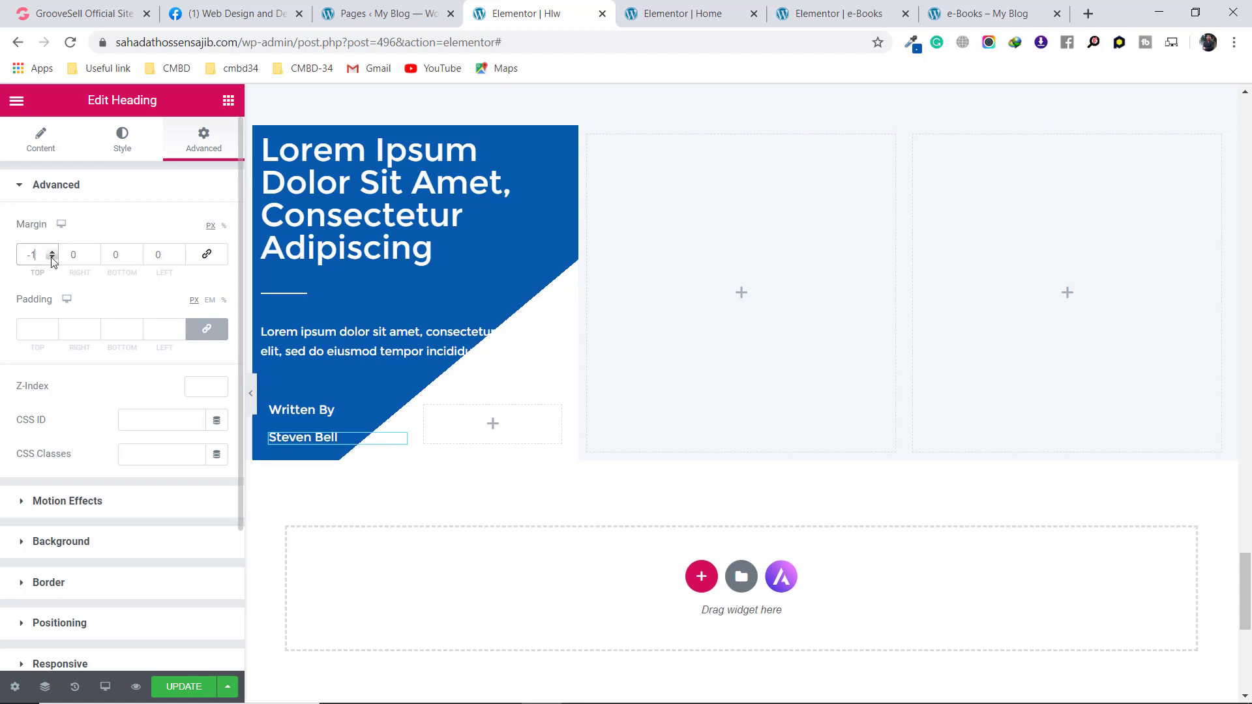
pyautogui.click(53, 259)
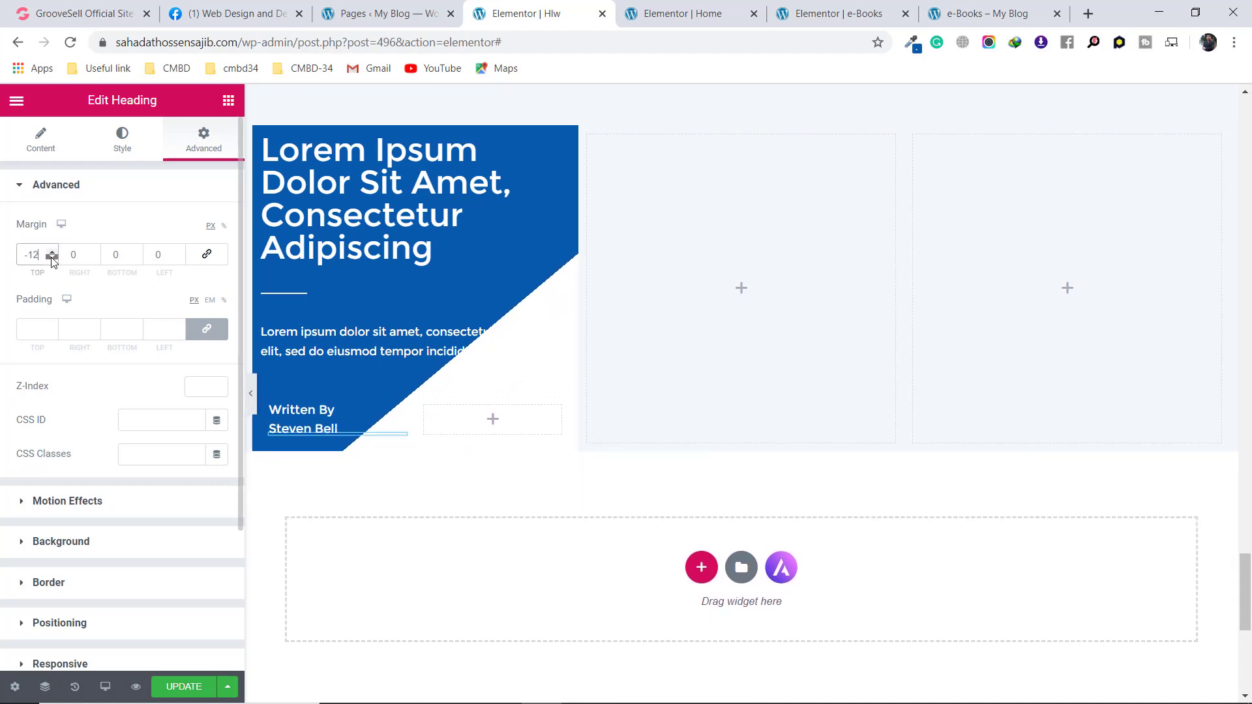
pyautogui.click(53, 260)
pyautogui.click(53, 259)
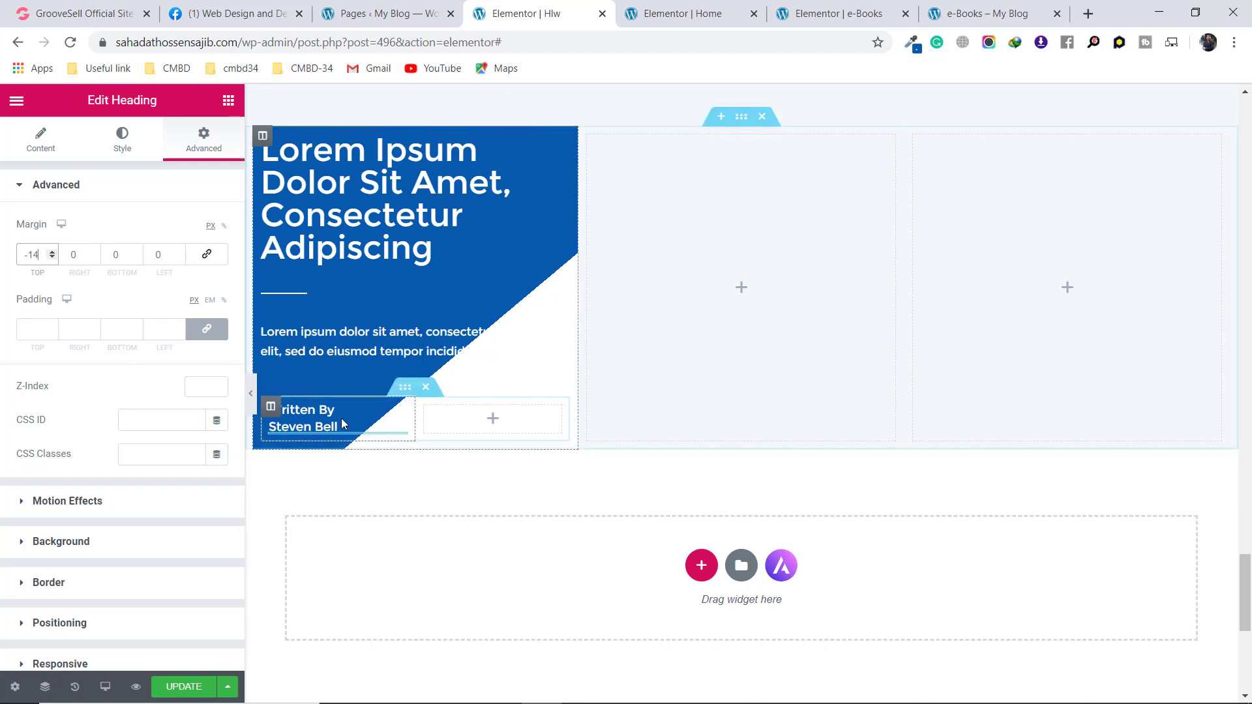
# Check the reference card on the e-Books page and add an Image widget to the inner section's empty second column
pyautogui.click(988, 13)
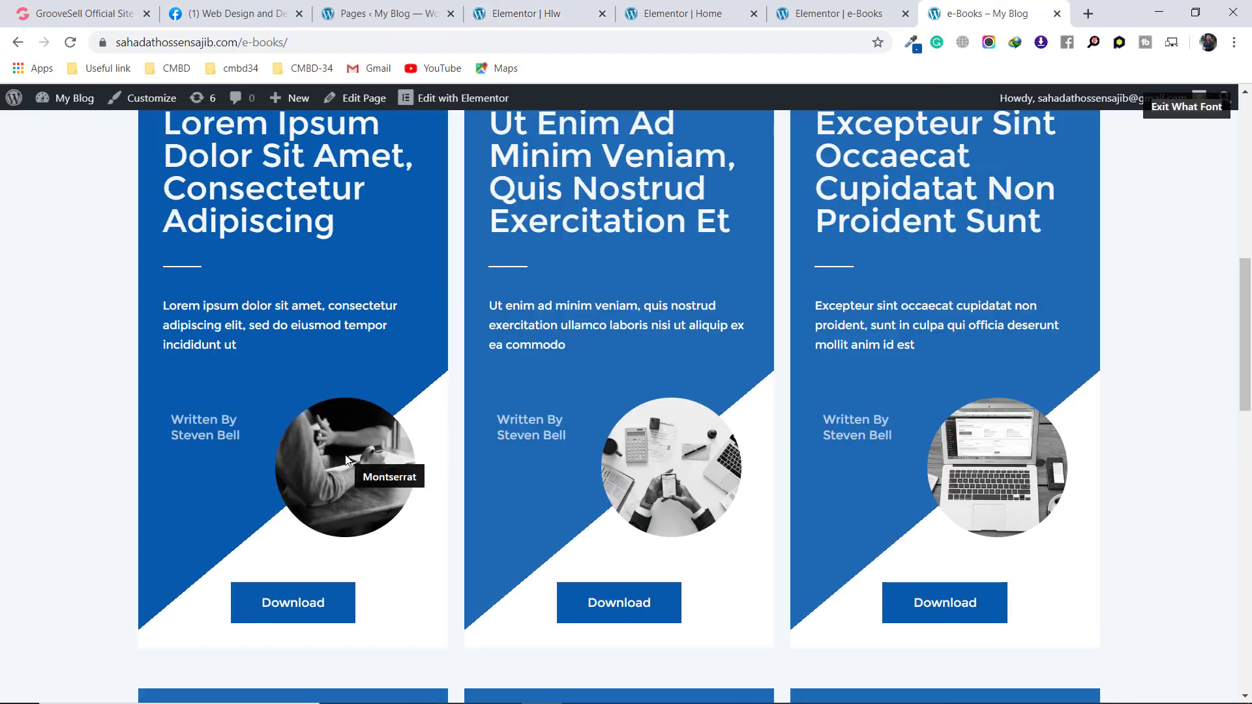
pyautogui.click(541, 8)
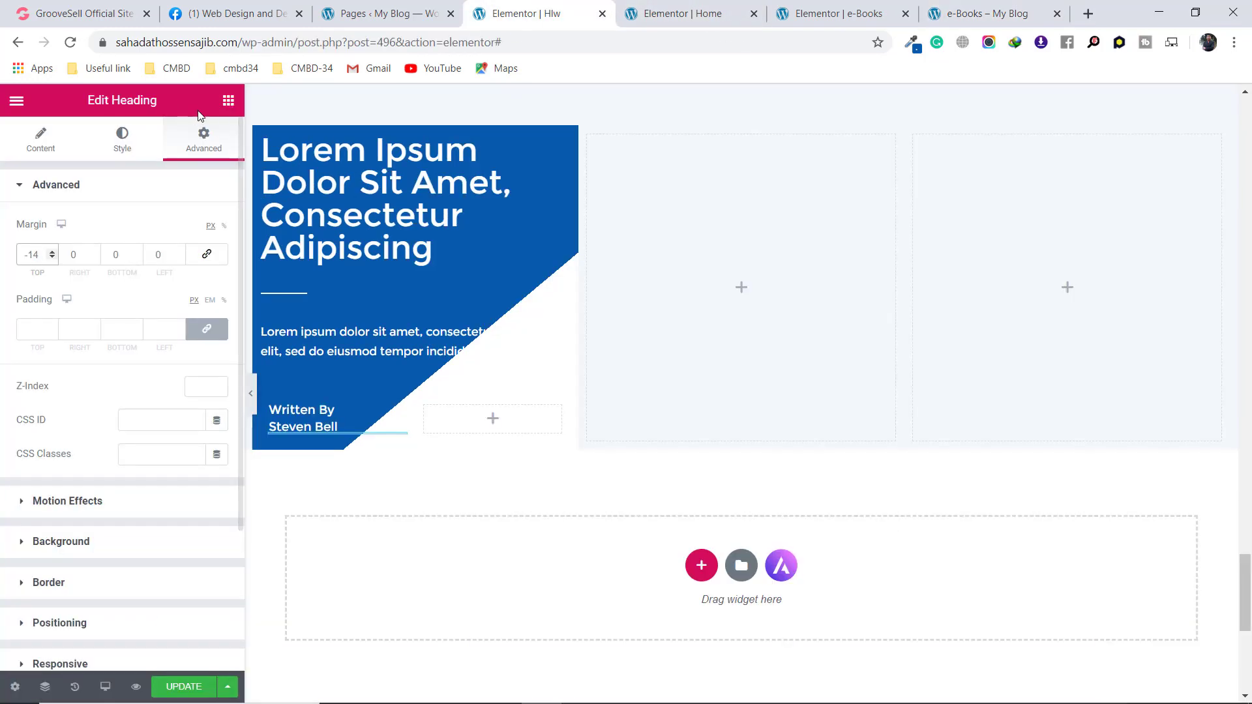
pyautogui.click(229, 100)
pyautogui.moveTo(62, 326); pyautogui.dragTo(450, 422)
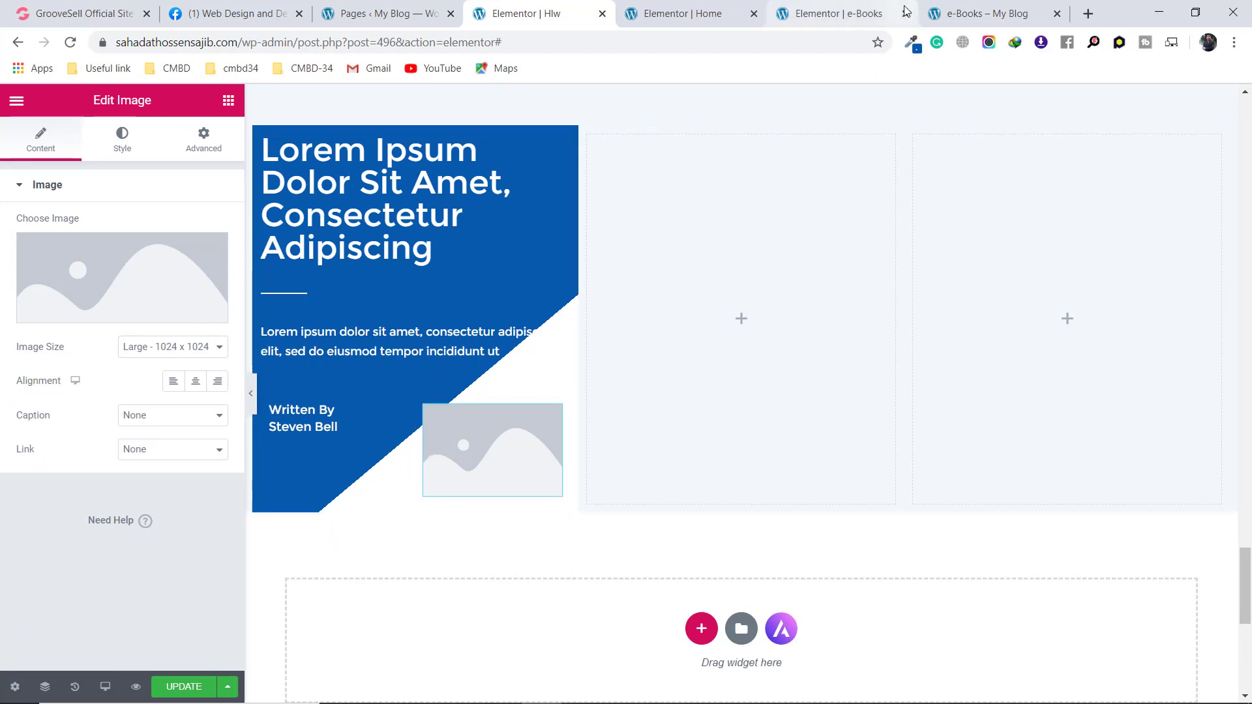
# Insert discussion.jpg from the media library into the Image widget and compare it with the reference card on the e-Books page
pyautogui.click(128, 291)
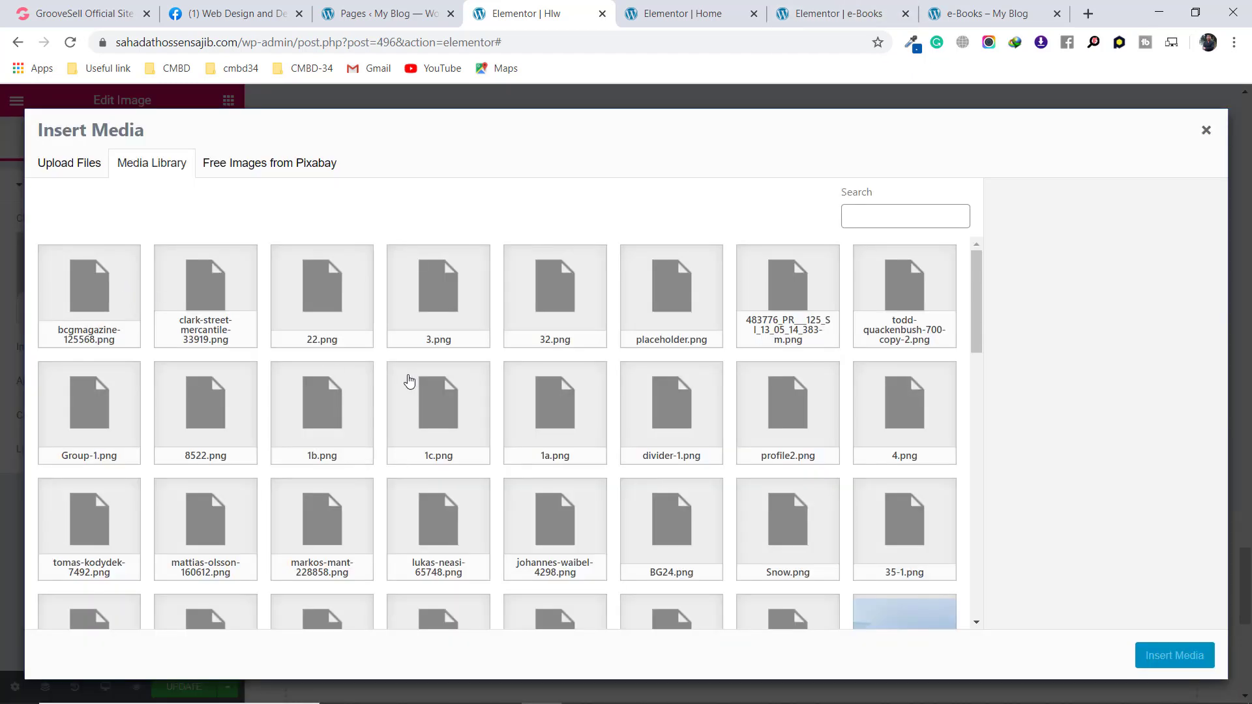
pyautogui.scroll(-10, 409, 382)
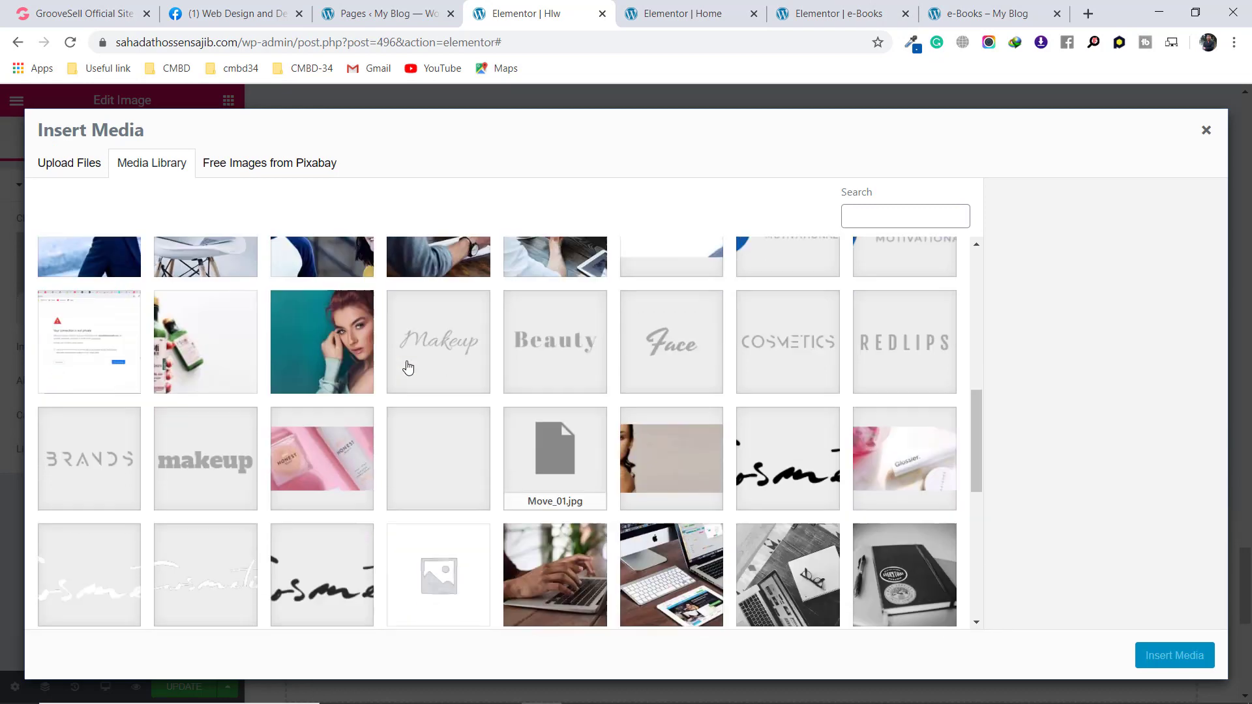
pyautogui.scroll(-3, 408, 368)
pyautogui.click(227, 461)
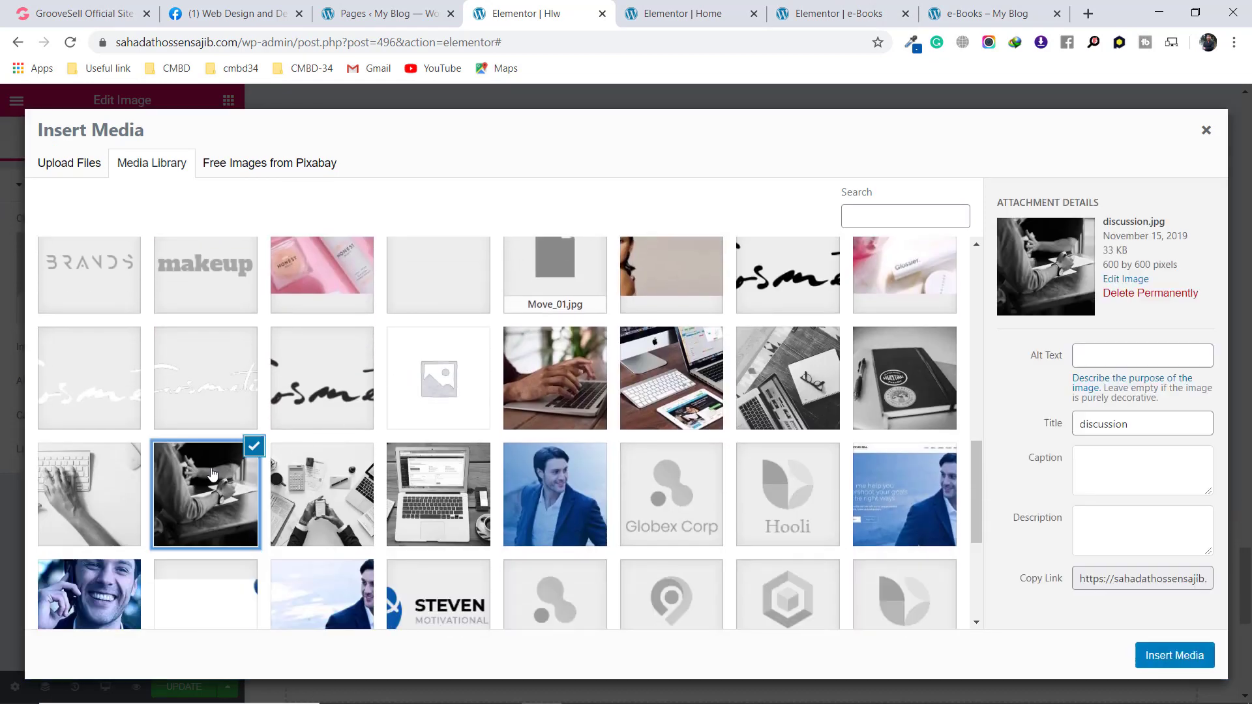
pyautogui.click(1165, 659)
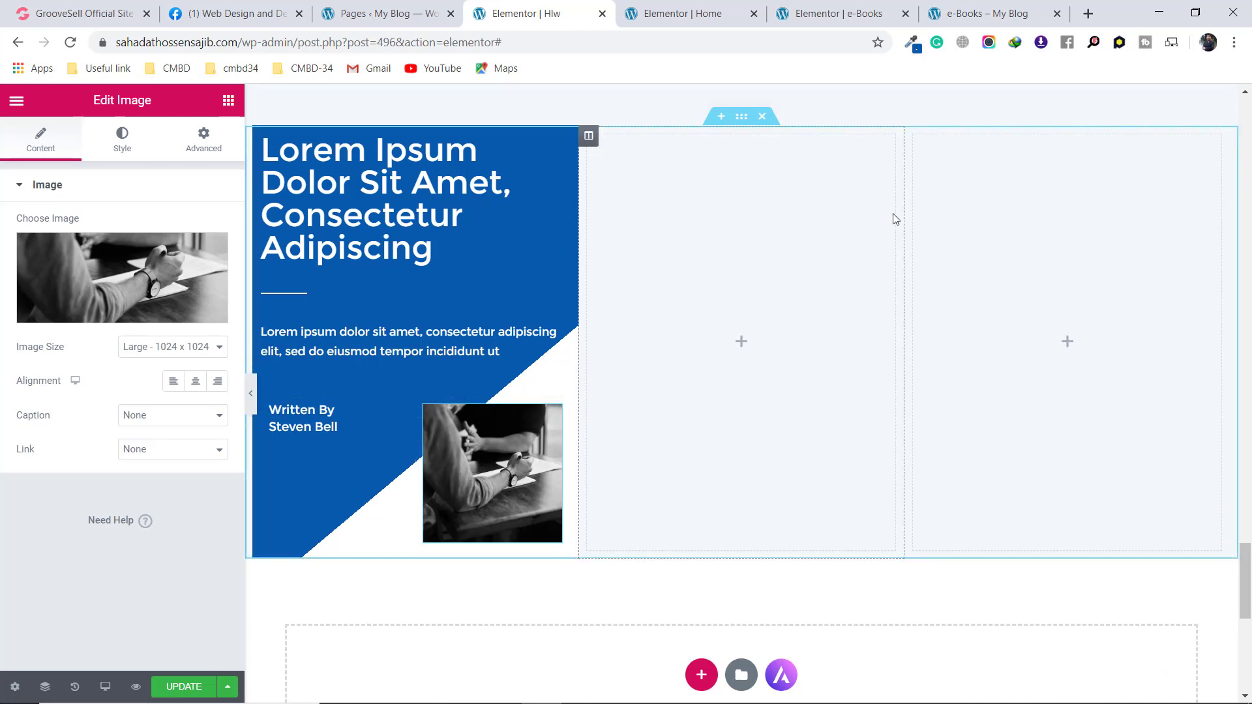
pyautogui.click(988, 13)
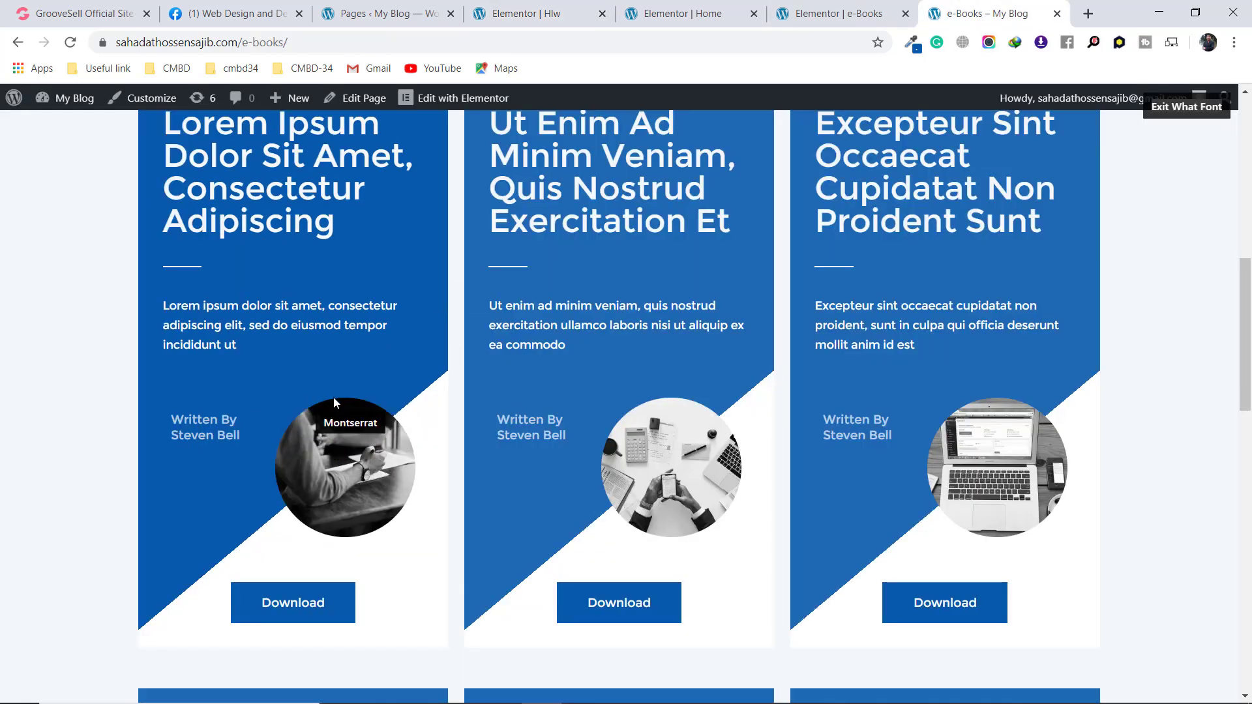
pyautogui.click(608, 10)
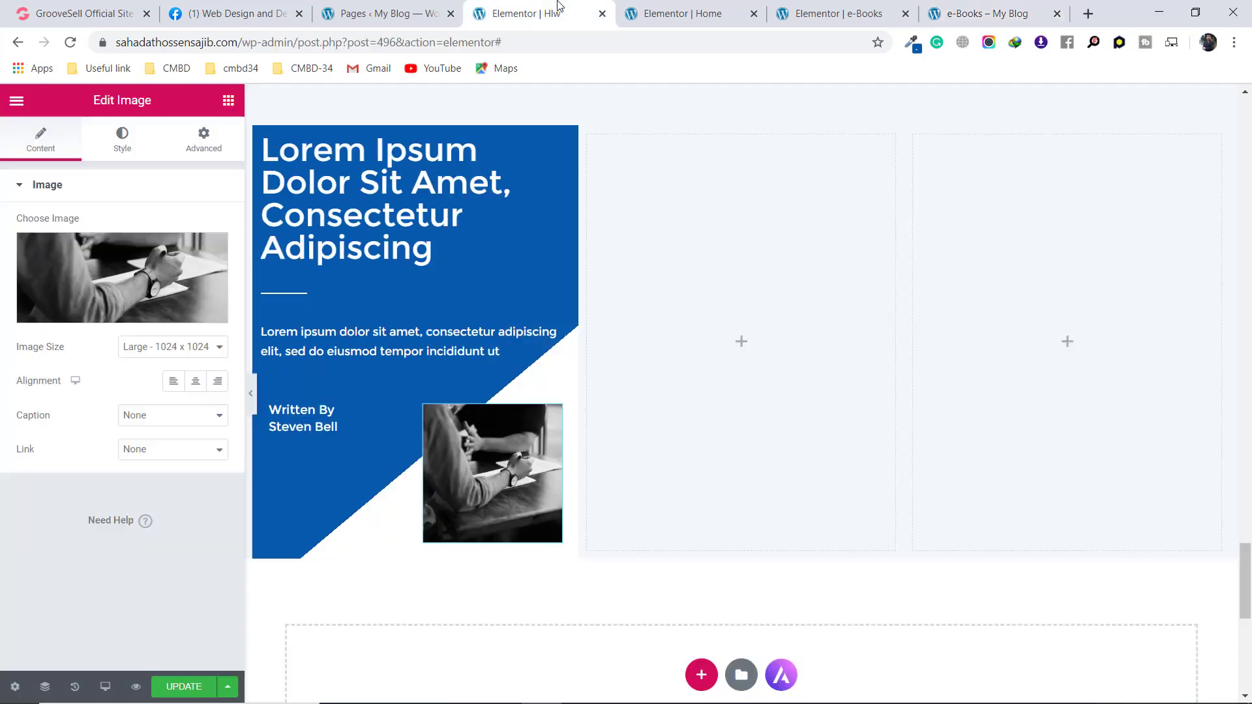
# Round the card image into a circle by setting its border radius to 107 px on all corners
pyautogui.click(133, 144)
pyautogui.scroll(-1, 56, 475)
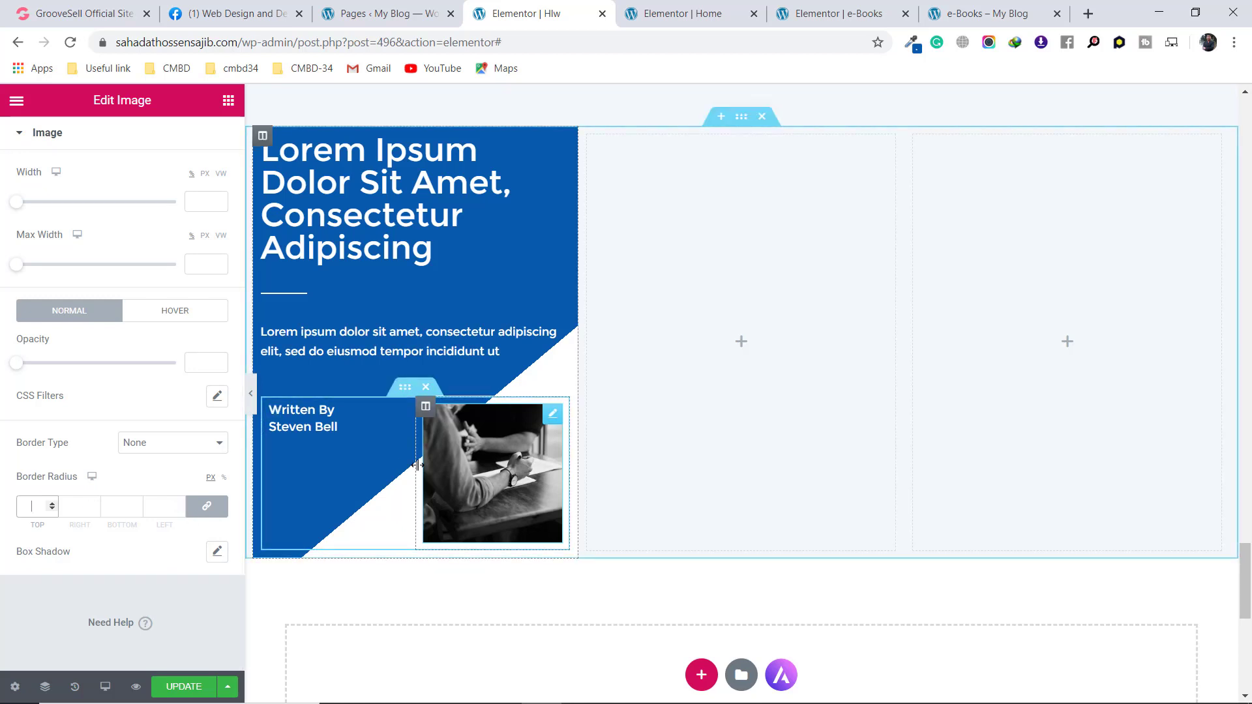
pyautogui.click(31, 515)
pyautogui.write('50')
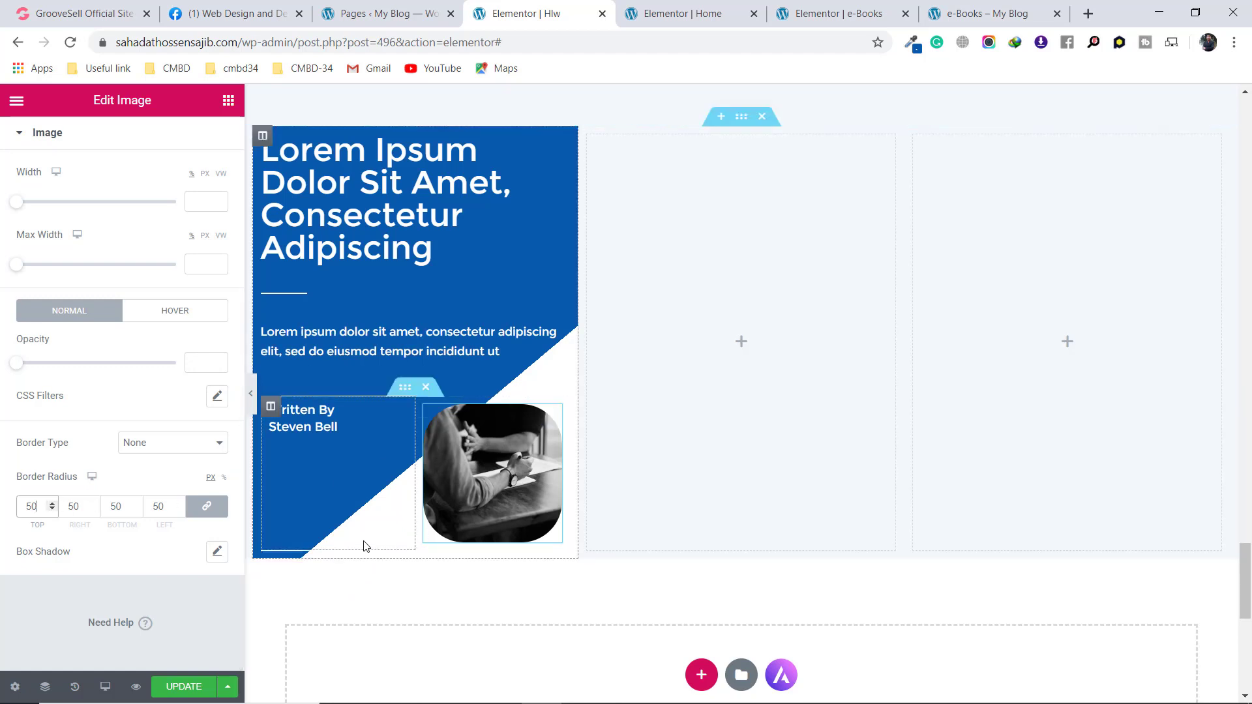
pyautogui.scroll(20, 51, 506)
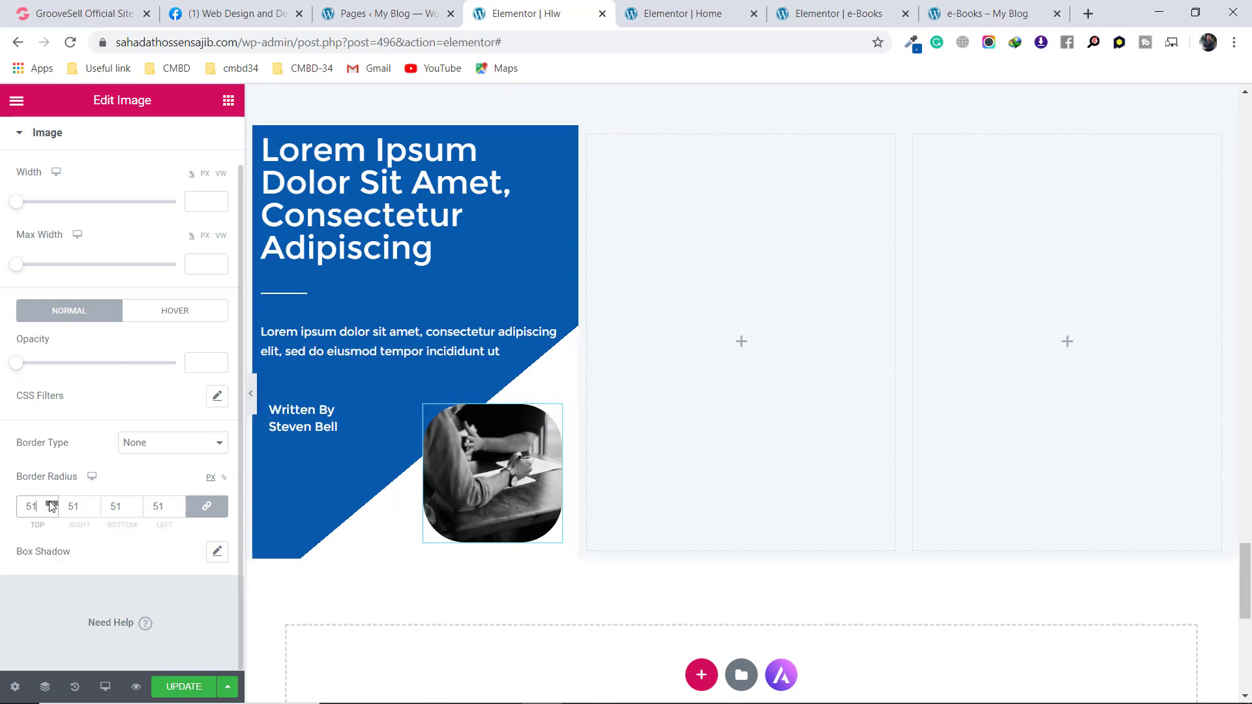
pyautogui.scroll(20, 52, 506)
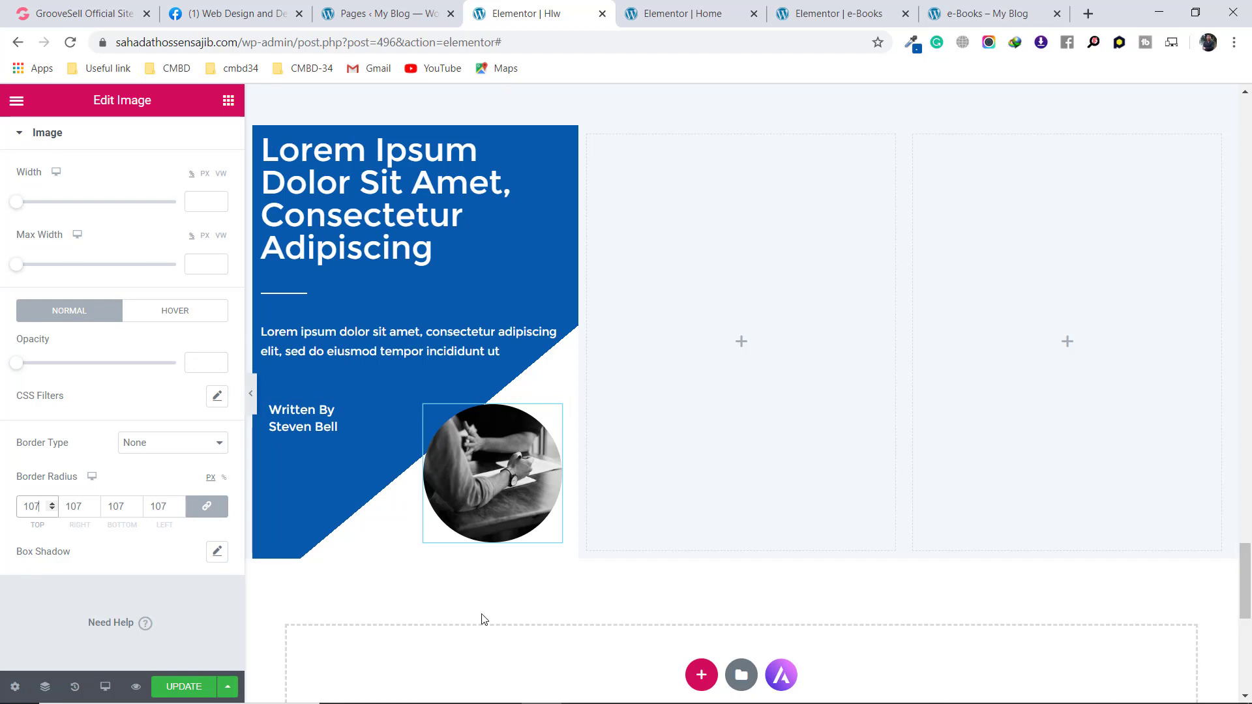
# Compare the image proportions with the reference card and widen the inner section's image column by narrowing the author text column
pyautogui.click(986, 13)
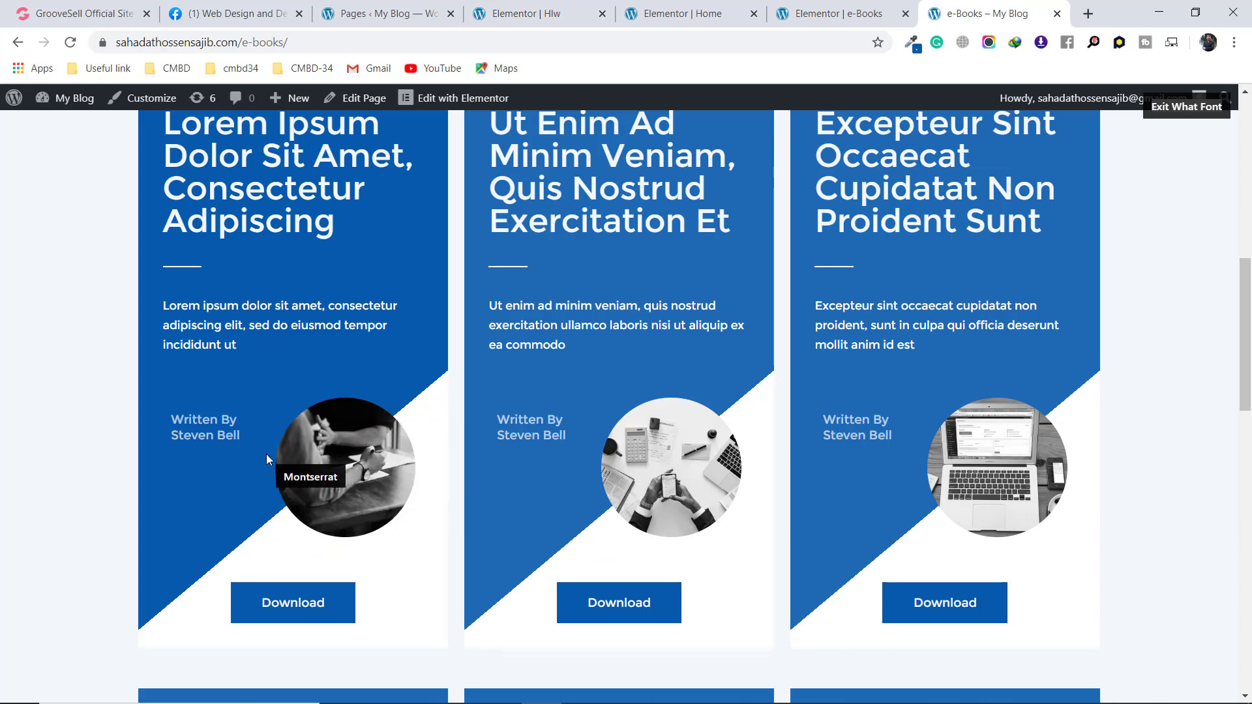
pyautogui.click(854, 7)
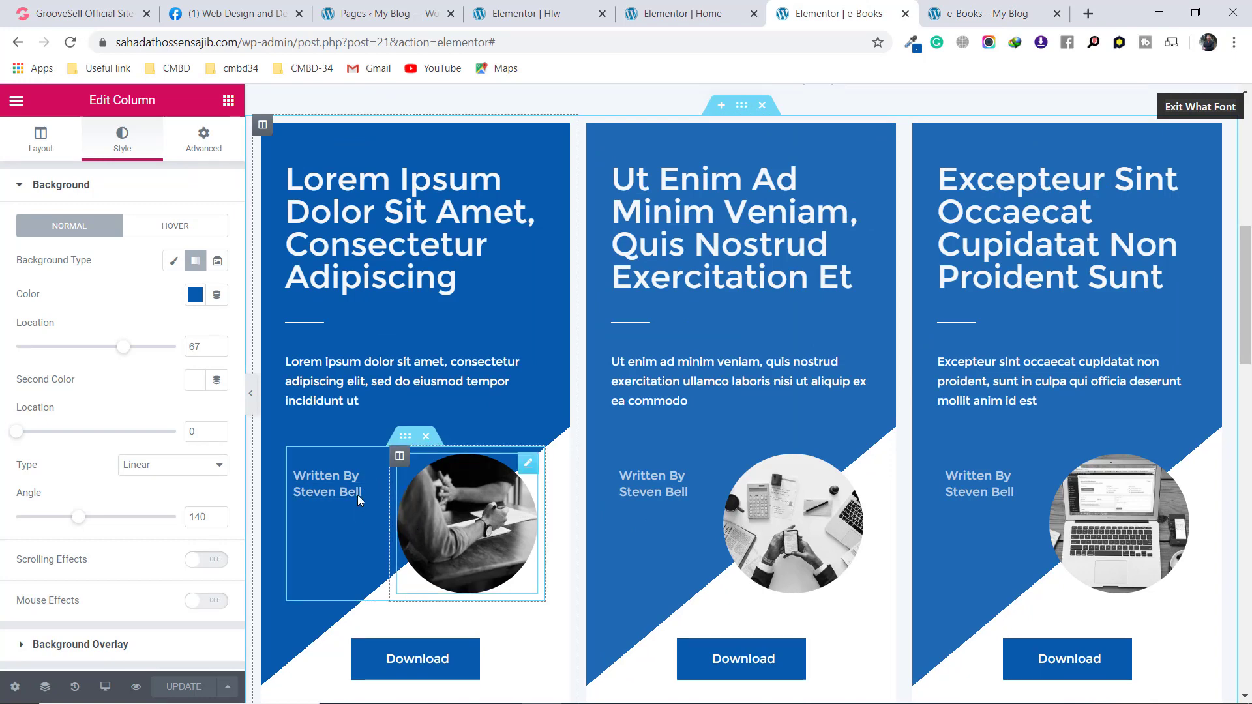
pyautogui.click(561, 8)
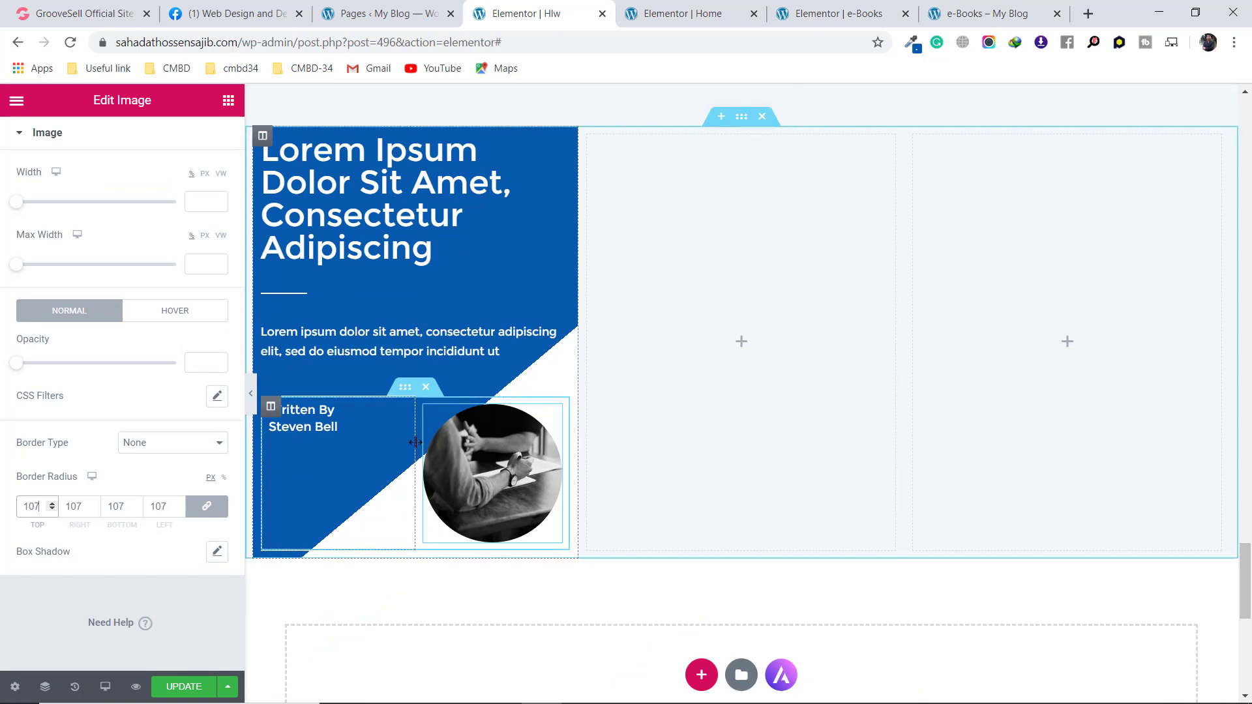
pyautogui.moveTo(415, 442); pyautogui.dragTo(379, 443)
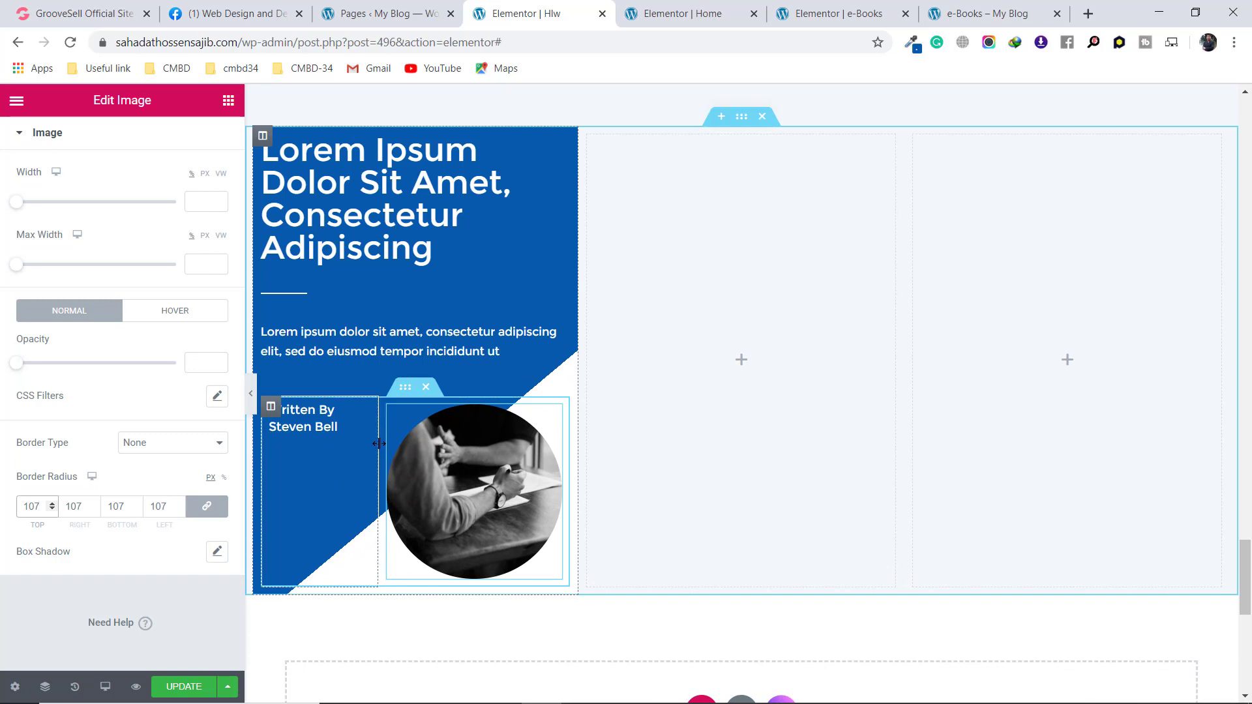
pyautogui.moveTo(379, 444); pyautogui.dragTo(378, 450)
pyautogui.moveTo(378, 448); pyautogui.dragTo(385, 446)
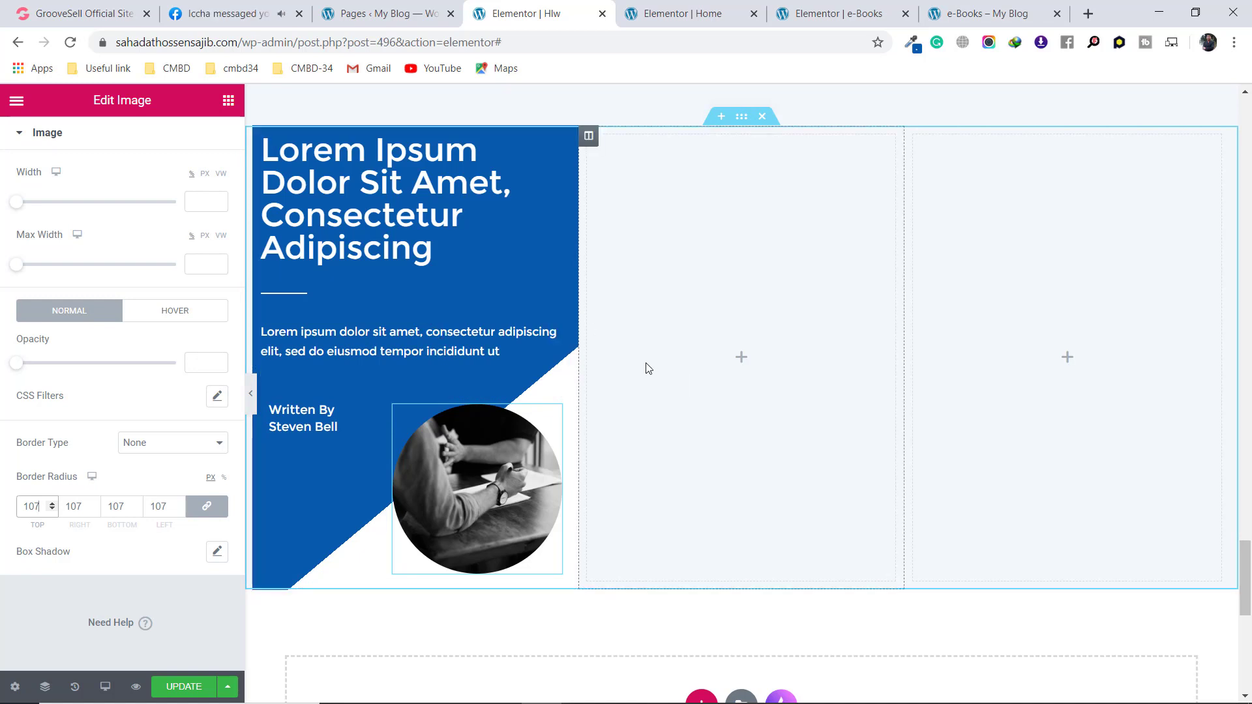
# Check the reference card's button on the published e-Books page and add a Button widget below the card's inner section
pyautogui.scroll(-2, 646, 369)
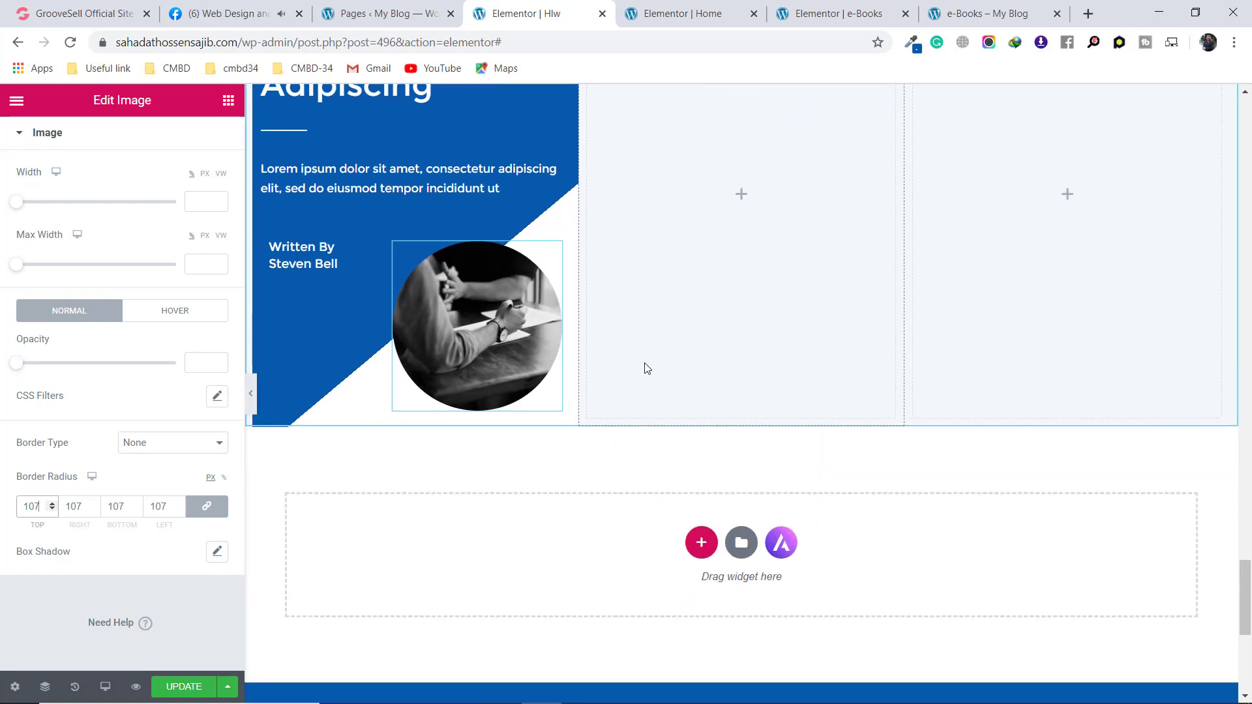
pyautogui.click(1021, 5)
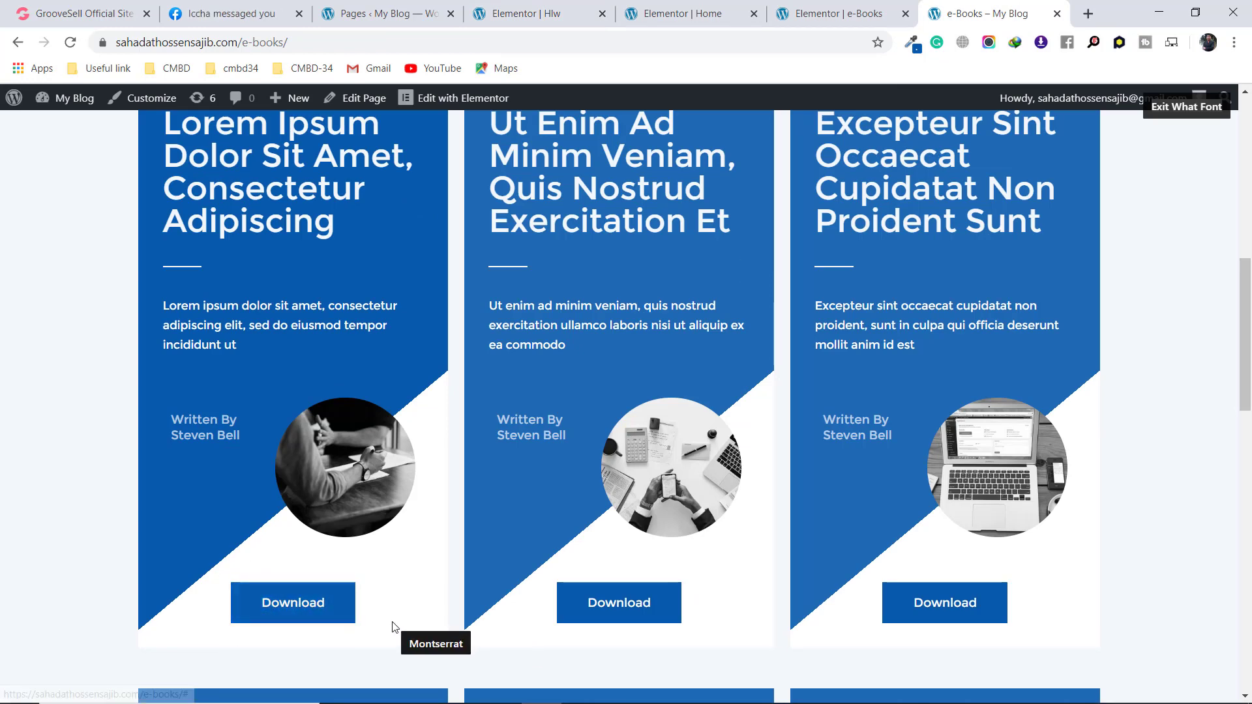
pyautogui.click(508, 13)
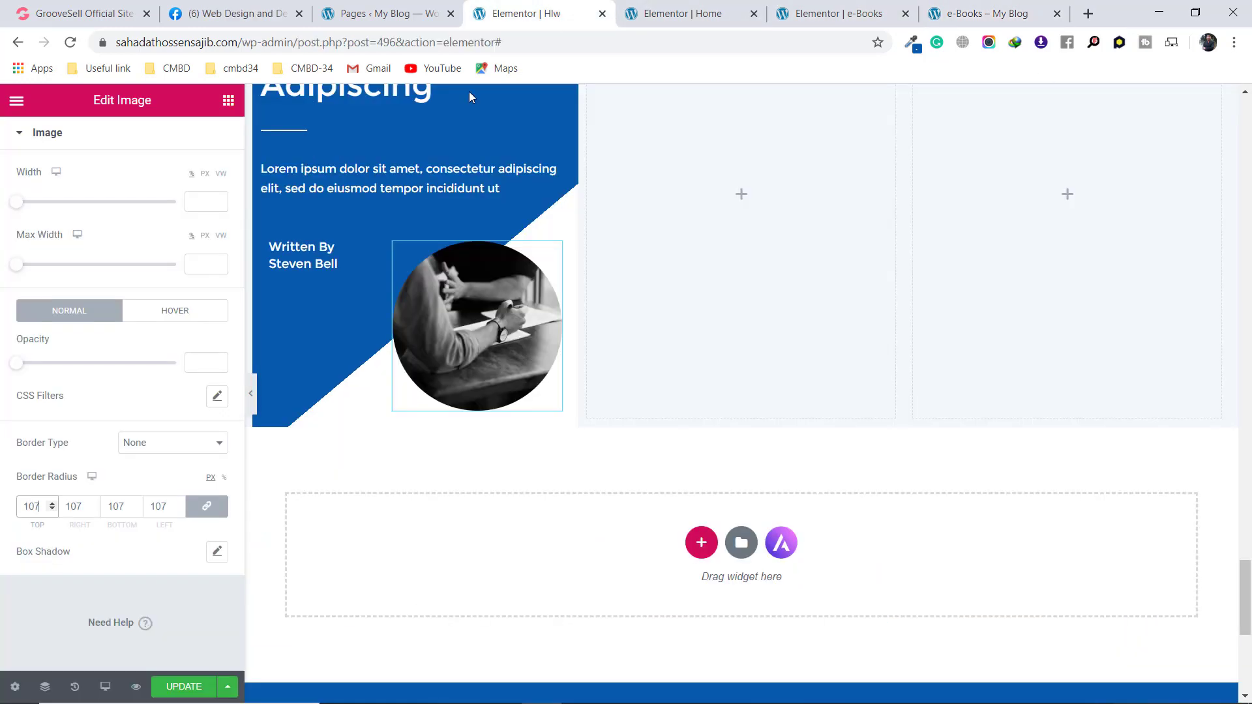
pyautogui.click(228, 99)
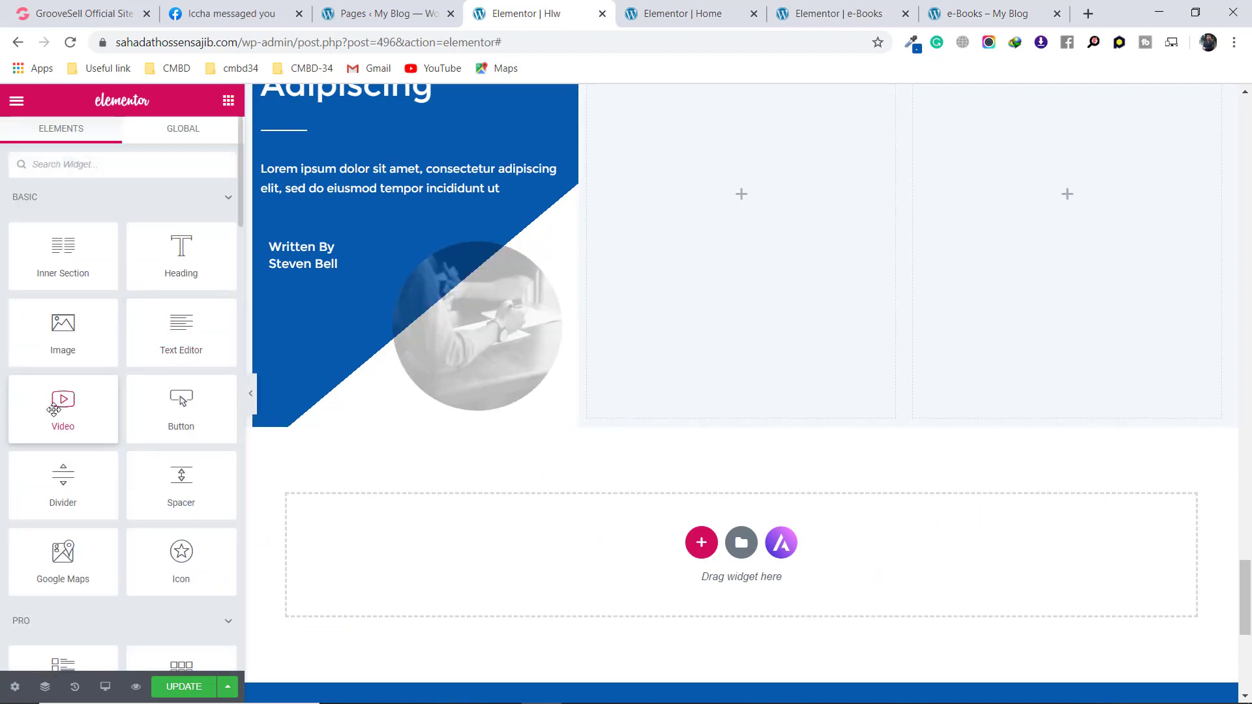
pyautogui.moveTo(177, 403); pyautogui.dragTo(404, 427)
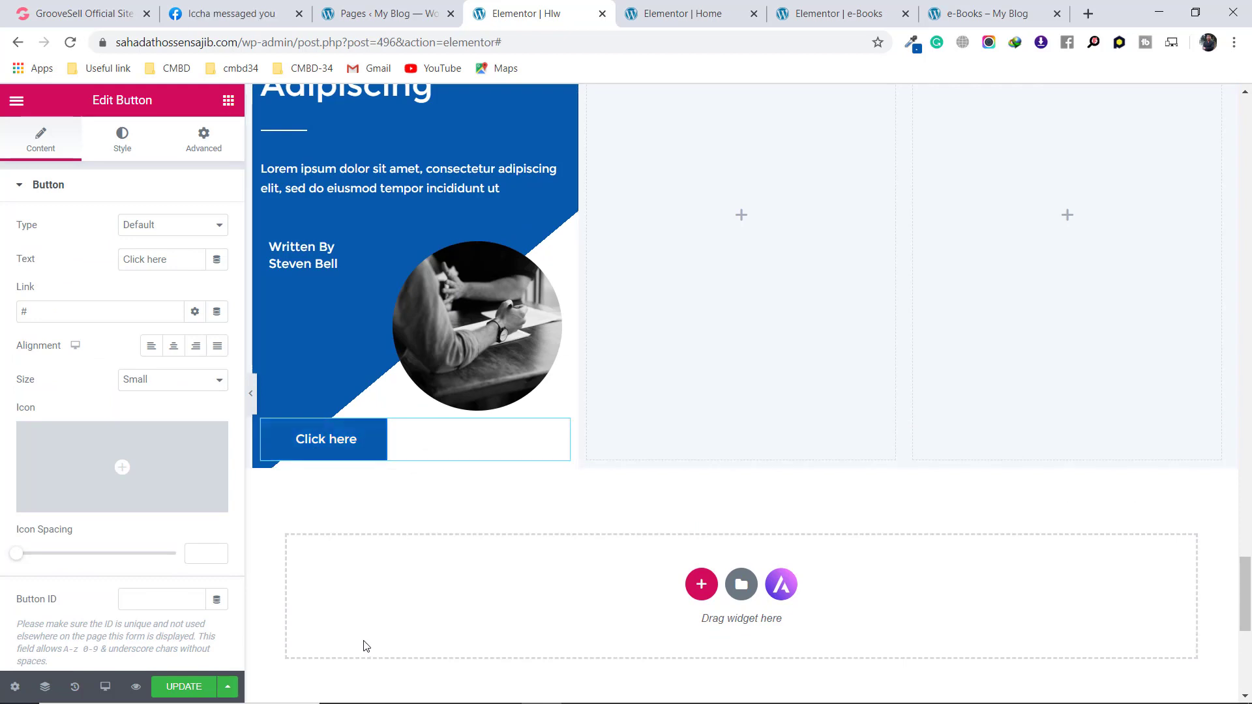
# Set the button text to "Download" and center-align the button
pyautogui.moveTo(171, 259); pyautogui.dragTo(121, 258)
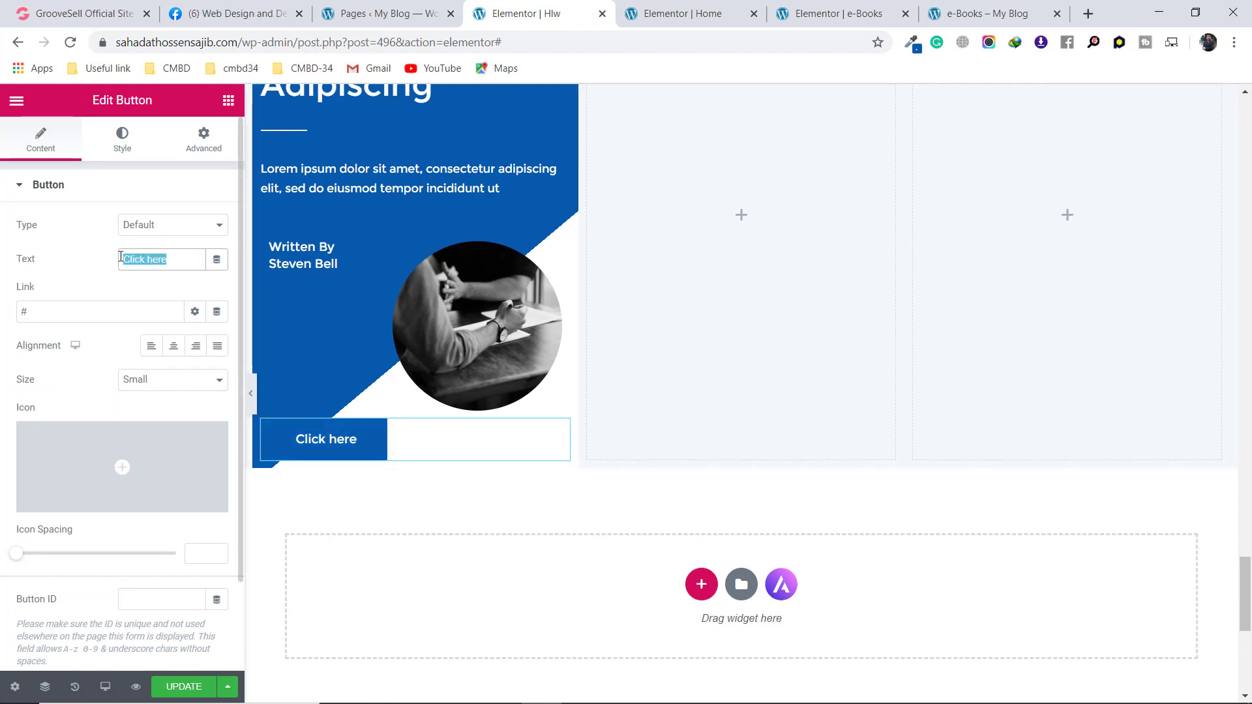
pyautogui.write('Down')
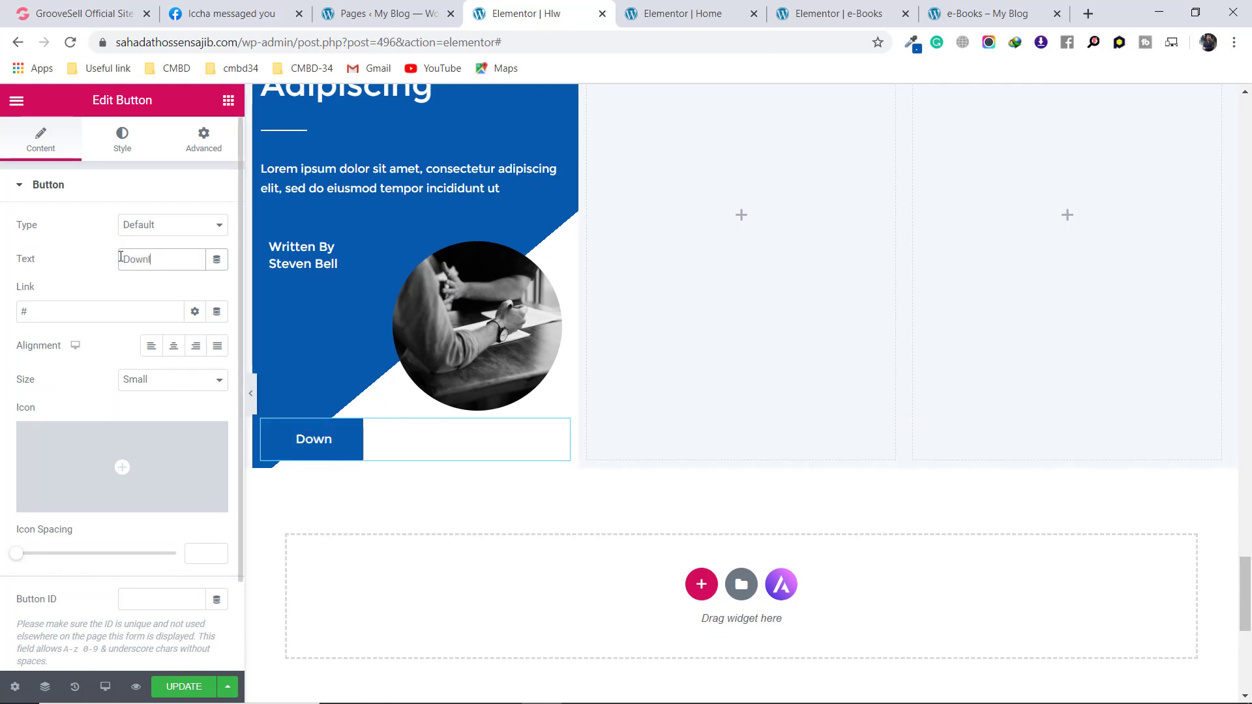
pyautogui.write('load')
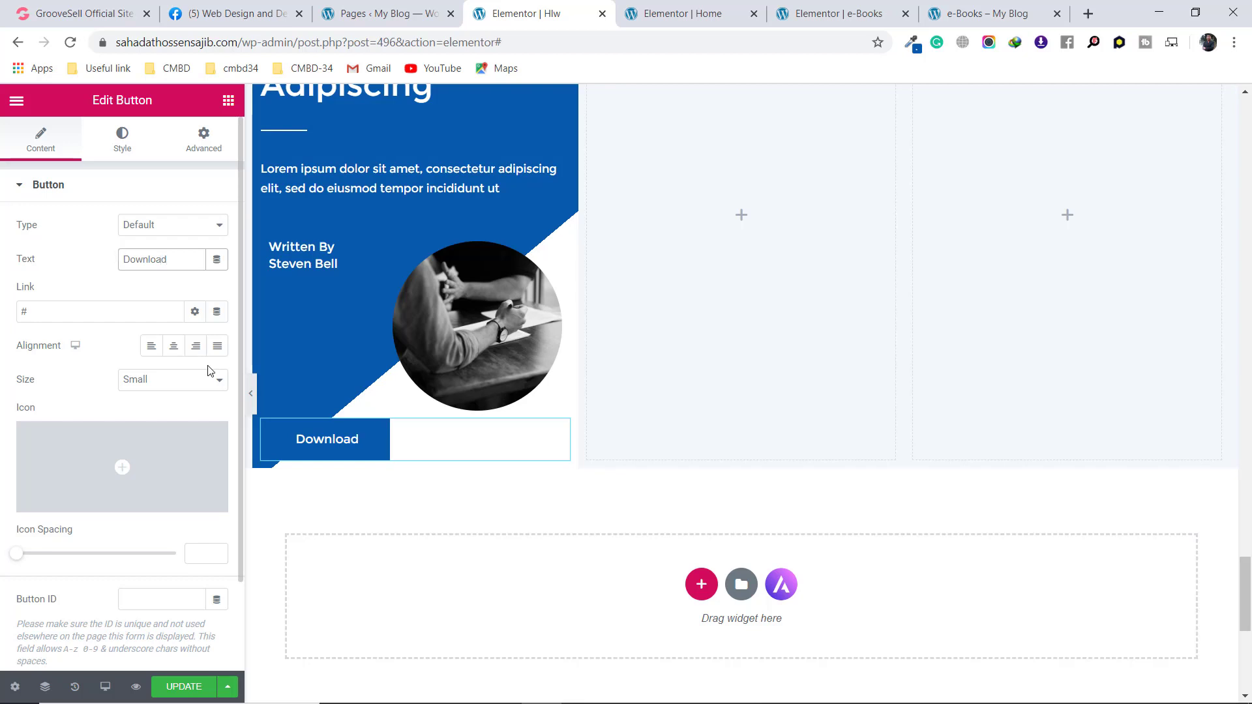
pyautogui.click(172, 352)
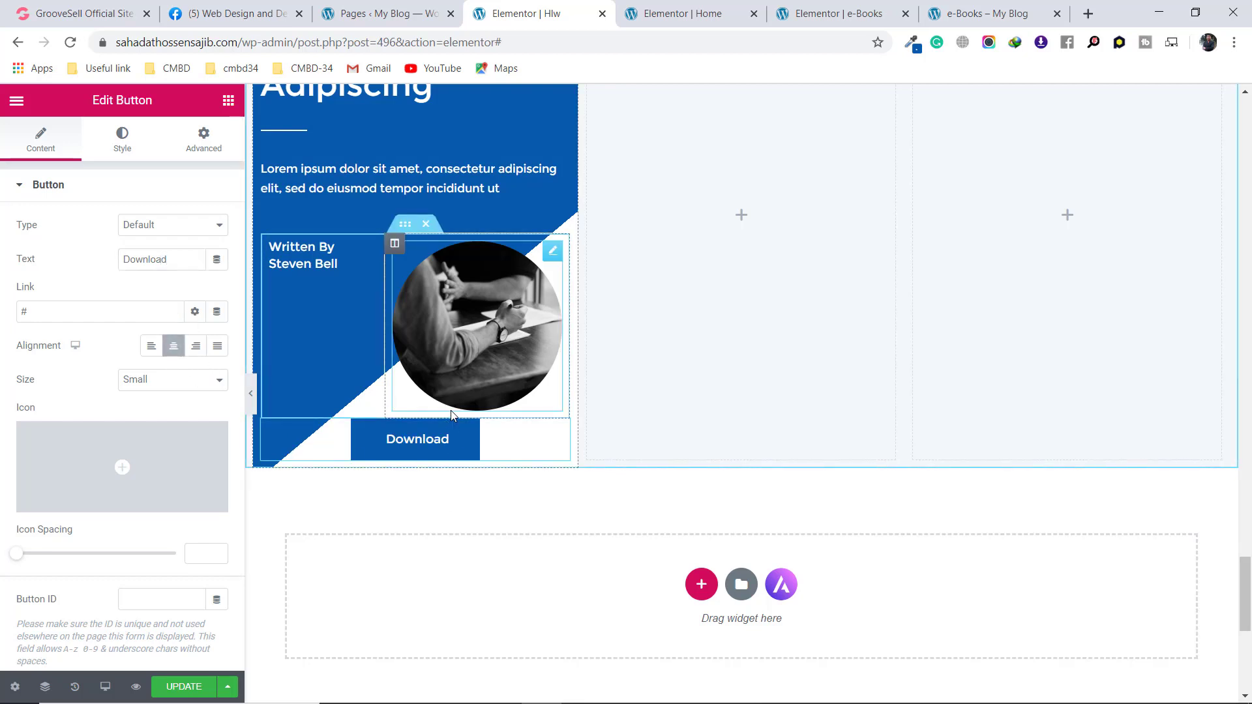
# Check the reference card's spacing on the e-Books page and set the first card column's margin to 10 px on all sides
pyautogui.scroll(2, 530, 523)
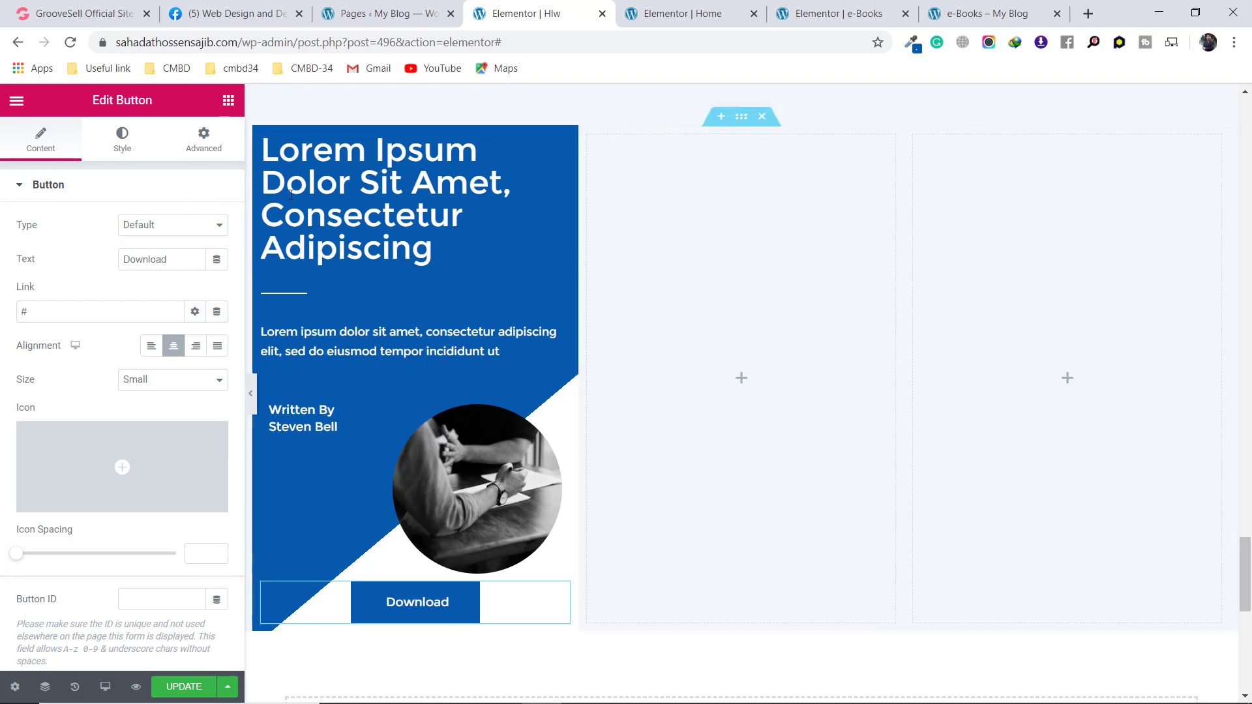
pyautogui.click(971, 13)
pyautogui.scroll(3, 411, 266)
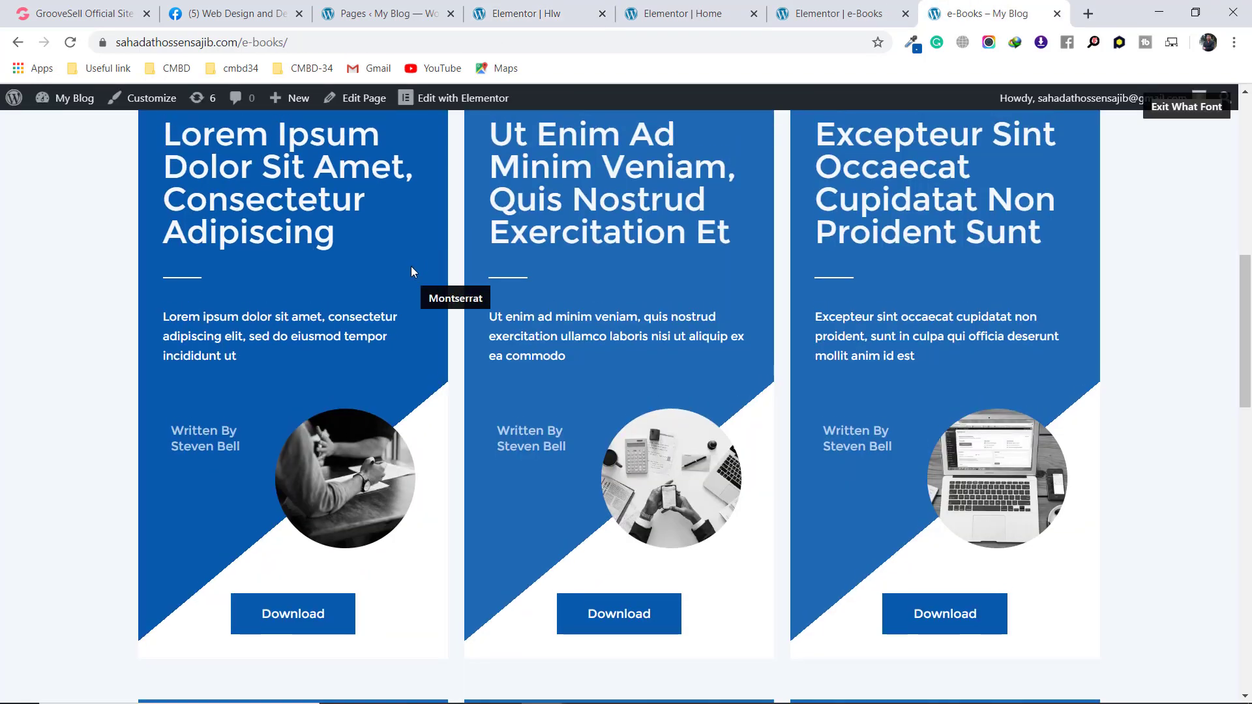
pyautogui.scroll(-1, 209, 349)
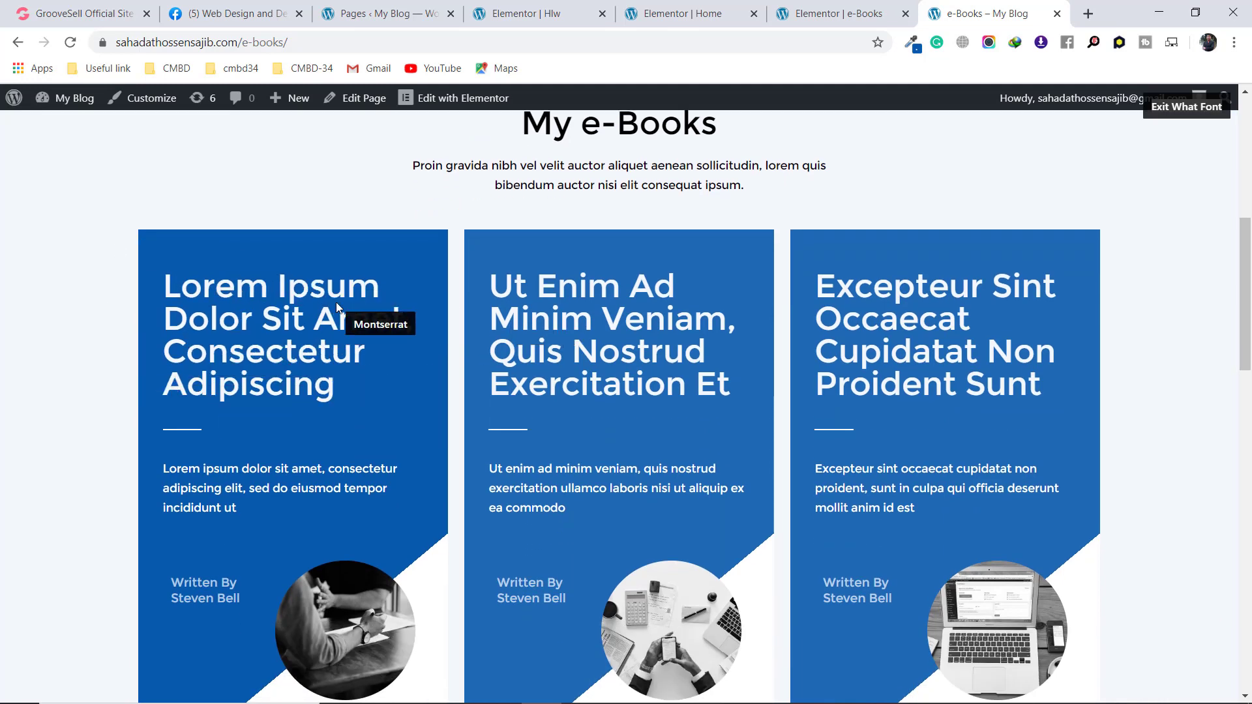
pyautogui.click(554, 8)
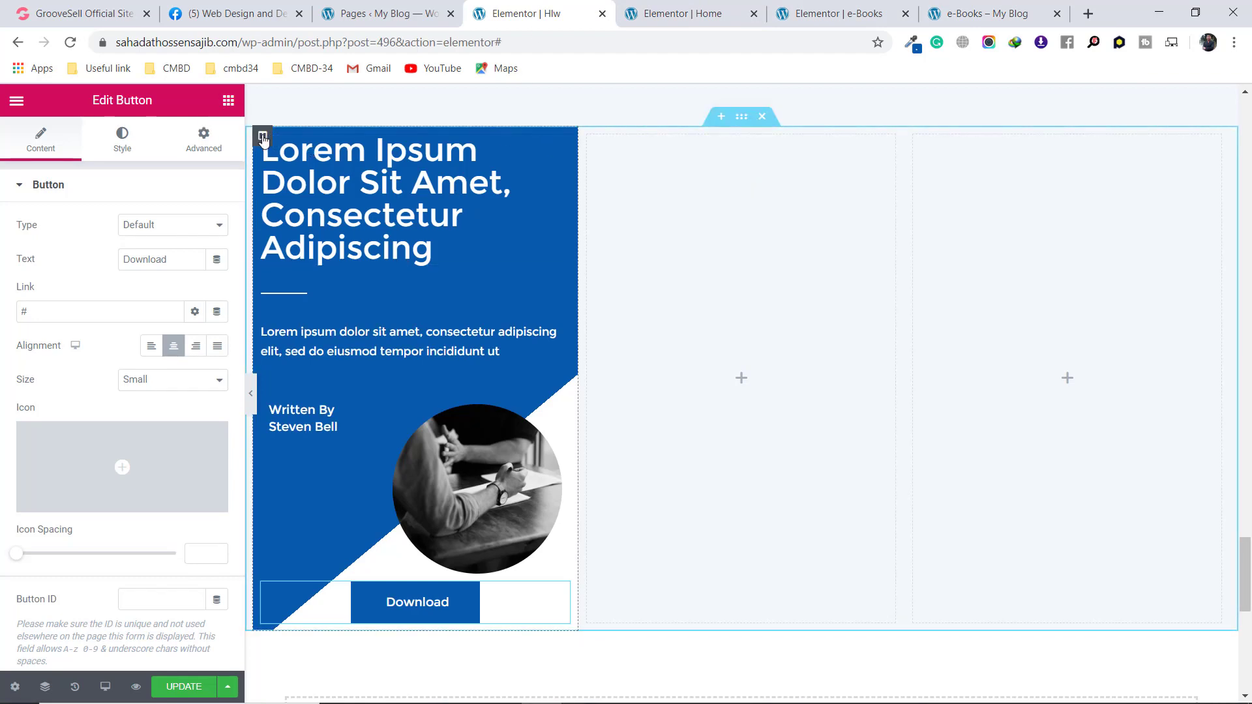
pyautogui.click(263, 136)
pyautogui.click(199, 149)
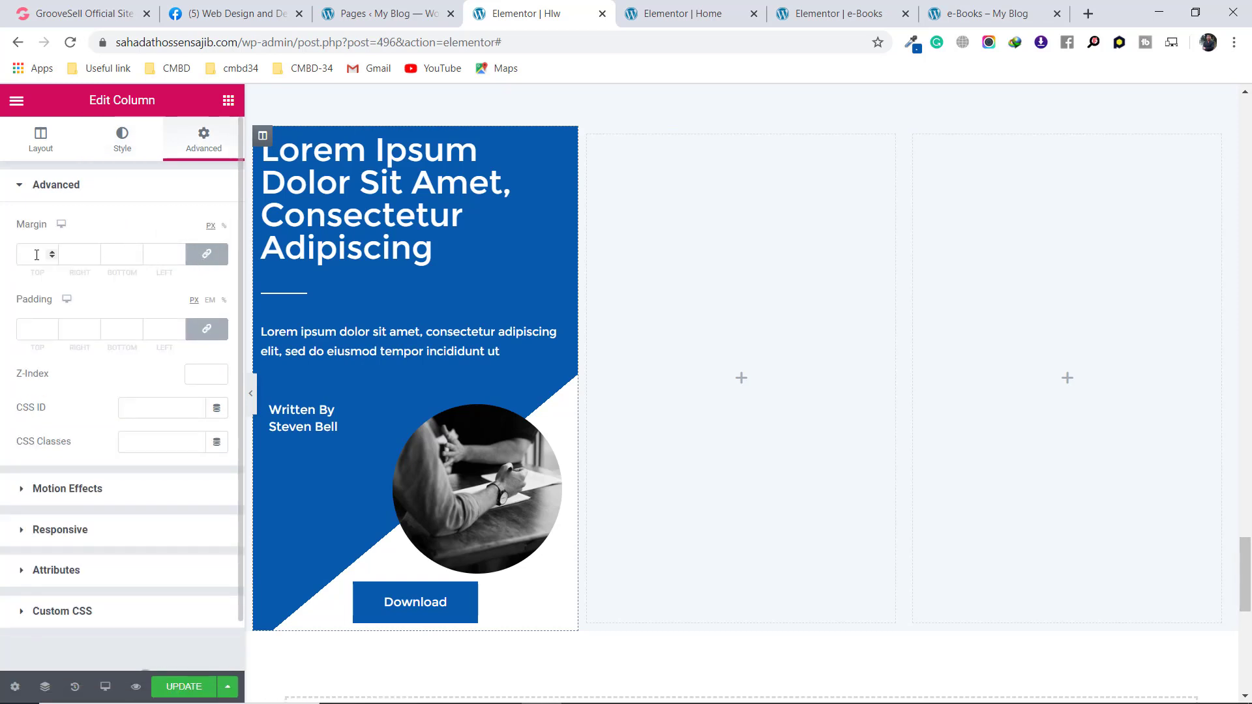
pyautogui.write('1')
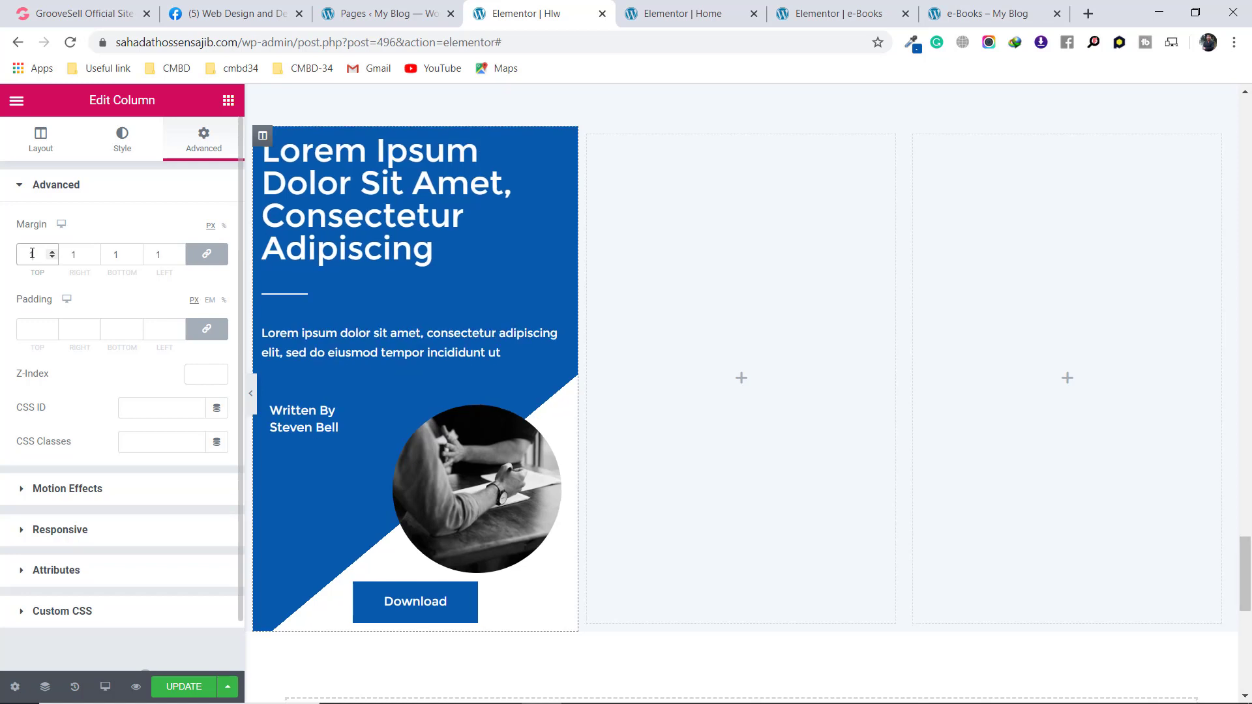
pyautogui.write('0')
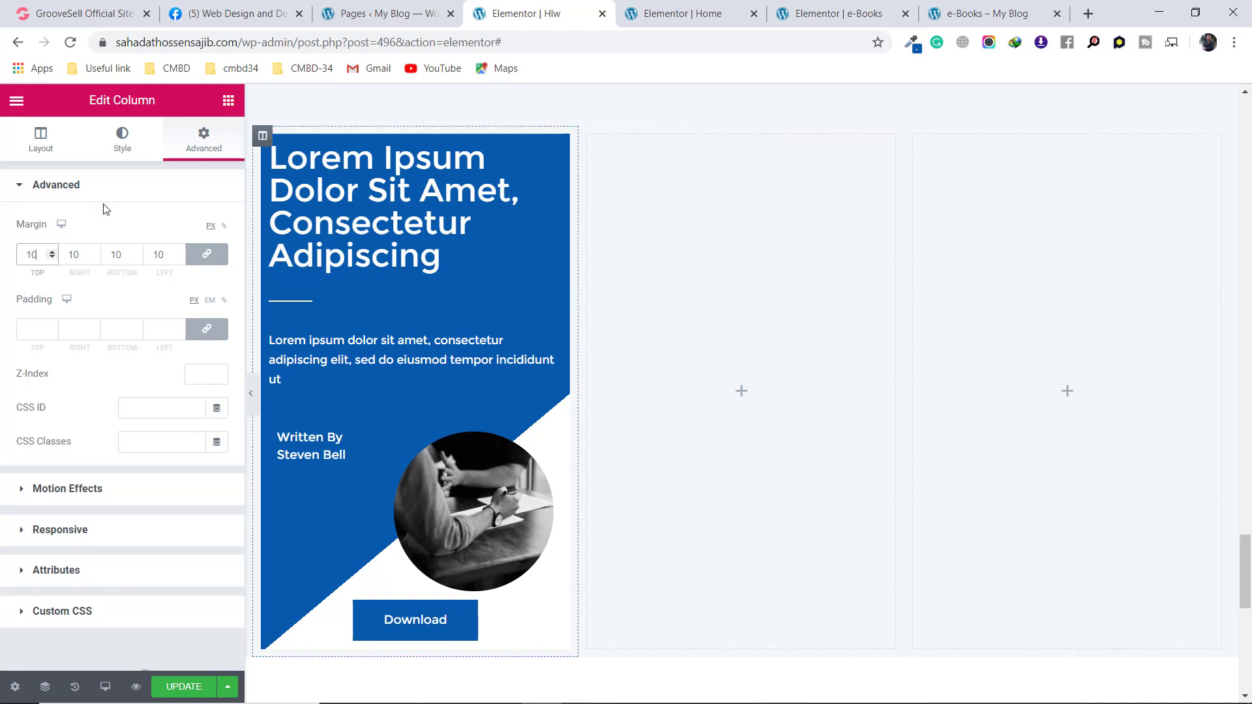
# Unlink the card column's padding, set 50 px top and 30 px right, bottom and left, and compare the card with the reference
pyautogui.click(208, 330)
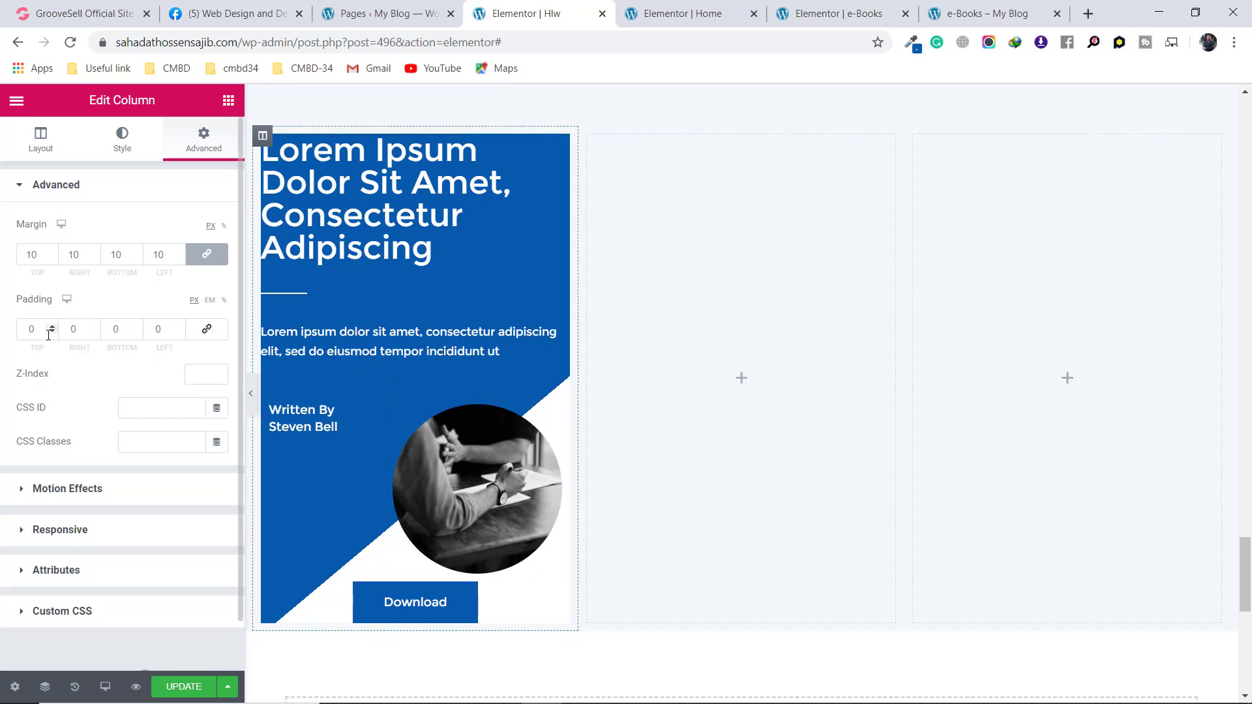
pyautogui.click(27, 330)
pyautogui.write('5')
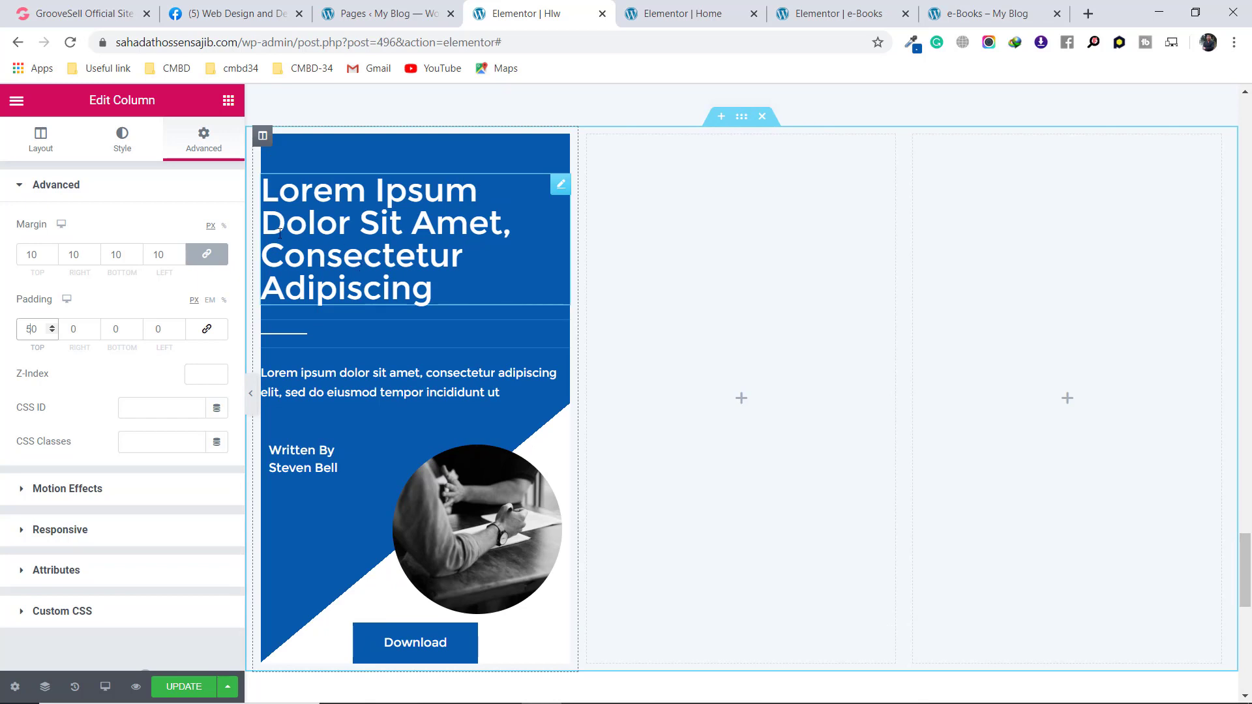
pyautogui.click(70, 329)
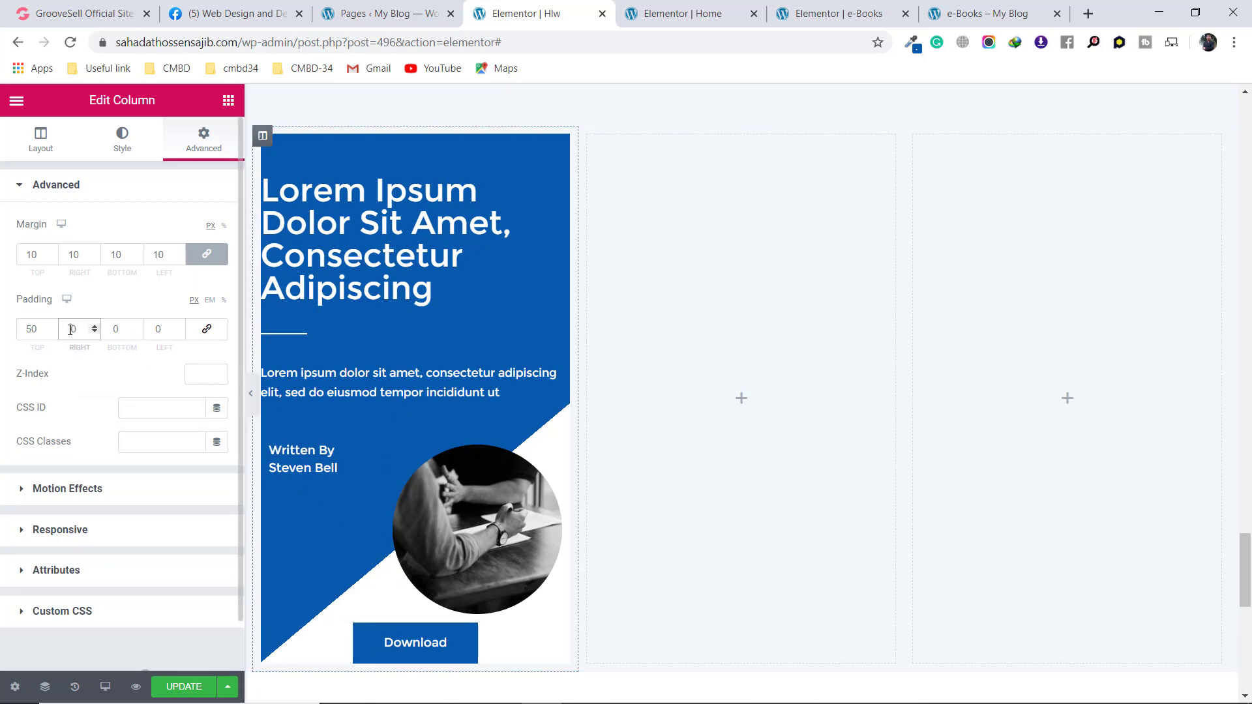
pyautogui.write('4')
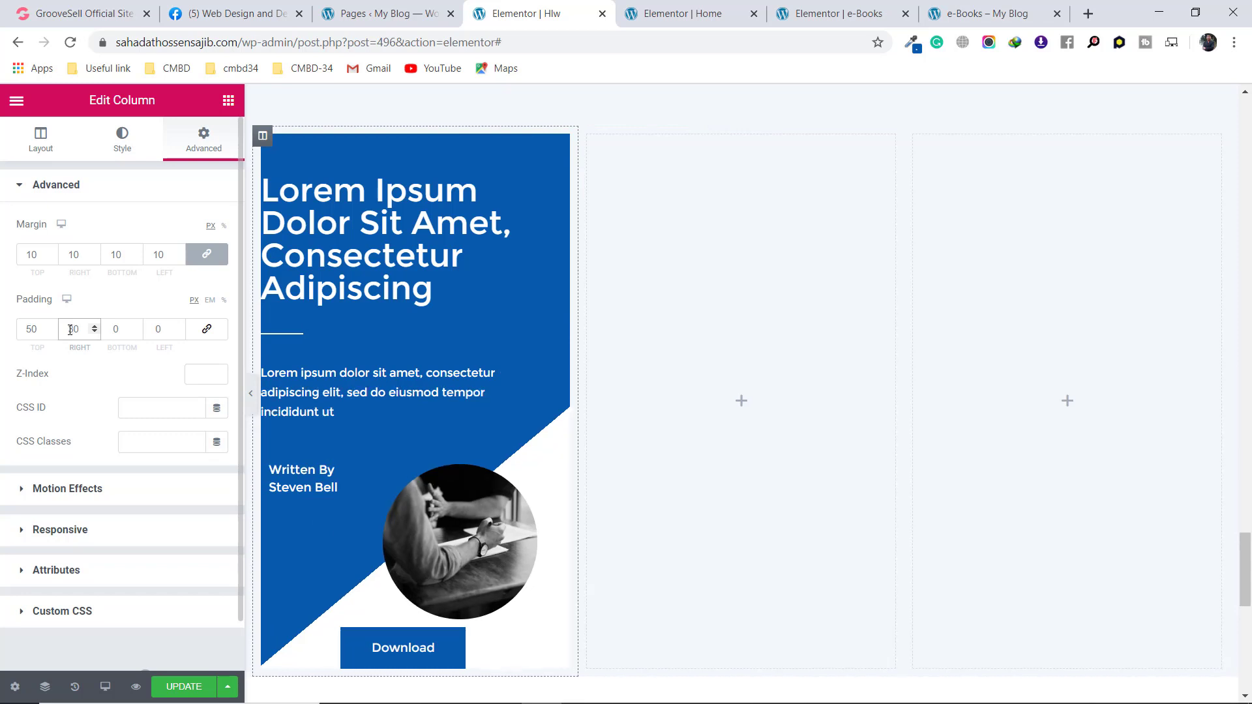
pyautogui.click(112, 328)
pyautogui.write('3')
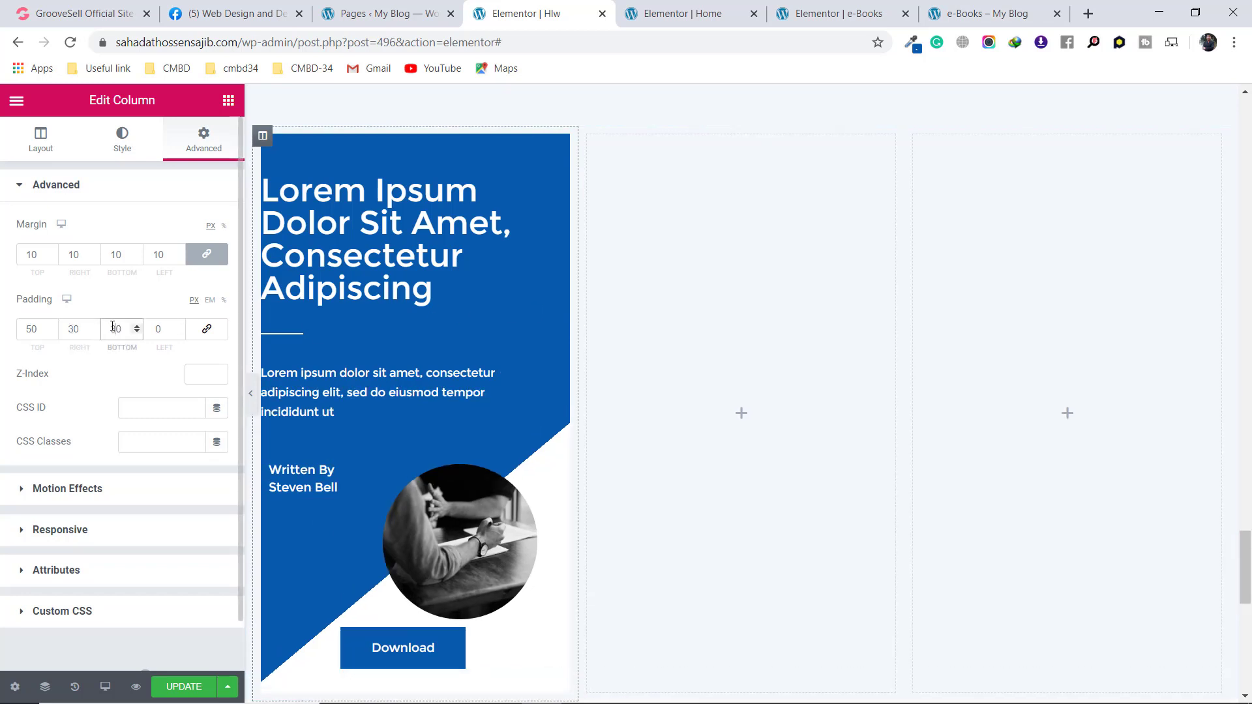
pyautogui.click(157, 328)
pyautogui.write('30')
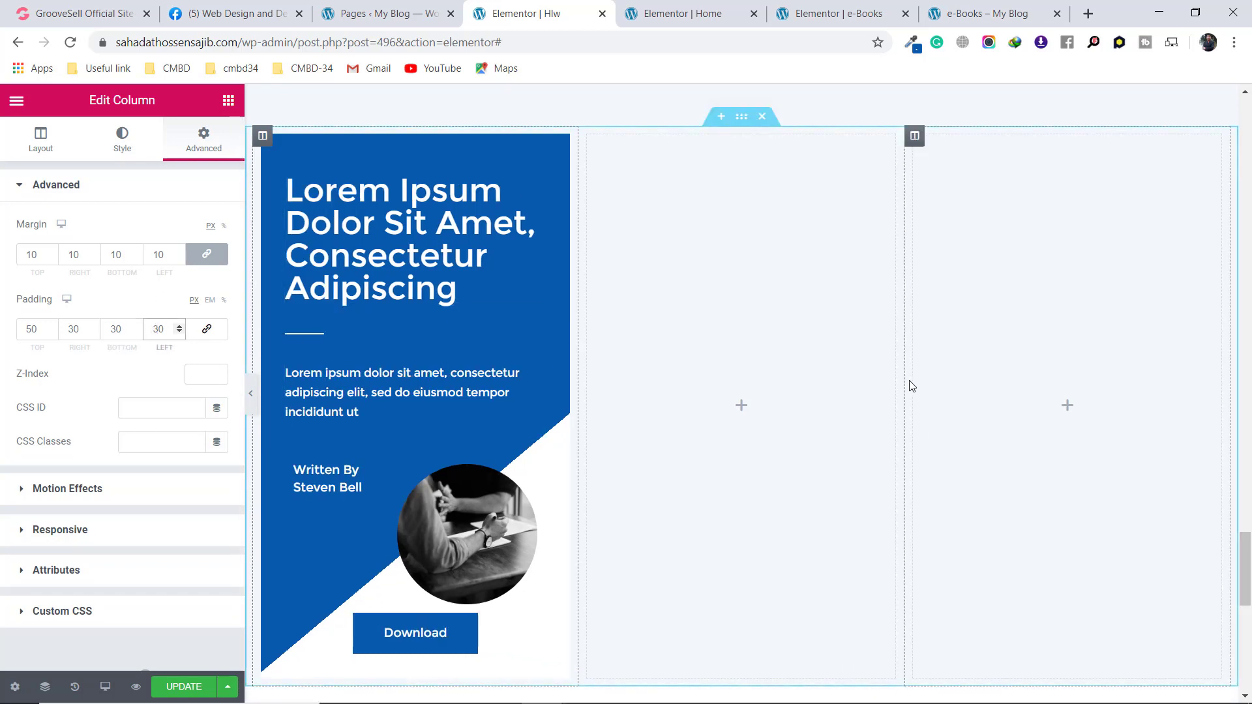
pyautogui.scroll(-2, 828, 374)
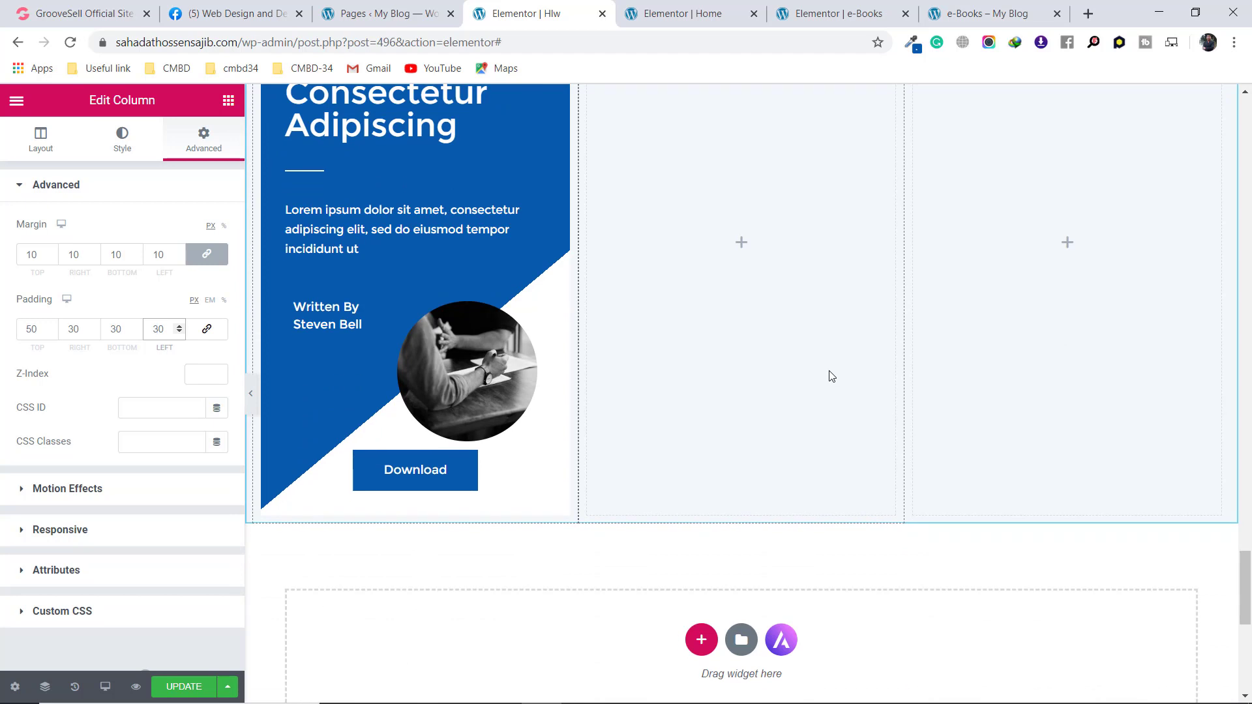
pyautogui.scroll(1, 827, 372)
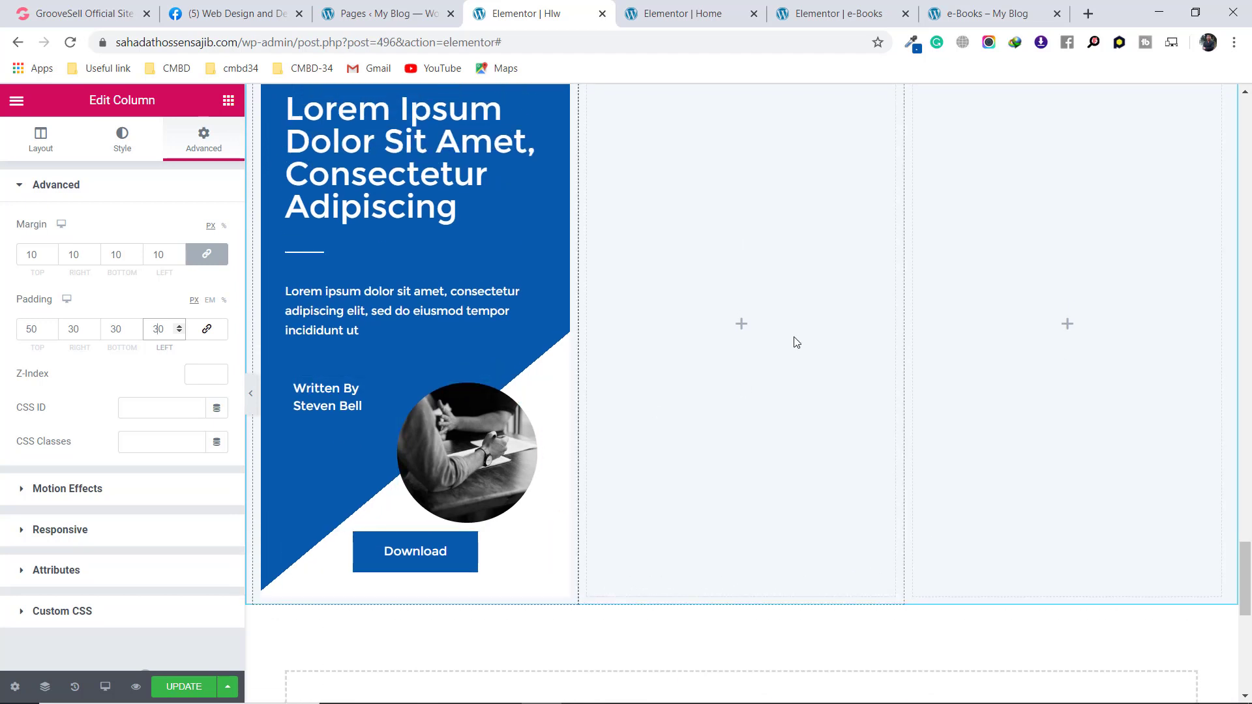
pyautogui.scroll(1, 794, 340)
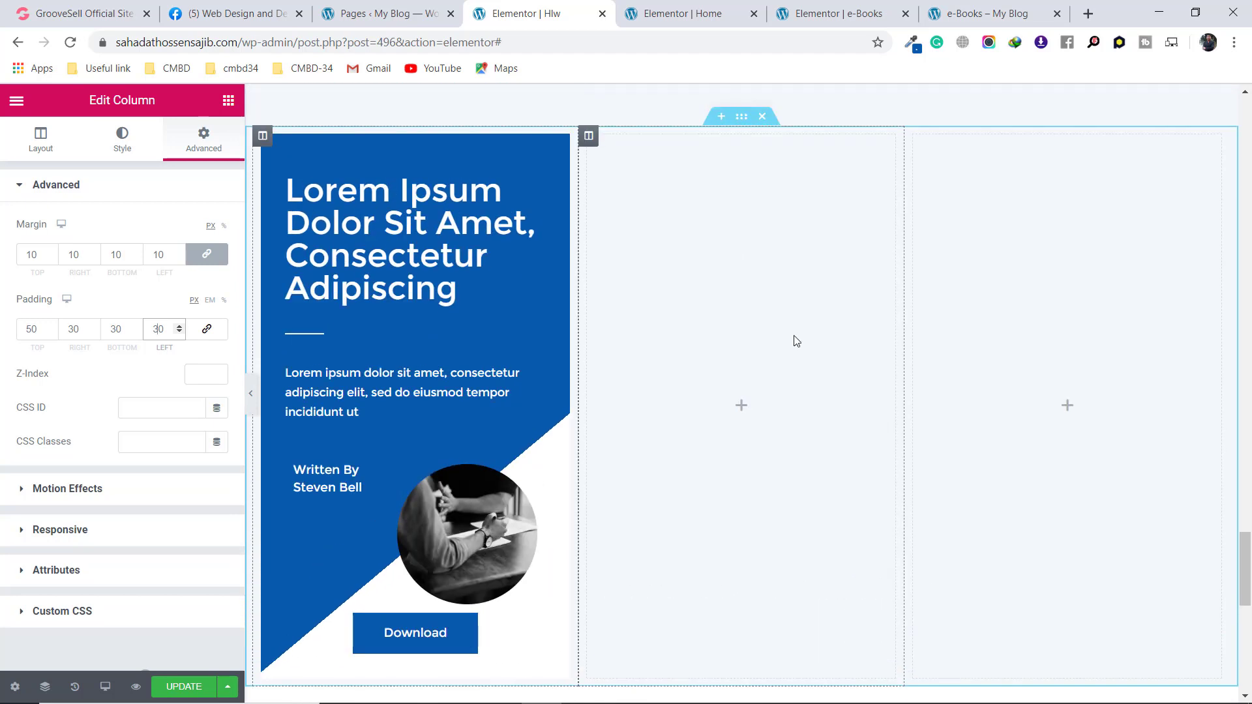
pyautogui.click(1001, 6)
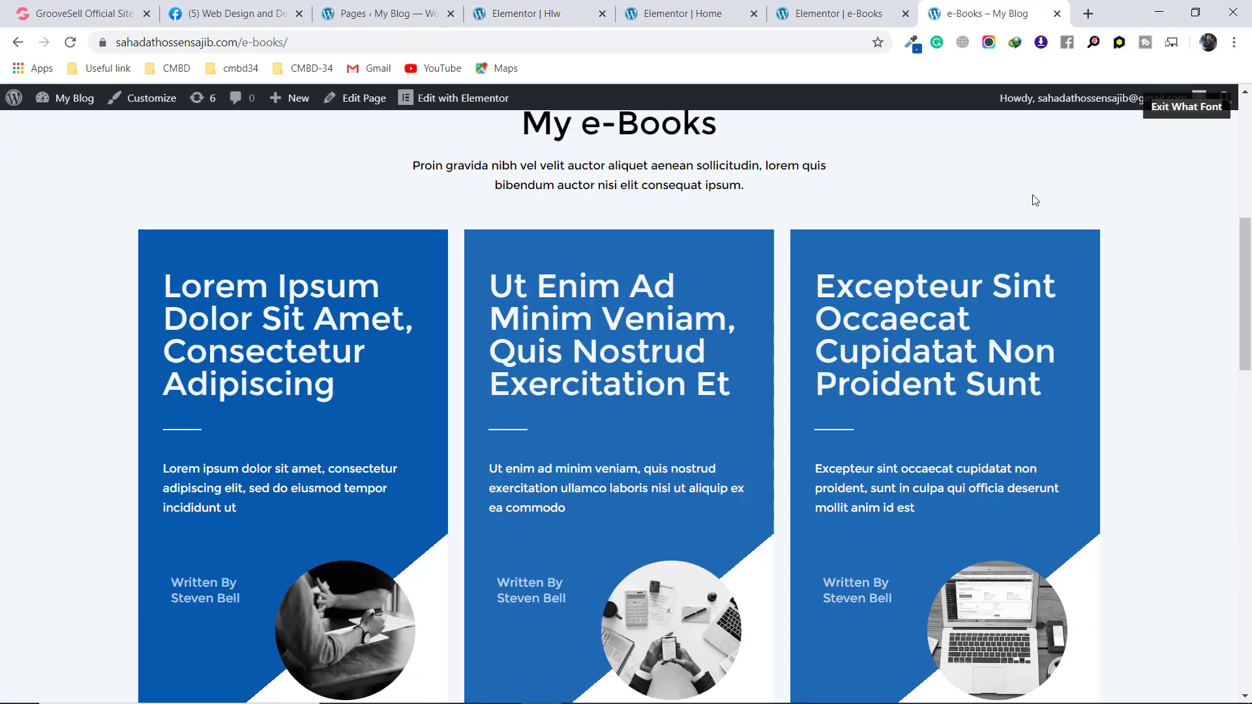
# Check the reference card's author text spacing, then unlink the "Written By" heading's margins and set its top margin to 20 px
pyautogui.scroll(-3, 1036, 200)
pyautogui.click(838, 13)
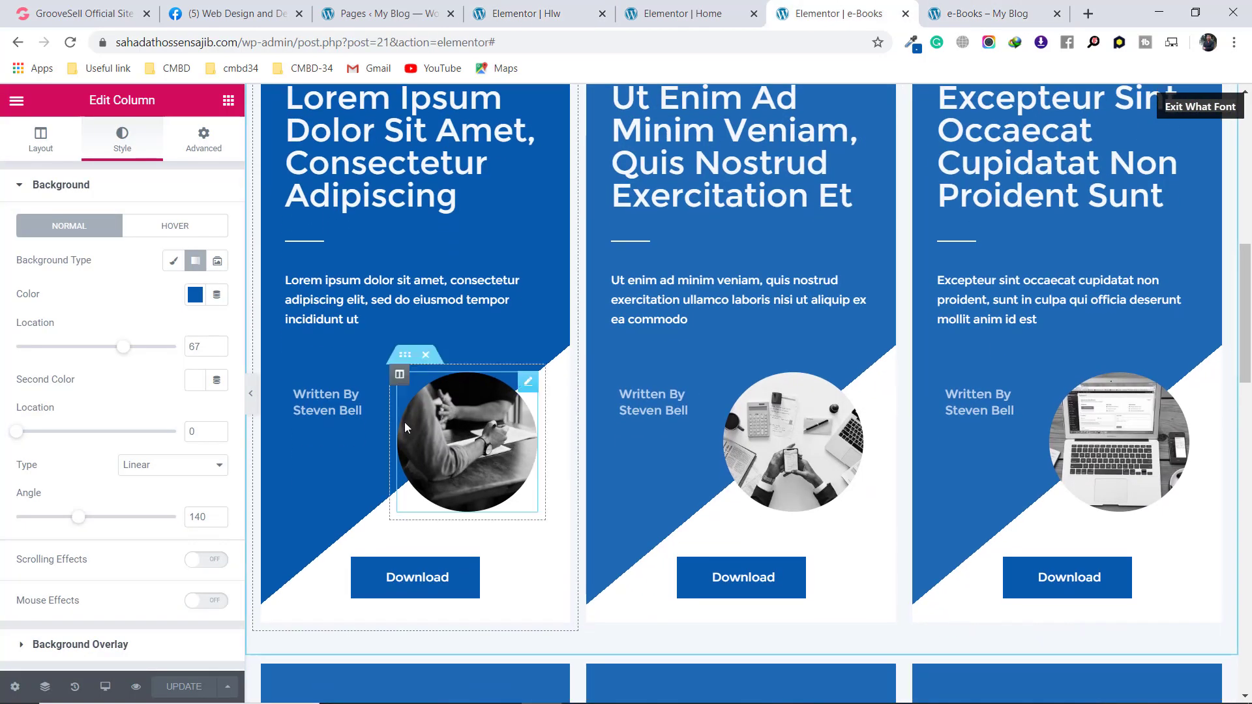
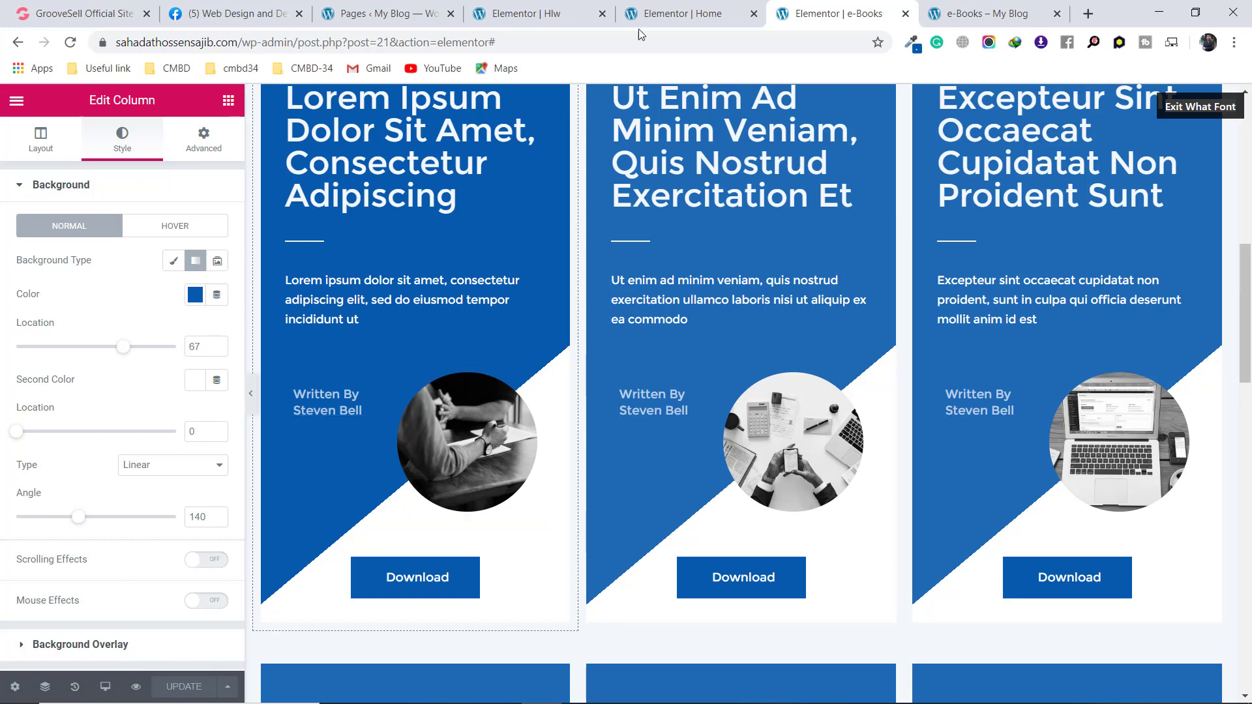
pyautogui.click(527, 13)
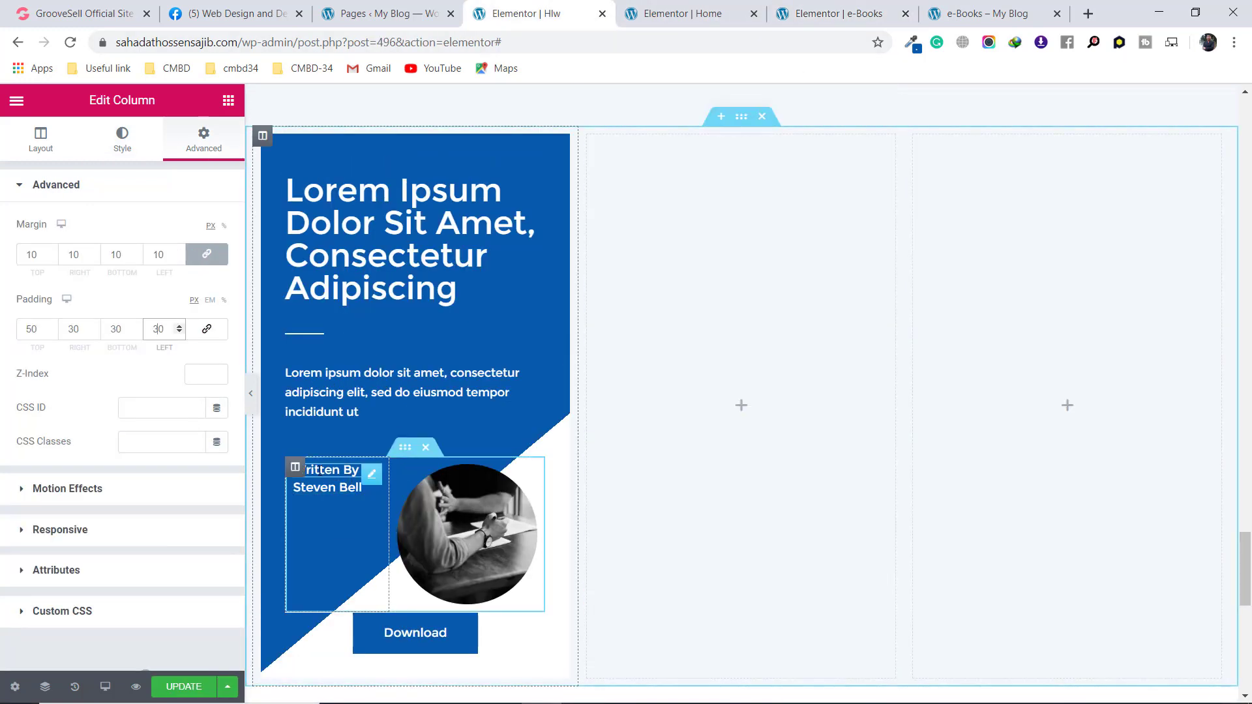
pyautogui.click(296, 469)
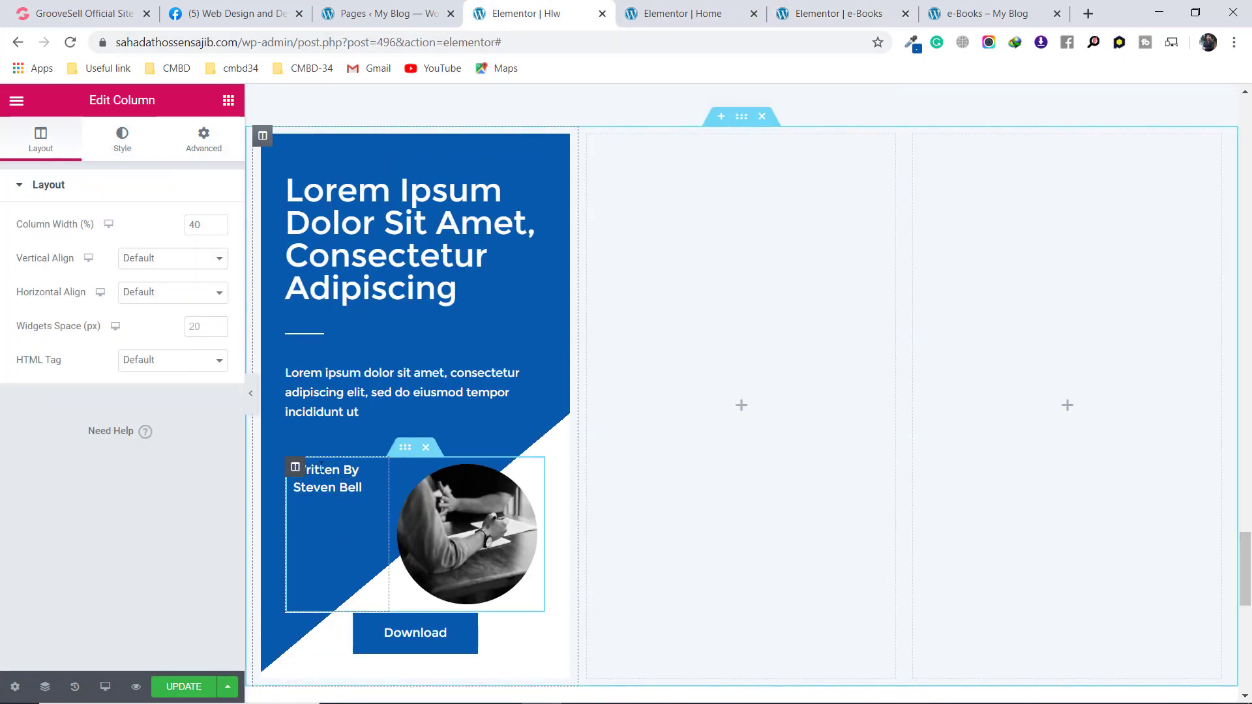
pyautogui.click(374, 476)
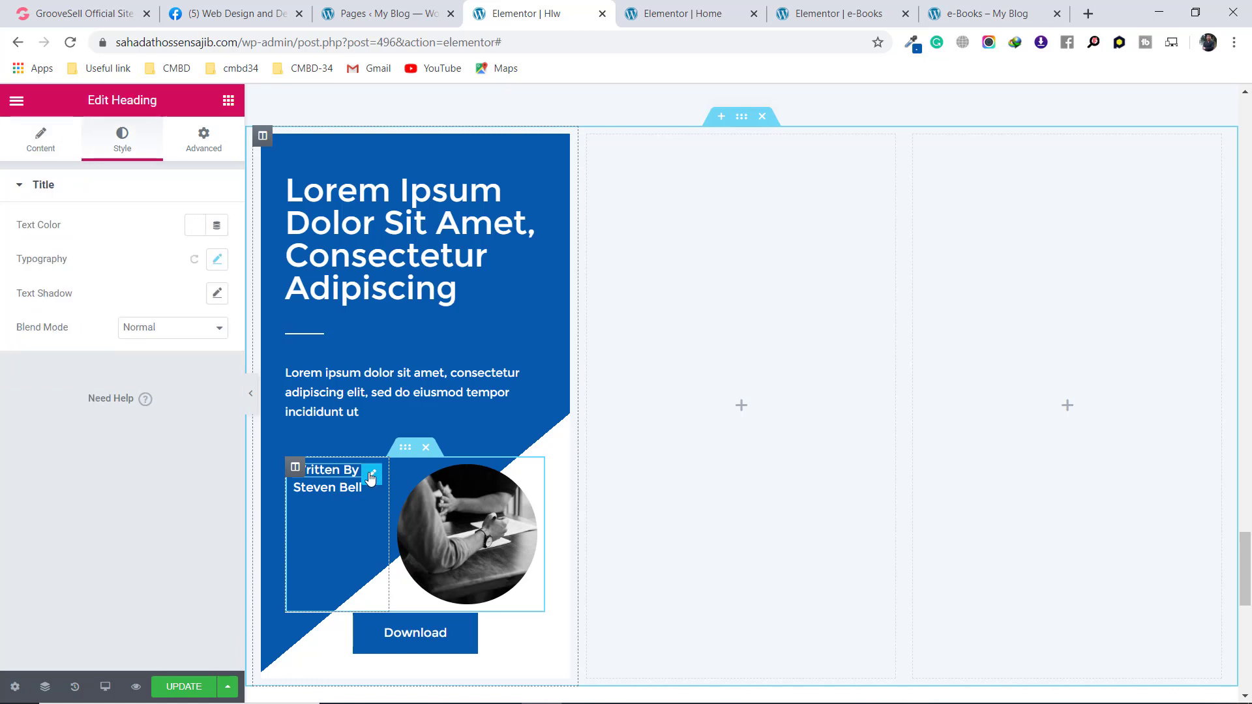
pyautogui.click(204, 138)
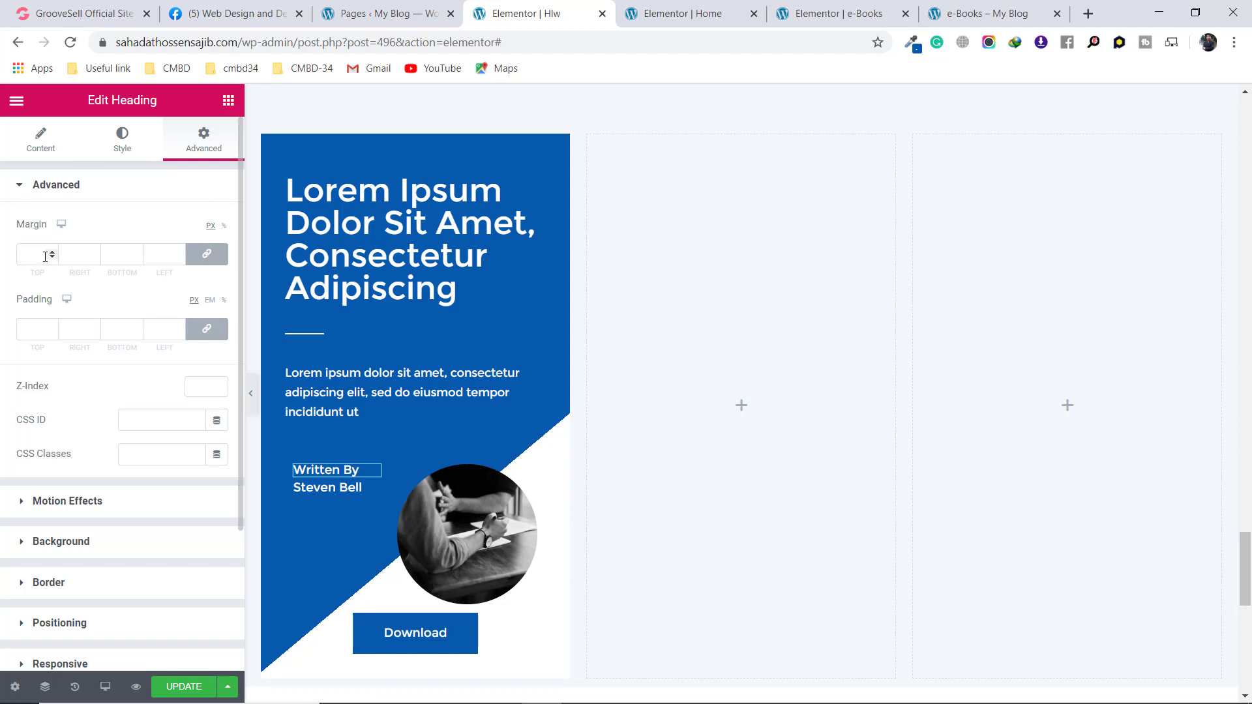
pyautogui.click(218, 259)
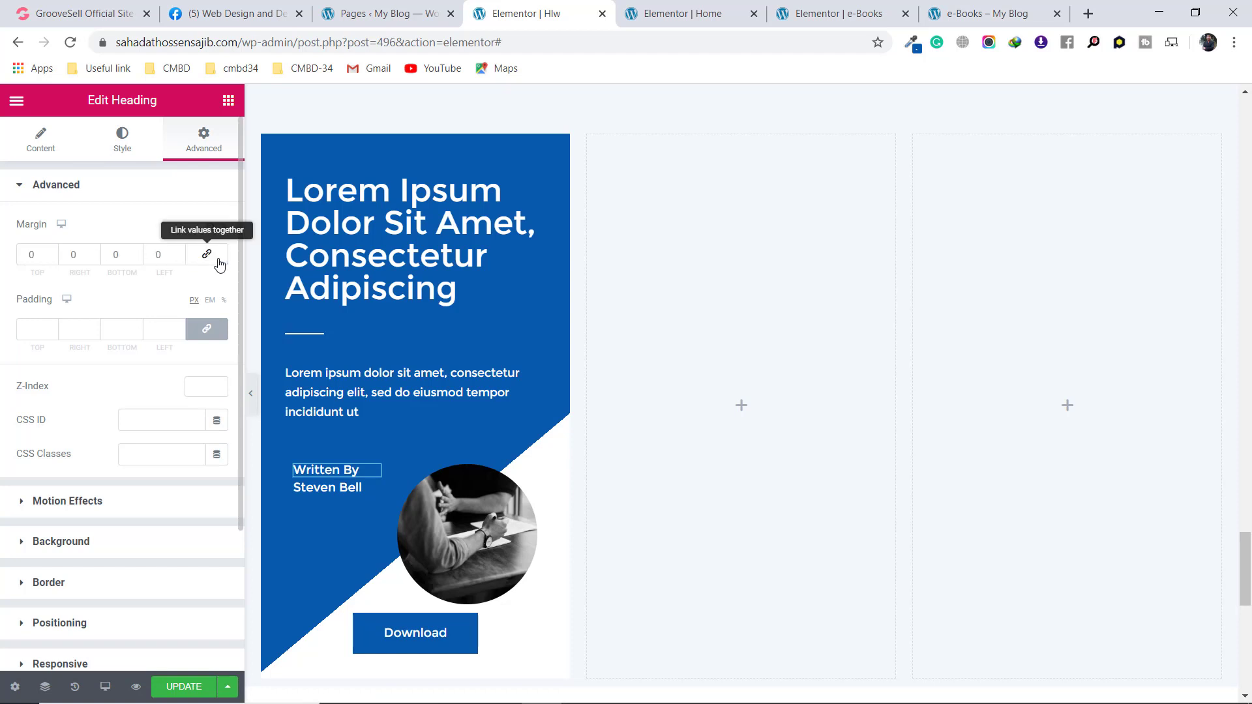
pyautogui.click(52, 251)
pyautogui.click(52, 251)
pyautogui.click(52, 251)
pyautogui.click(52, 251)
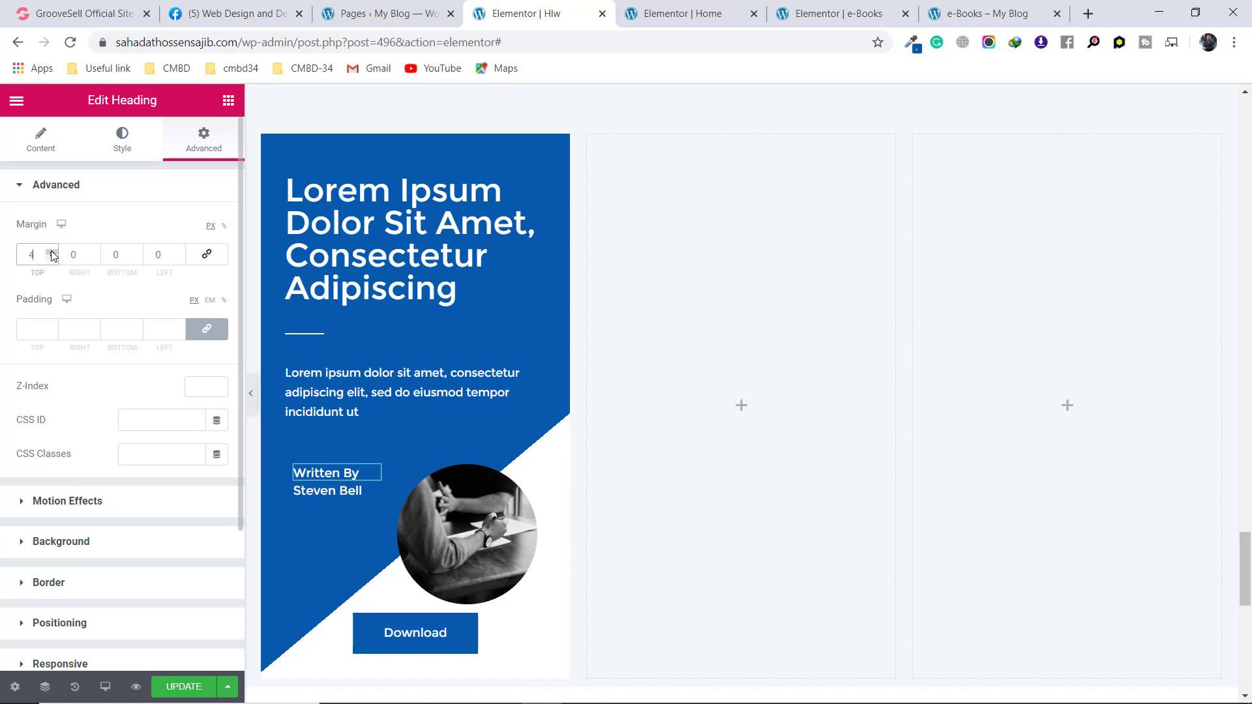
pyautogui.click(52, 251)
pyautogui.click(52, 251)
pyautogui.click(51, 251)
pyautogui.click(51, 251)
pyautogui.click(51, 251)
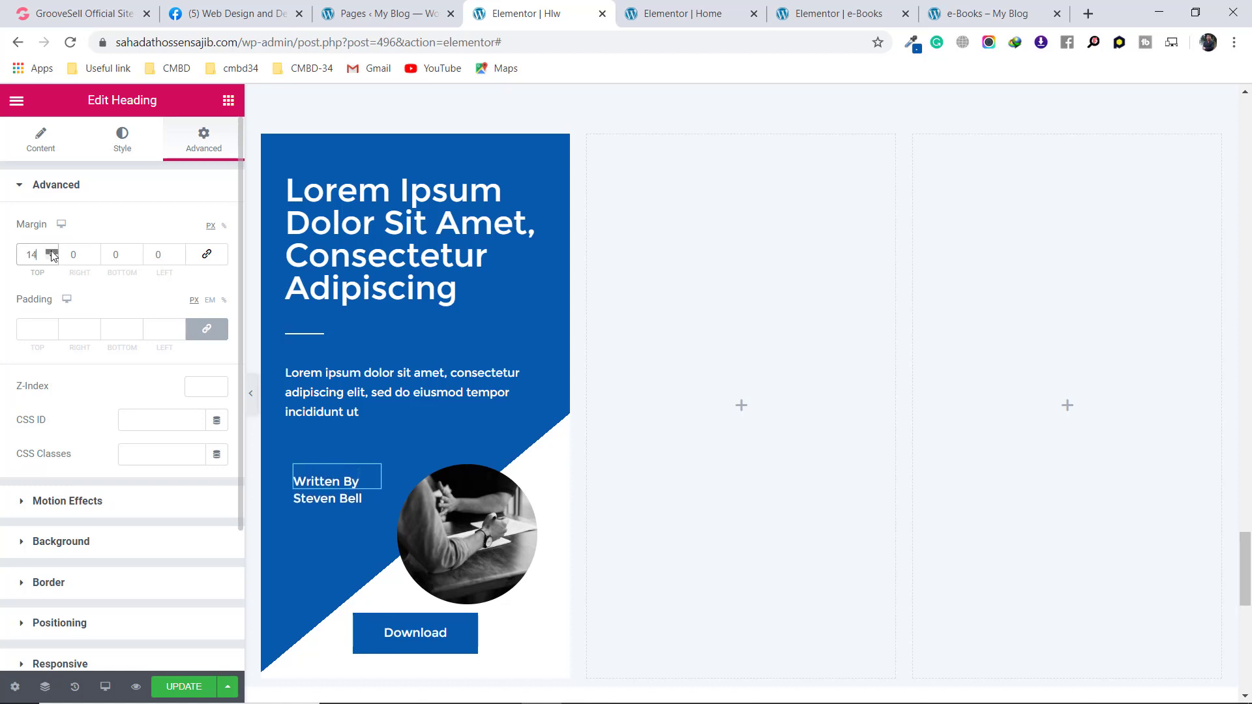
pyautogui.click(52, 252)
pyautogui.click(52, 252)
pyautogui.click(52, 252)
pyautogui.click(52, 252)
pyautogui.click(52, 252)
pyautogui.click(51, 252)
pyautogui.click(52, 252)
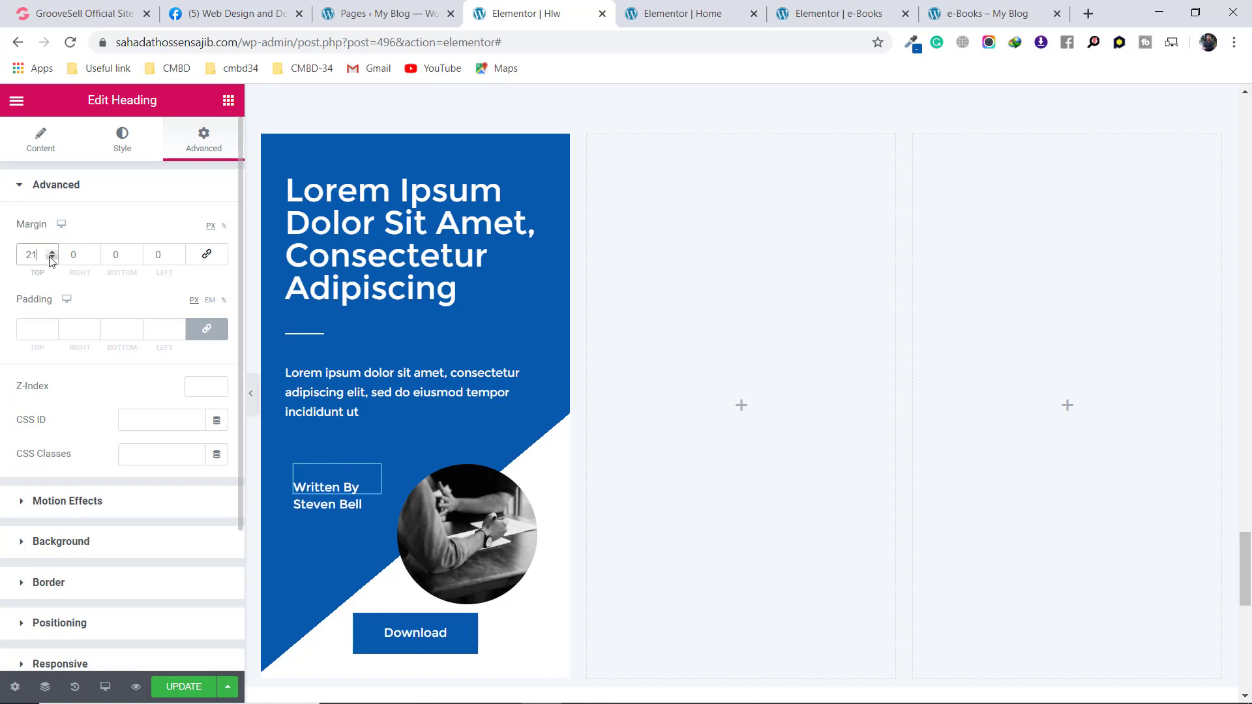
pyautogui.click(52, 258)
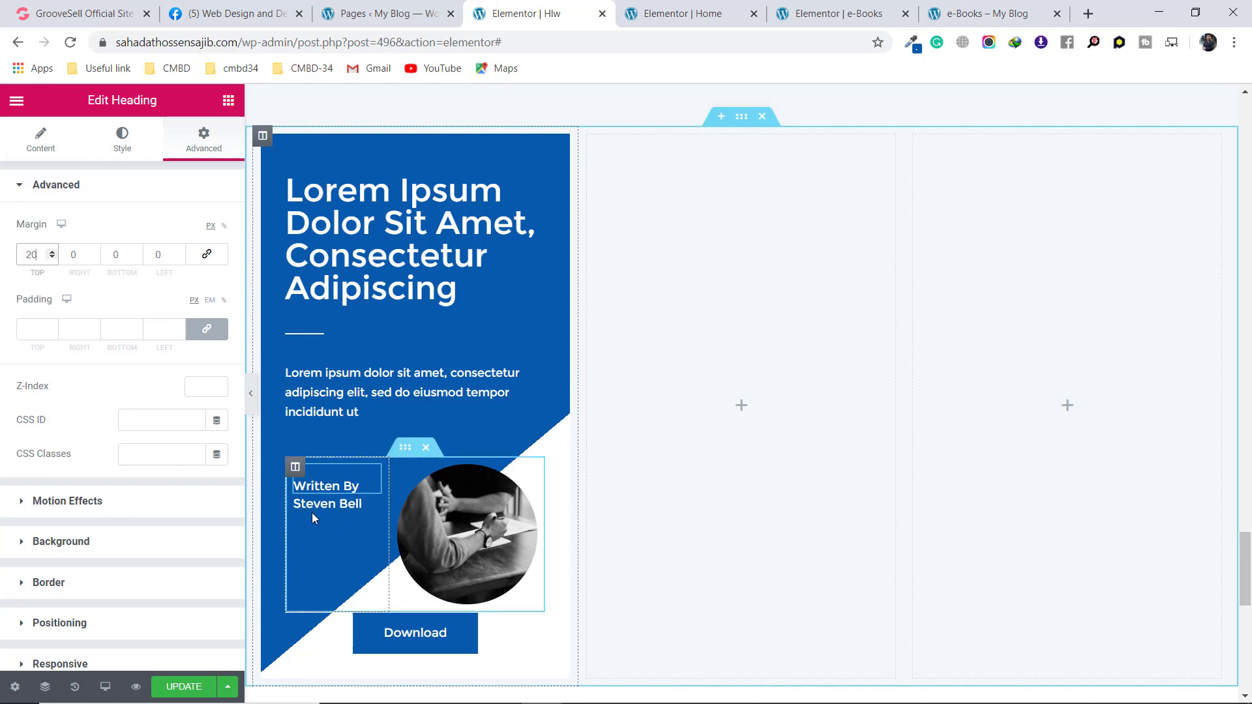
# Check the reference card's button spacing, then unlink the Download button's margins and set its top margin to 40 px
pyautogui.scroll(-3, 561, 549)
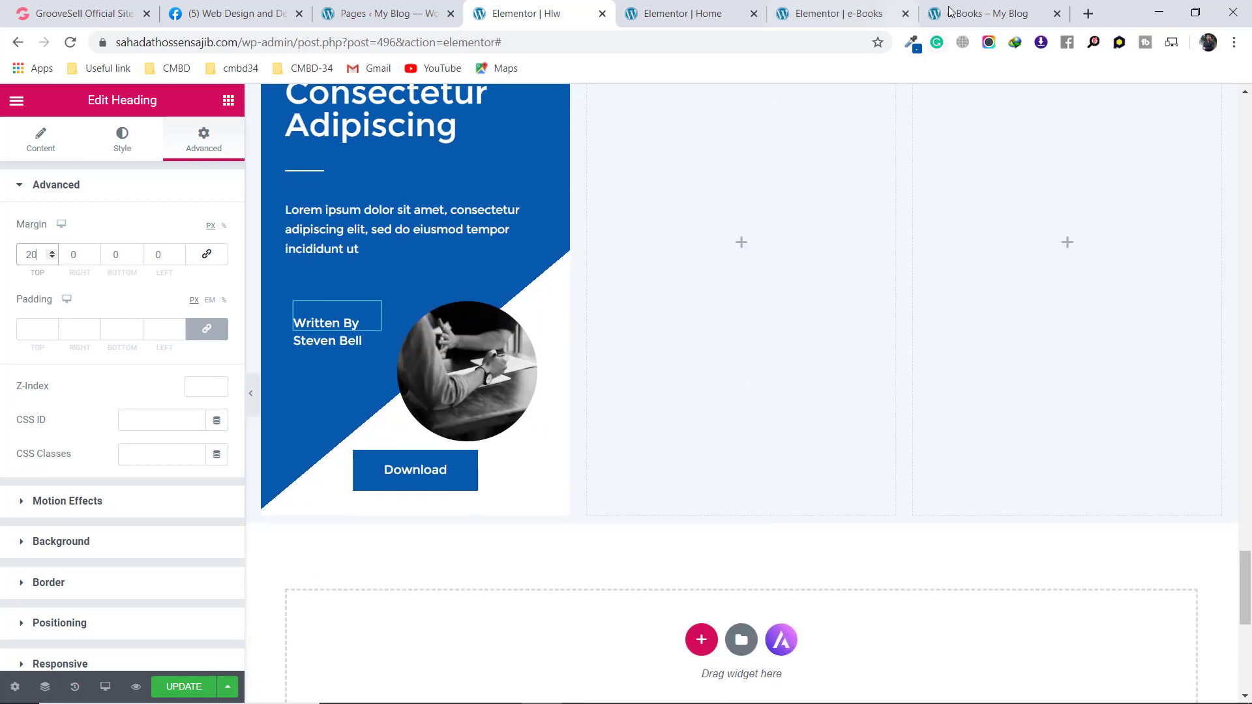
pyautogui.click(989, 4)
pyautogui.scroll(-1, 354, 447)
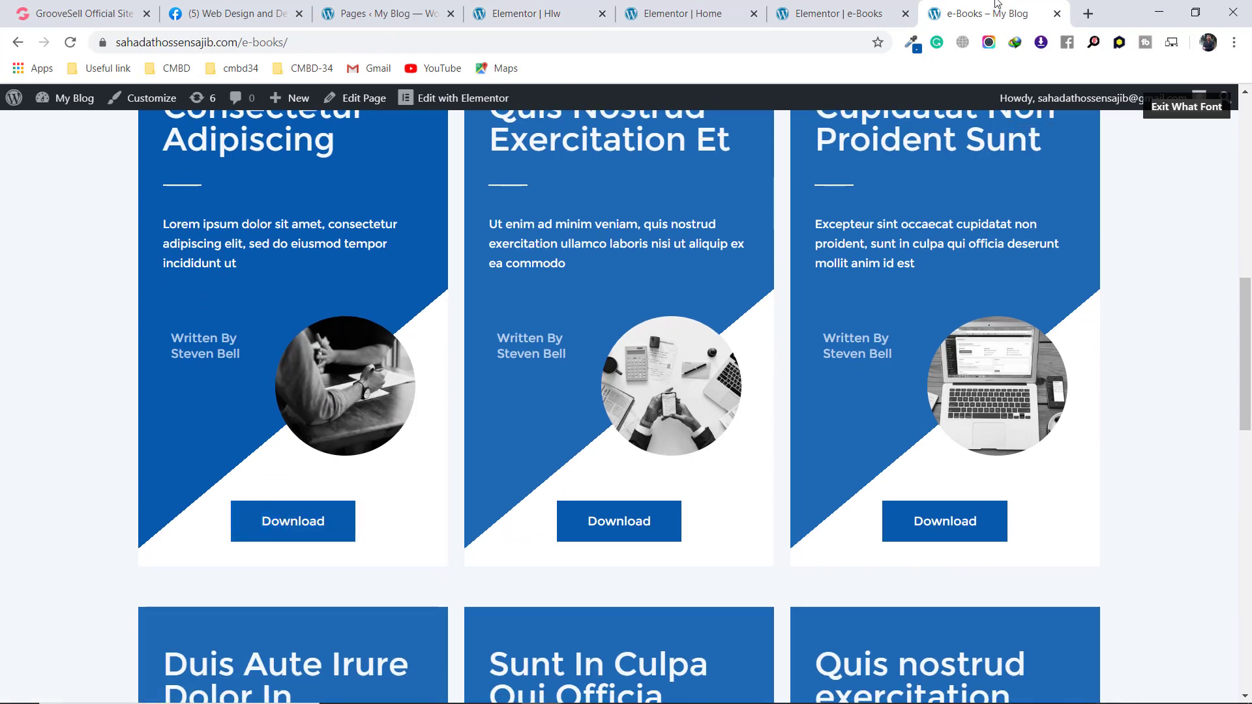
pyautogui.click(834, 15)
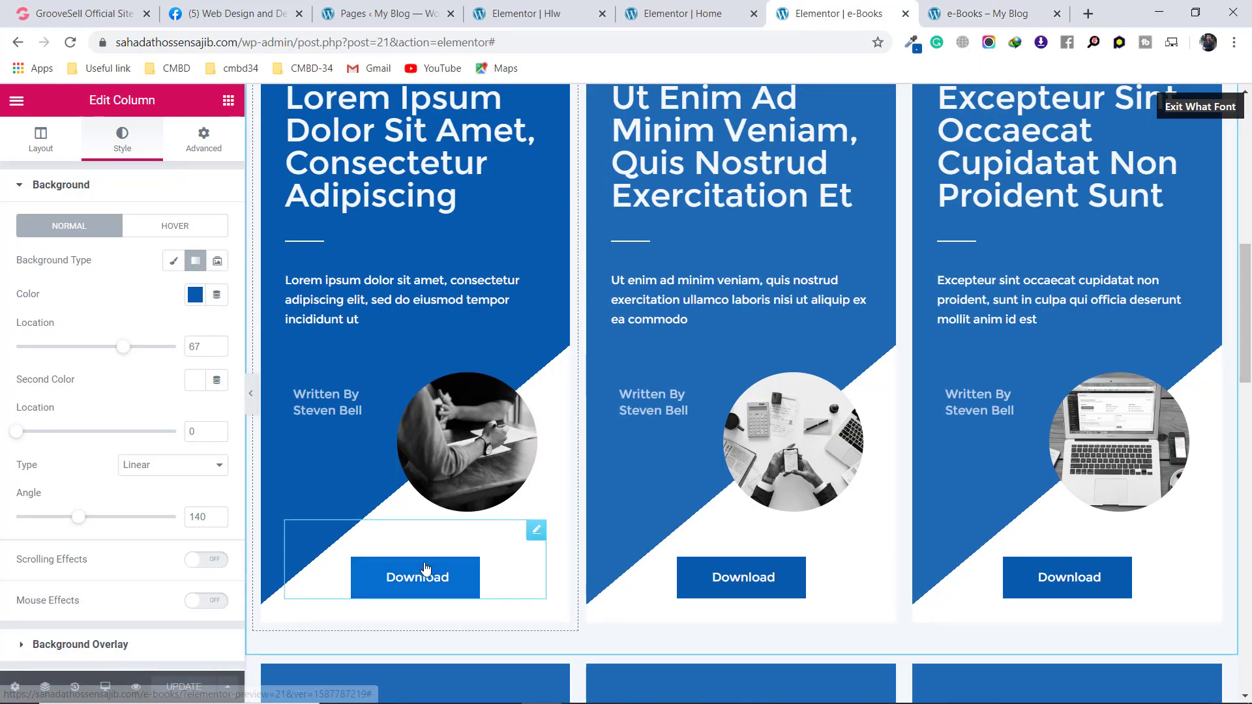
pyautogui.click(525, 13)
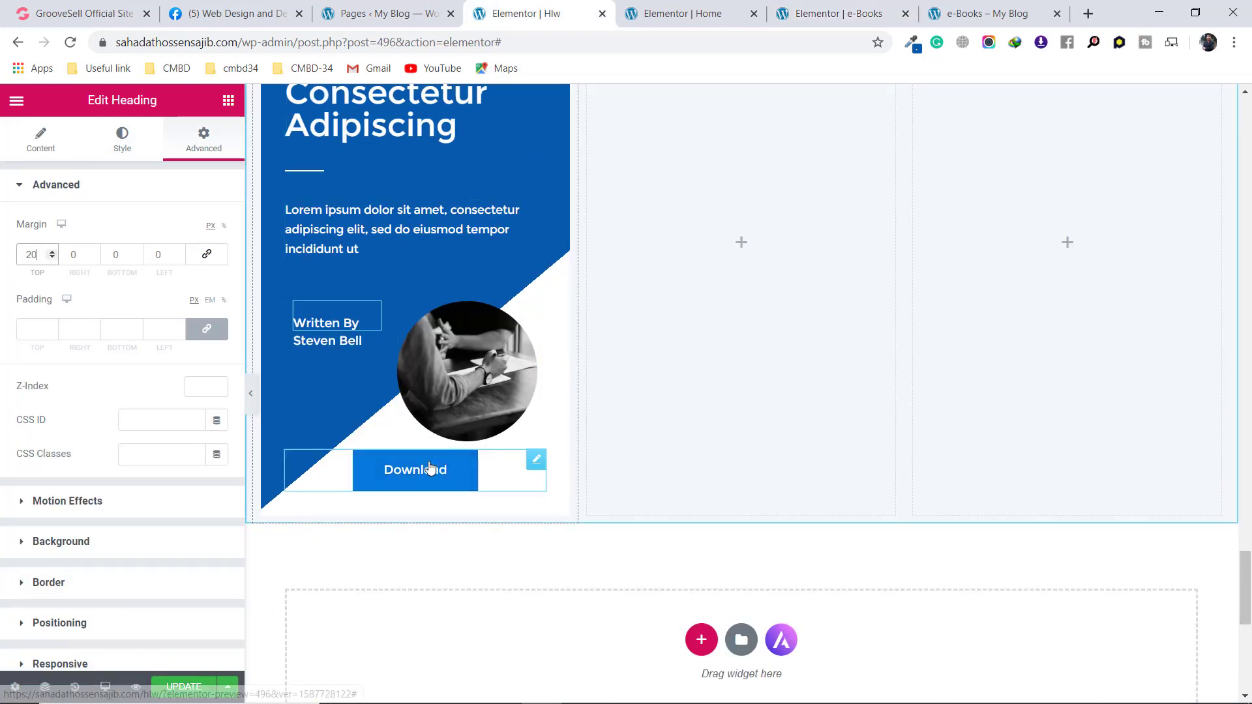
pyautogui.click(531, 461)
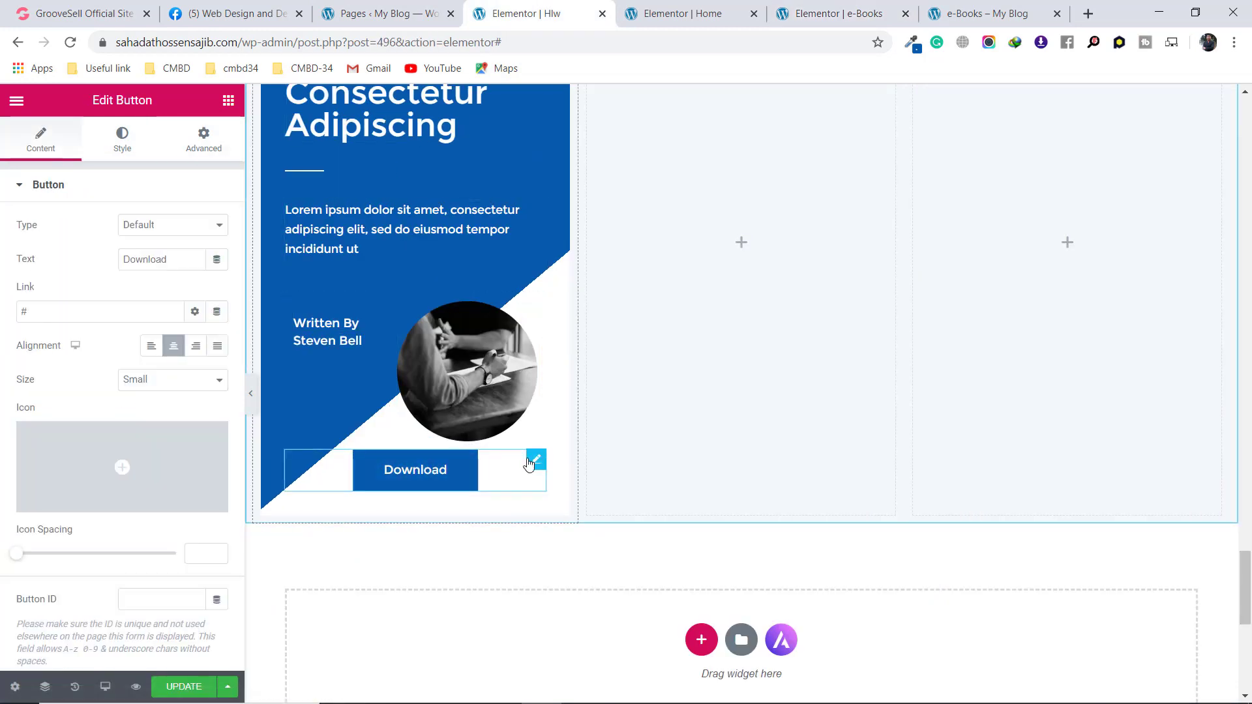
pyautogui.click(216, 144)
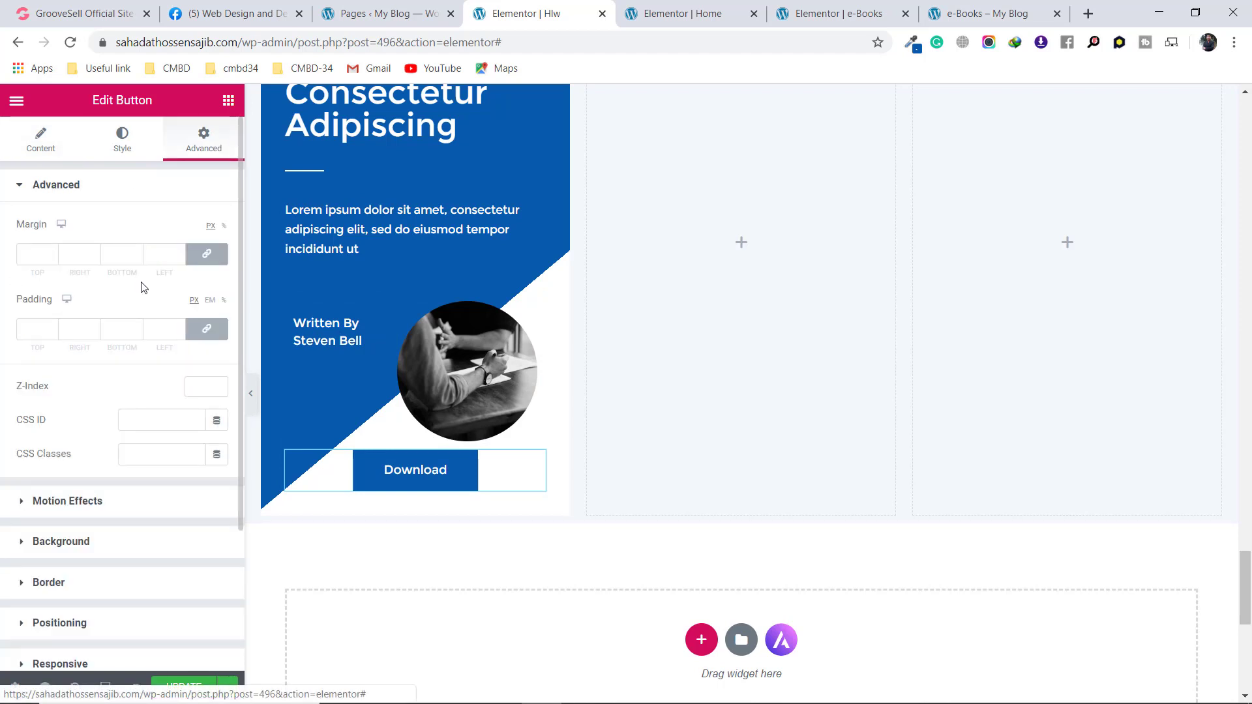
pyautogui.click(204, 260)
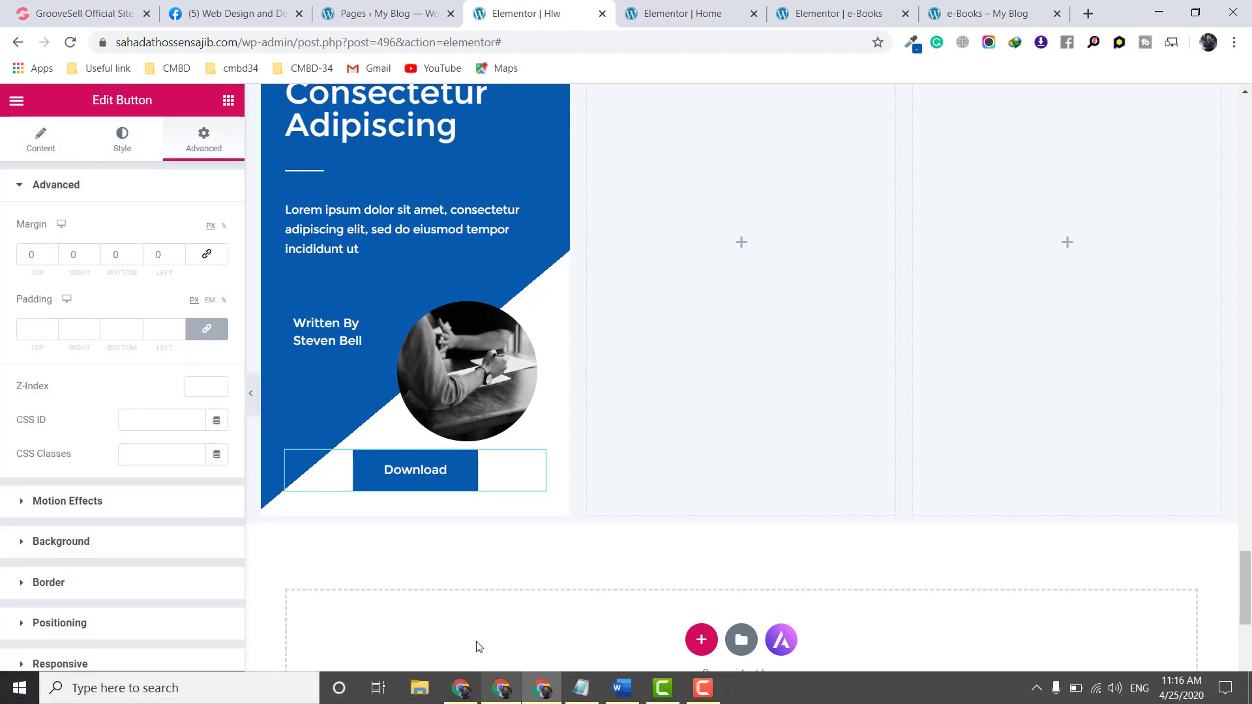
pyautogui.moveTo(52, 253); pyautogui.dragTo(52, 253)
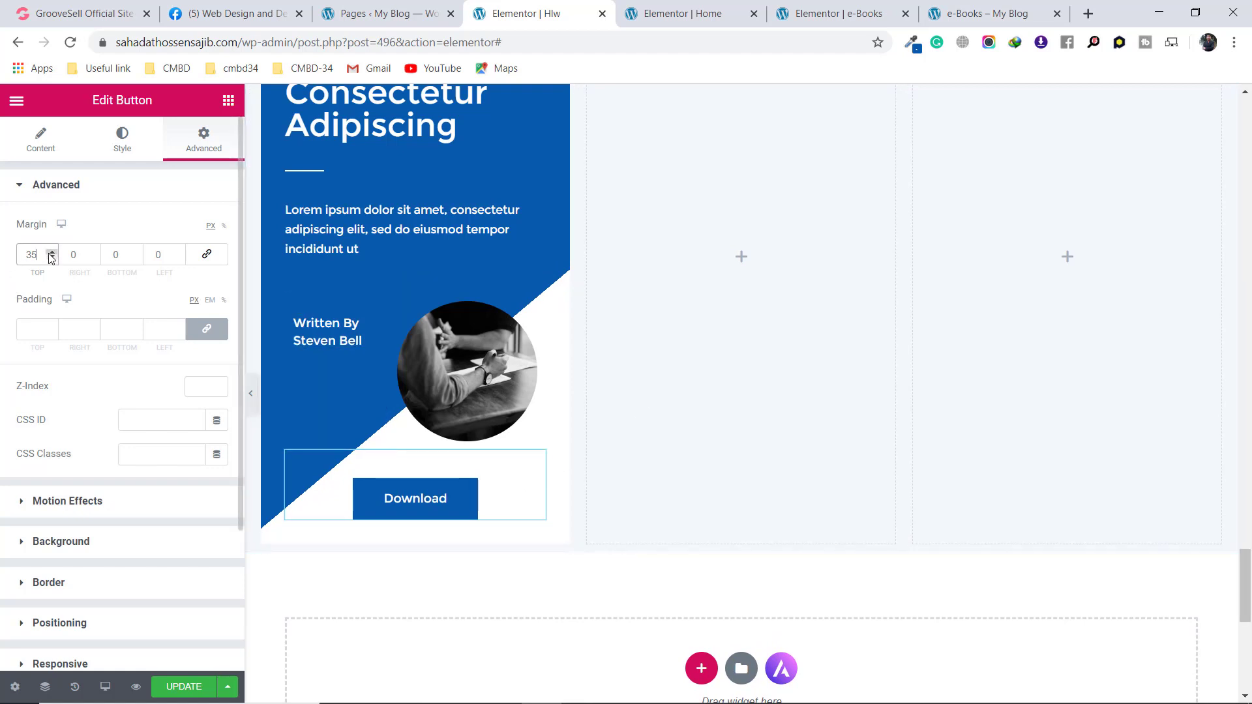
pyautogui.moveTo(52, 254); pyautogui.dragTo(51, 254)
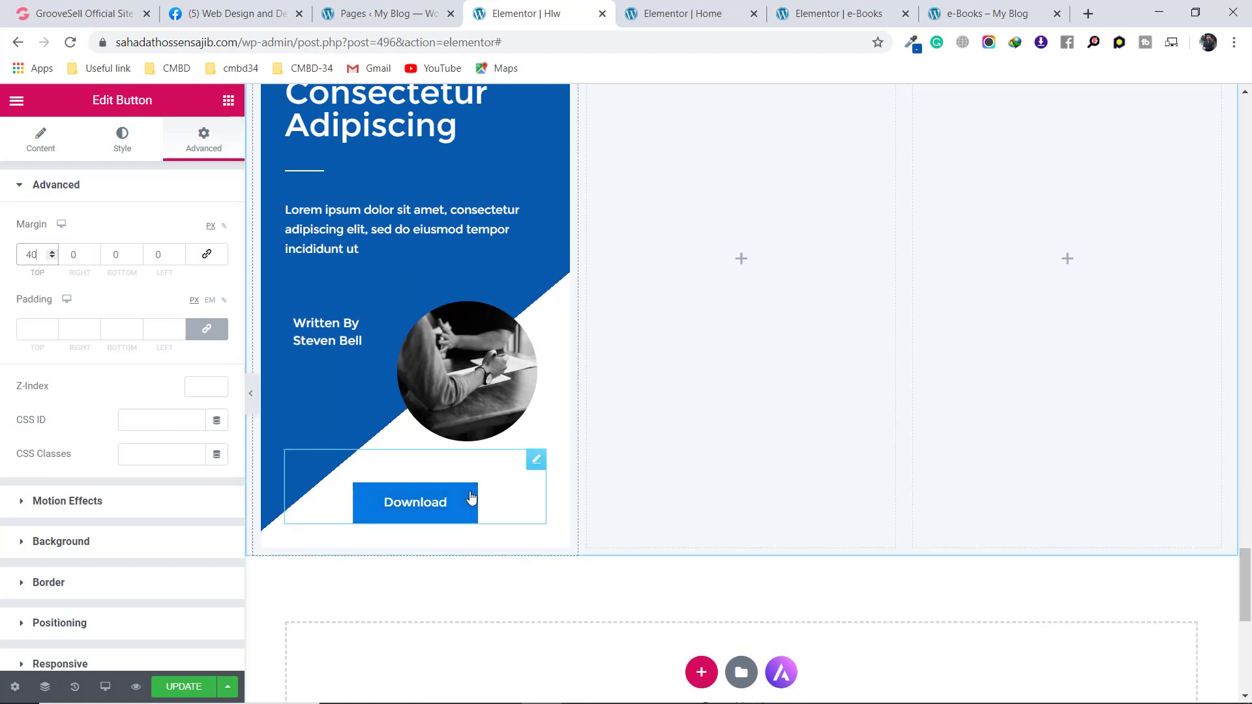
# Compare the rebuilt card's layout and spacing with the first card on the published e-Books page and in its Elementor editor
pyautogui.click(641, 486)
pyautogui.scroll(3, 641, 484)
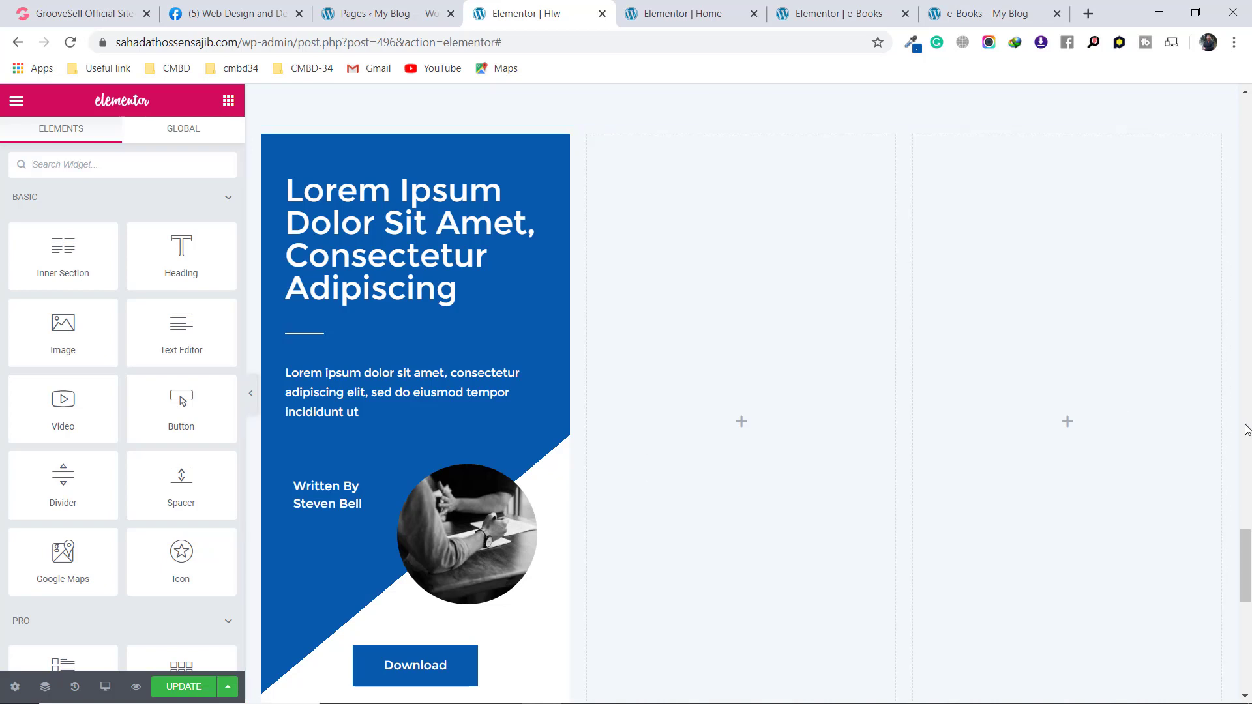
pyautogui.moveTo(1247, 553); pyautogui.dragTo(1247, 555)
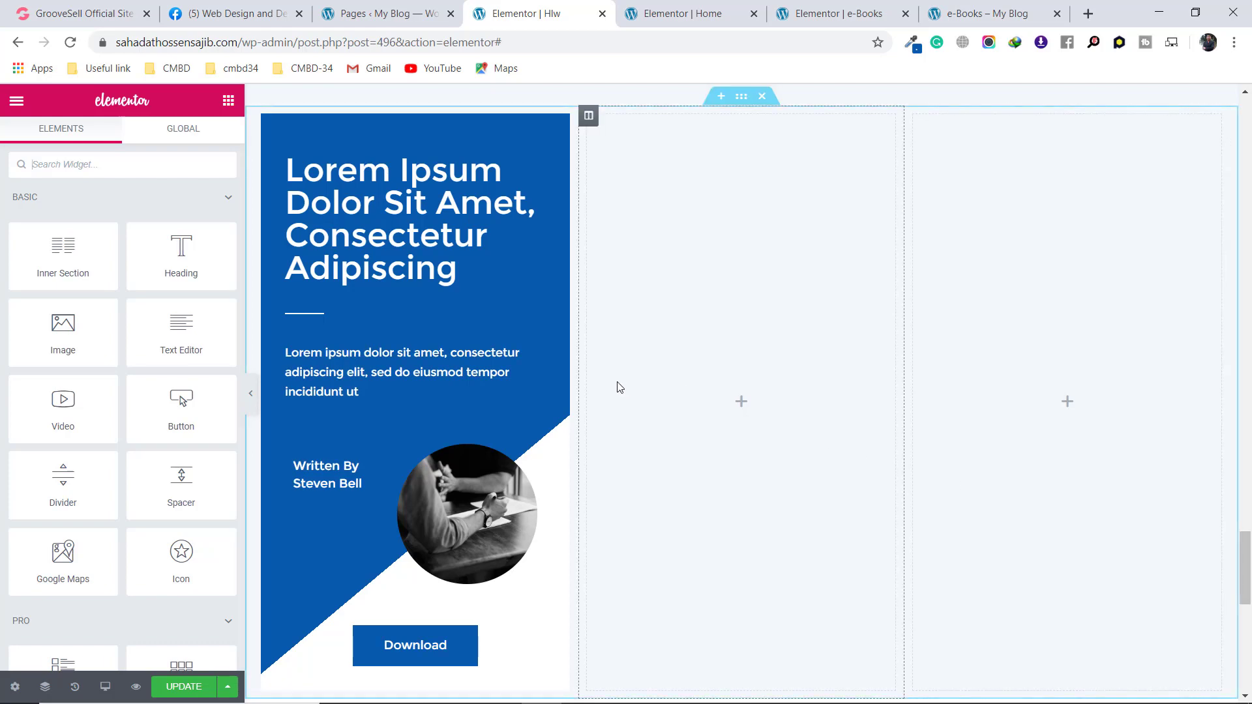
pyautogui.click(1019, 6)
pyautogui.scroll(3, 1083, 228)
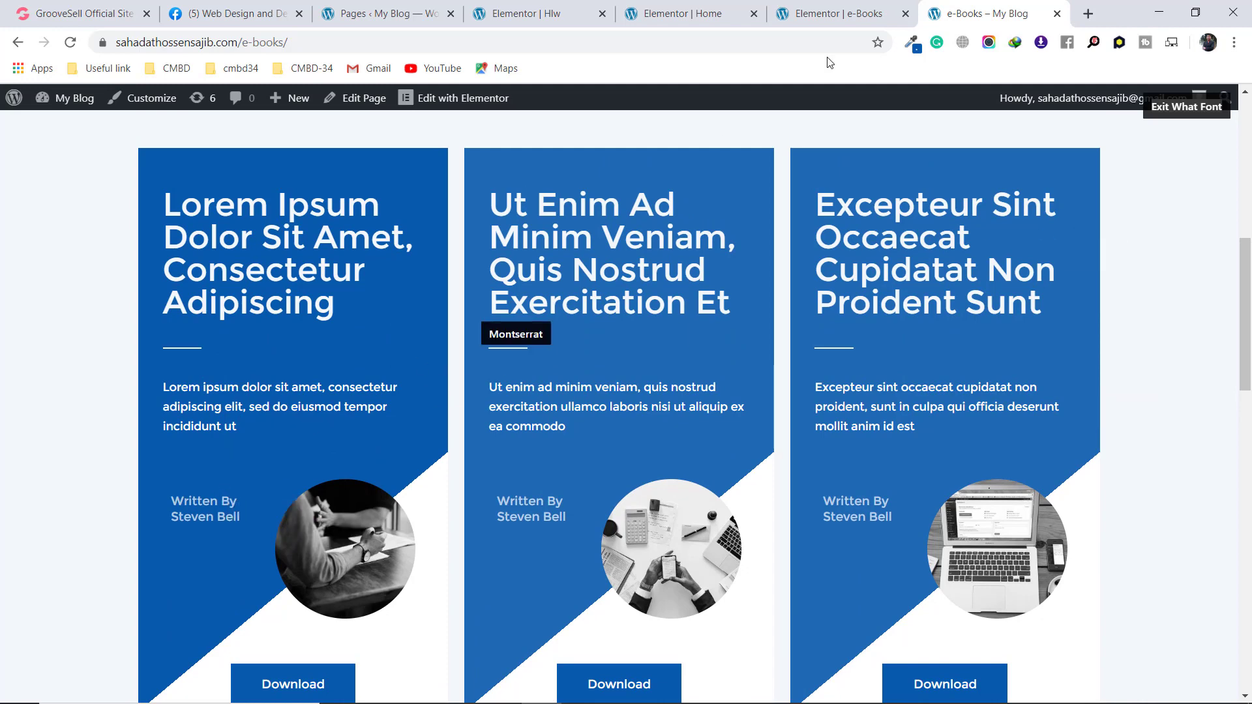
pyautogui.click(866, 6)
pyautogui.scroll(1, 440, 353)
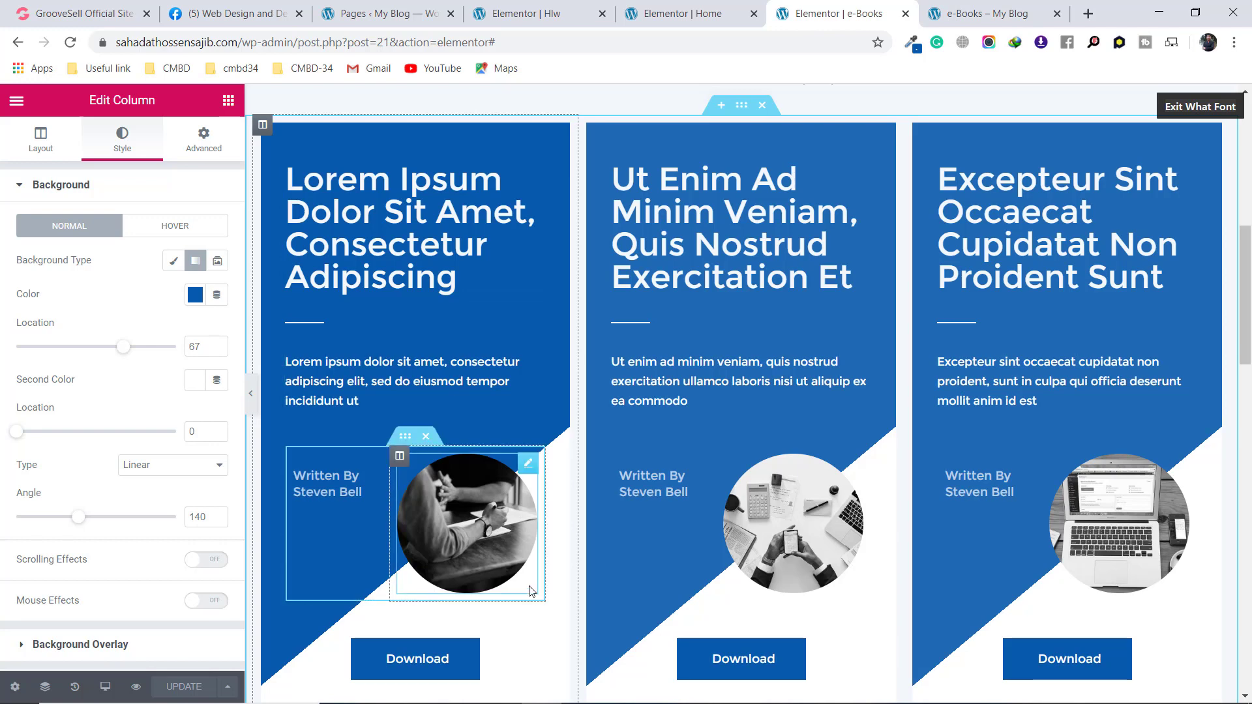
pyautogui.scroll(-1, 507, 585)
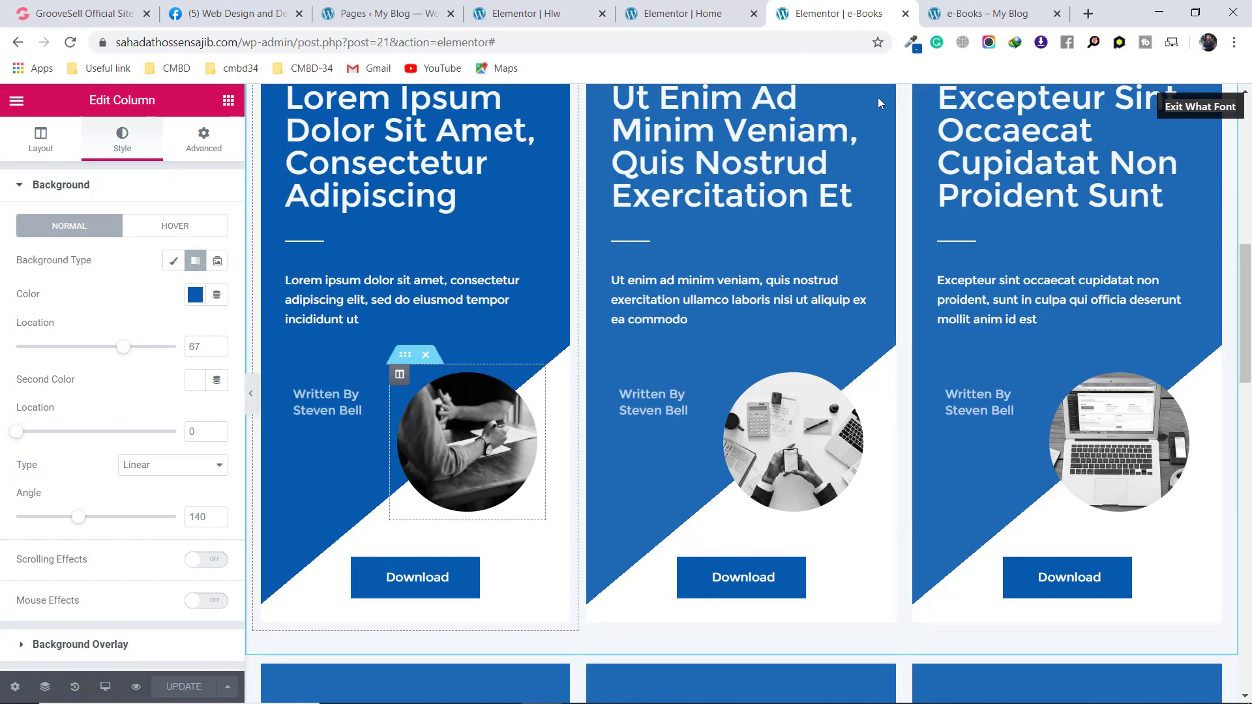
pyautogui.click(541, 5)
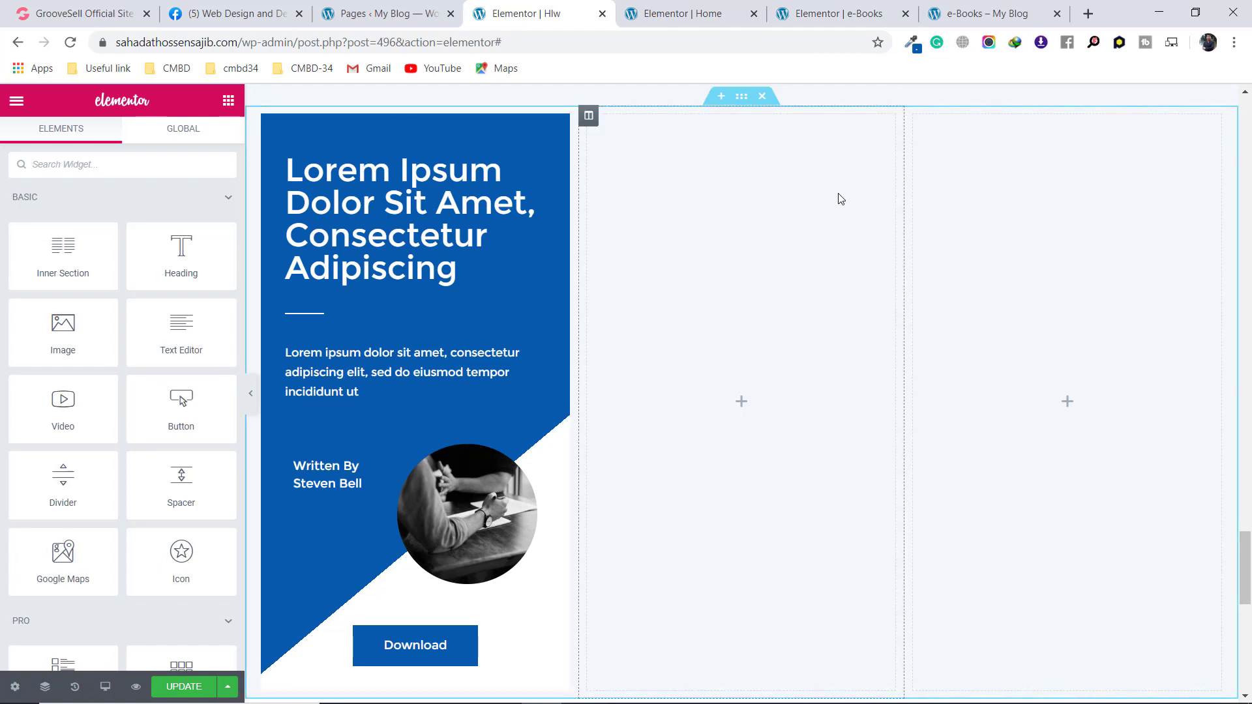
pyautogui.scroll(-1, 833, 223)
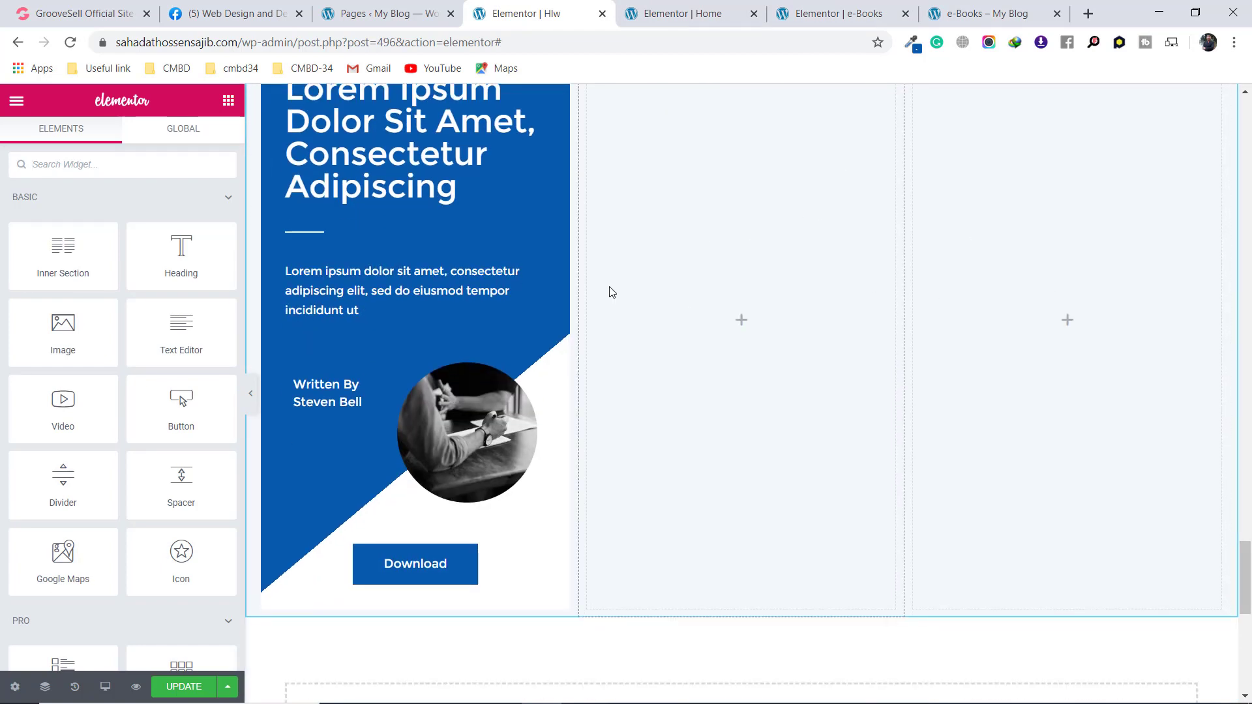
pyautogui.scroll(1, 872, 290)
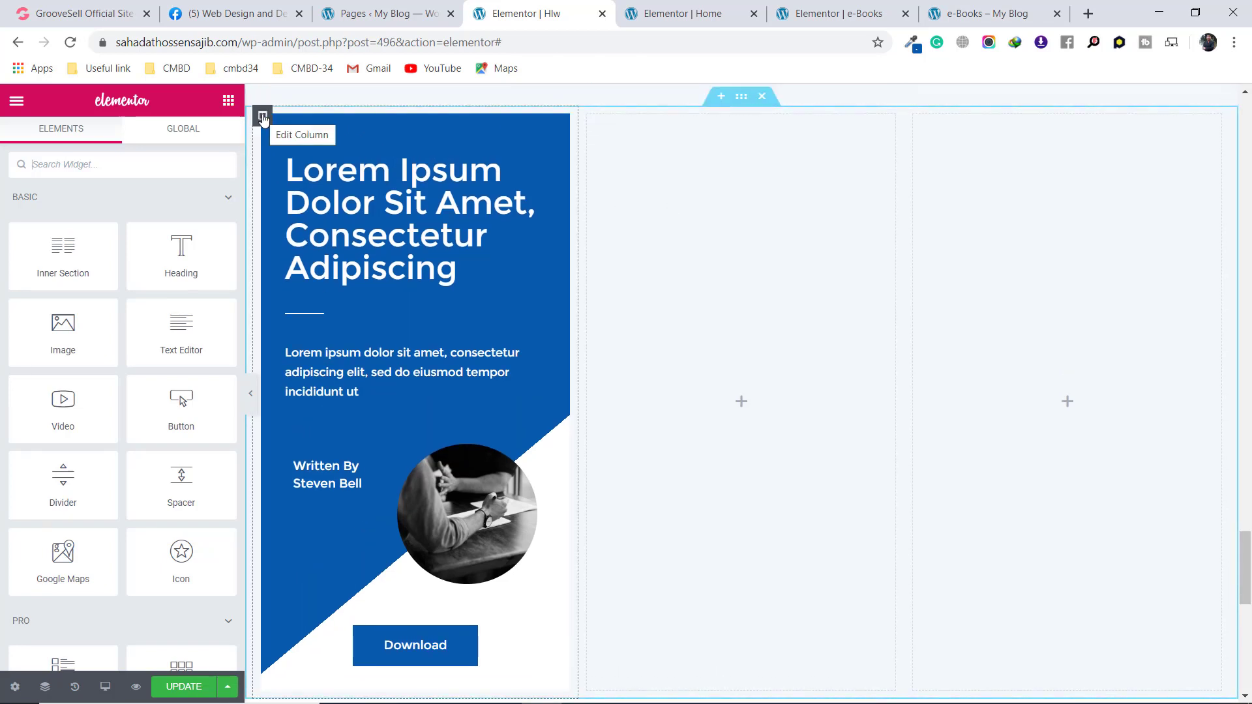
# Duplicate the first e-book card column twice to get three identical cards in the section
pyautogui.click(263, 117)
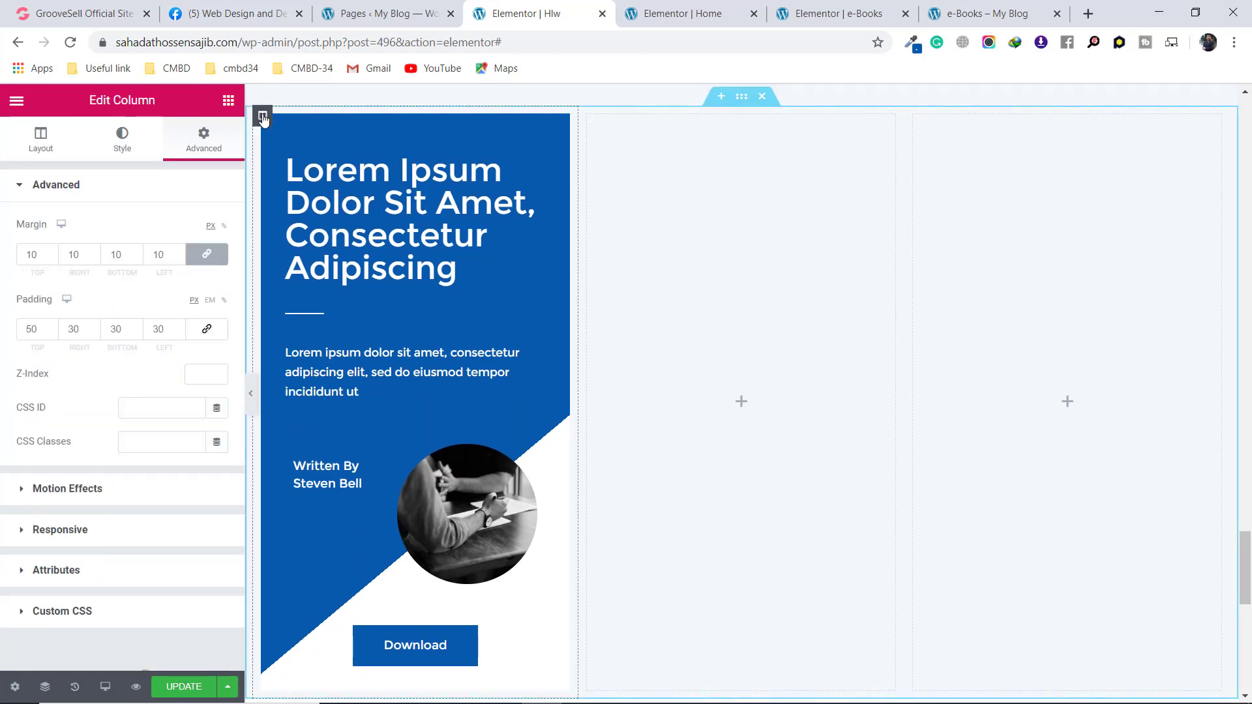
pyautogui.rightClick(263, 116)
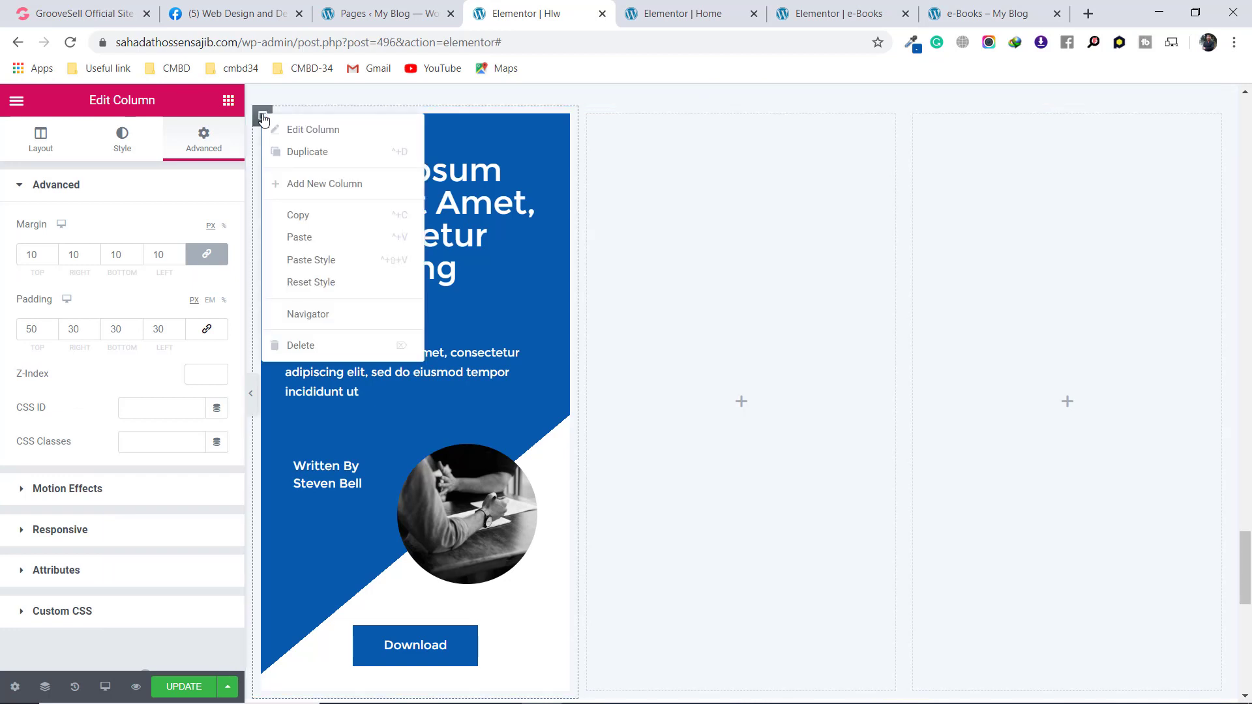
pyautogui.click(294, 152)
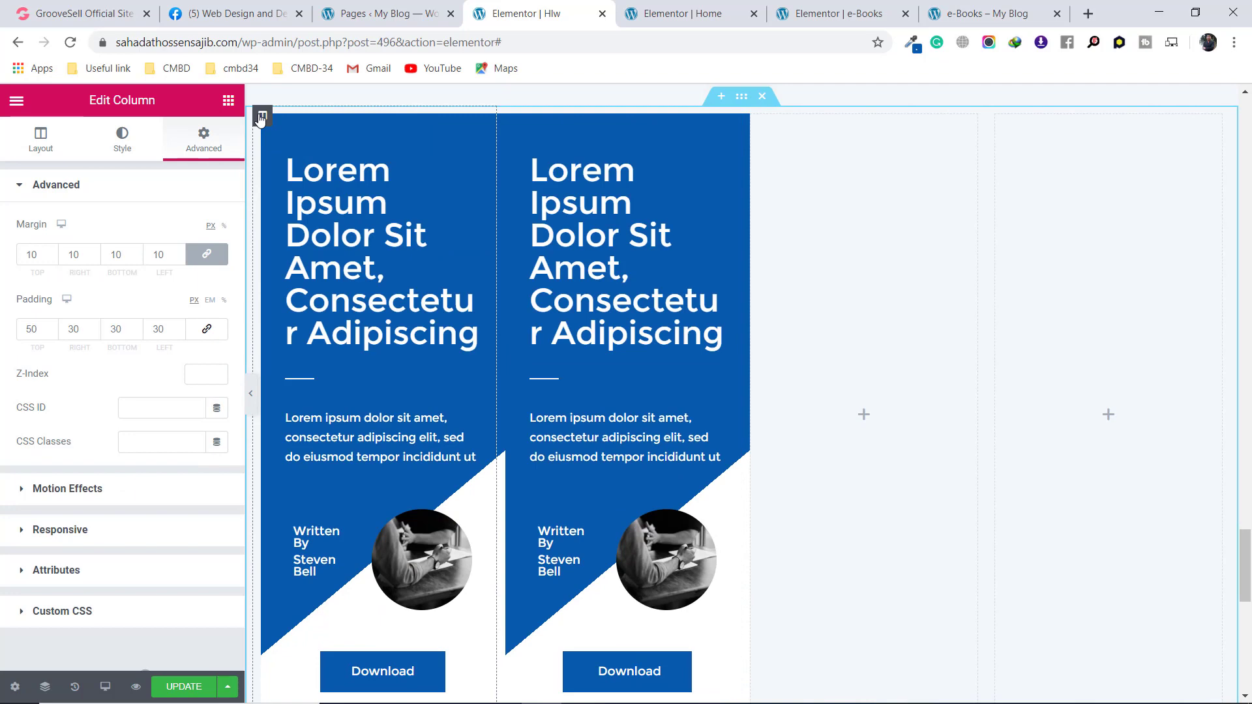
pyautogui.rightClick(260, 117)
pyautogui.click(296, 152)
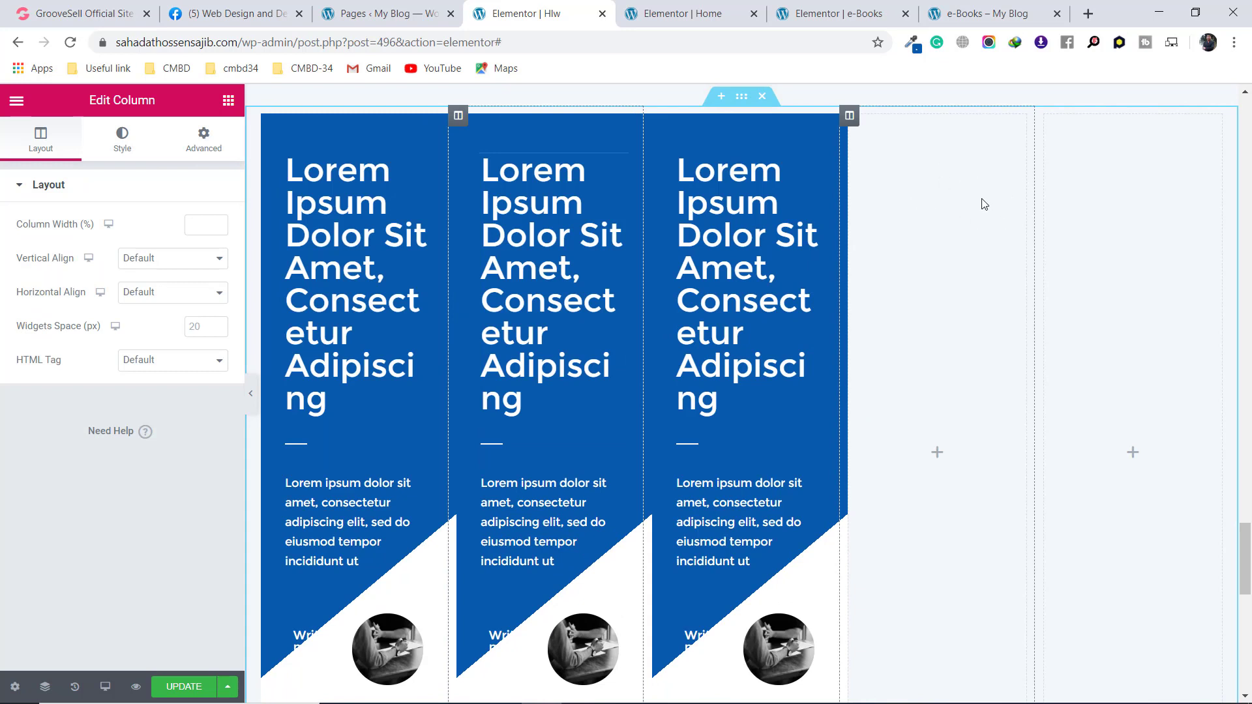
# Delete the two empty columns beside the three e-book cards
pyautogui.rightClick(850, 117)
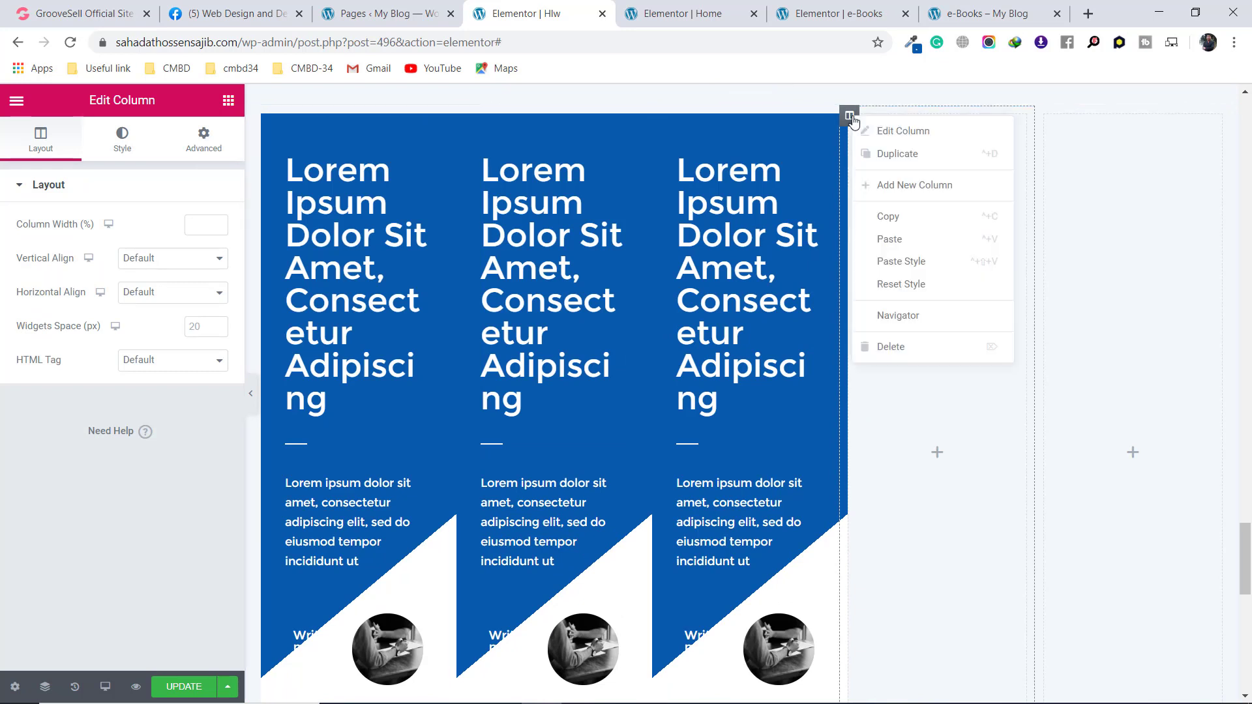
pyautogui.click(950, 346)
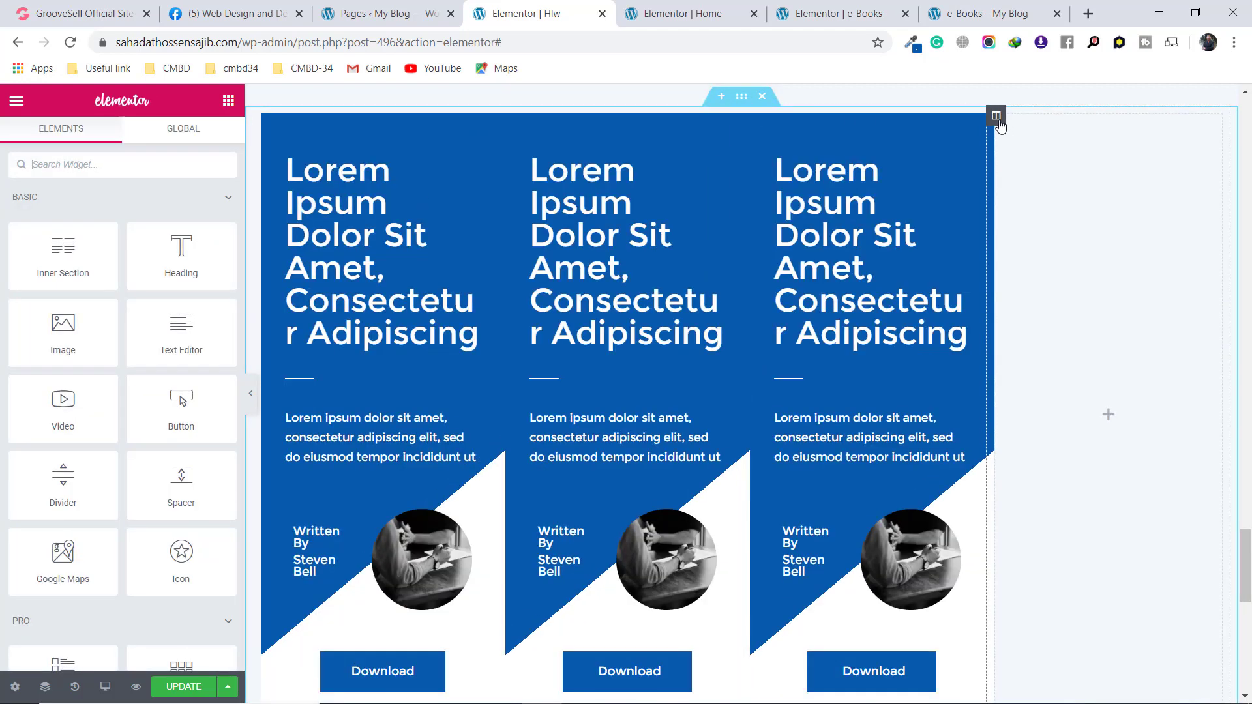
pyautogui.click(998, 121)
pyautogui.rightClick(1000, 123)
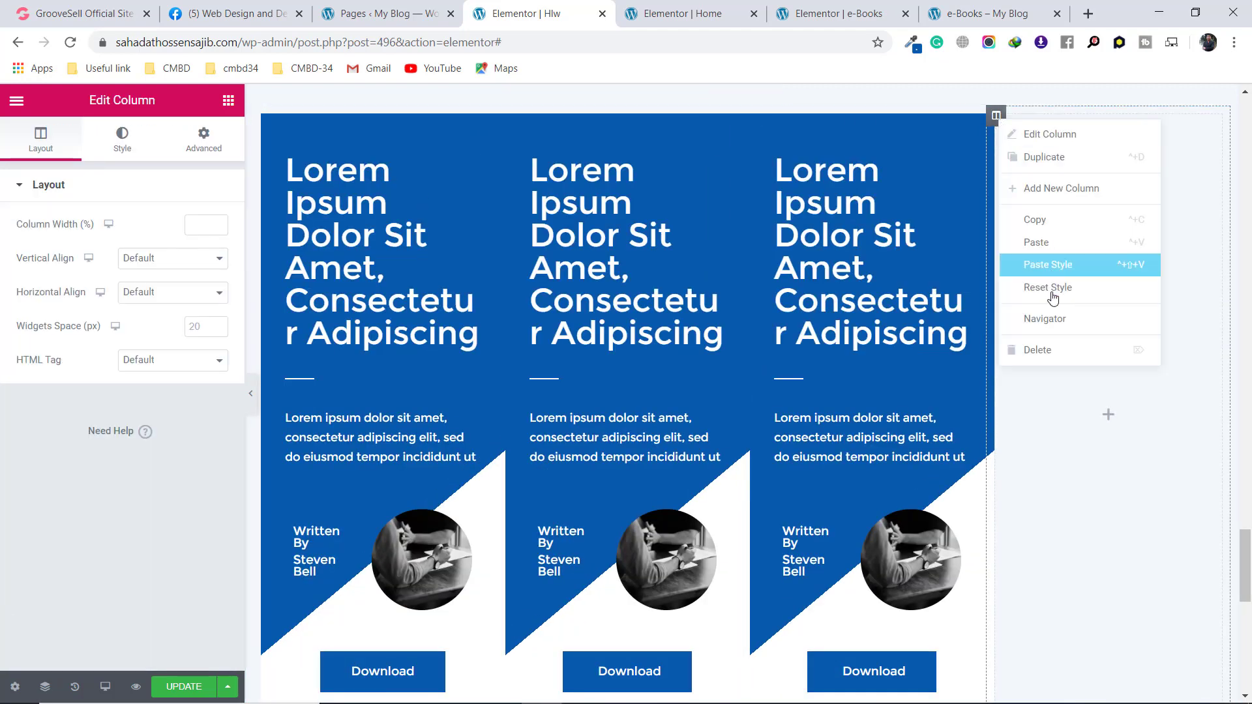
pyautogui.click(1051, 346)
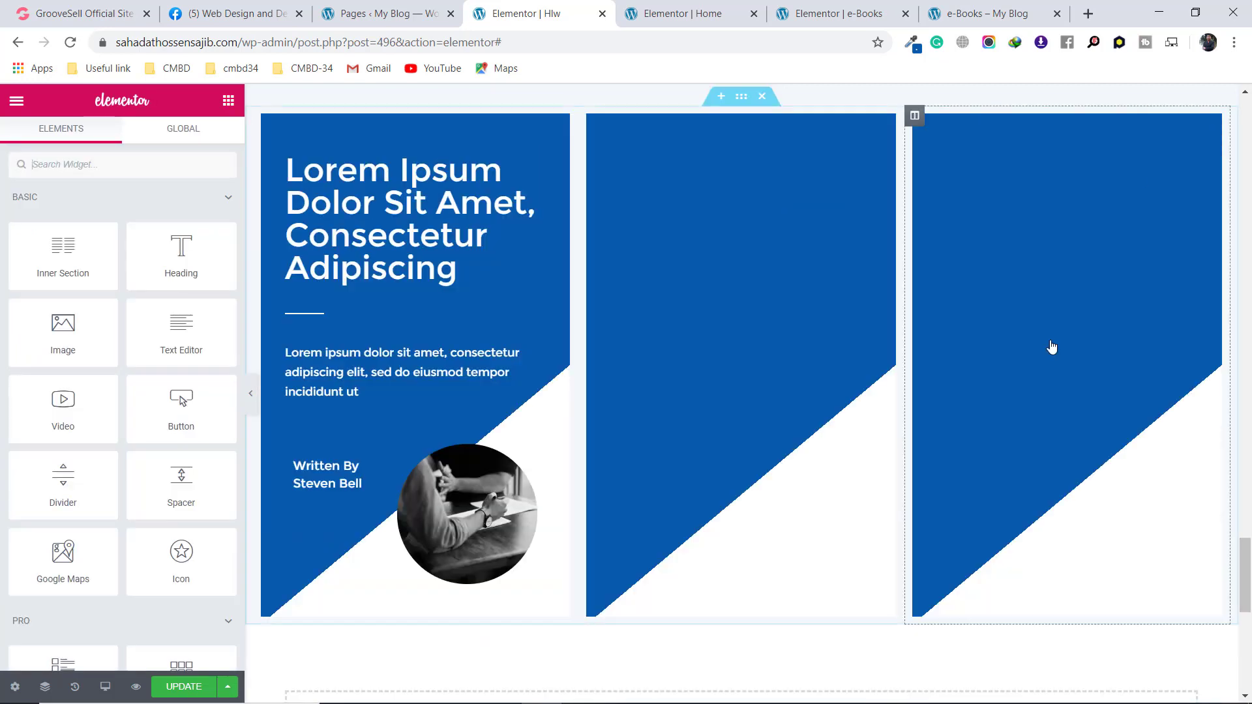
# Examine the rebuilt row of three cards and compare it with the card rows on the published e-Books page
pyautogui.scroll(-1, 1044, 336)
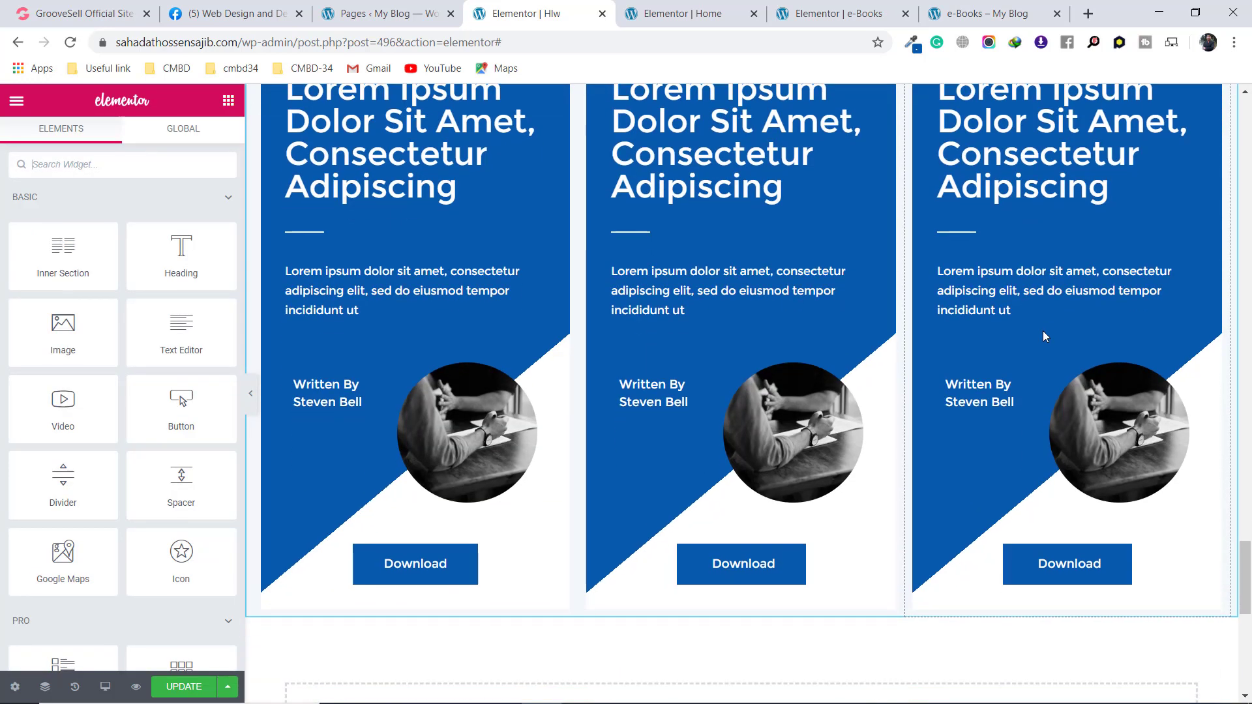
pyautogui.scroll(1, 391, 405)
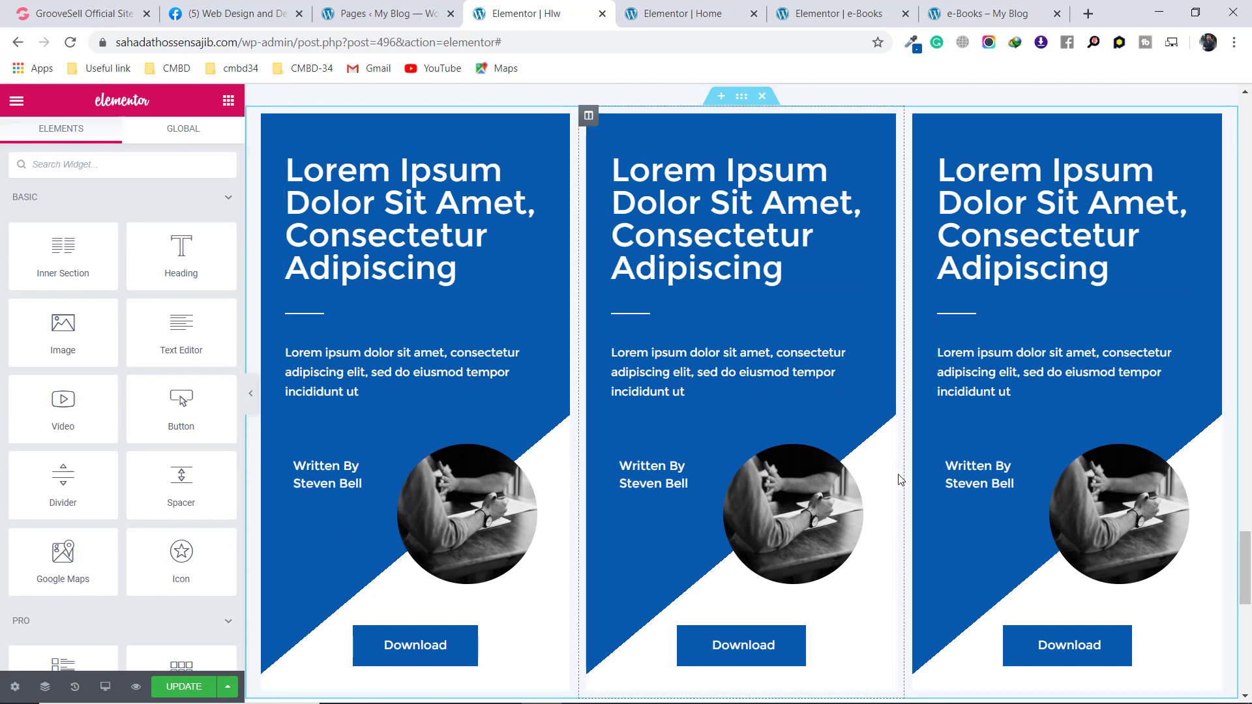
pyautogui.scroll(-1, 901, 476)
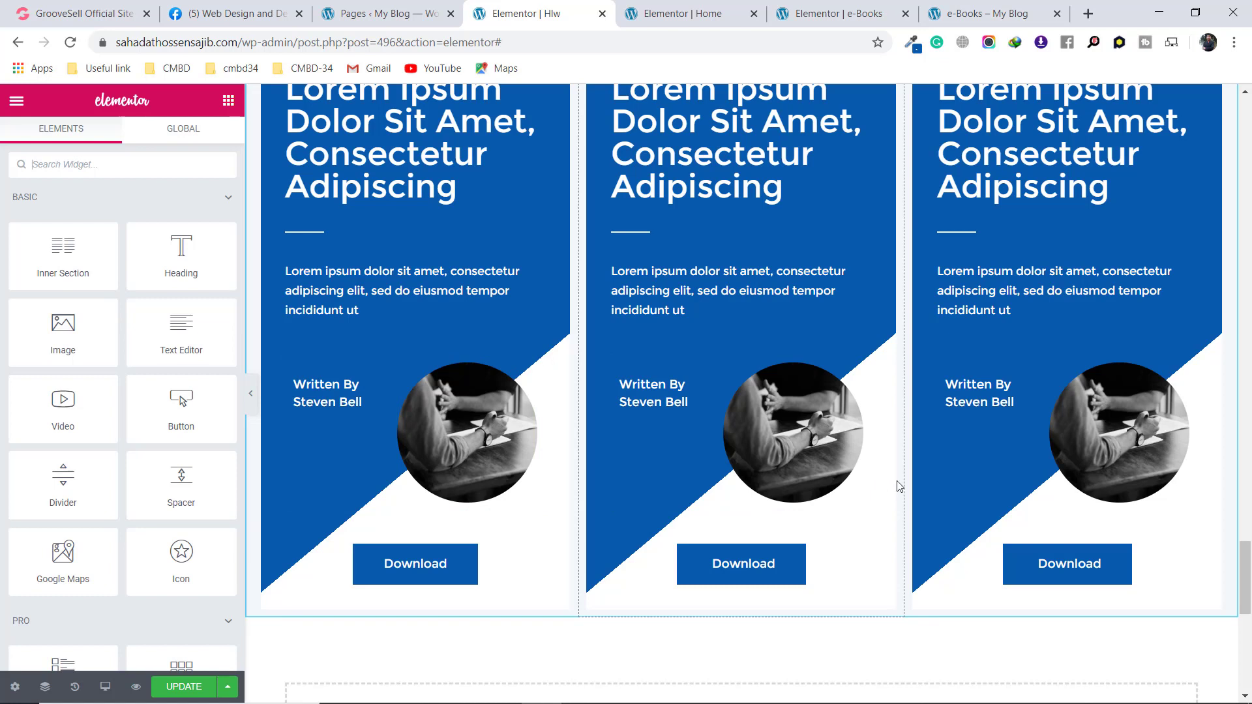
pyautogui.scroll(1, 881, 548)
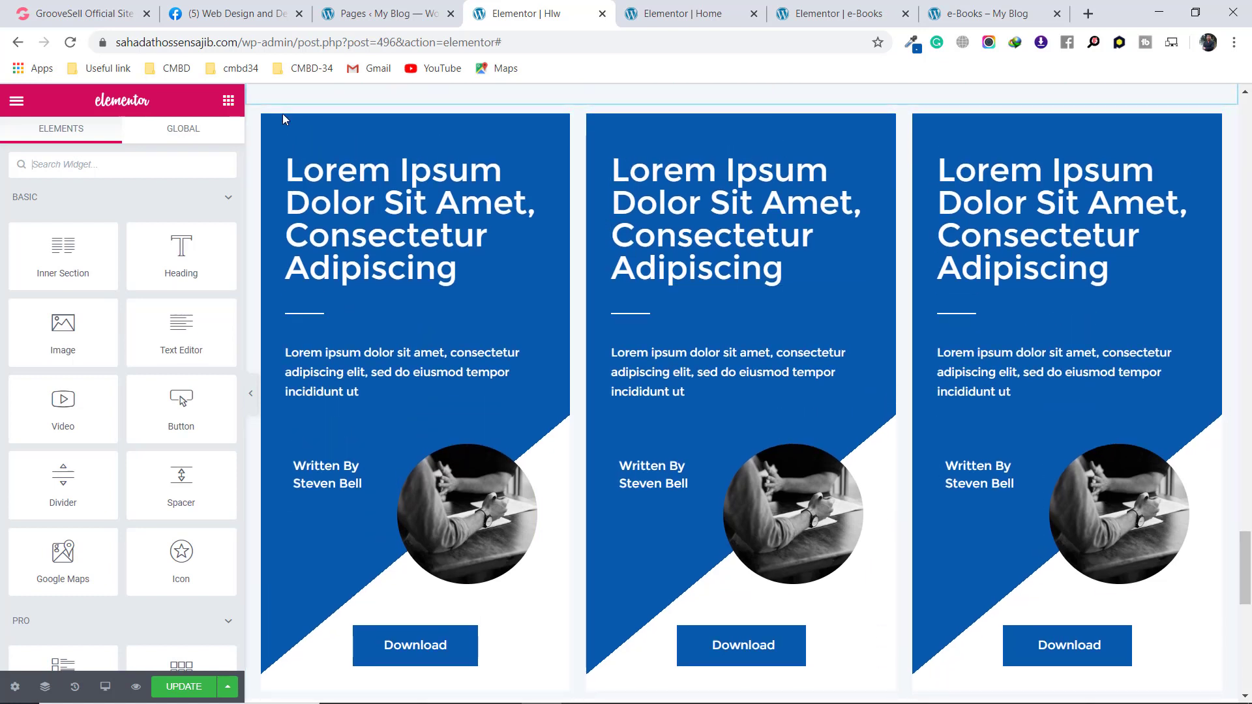
pyautogui.scroll(-2, 713, 463)
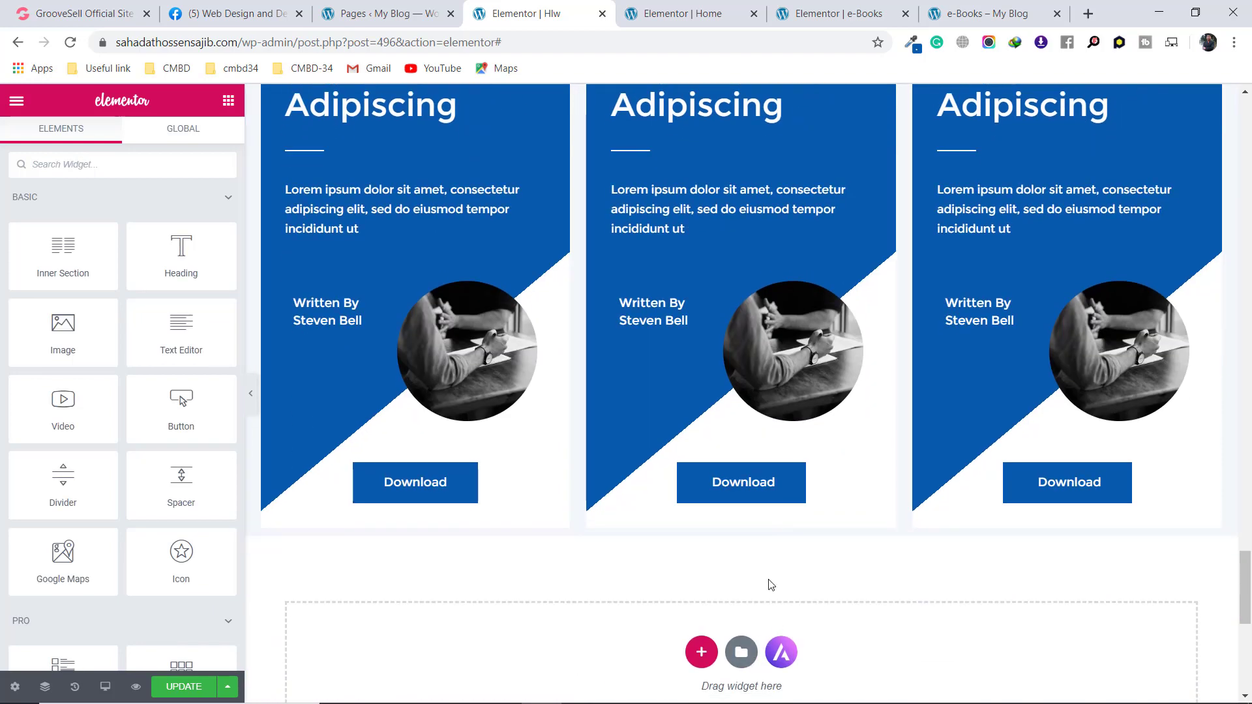
pyautogui.click(988, 13)
pyautogui.scroll(-5, 879, 342)
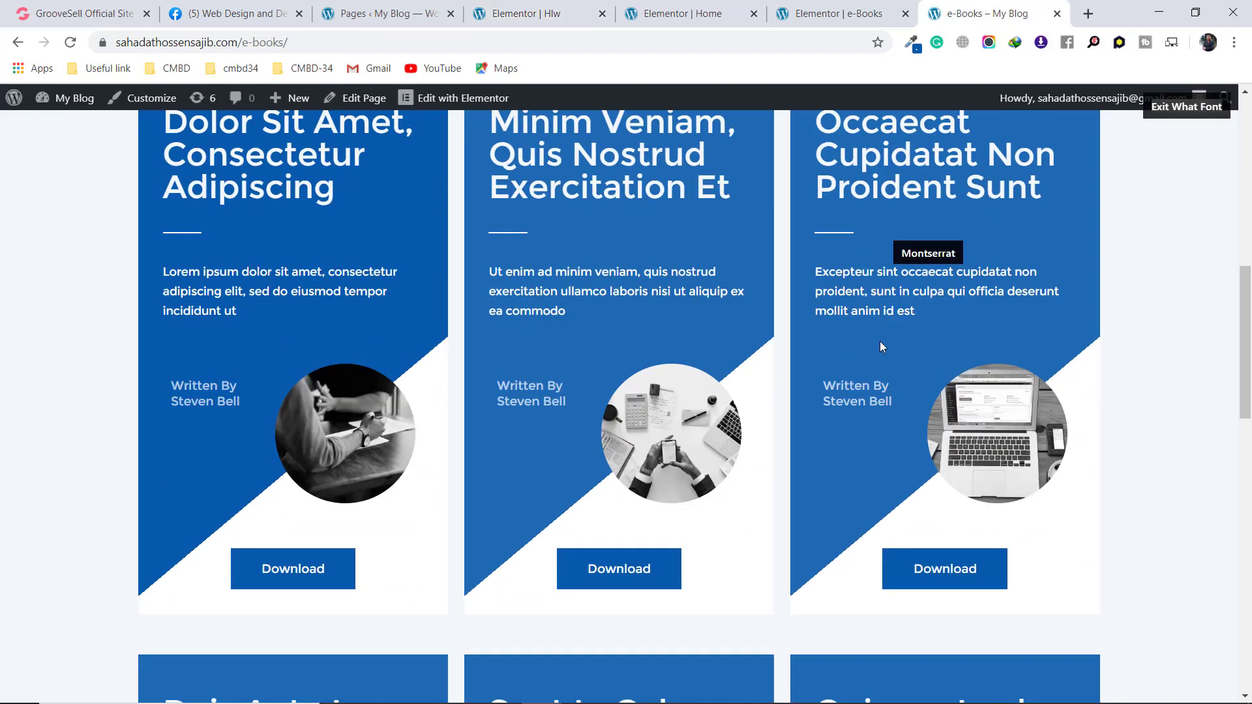
pyautogui.scroll(4, 631, 373)
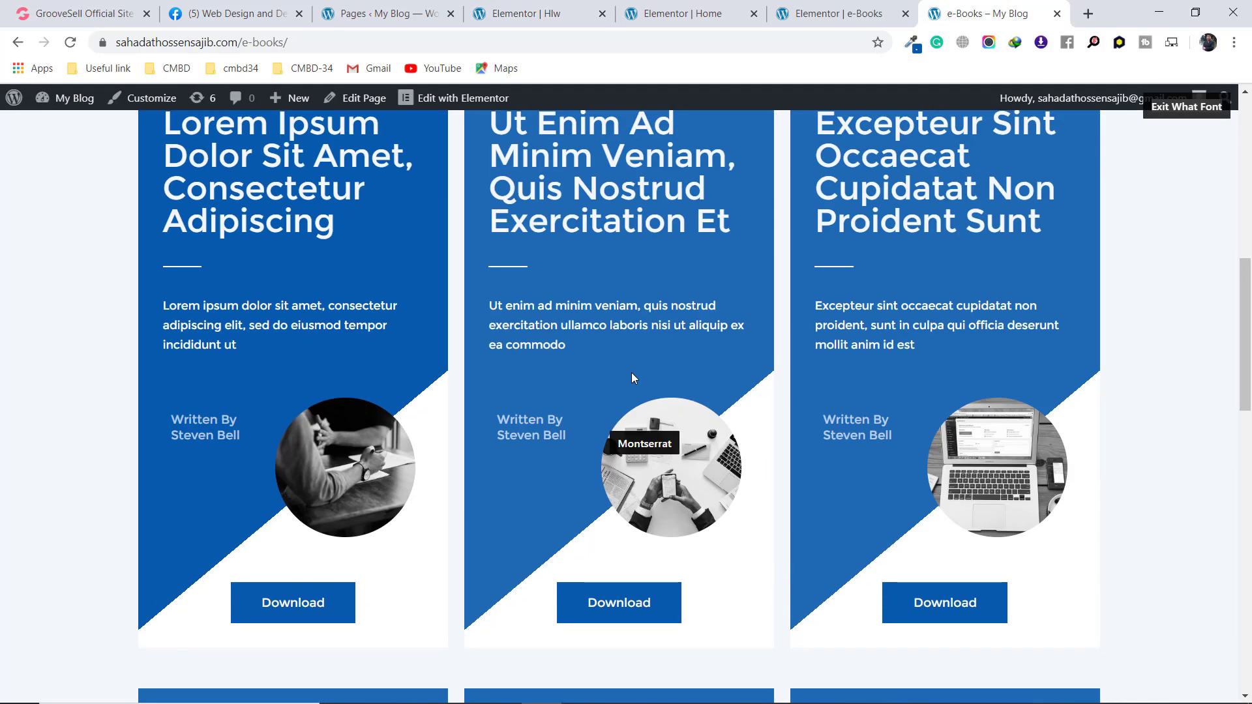
# Duplicate the section holding the three e-book cards to create a second row
pyautogui.click(516, 8)
pyautogui.scroll(1, 642, 405)
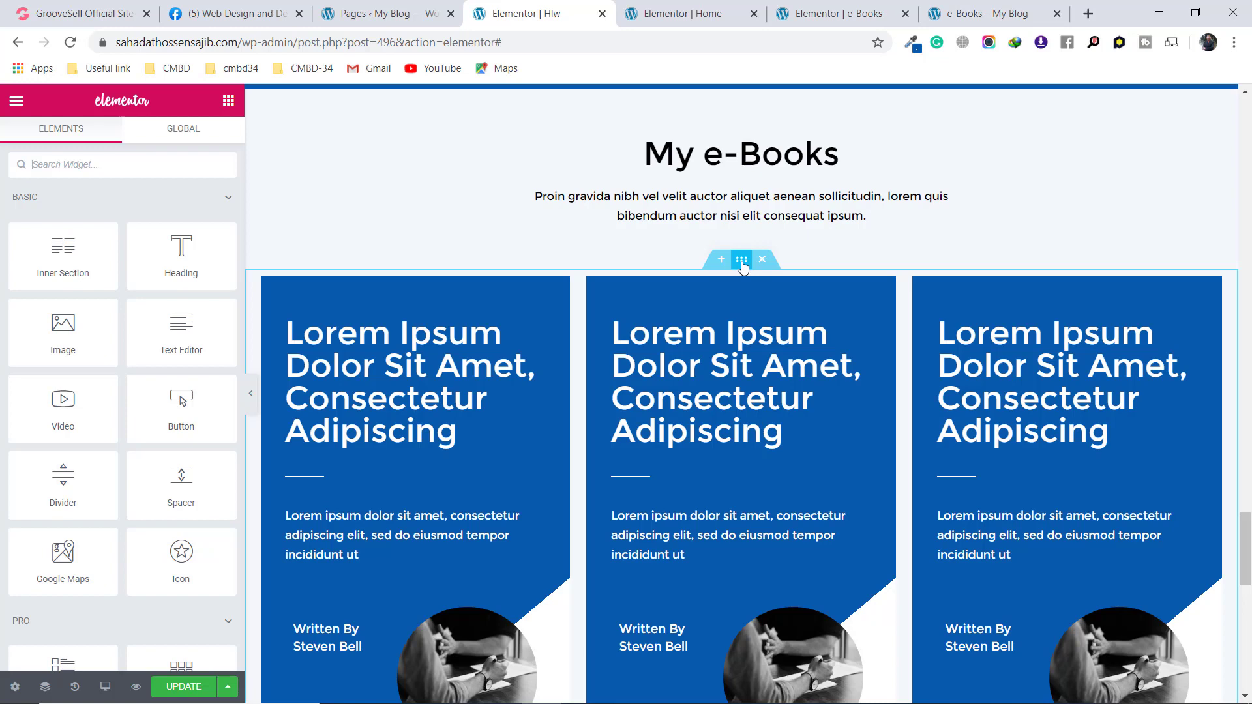
pyautogui.rightClick(742, 264)
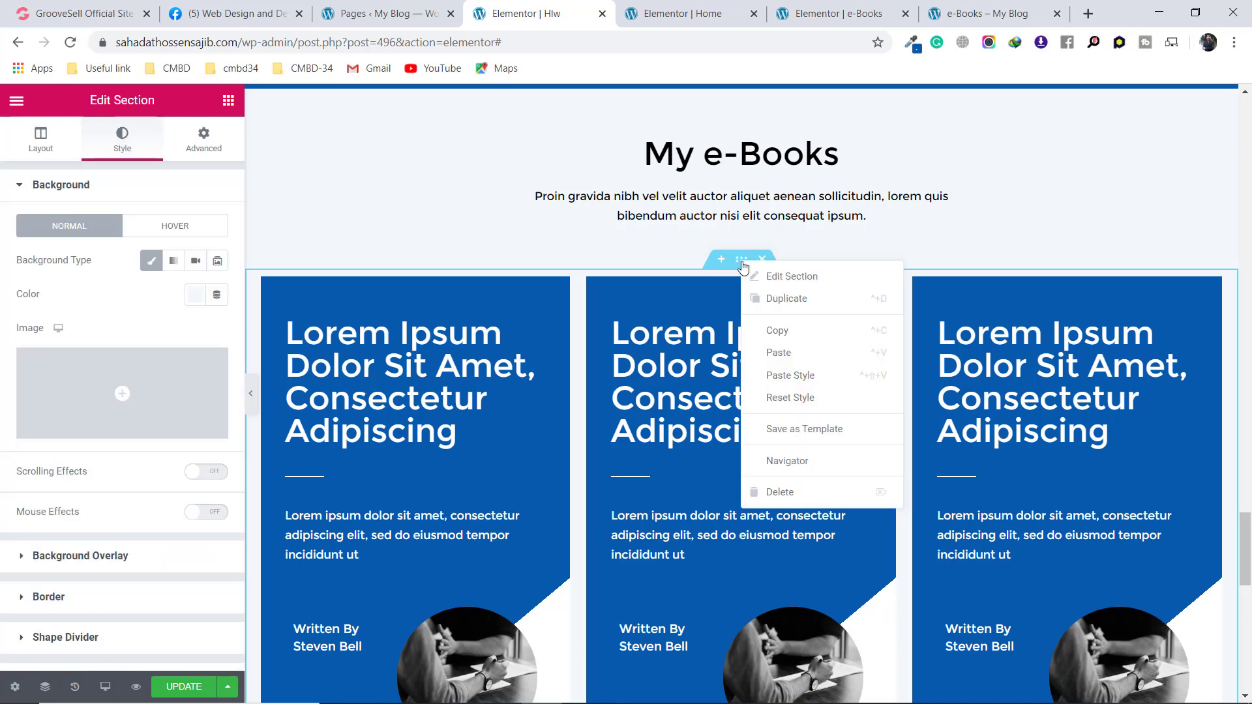
pyautogui.click(781, 300)
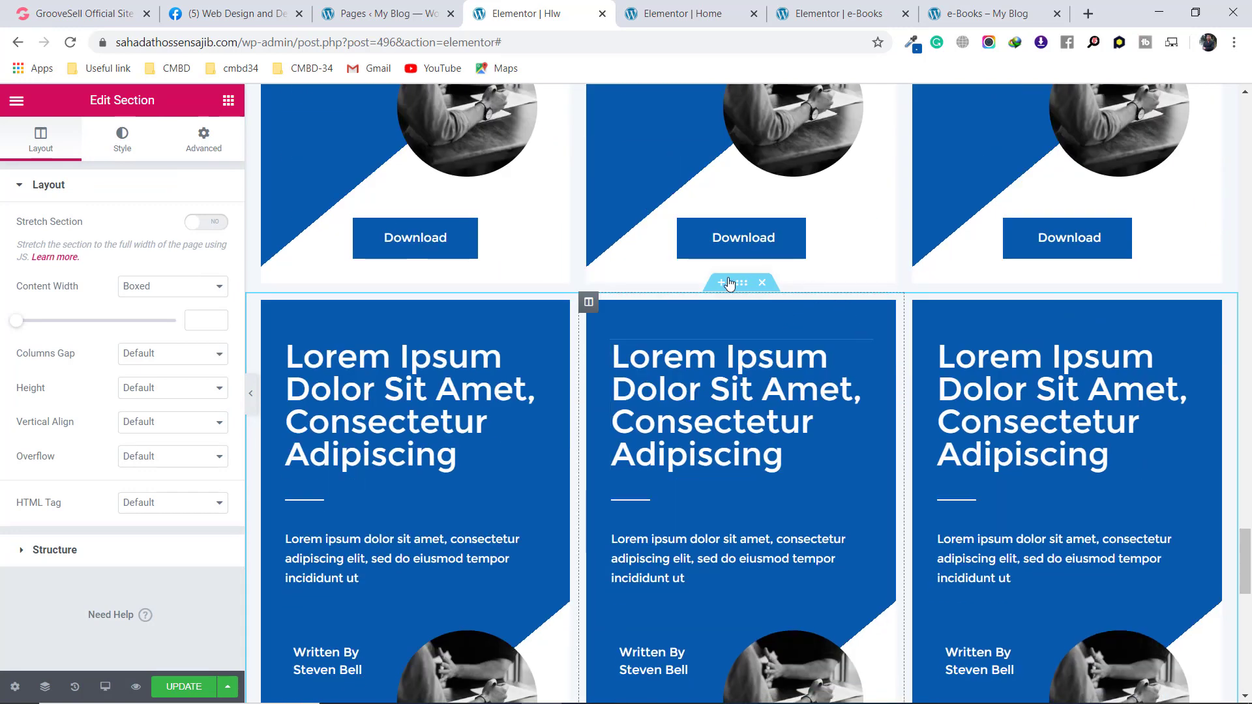
# Check the row gap on the published page, then unlink the first card section's padding, set its bottom padding to 50 px and update the page
pyautogui.click(969, 12)
pyautogui.scroll(-4, 945, 263)
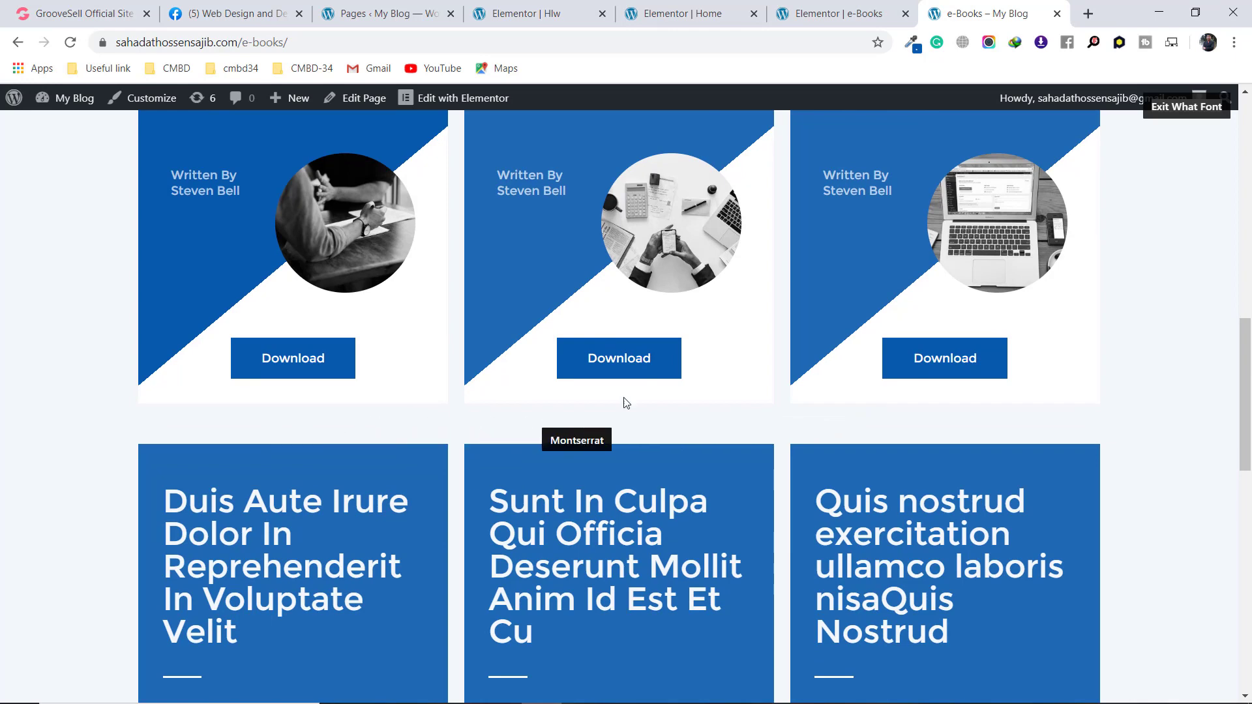
pyautogui.click(525, 14)
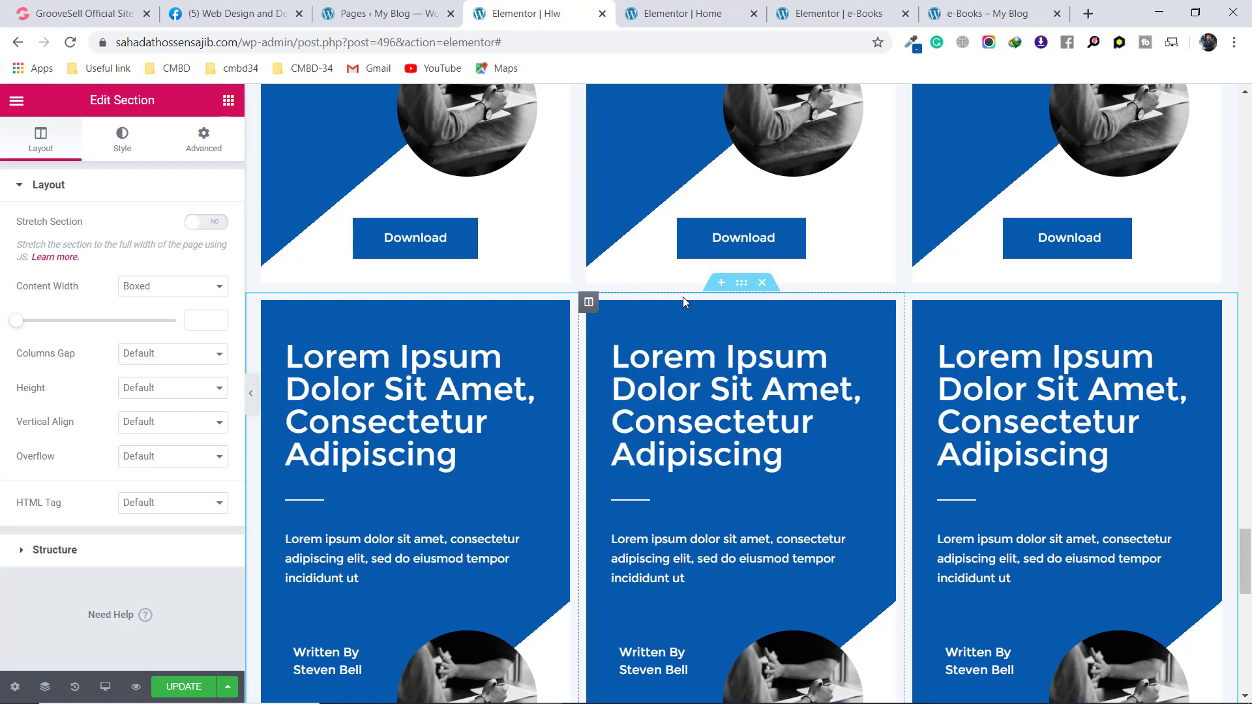
pyautogui.scroll(-4, 679, 298)
pyautogui.scroll(10, 717, 247)
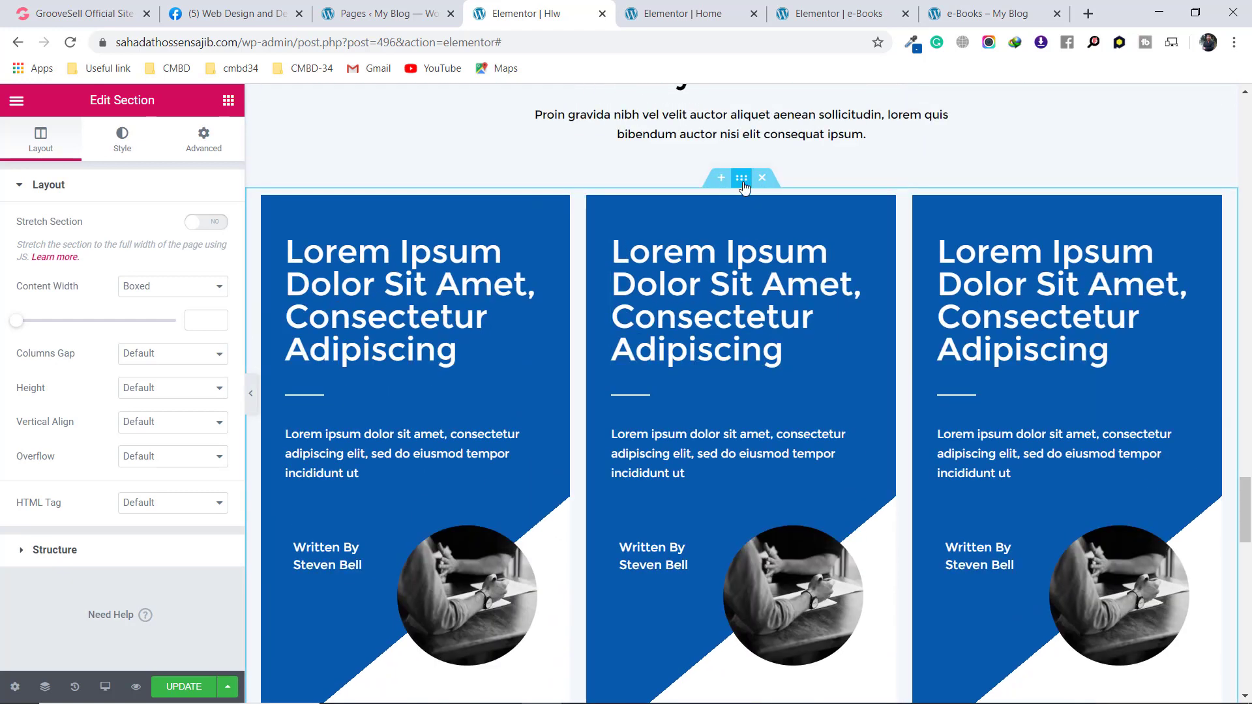
pyautogui.click(743, 187)
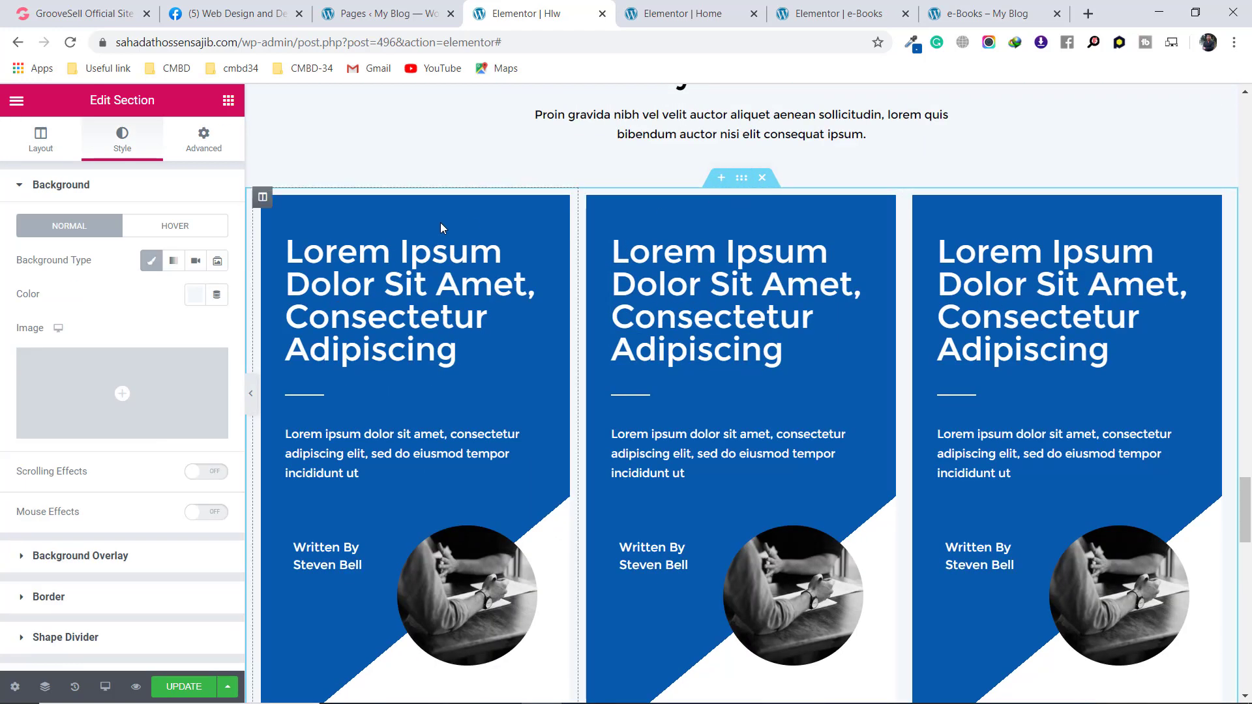
pyautogui.click(204, 138)
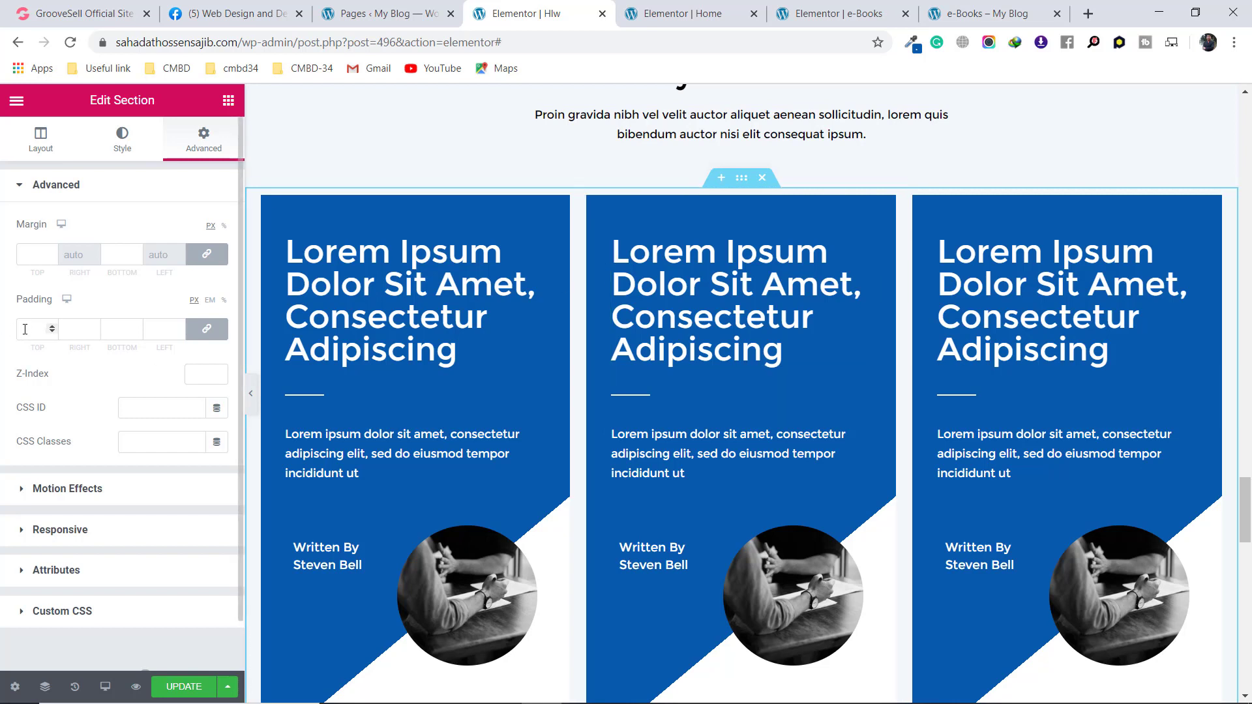
pyautogui.click(209, 329)
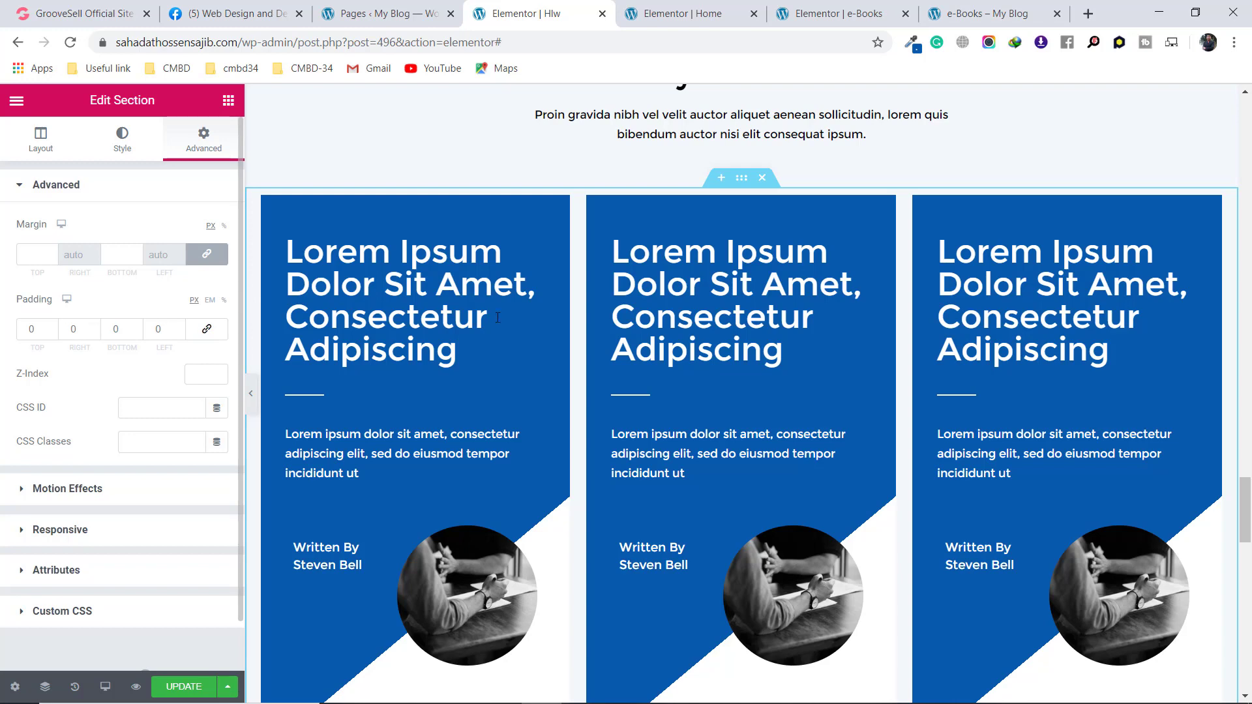
pyautogui.scroll(-4, 730, 483)
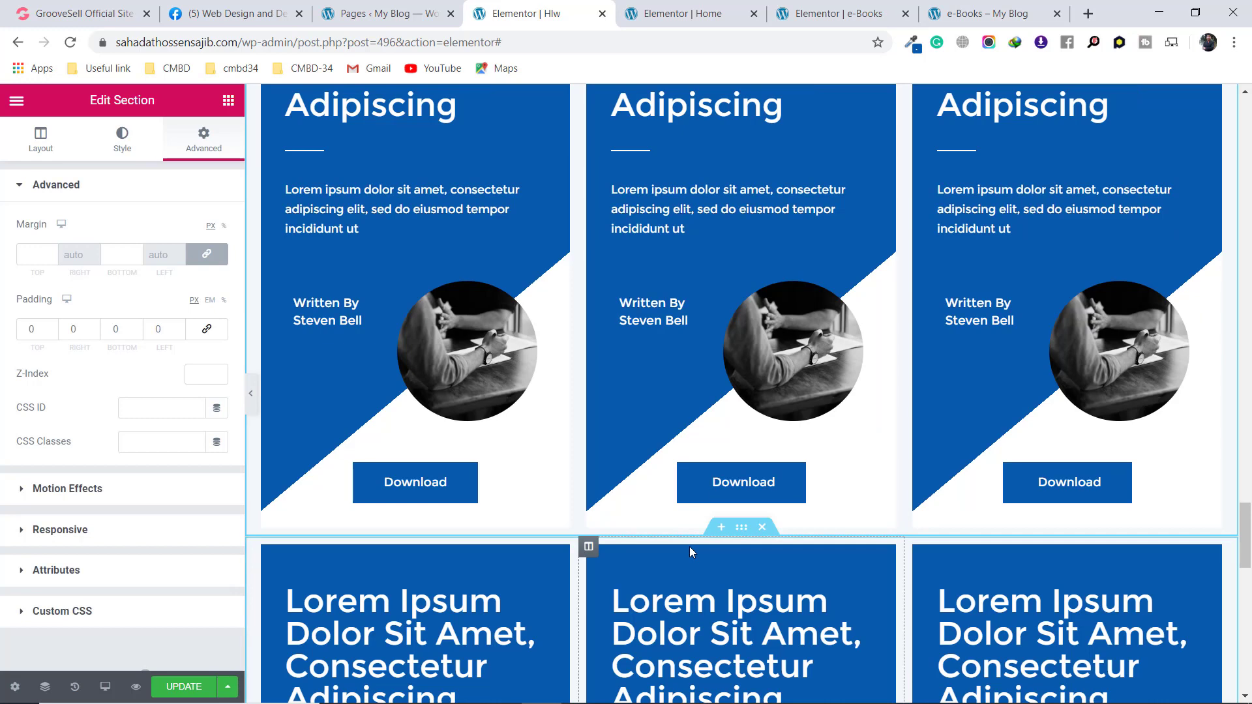
pyautogui.click(110, 331)
pyautogui.write('6')
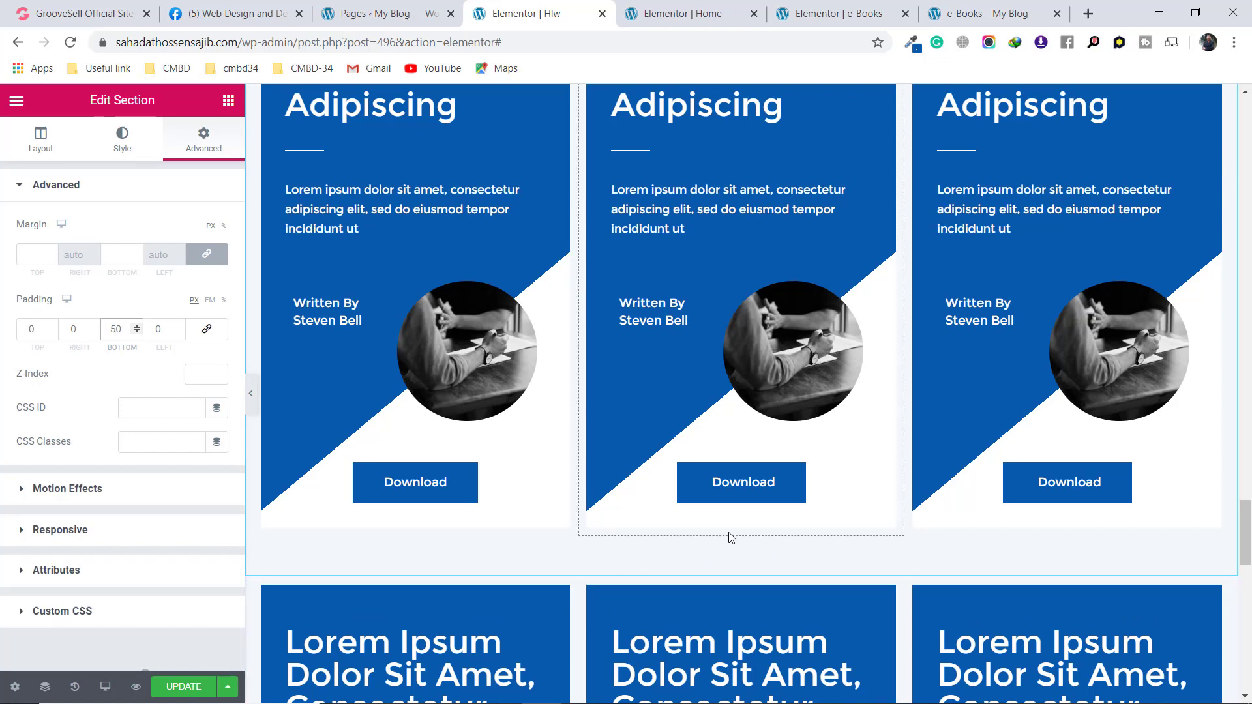
pyautogui.scroll(-1, 750, 460)
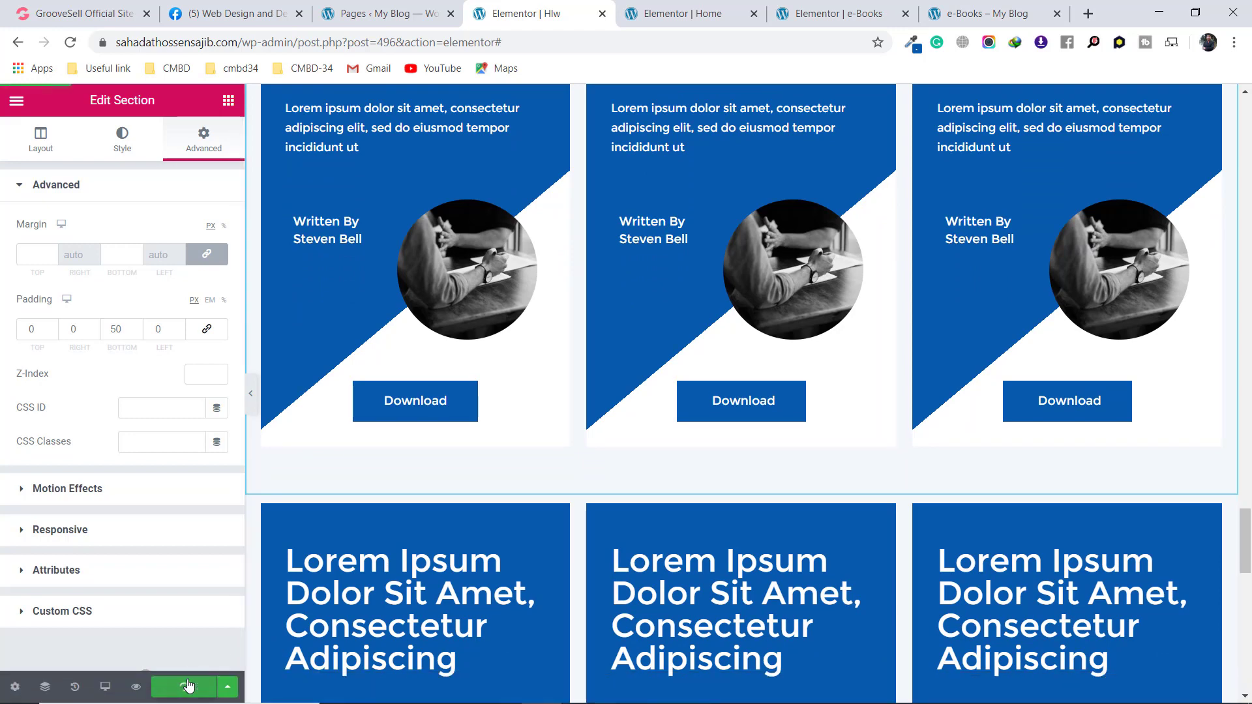
# Preview the card rows without the editing panel and compare their spacing and images with the published e-Books page
pyautogui.click(252, 400)
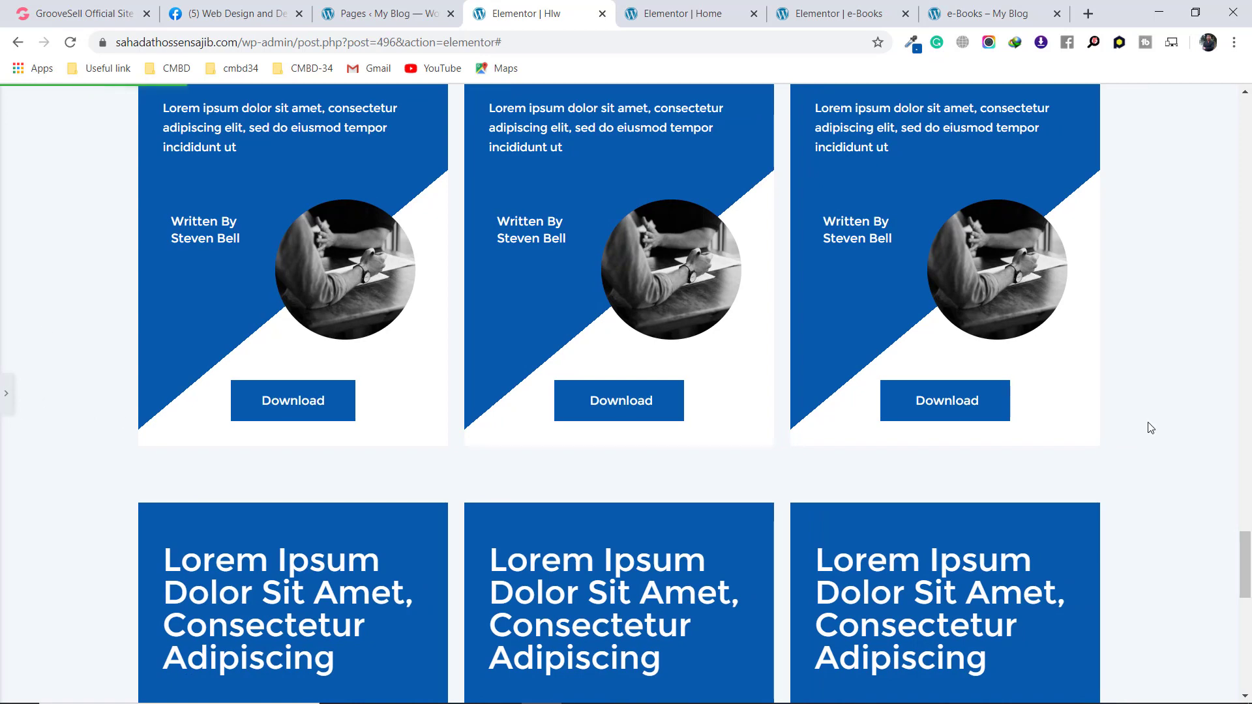
pyautogui.scroll(4, 1151, 428)
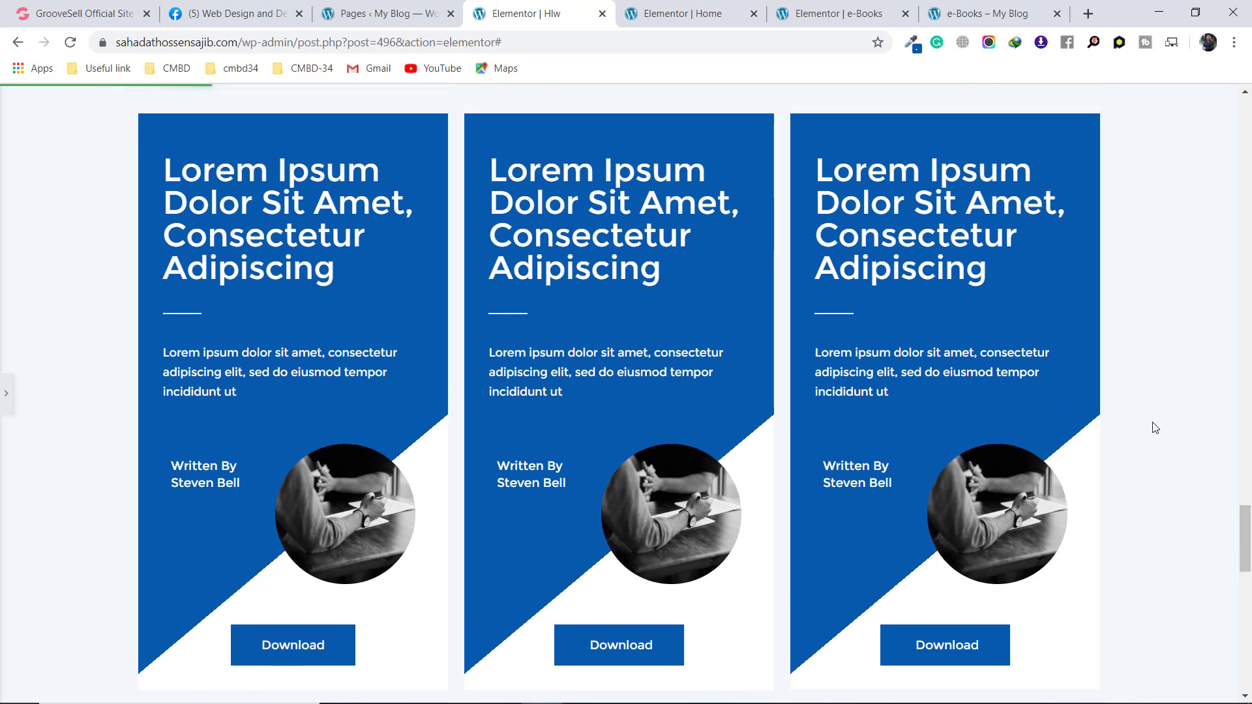
pyautogui.scroll(2, 1155, 428)
pyautogui.click(1006, 13)
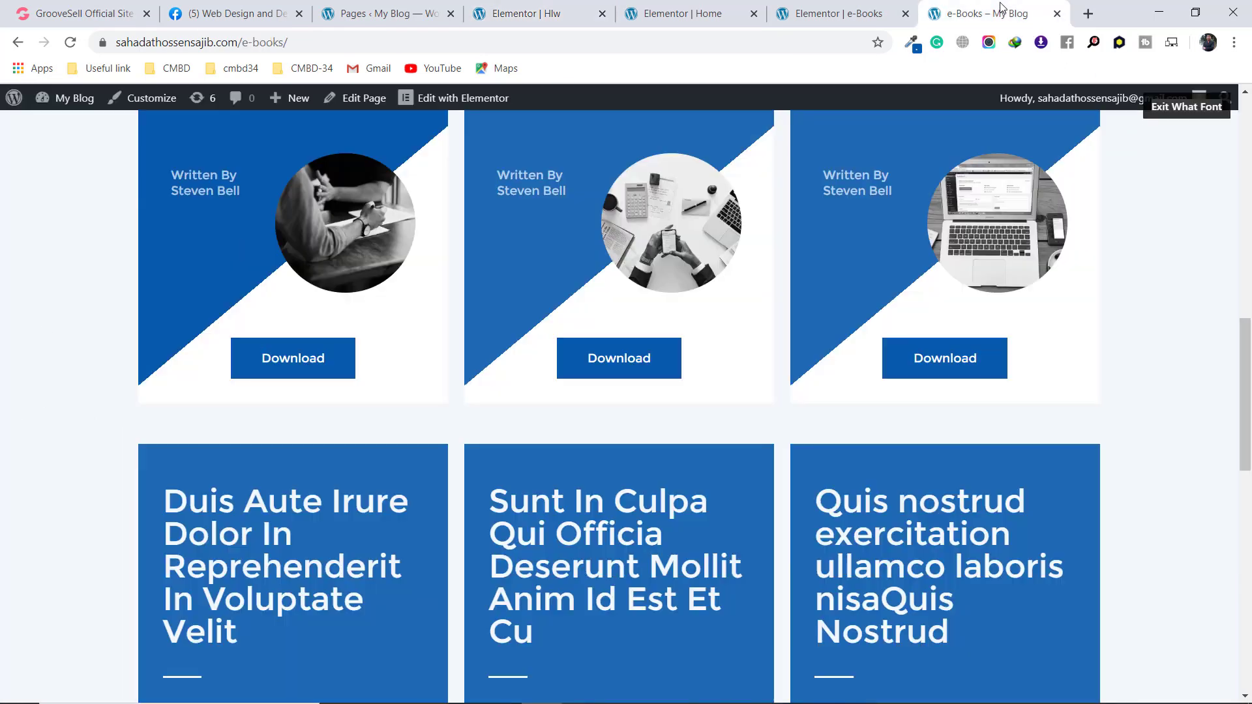
pyautogui.scroll(5, 743, 343)
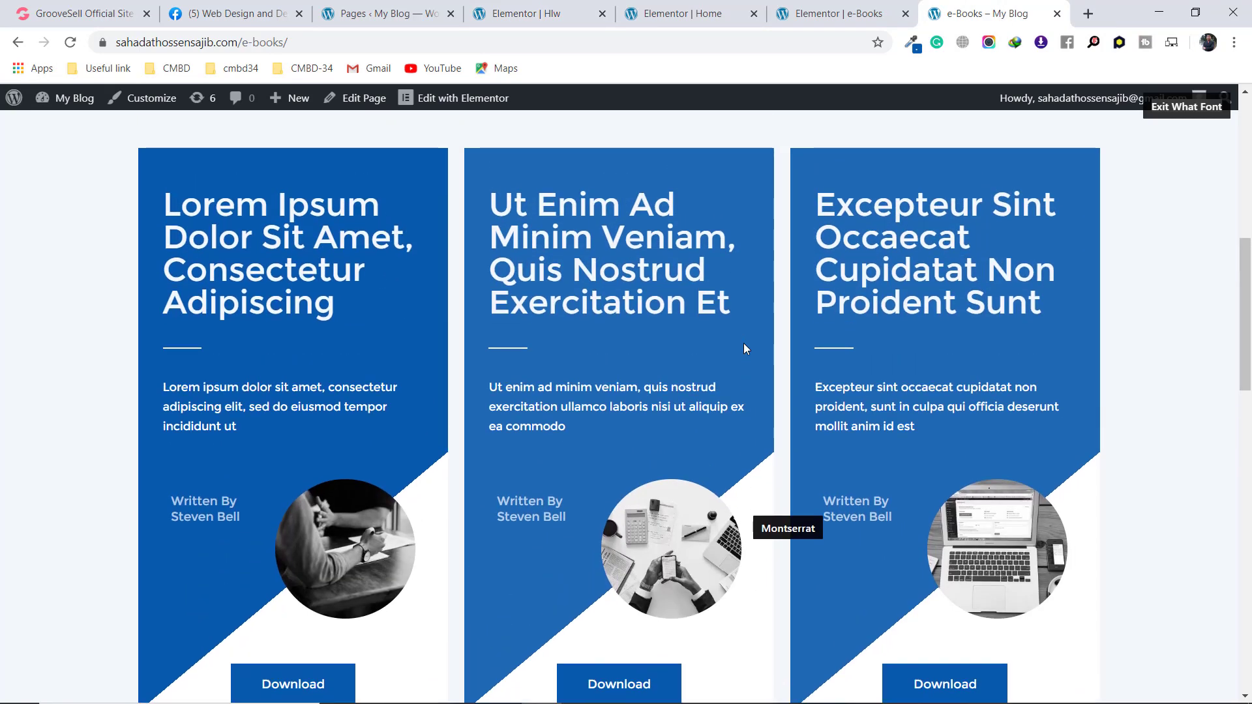
pyautogui.scroll(-1, 1058, 518)
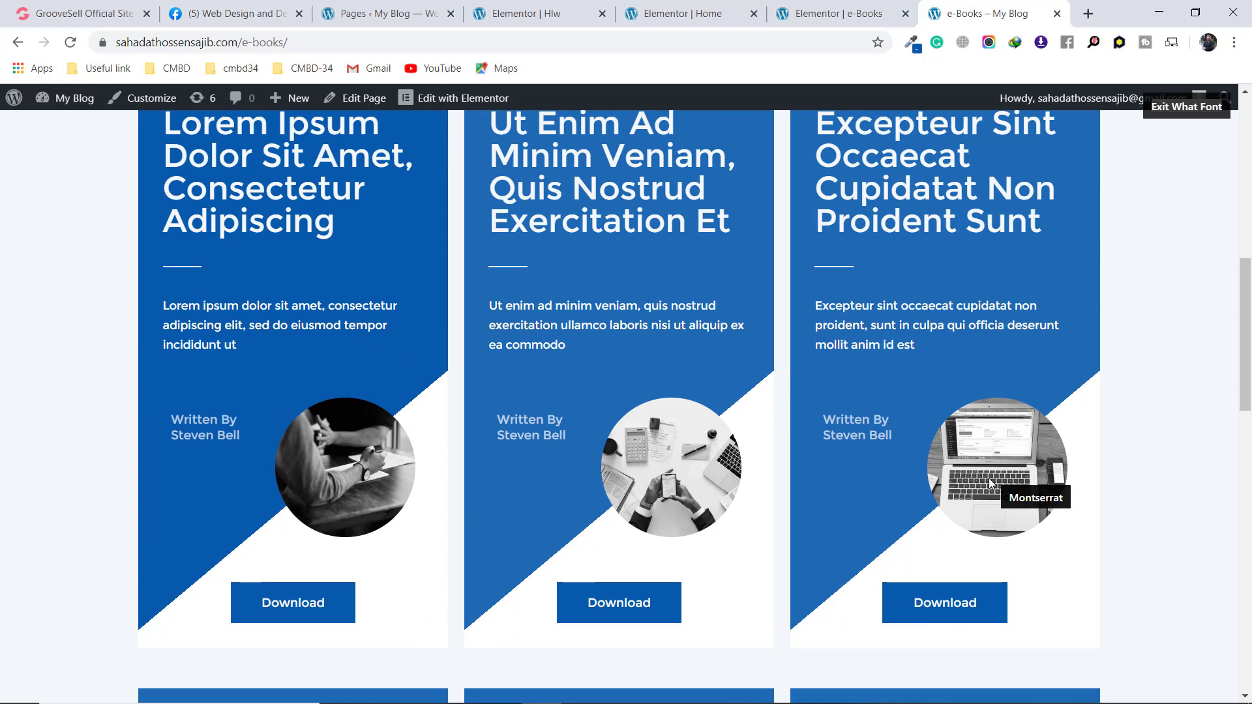
pyautogui.scroll(1, 1069, 483)
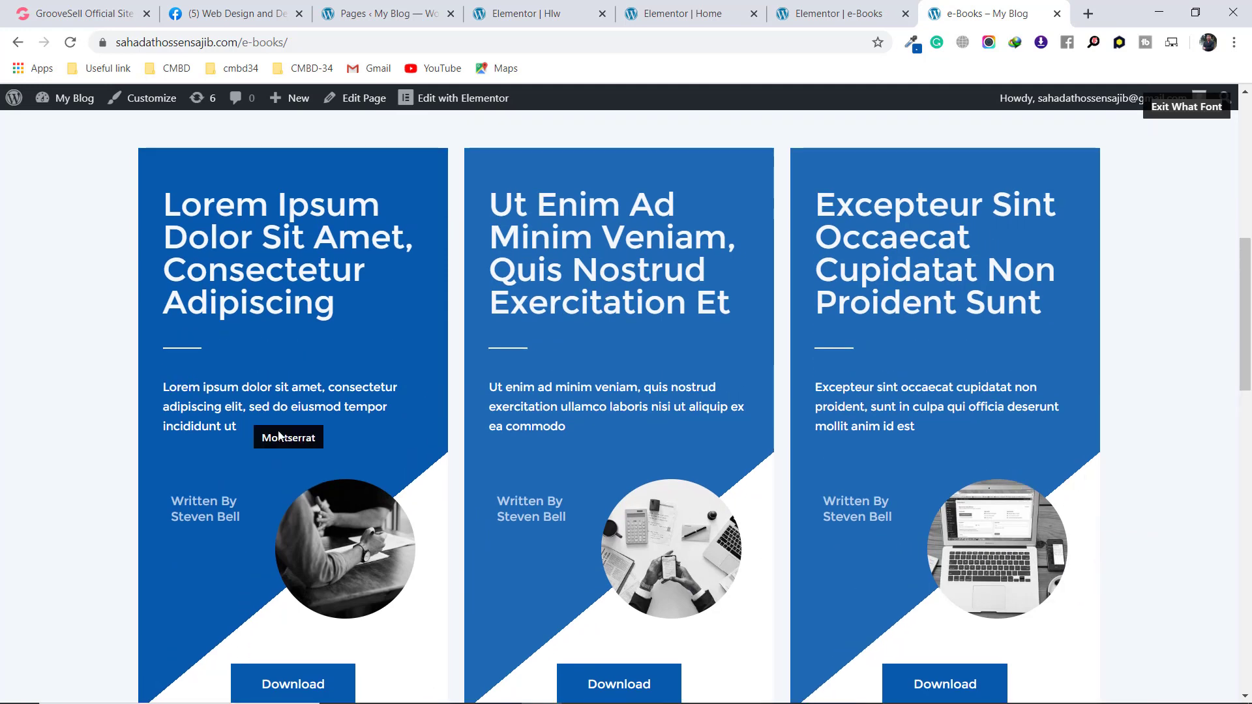
pyautogui.click(546, 3)
pyautogui.scroll(-1, 670, 272)
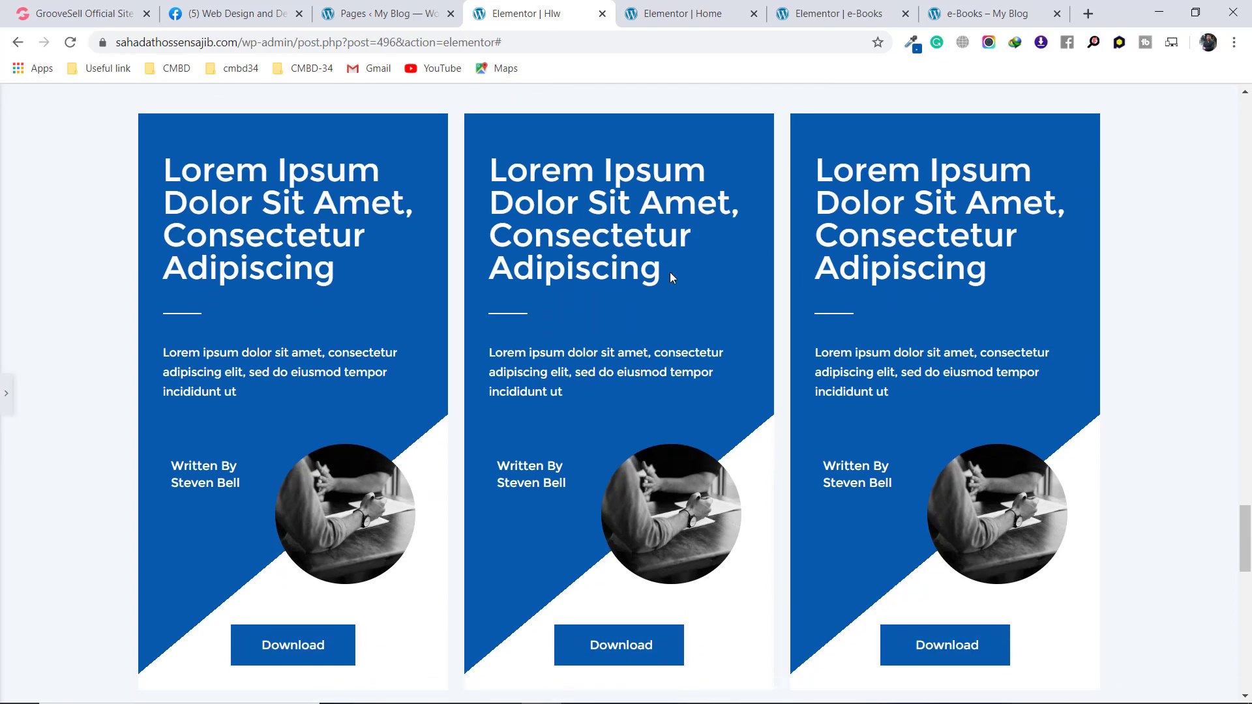
# Replace the middle e-book card's circular image with office-table.jpg from the media library
pyautogui.click(5, 393)
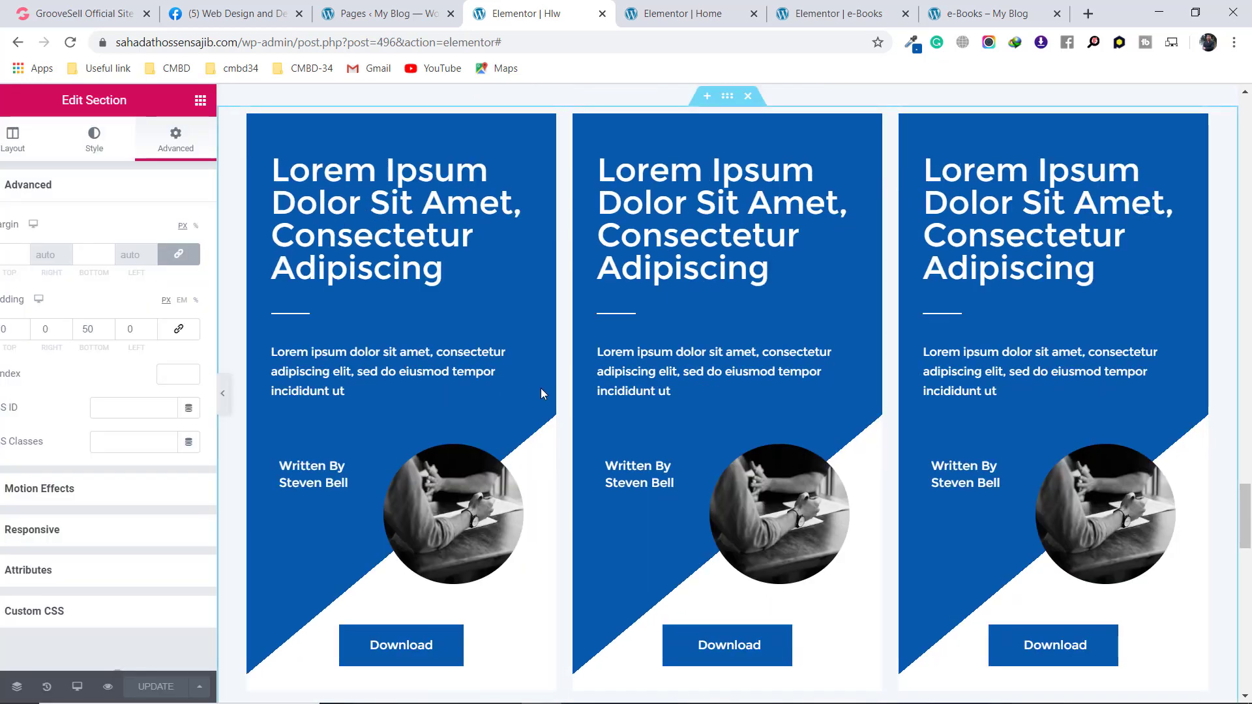
pyautogui.click(795, 503)
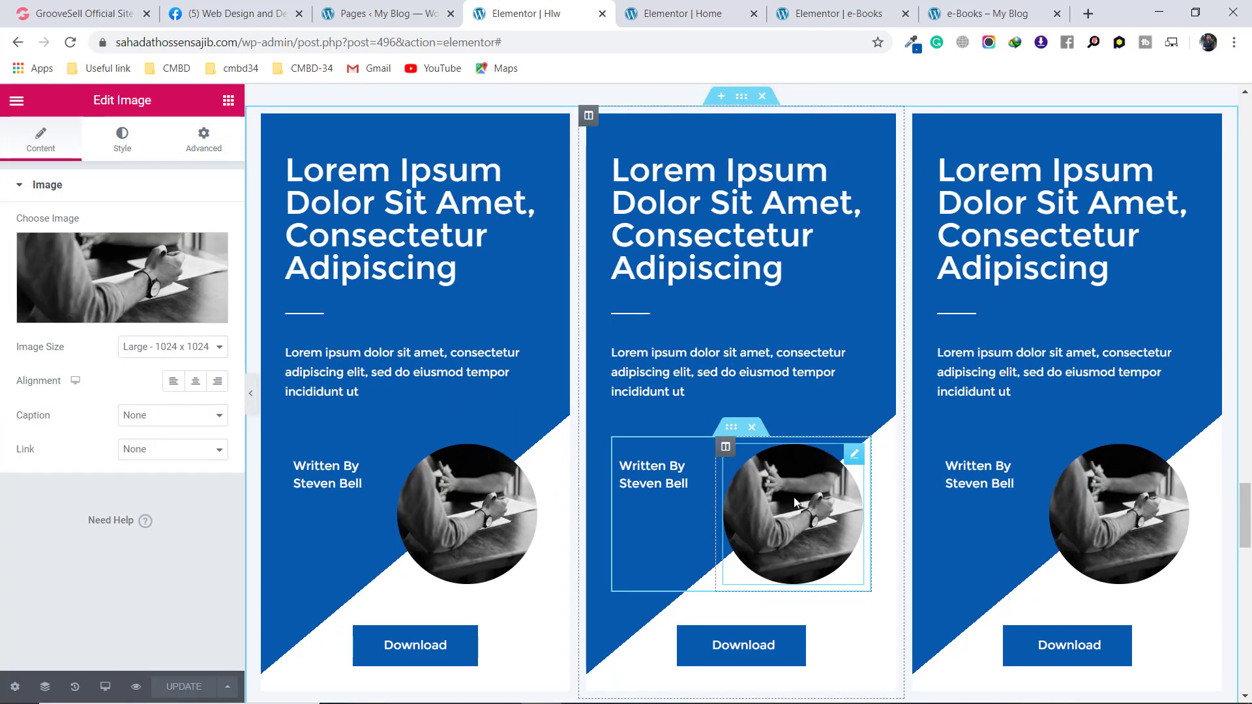
pyautogui.click(133, 302)
pyautogui.scroll(-5, 661, 422)
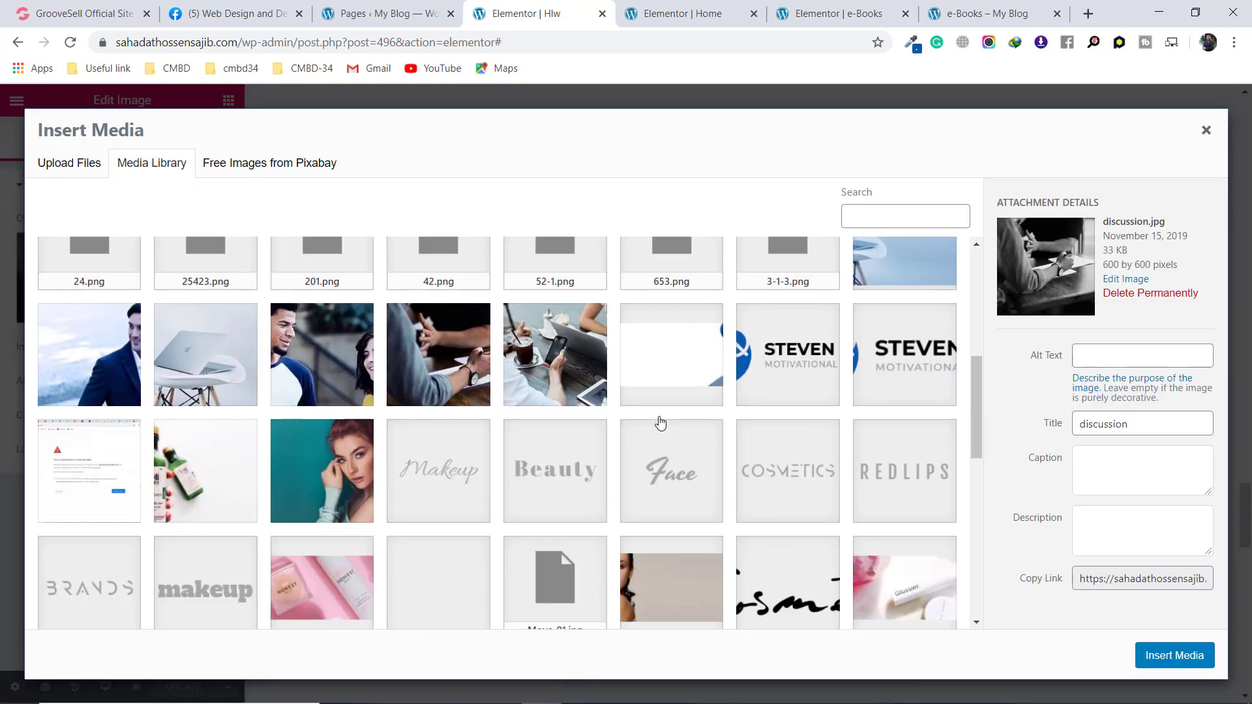
pyautogui.scroll(-4, 661, 422)
pyautogui.scroll(-3, 658, 423)
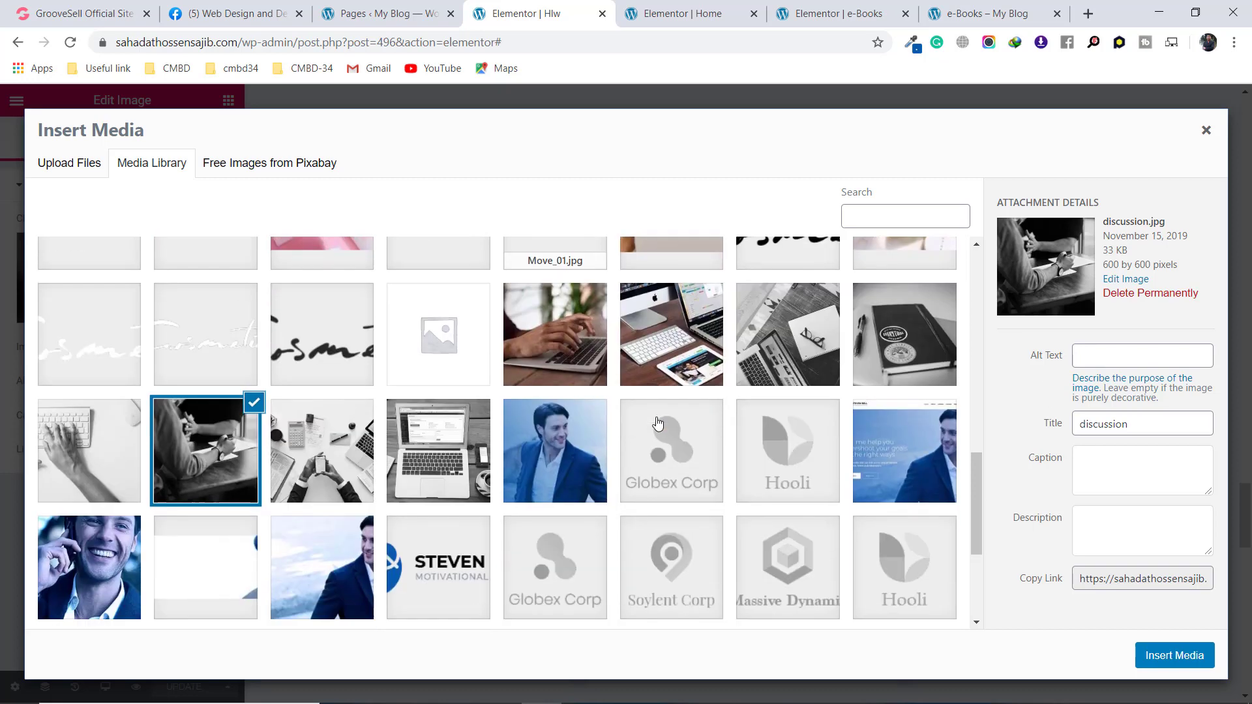
pyautogui.click(329, 425)
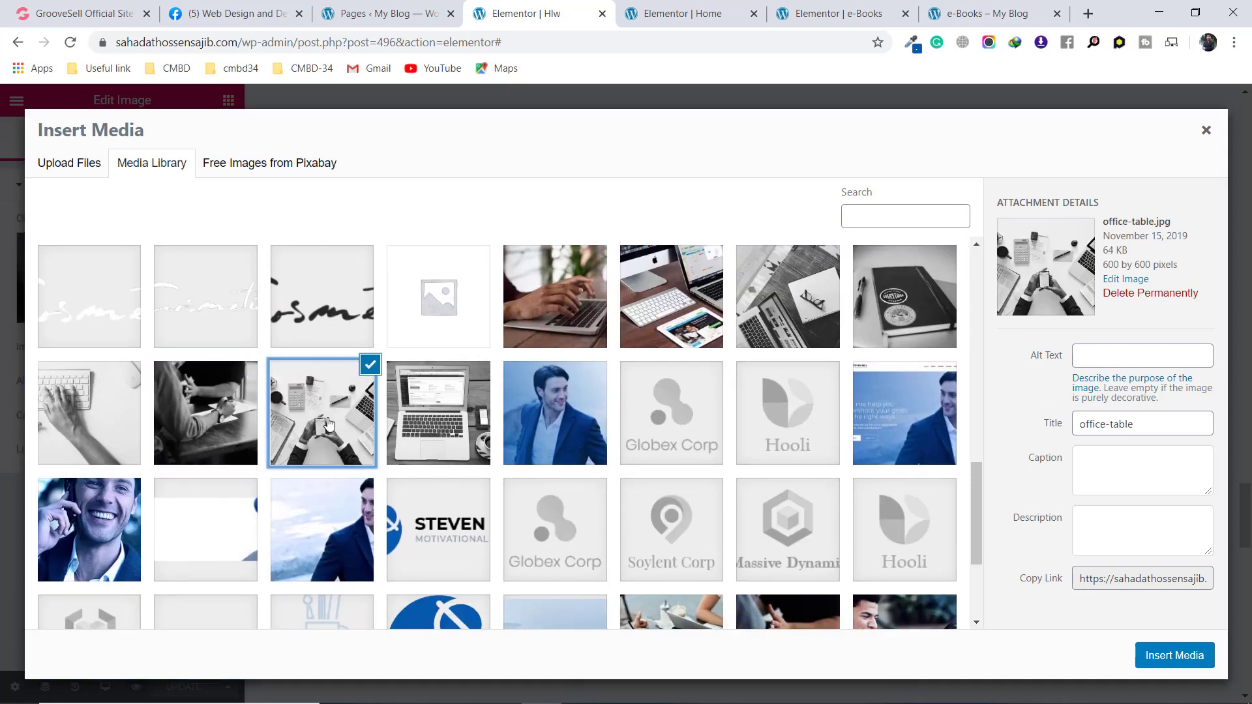
pyautogui.click(1164, 657)
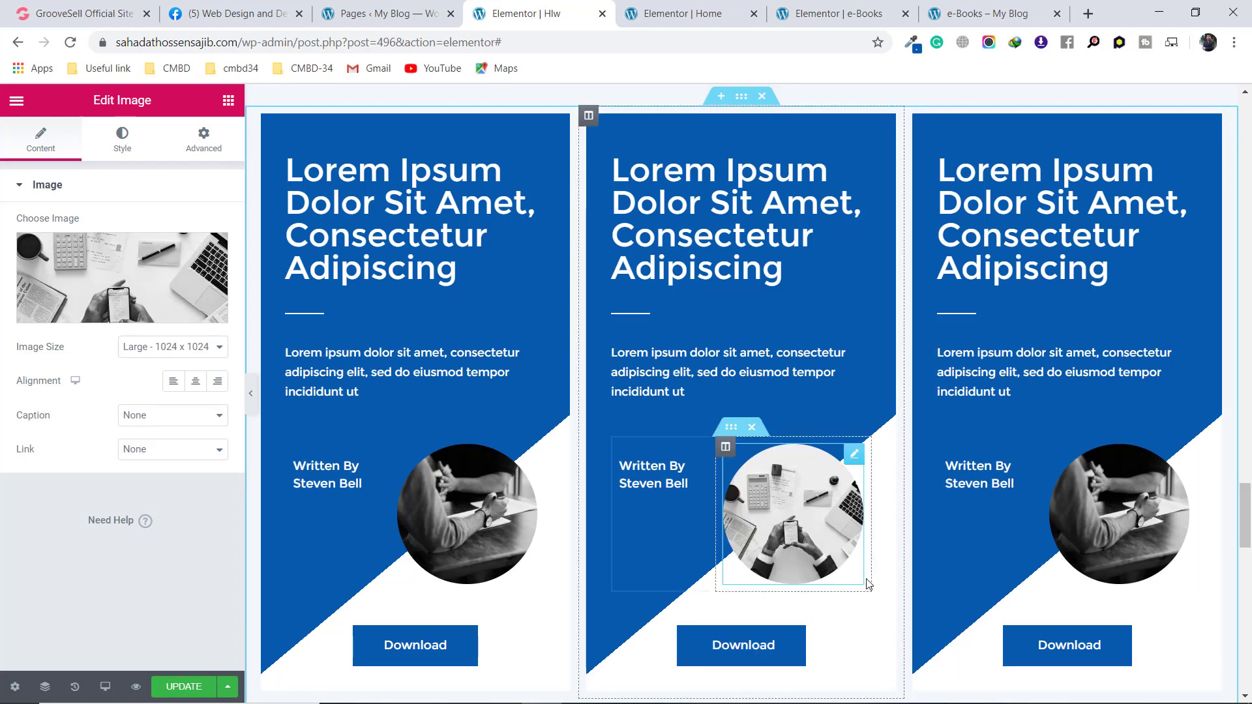
# Replace the third e-book card's circular image with the black-and-white open laptop photo from the media library
pyautogui.click(1124, 533)
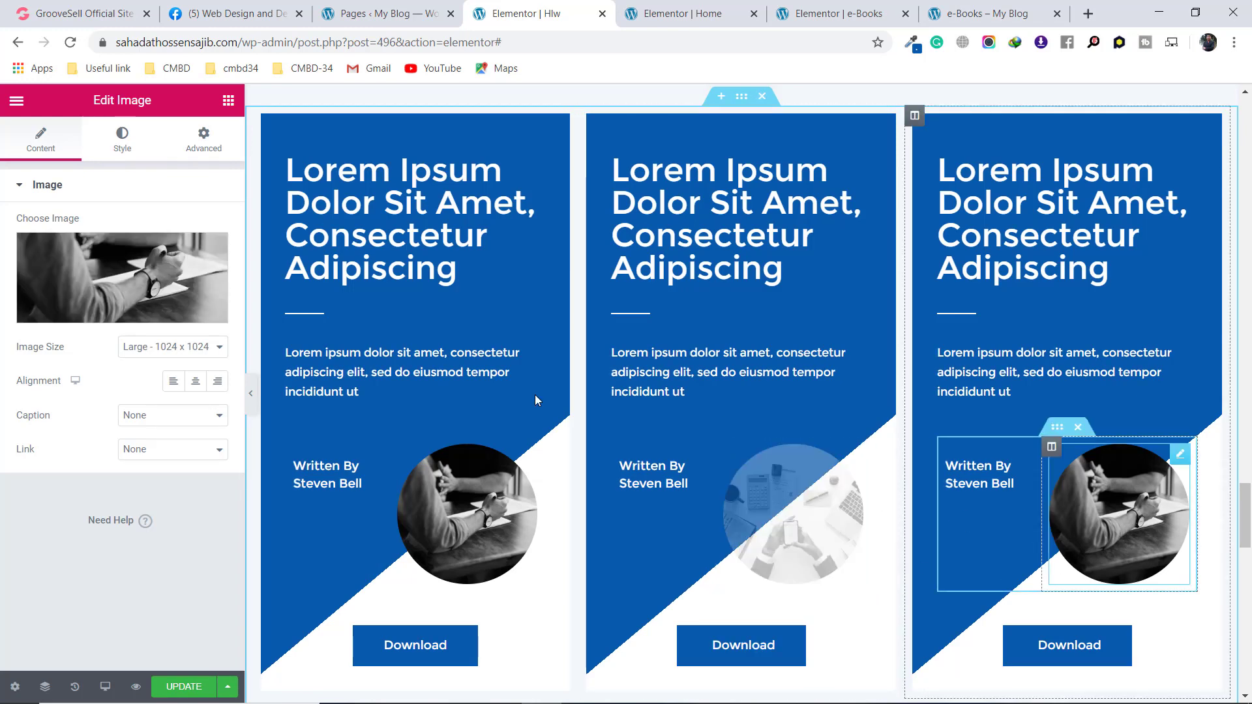
pyautogui.click(131, 280)
pyautogui.scroll(-5, 552, 475)
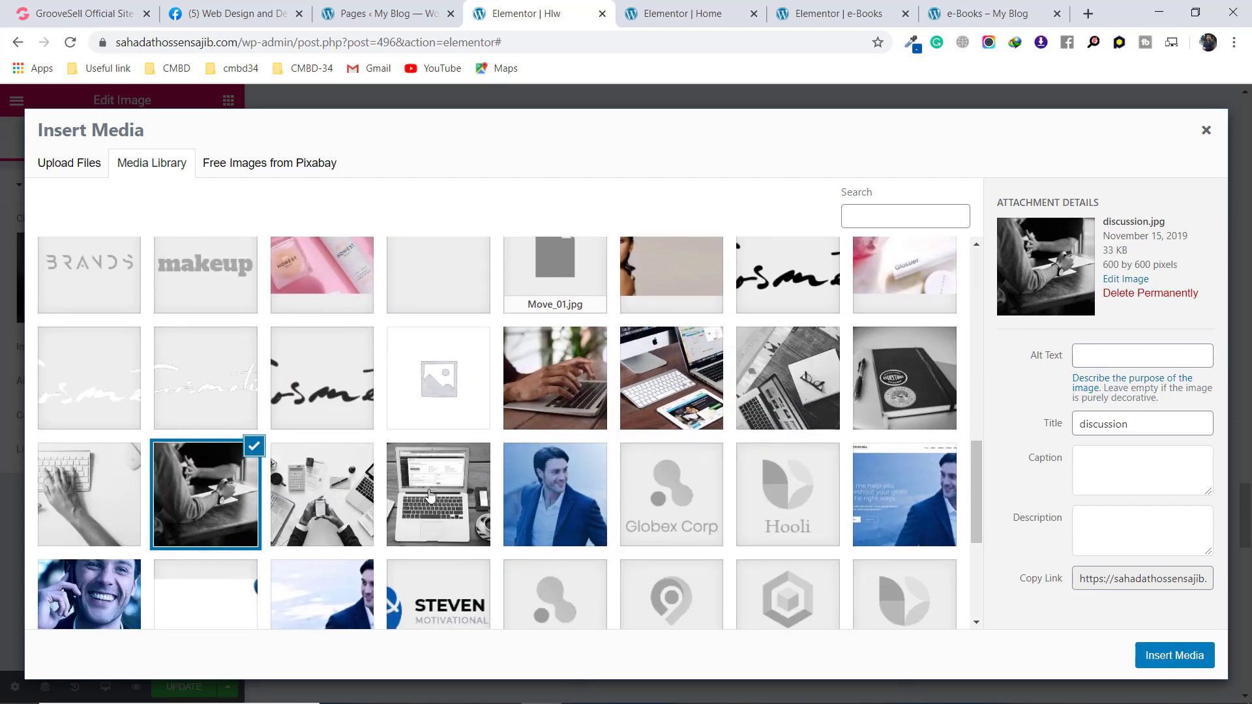
pyautogui.click(430, 496)
pyautogui.click(1165, 656)
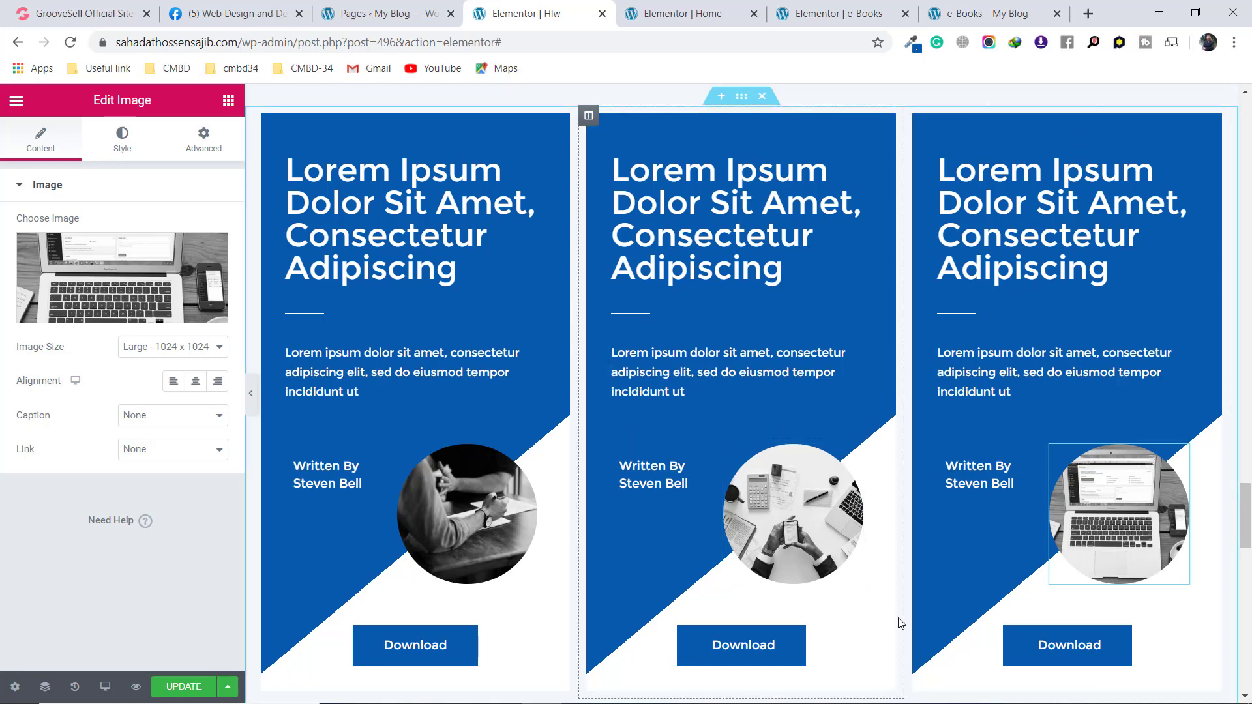
# Copy the middle card's heading from the published page and set it here: "Ut Enim Ad Minim Veniam, Quis Nostrud Exercitation Et"
pyautogui.click(995, 12)
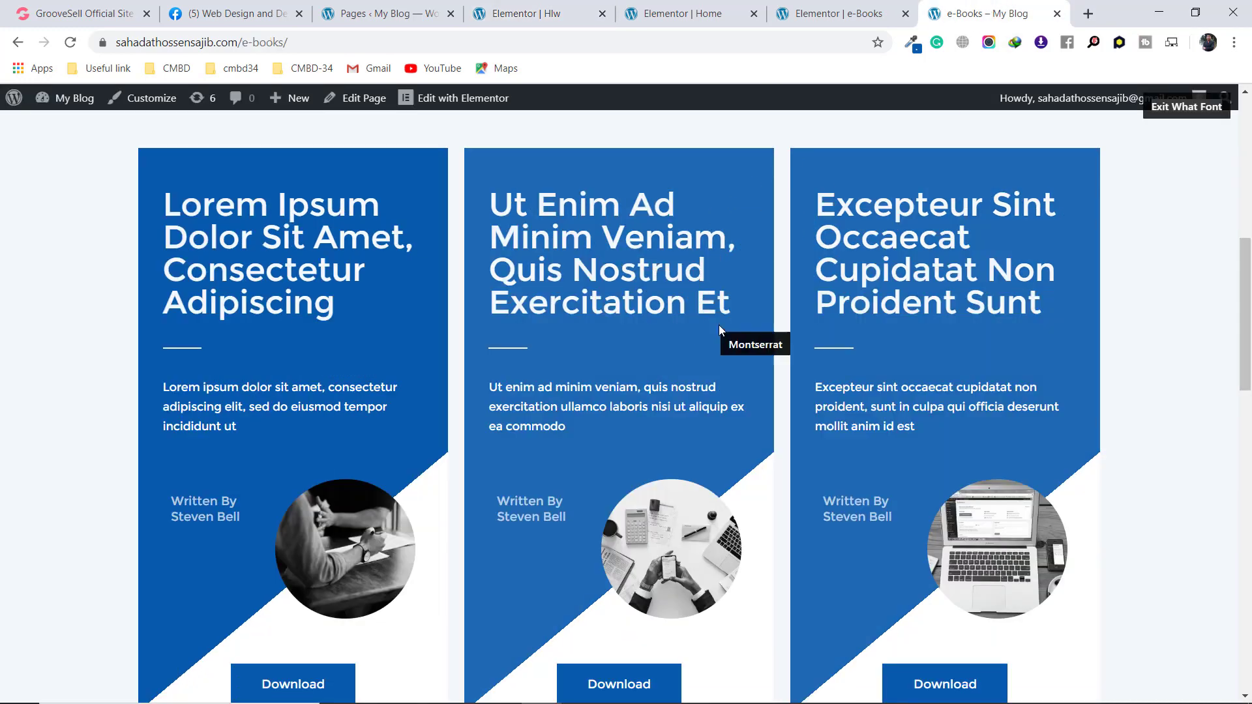
pyautogui.moveTo(732, 312); pyautogui.dragTo(494, 220)
pyautogui.hotkey('ctrl', 'c')
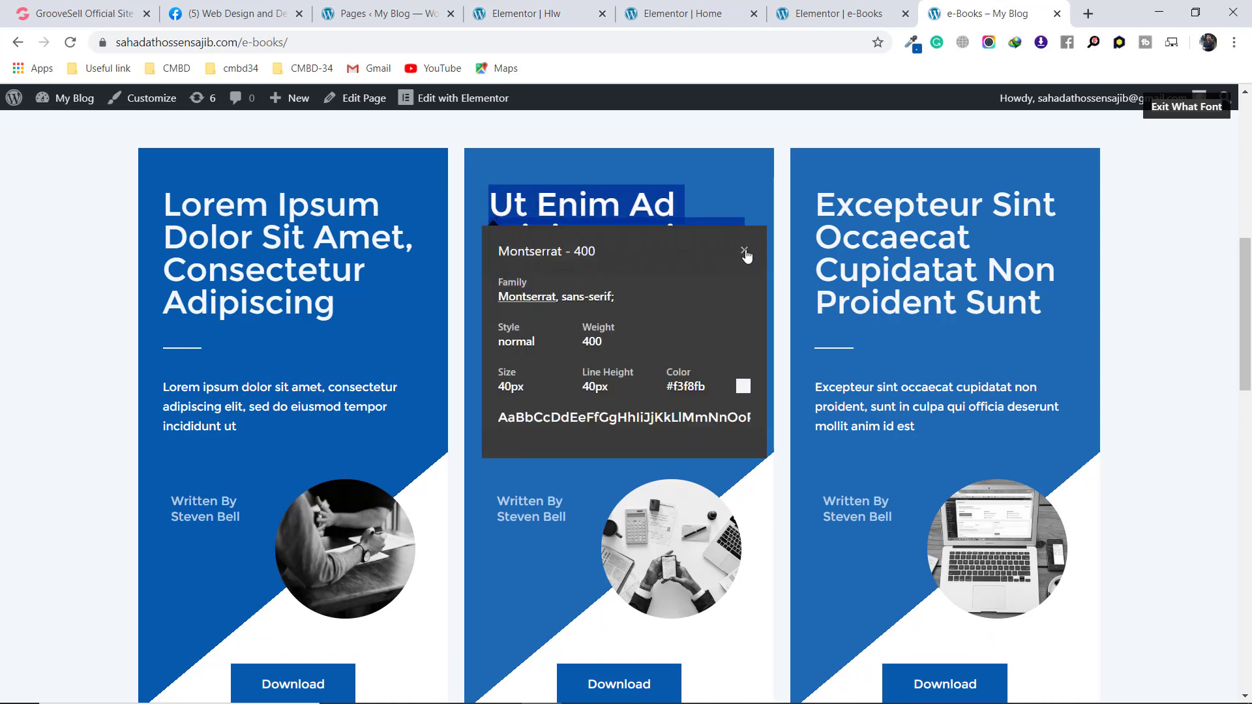
pyautogui.click(544, 16)
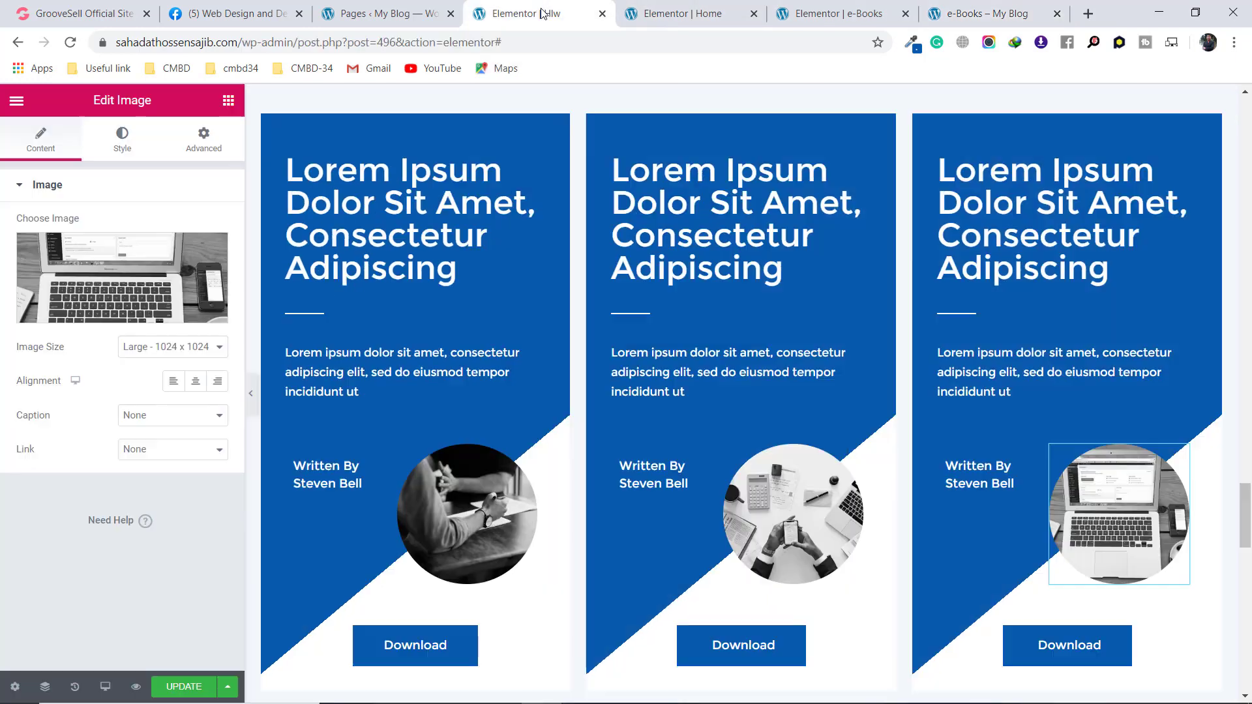
pyautogui.click(777, 274)
pyautogui.click(191, 268)
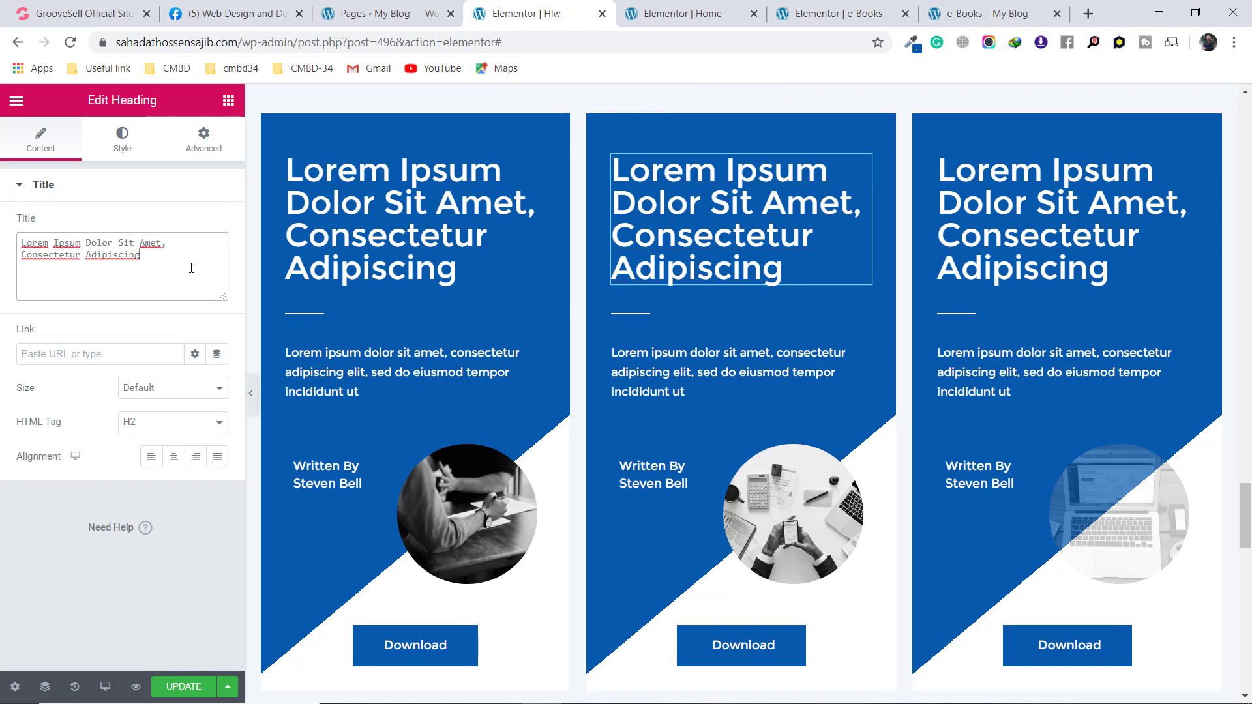
pyautogui.hotkey('ctrl', 'a')
pyautogui.hotkey('ctrl', 'v')
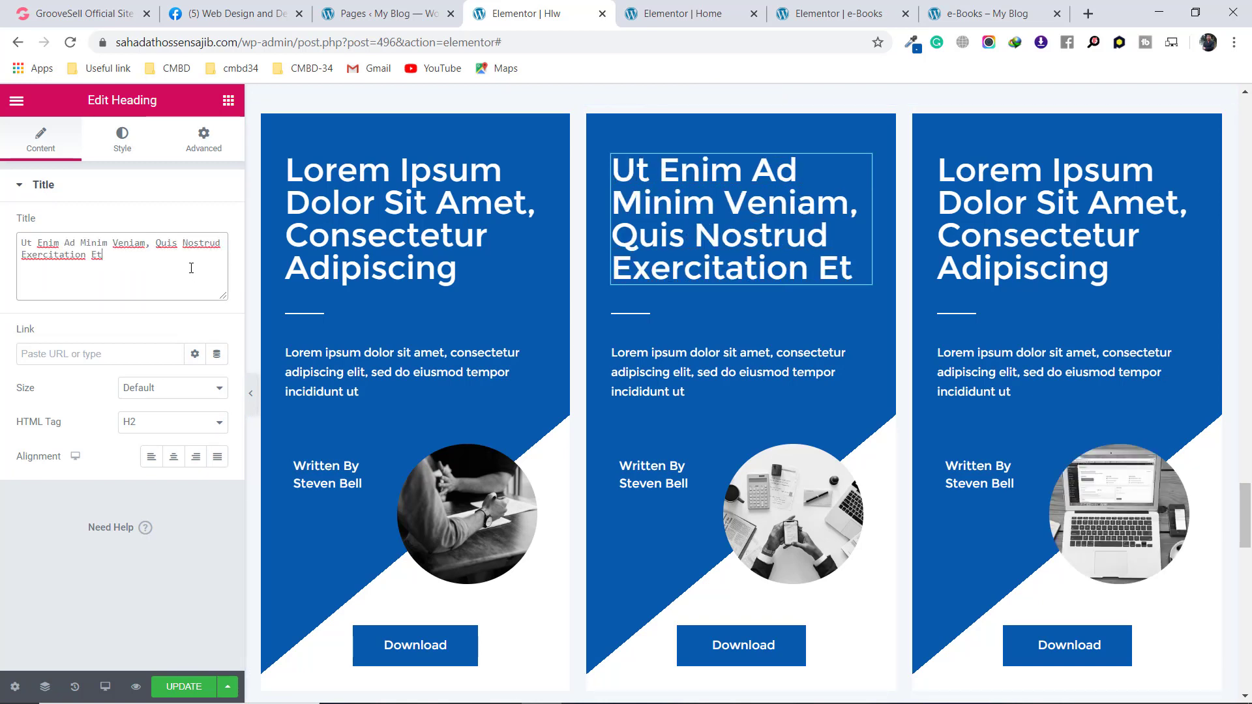
# Replace the middle card's description with the published "Ut enim ad minim veniam, quis nostrud exercitation ullamco laboris nisi ut aliquip ex ea commodo"
pyautogui.click(991, 11)
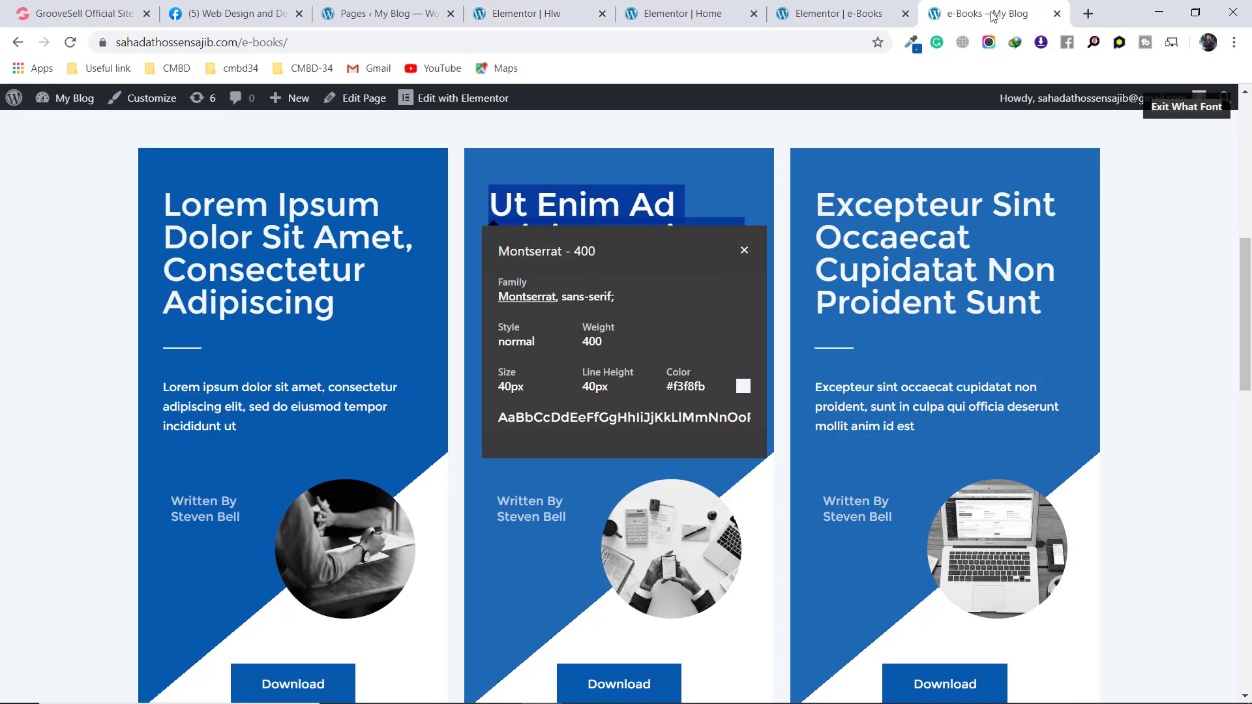
pyautogui.click(744, 251)
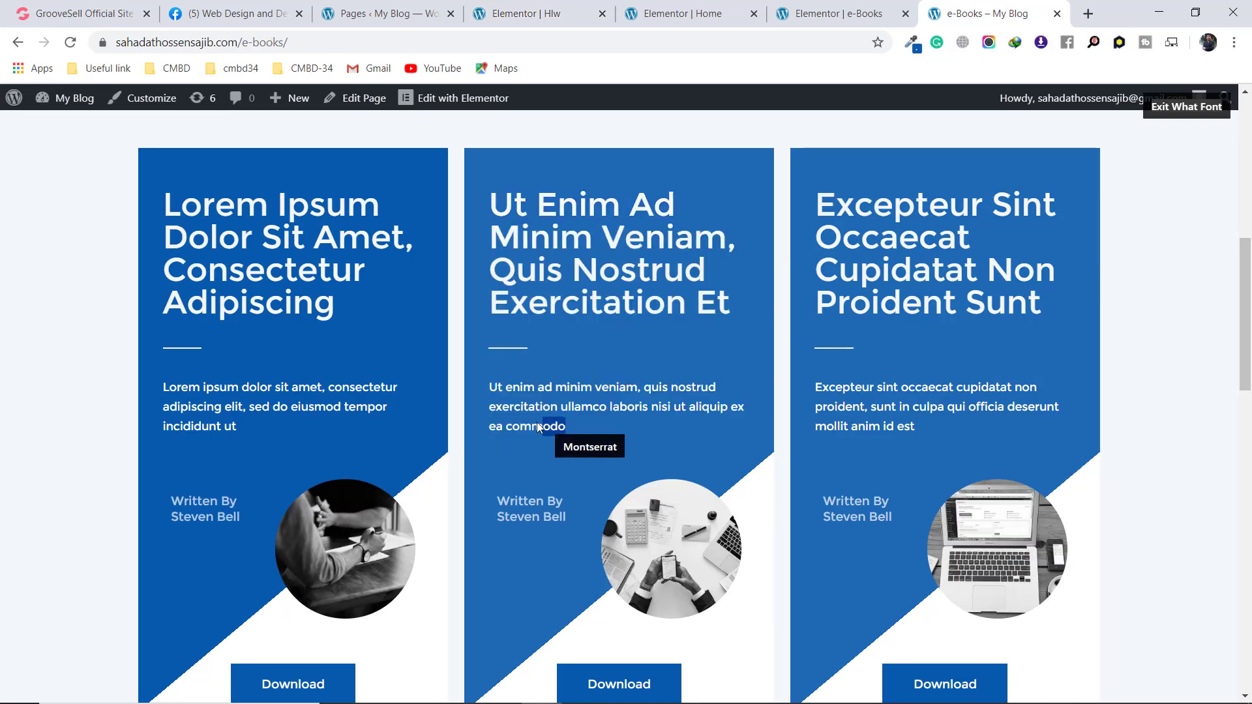
pyautogui.moveTo(539, 427); pyautogui.dragTo(484, 393)
pyautogui.hotkey('ctrl', 'c')
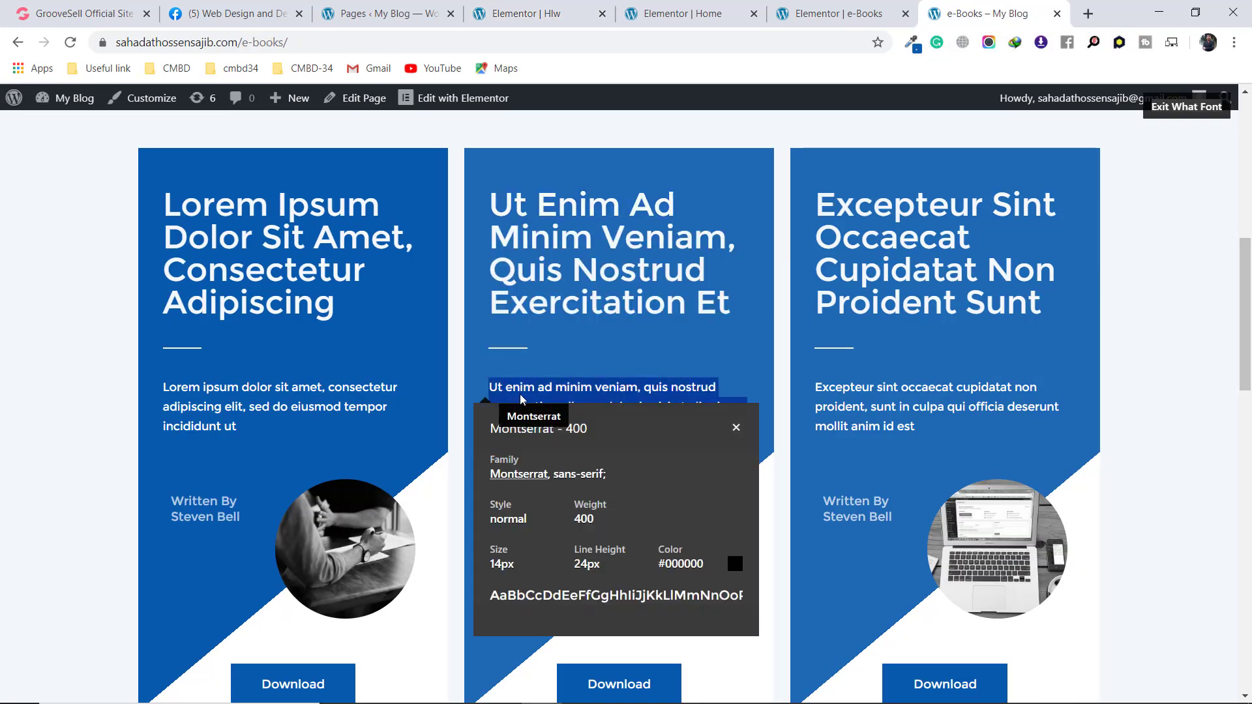
pyautogui.click(542, 12)
pyautogui.click(713, 389)
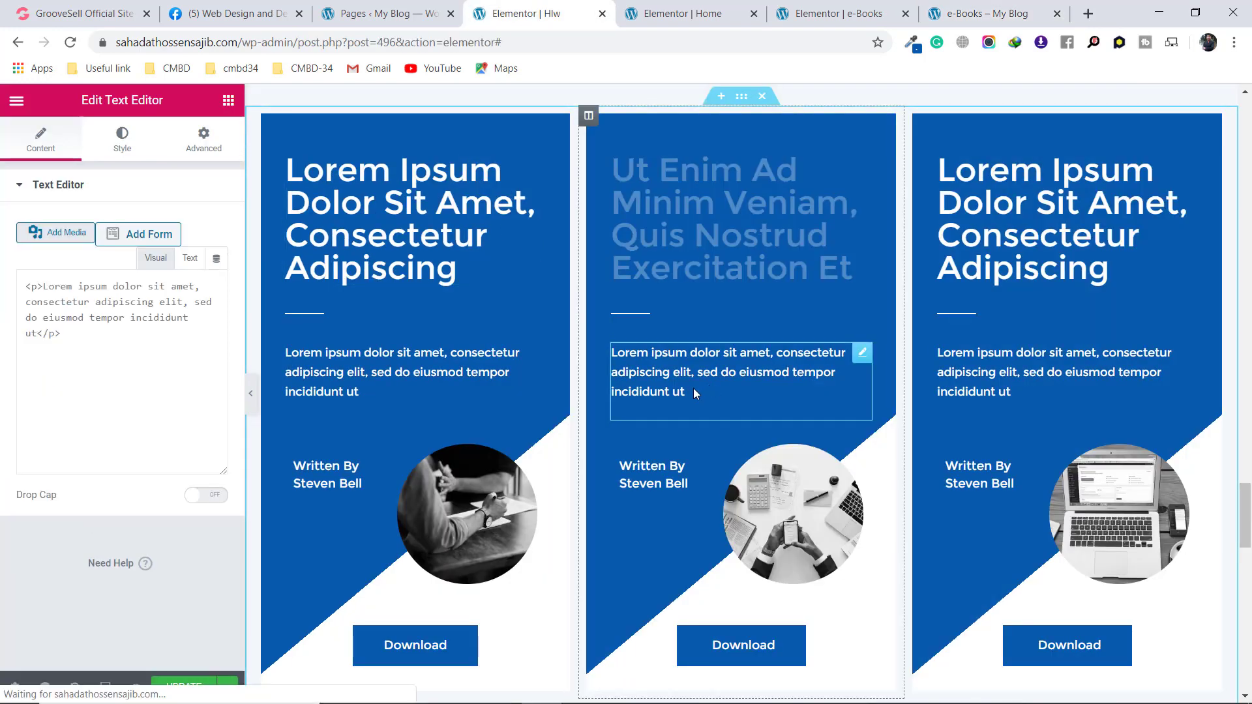
pyautogui.hotkey('ctrl', 'a')
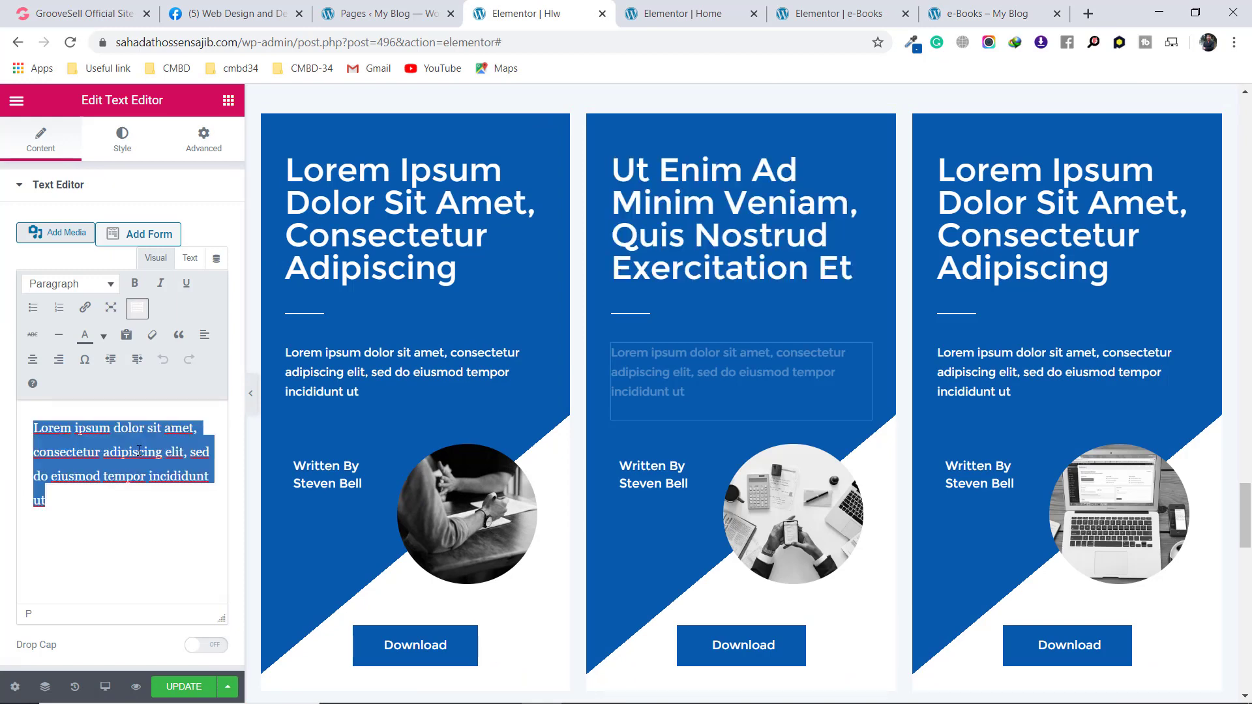
pyautogui.hotkey('ctrl', 'v')
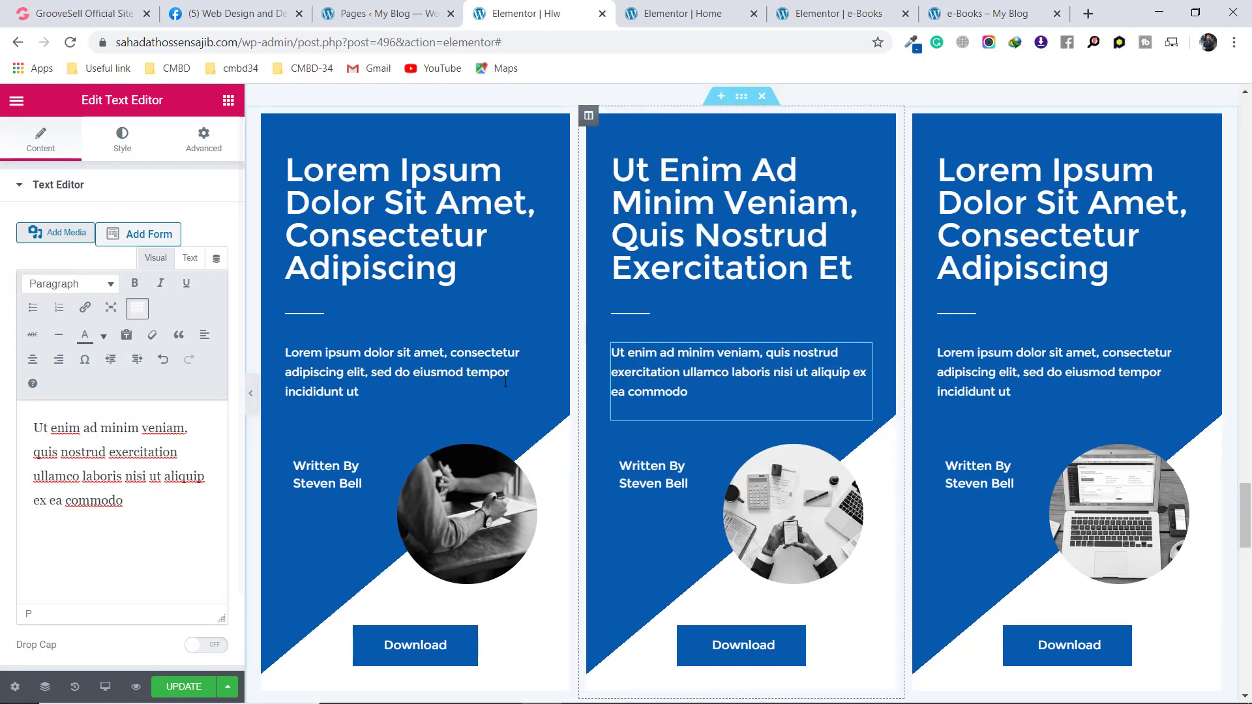
# Copy the third card's heading from the published page and set it here: "Excepteur Sint Occaecat Cupidatat Non Proident Sunt"
pyautogui.click(986, 13)
pyautogui.click(739, 427)
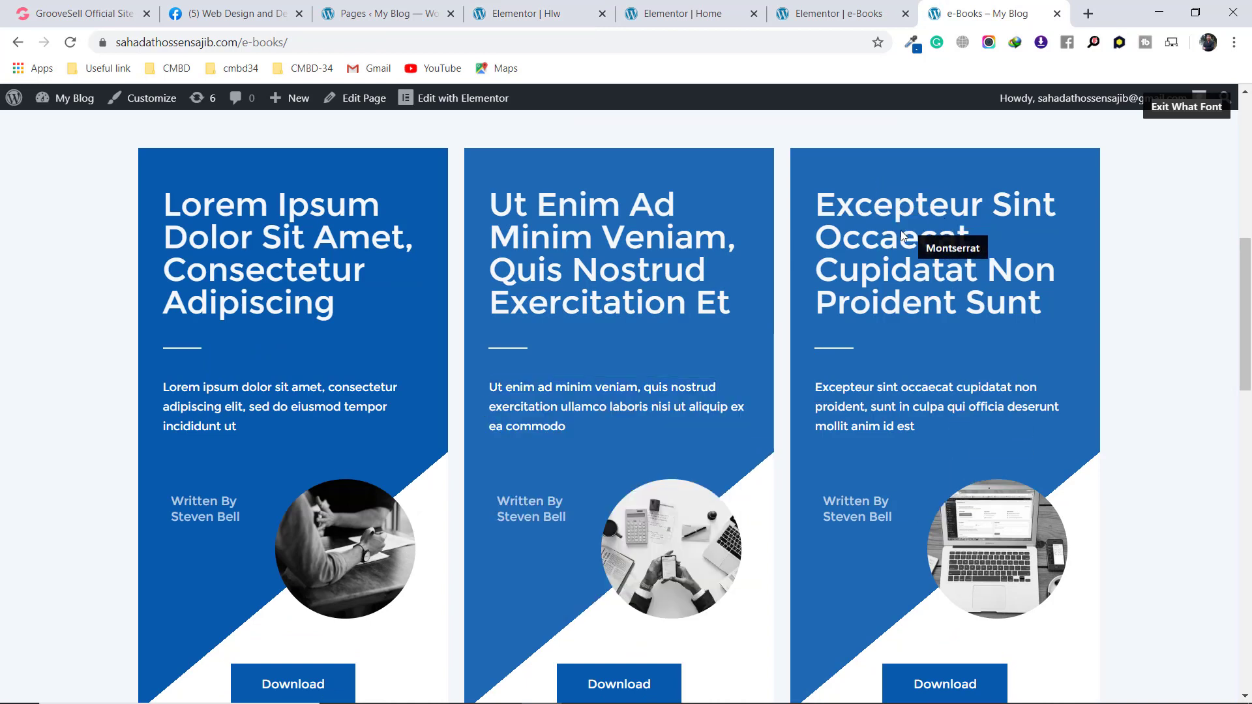
pyautogui.click(933, 283)
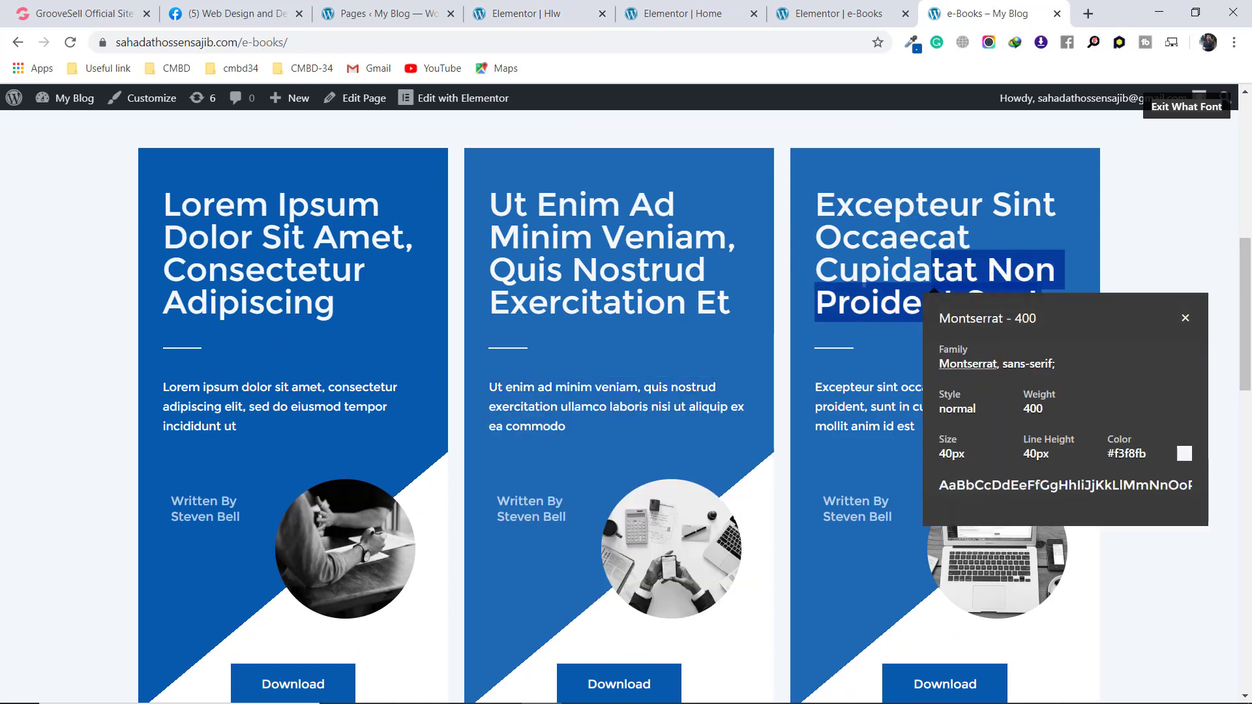
pyautogui.click(703, 687)
pyautogui.click(1187, 654)
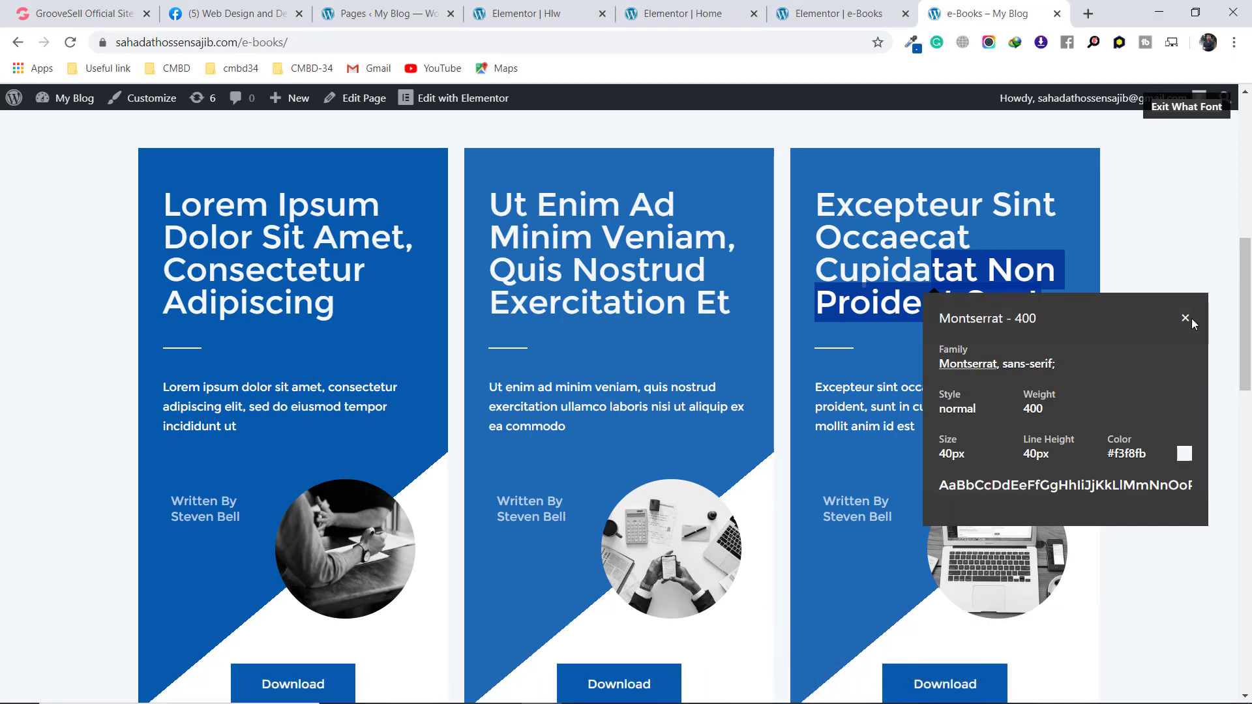
pyautogui.click(1186, 319)
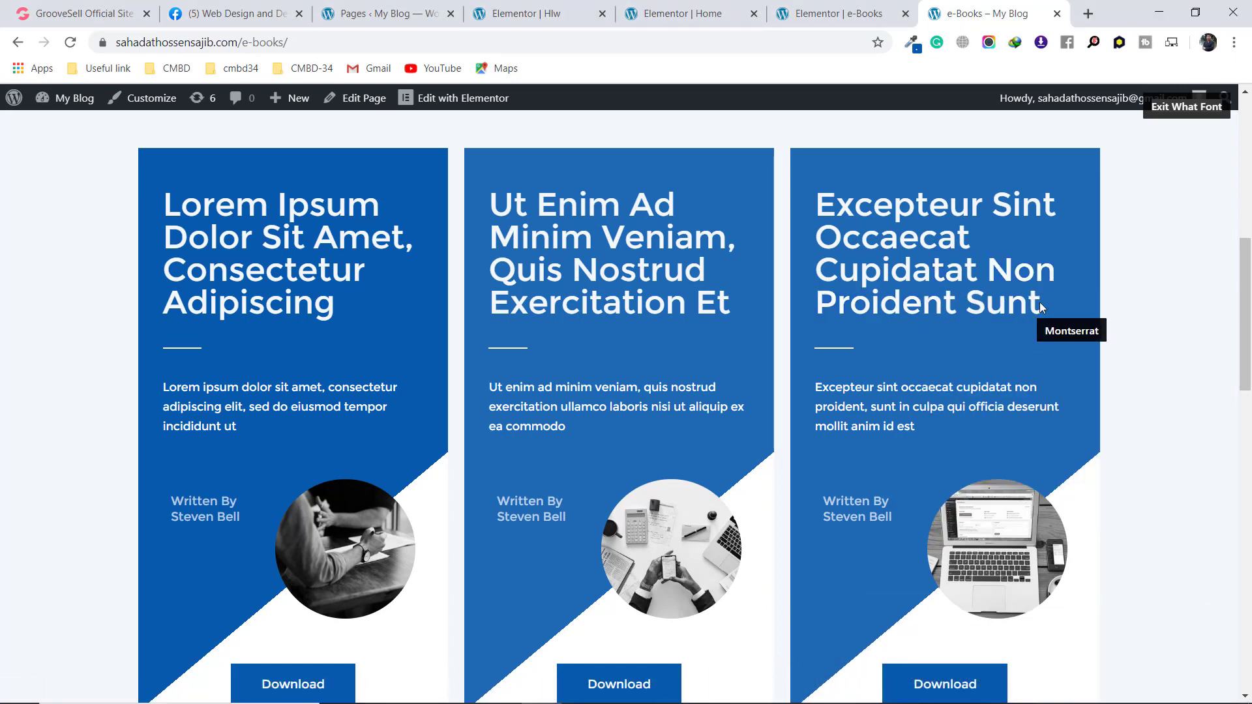
pyautogui.click(804, 183)
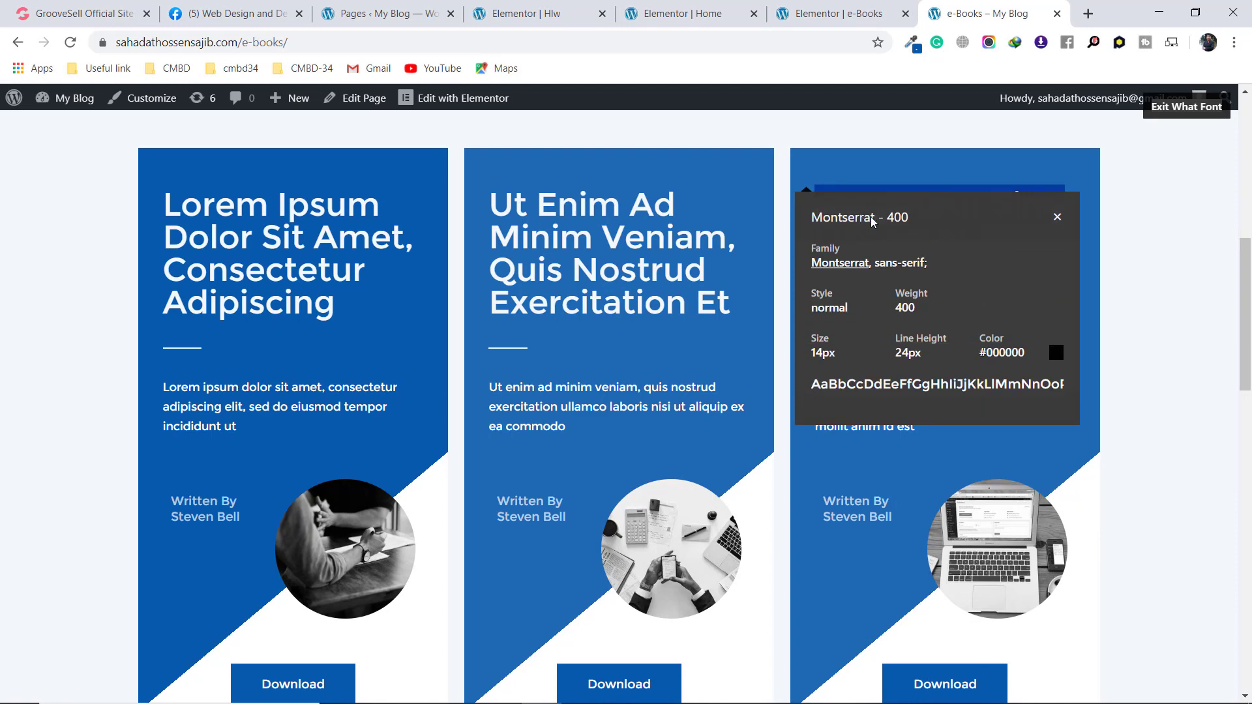
pyautogui.click(542, 13)
pyautogui.click(1143, 271)
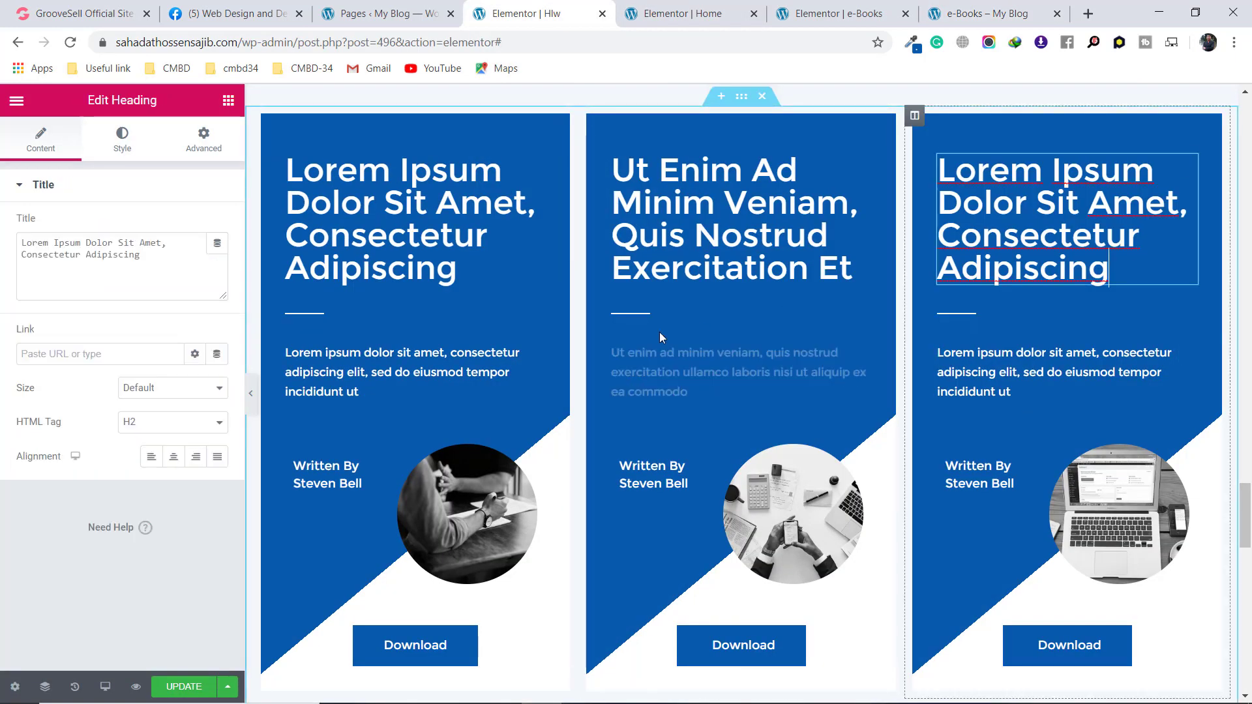
pyautogui.hotkey('ctrl', 'a')
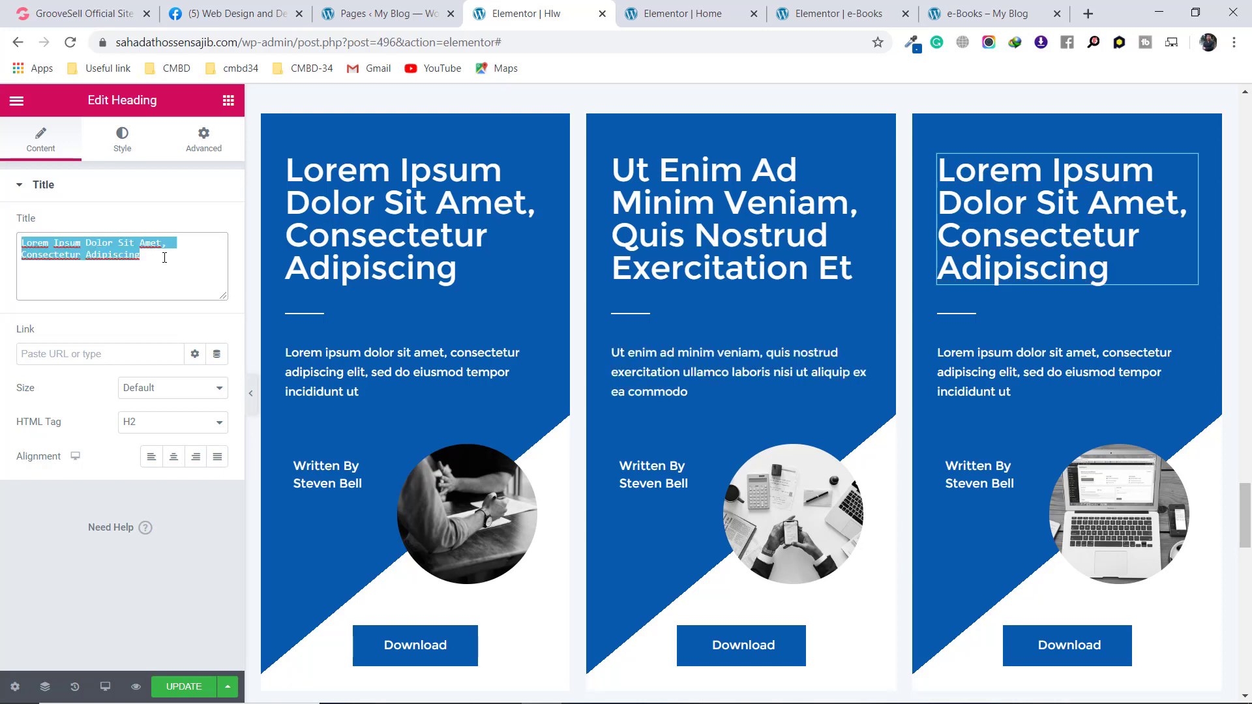
pyautogui.write('Excepteur Sint Occaecat Cupidatat Non Proident Sunt')
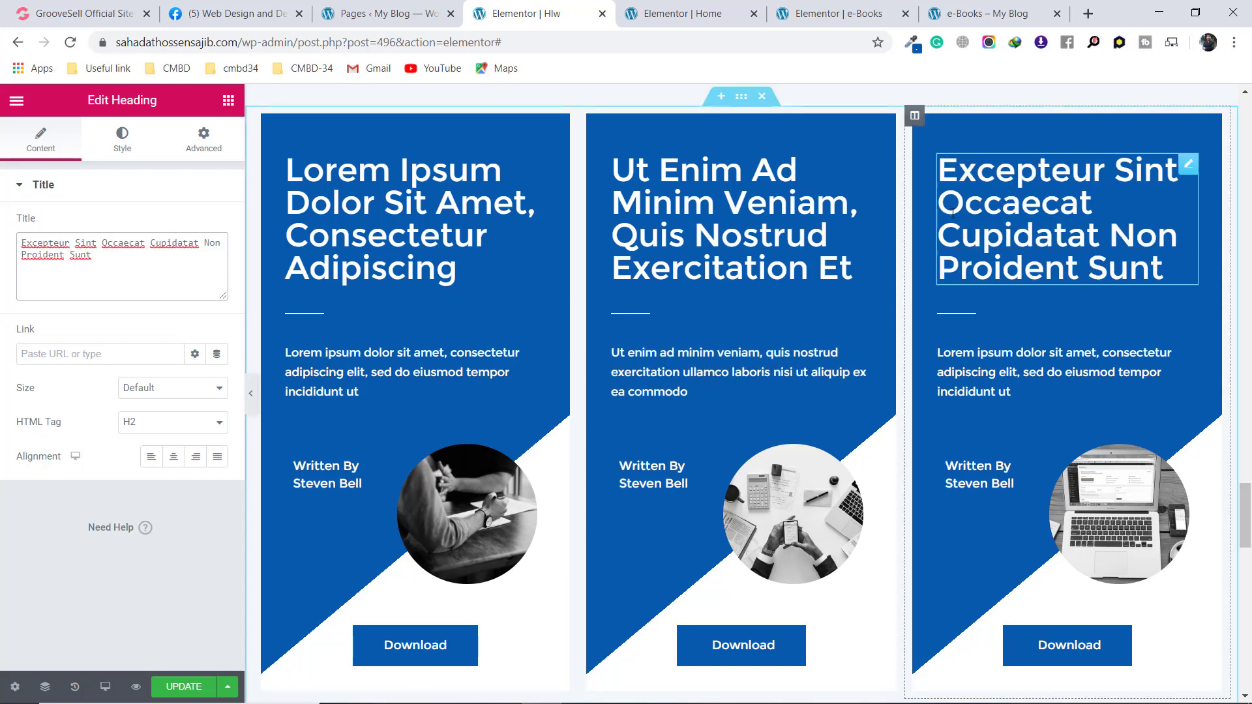
# Replace the third card's description with the published "Excepteur sint occaecat cupidatat non proident, sunt in culpa qui officia deserunt mollit anim id est"
pyautogui.click(984, 5)
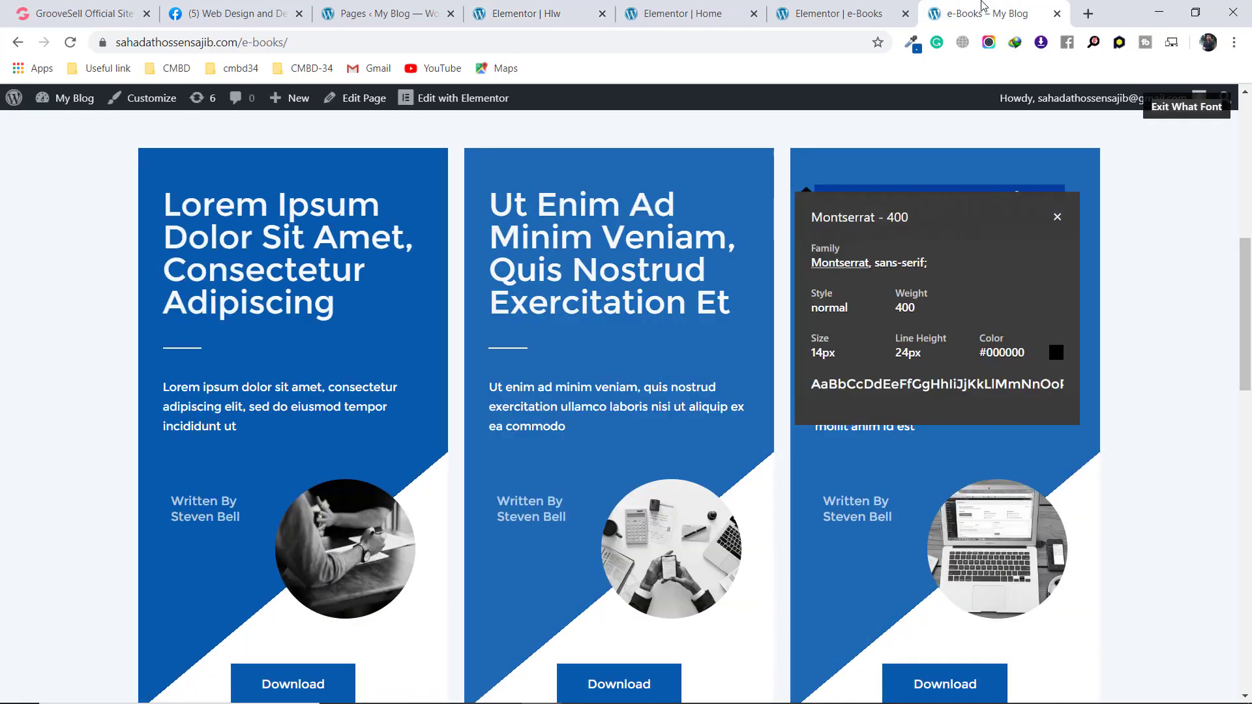
pyautogui.click(1057, 218)
pyautogui.moveTo(911, 428); pyautogui.dragTo(813, 393)
pyautogui.hotkey('ctrl', 'c')
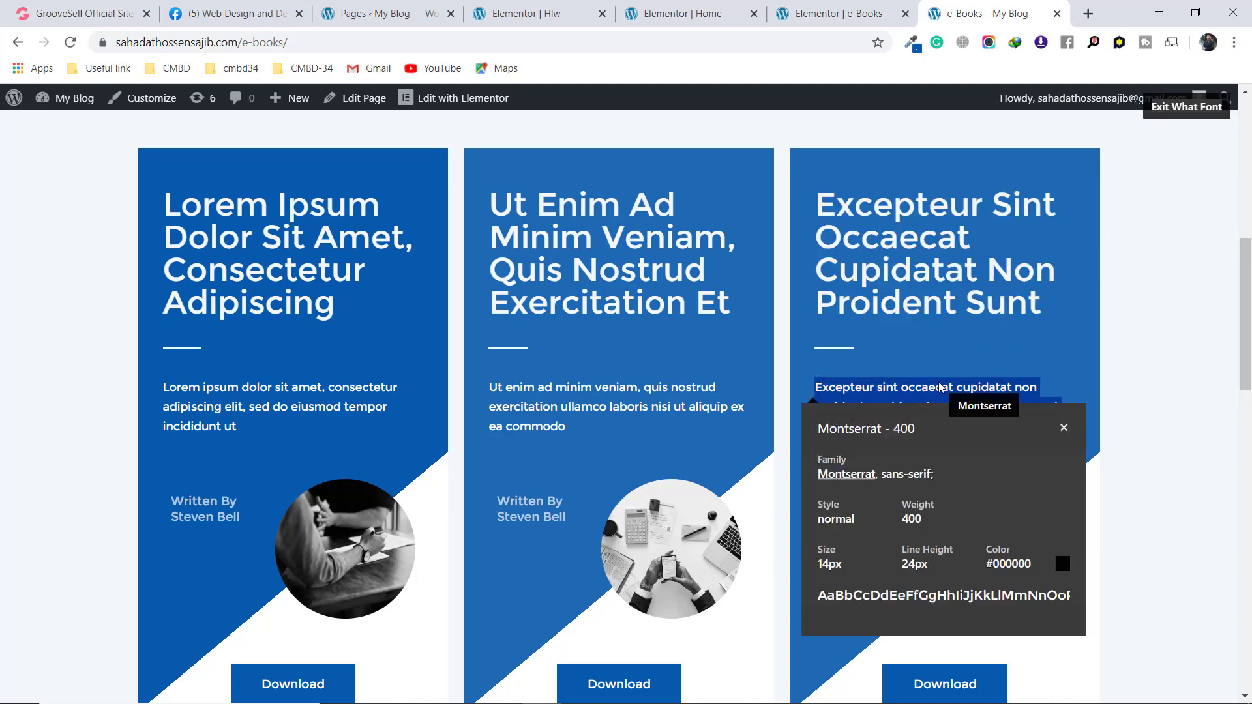
pyautogui.click(554, 12)
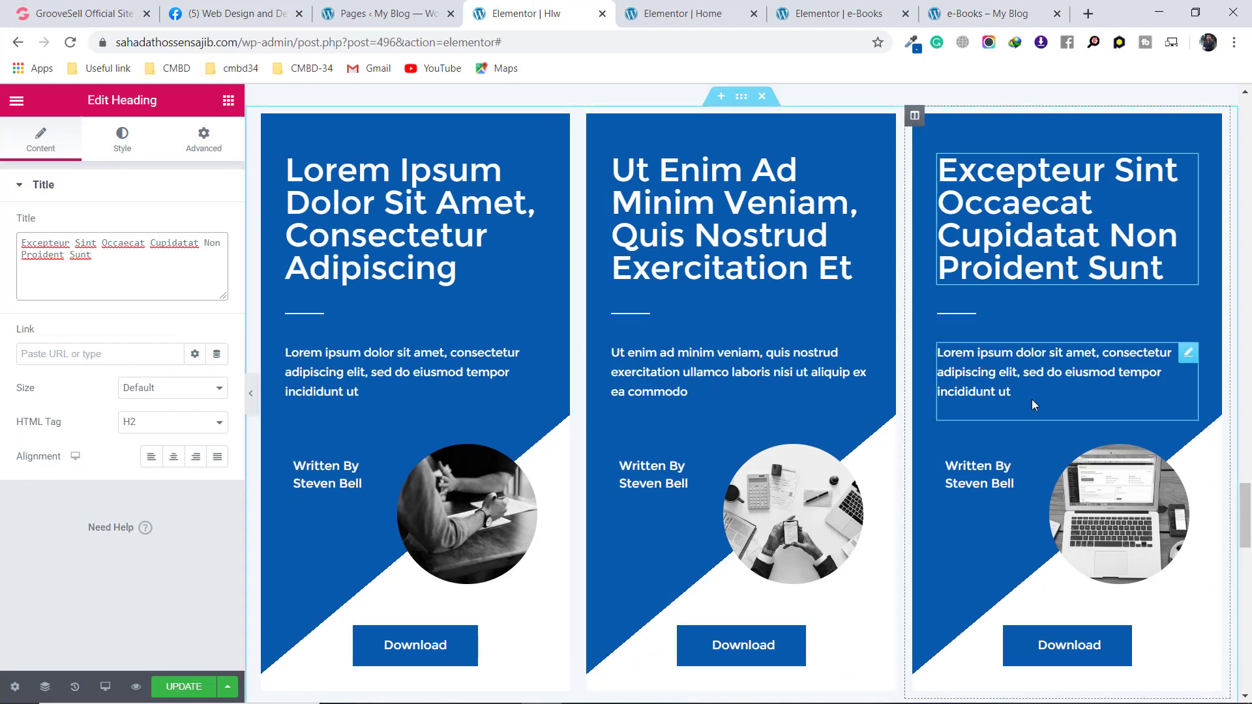
pyautogui.click(1188, 352)
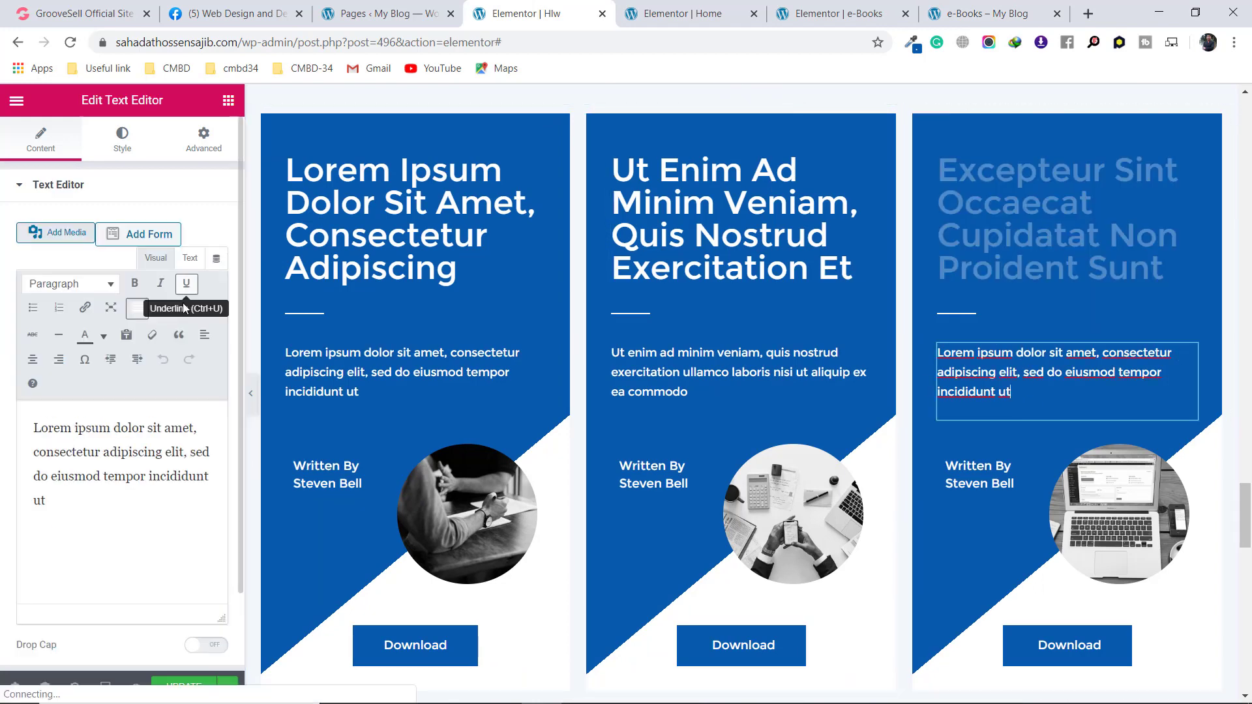
pyautogui.tripleClick(134, 480)
pyautogui.hotkey('ctrl', 'v')
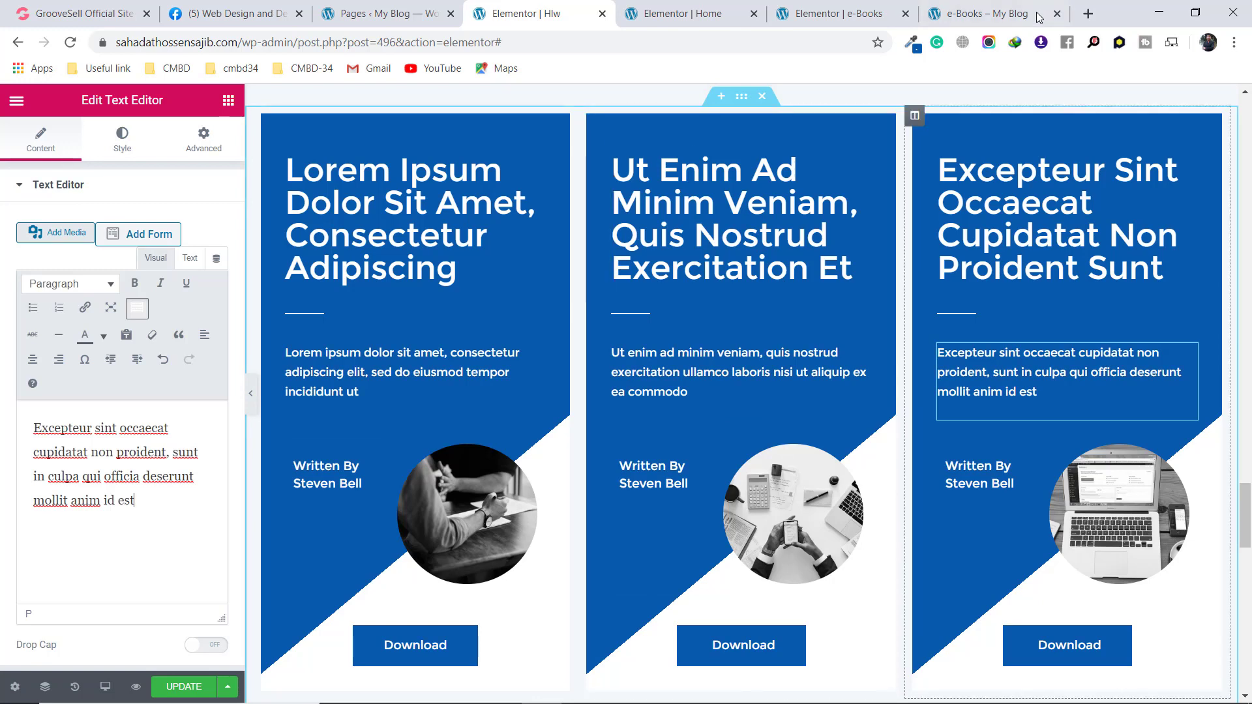
# Compare the three rebuilt cards with the published e-Books page, closing the font details shown there
pyautogui.click(252, 399)
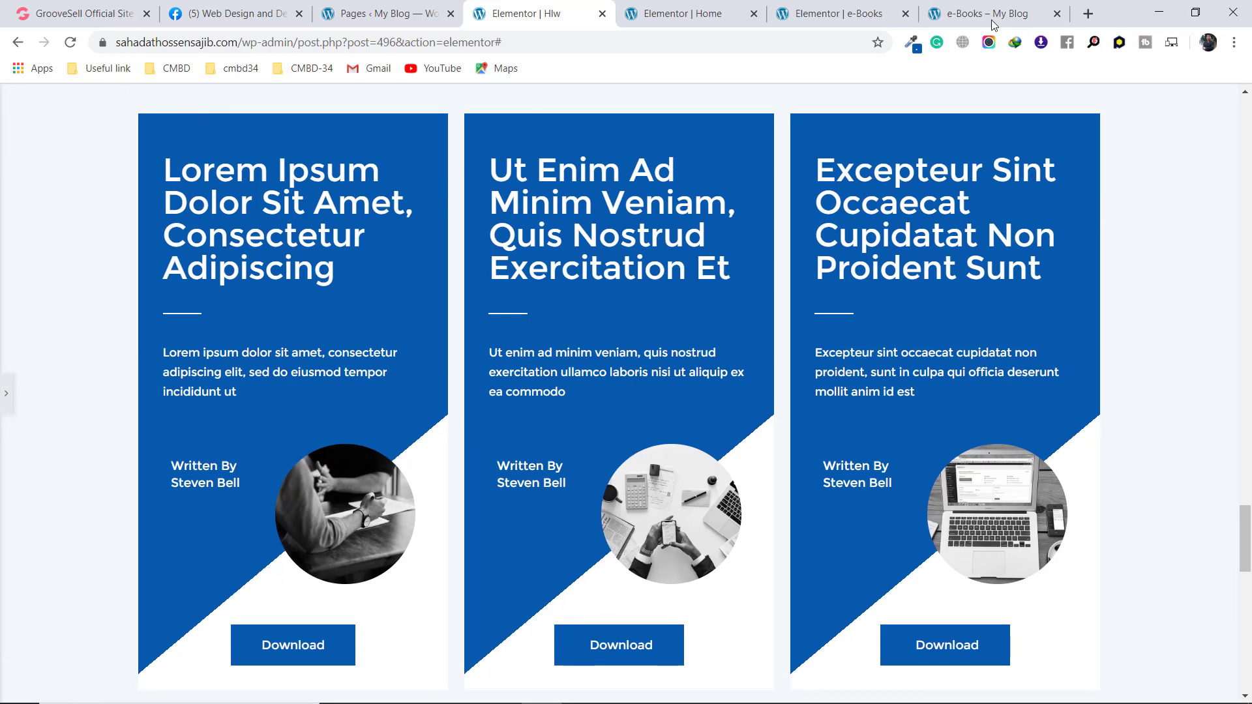
pyautogui.click(984, 6)
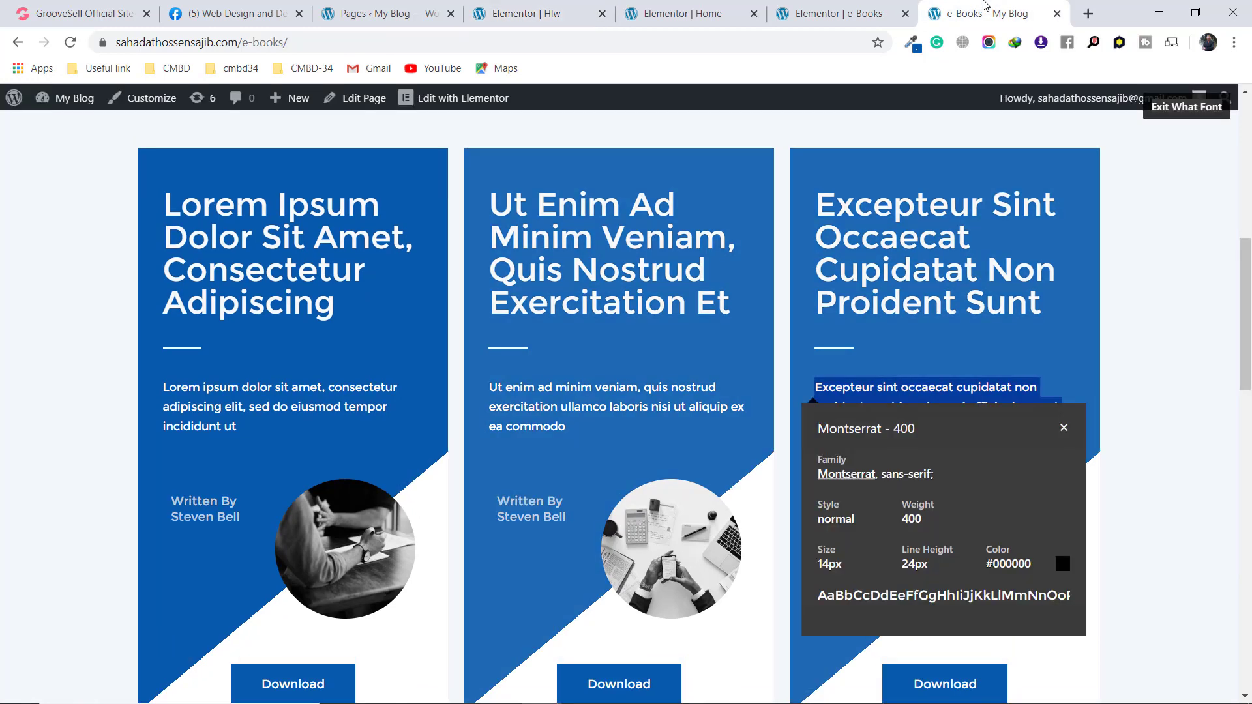
pyautogui.click(1064, 429)
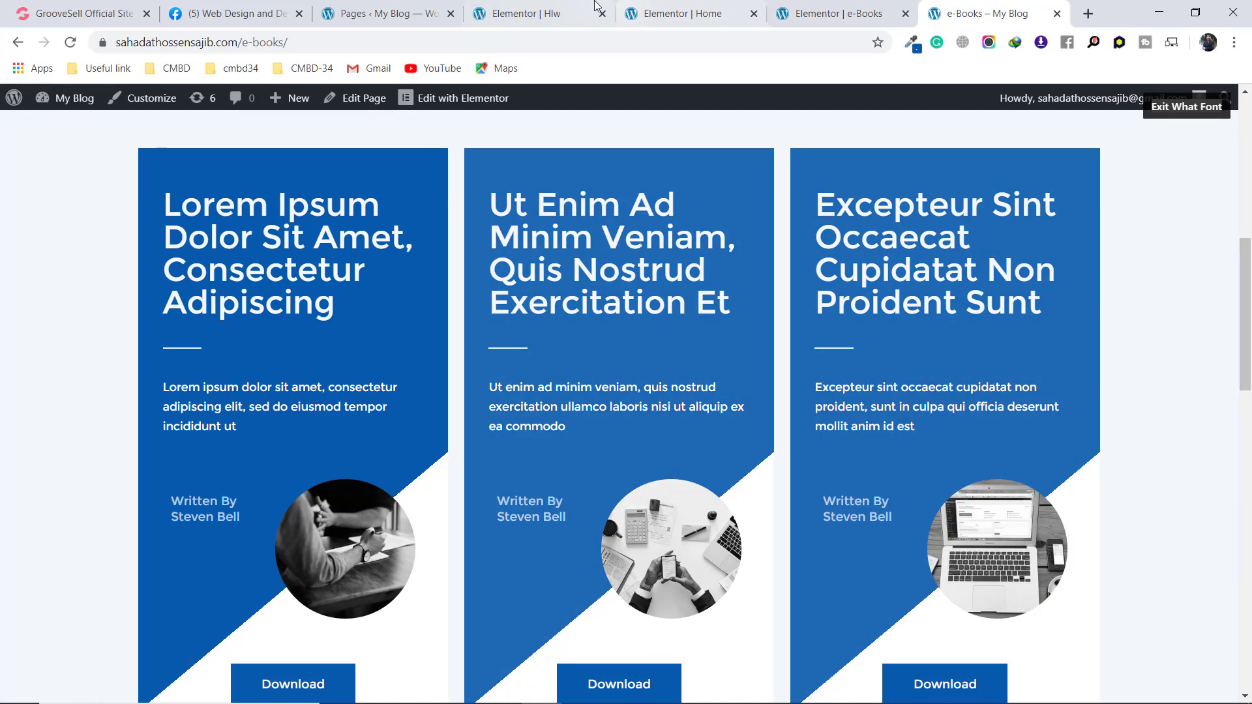
pyautogui.click(565, 5)
pyautogui.click(981, 5)
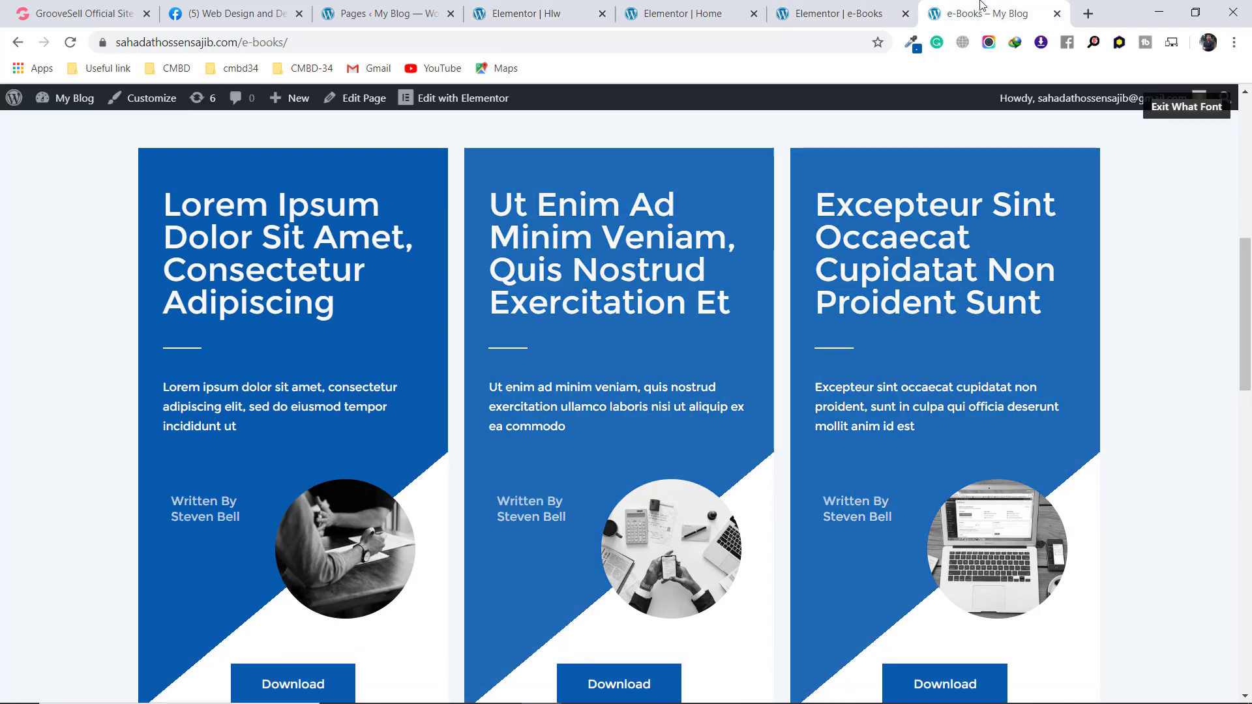
pyautogui.click(547, 15)
pyautogui.click(958, 16)
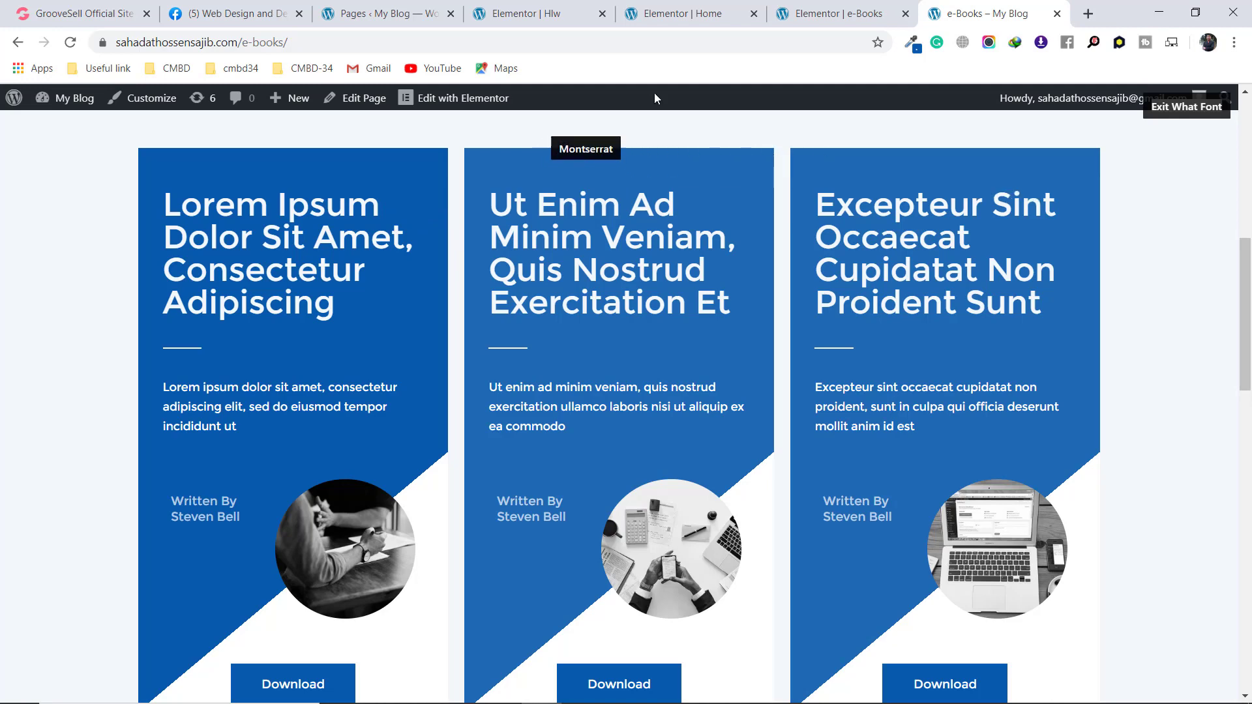
# Sample the middle card's background color #1E6AB6 from the published page and return to the Hlw page editor
pyautogui.click(911, 43)
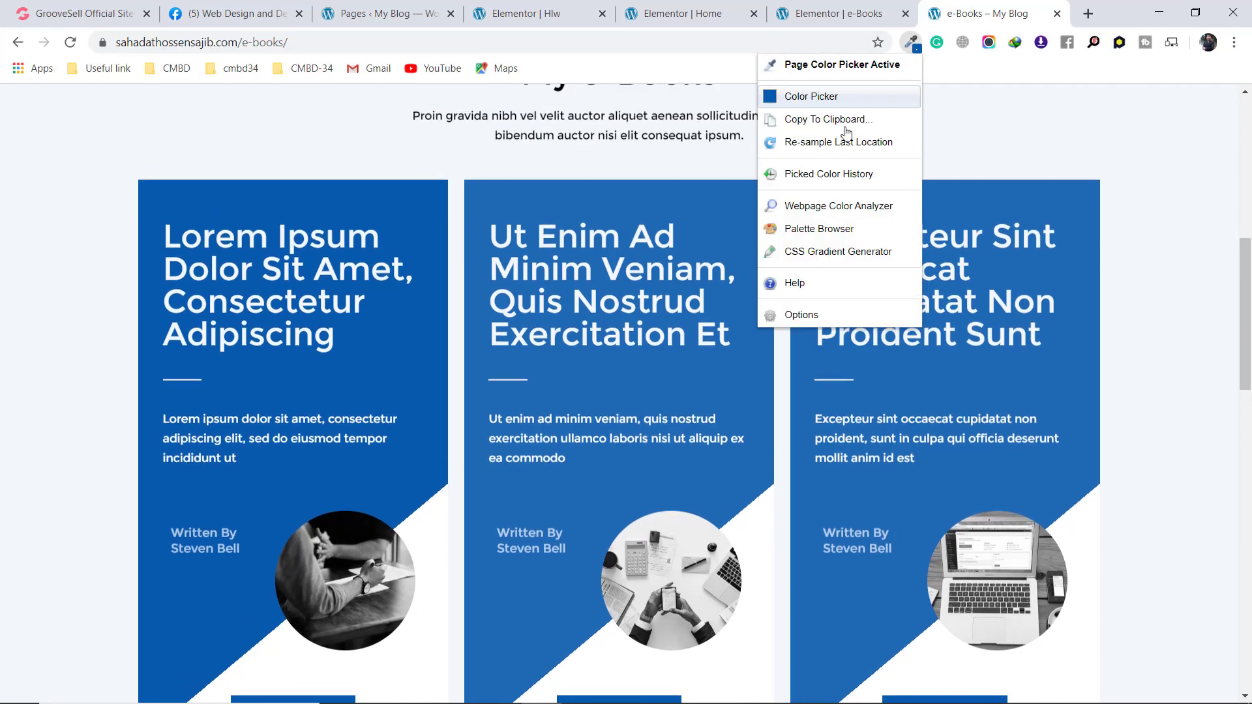
pyautogui.click(739, 386)
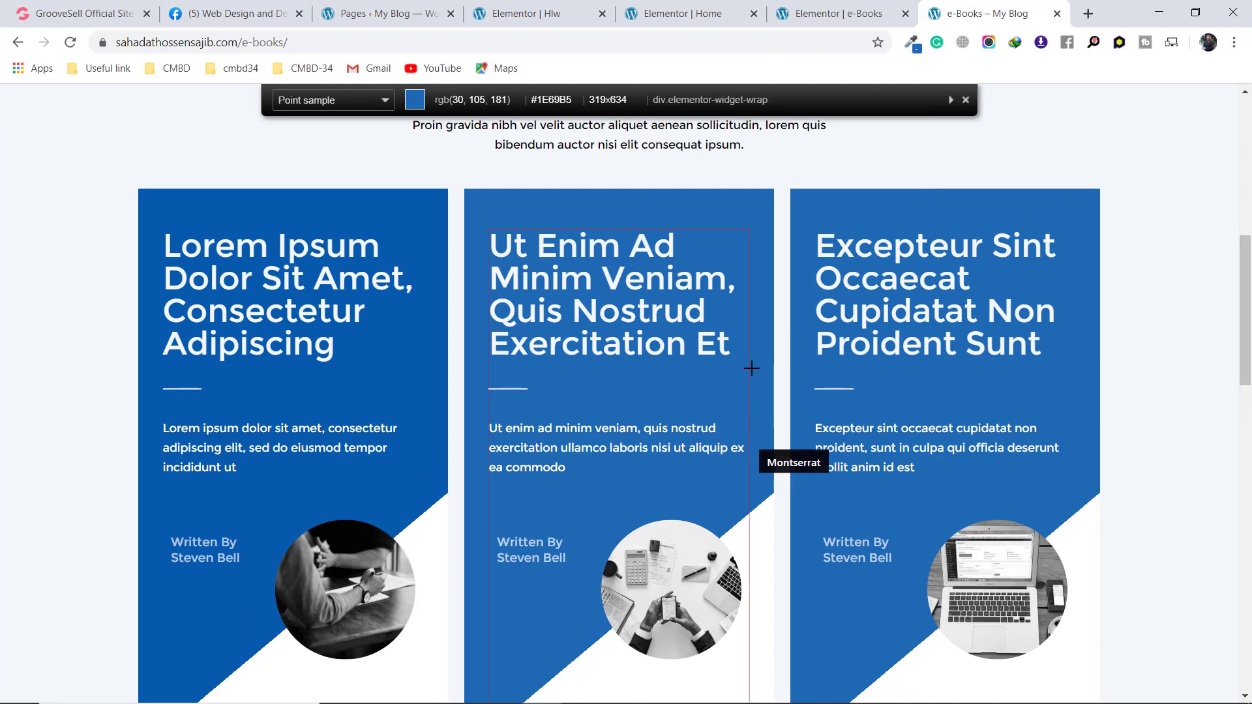
pyautogui.click(737, 370)
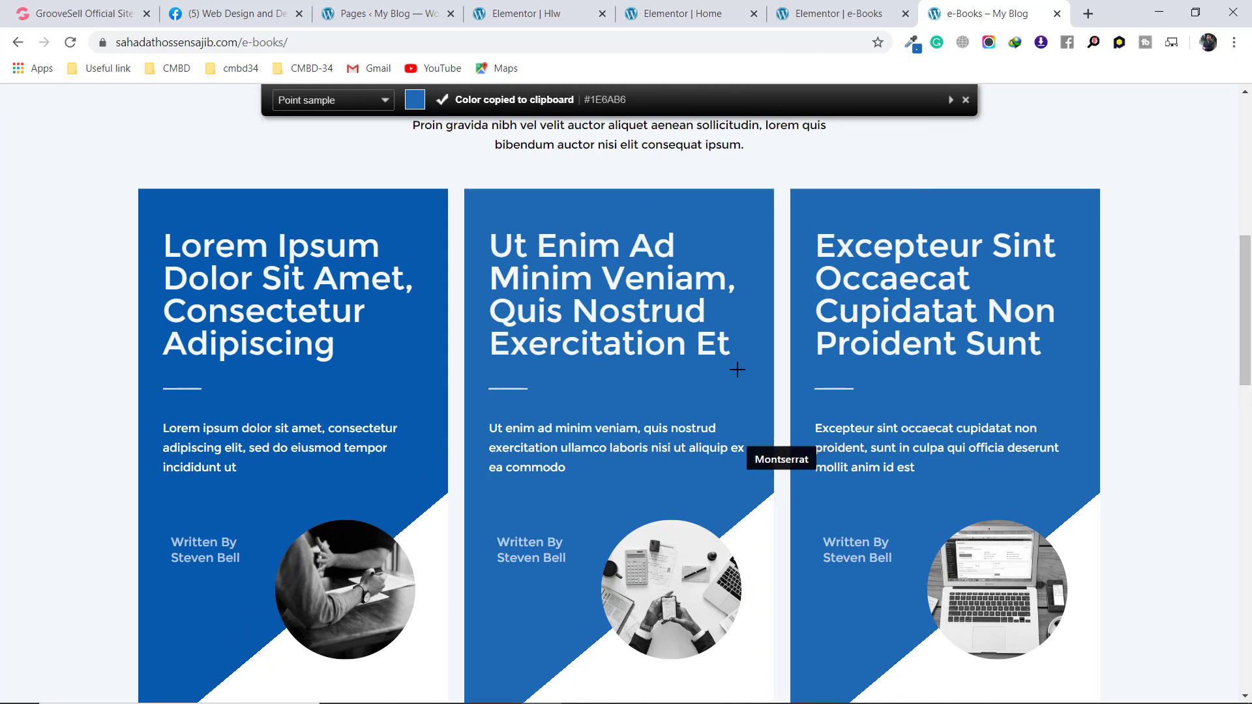
pyautogui.click(496, 10)
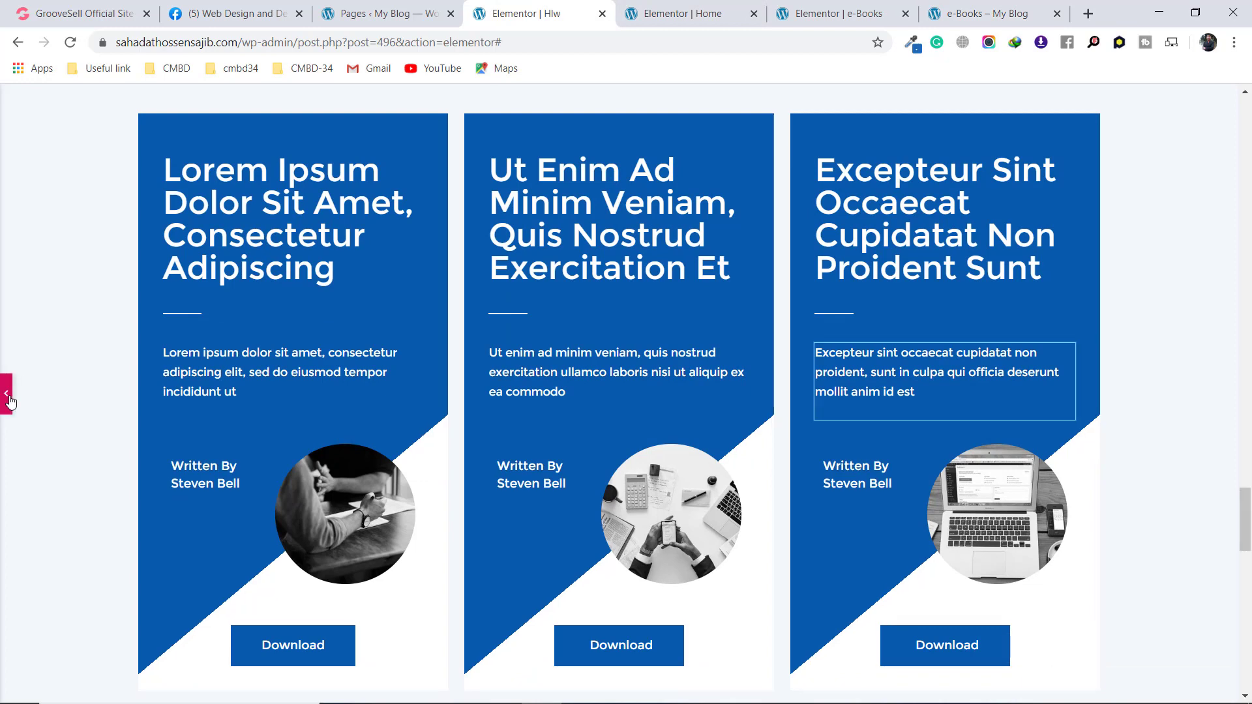
# Set the first gradient color of the middle card's column background to #1E6AB6
pyautogui.click(8, 395)
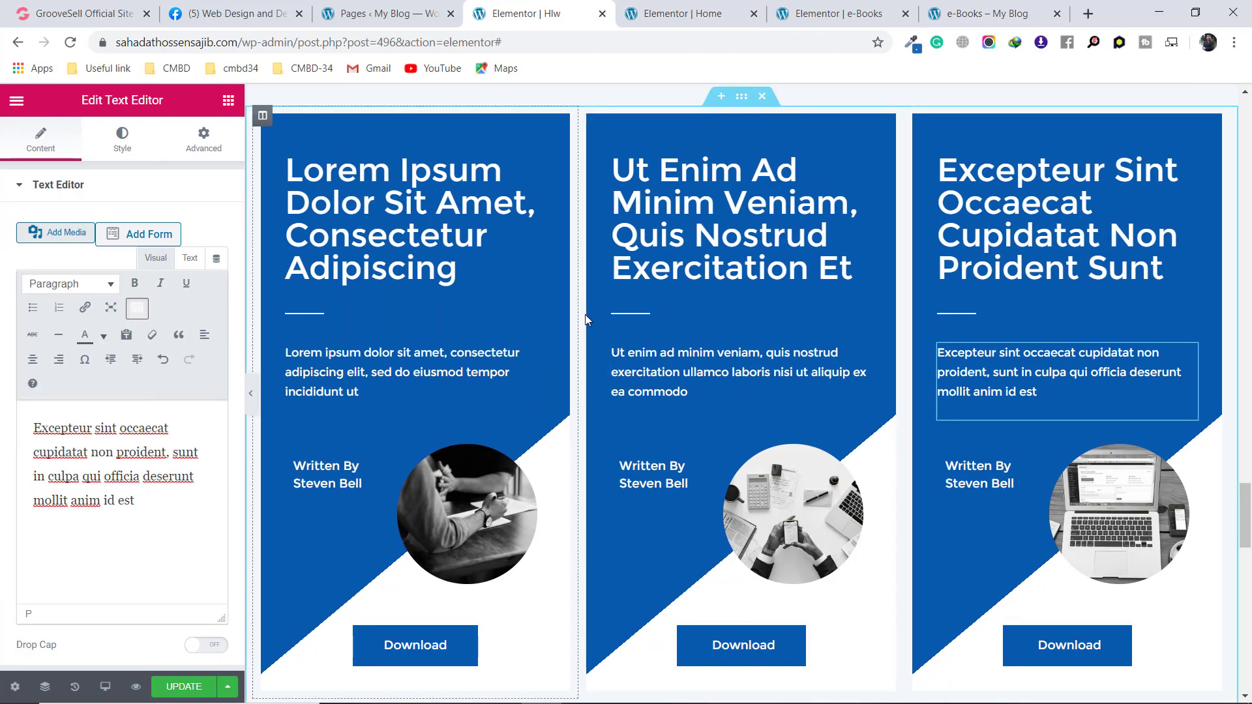
pyautogui.scroll(1, 626, 261)
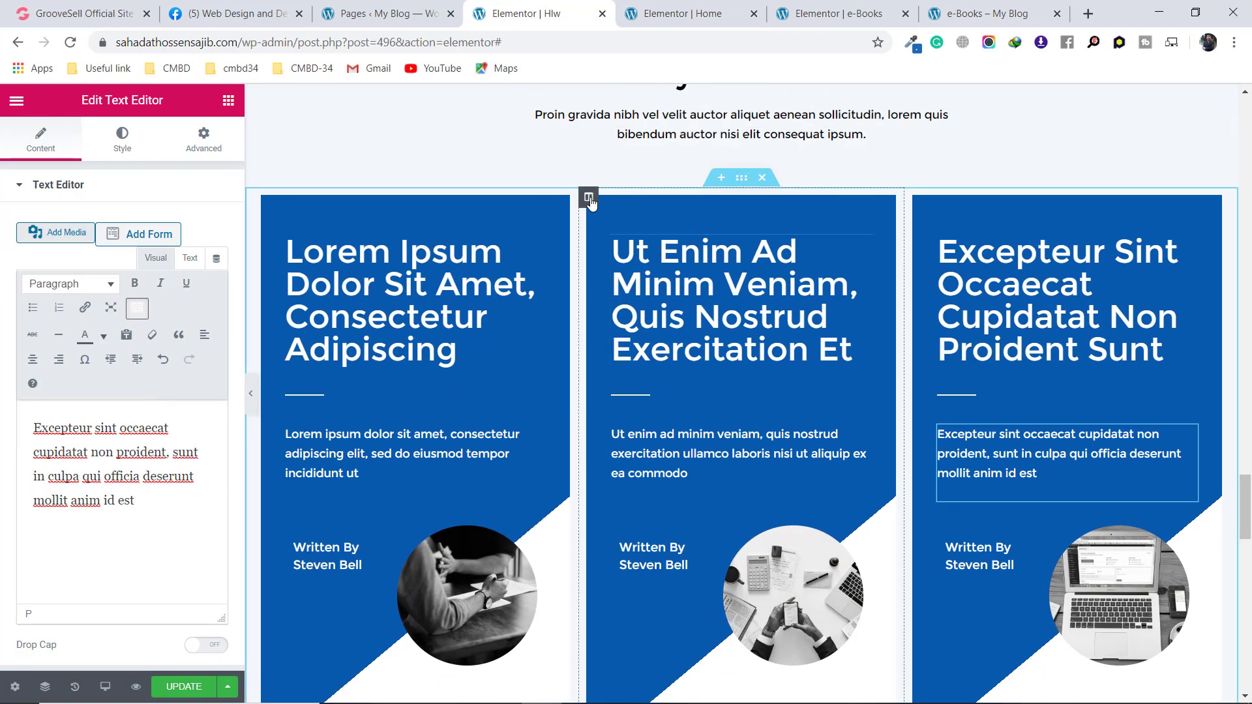
pyautogui.click(589, 198)
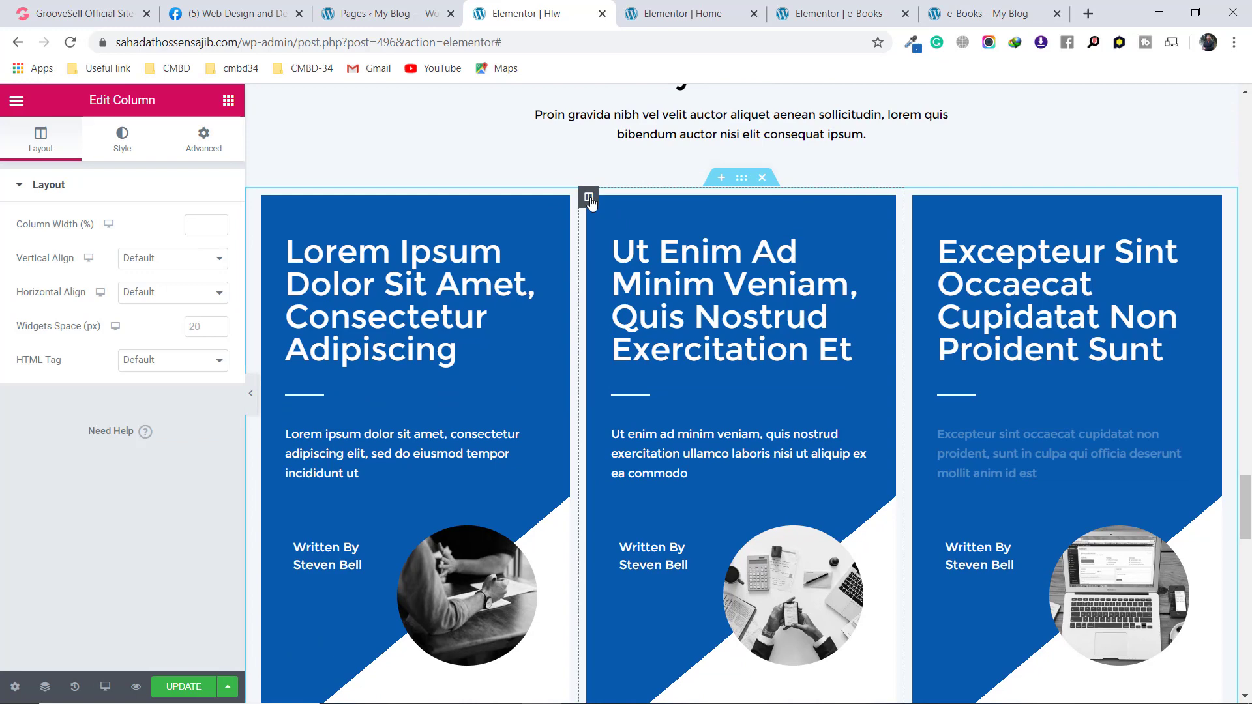
pyautogui.click(123, 138)
pyautogui.click(194, 295)
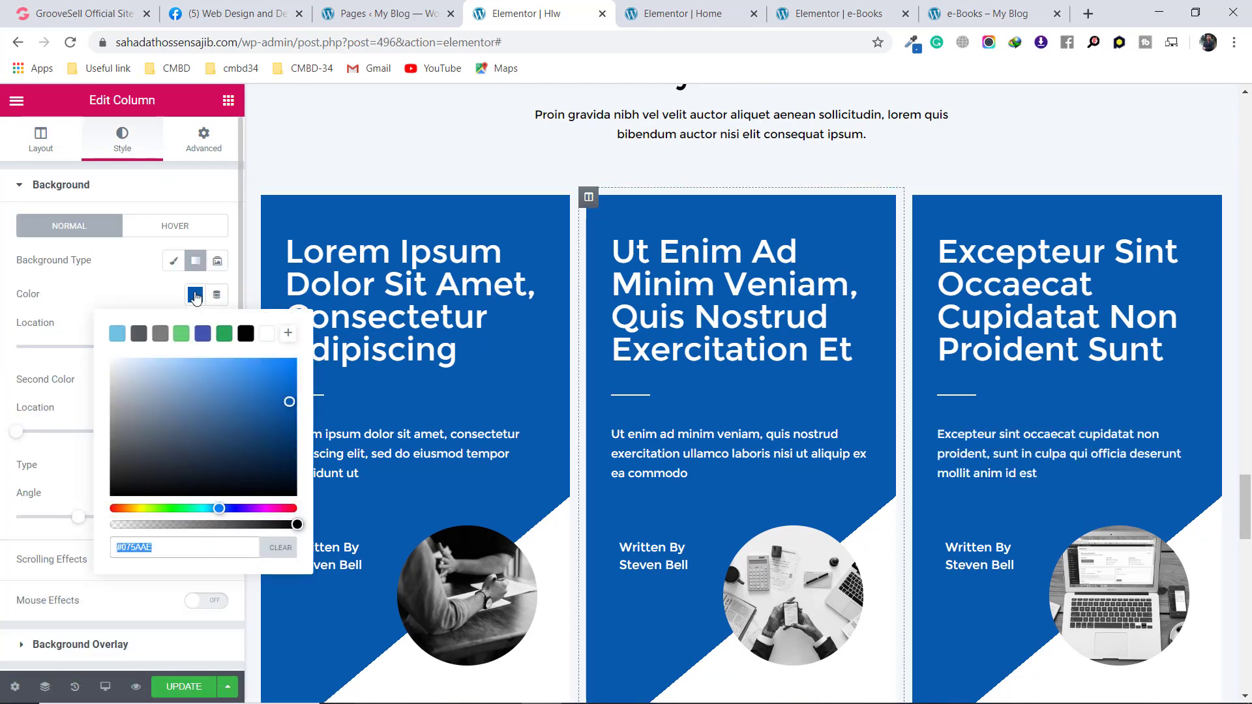
pyautogui.hotkey('ctrl', 'v')
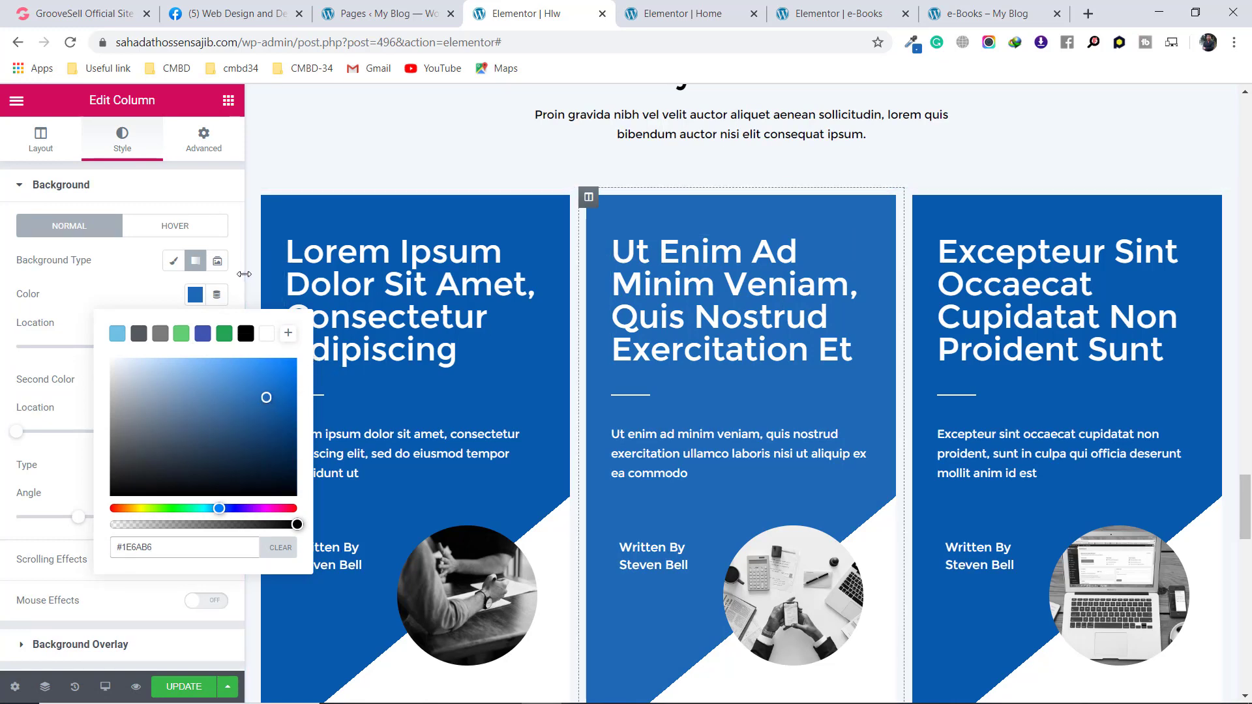
pyautogui.click(245, 333)
pyautogui.click(251, 394)
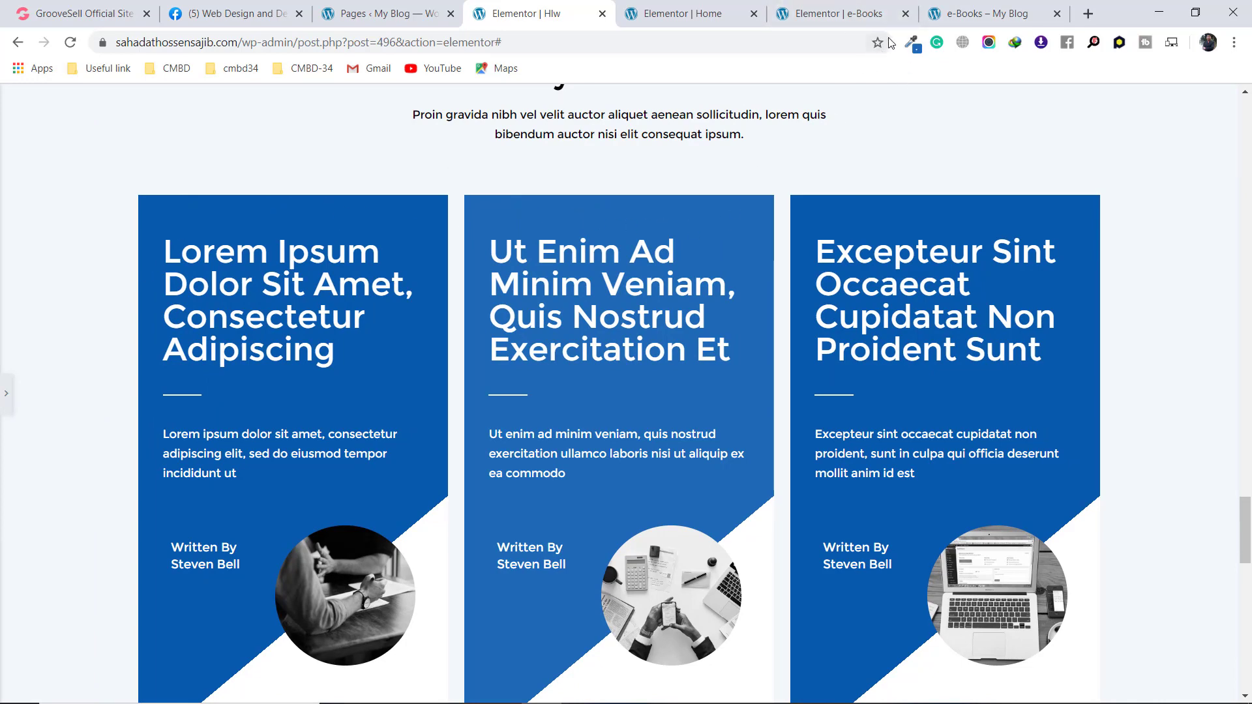
# Sample the third card's background color #1E69B5 from the published page and return to the Hlw page editor
pyautogui.click(986, 7)
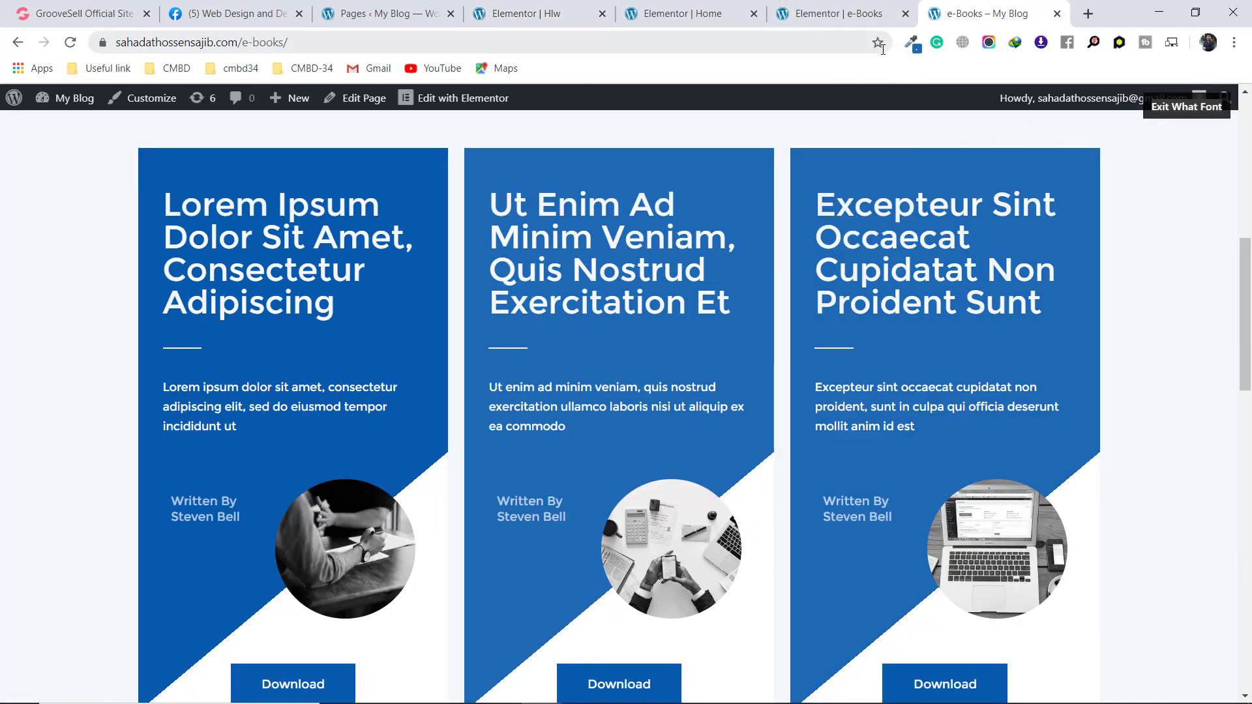
pyautogui.click(912, 43)
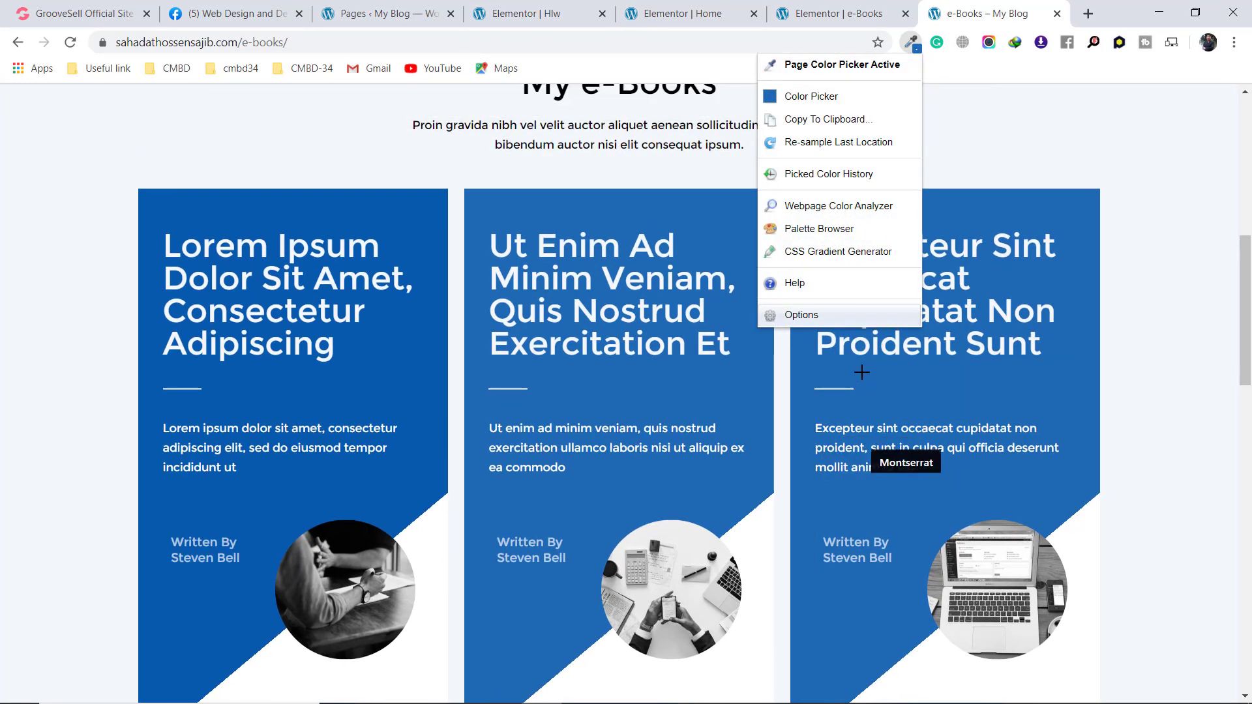
pyautogui.click(862, 373)
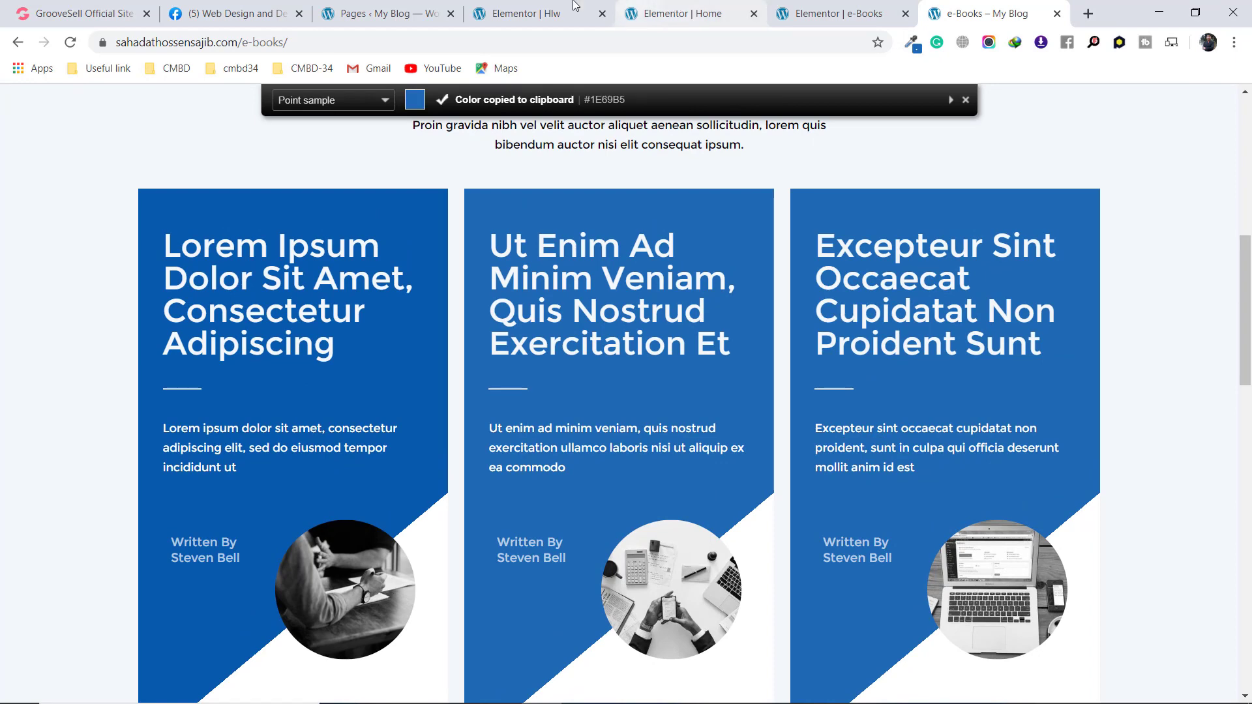
pyautogui.click(555, 11)
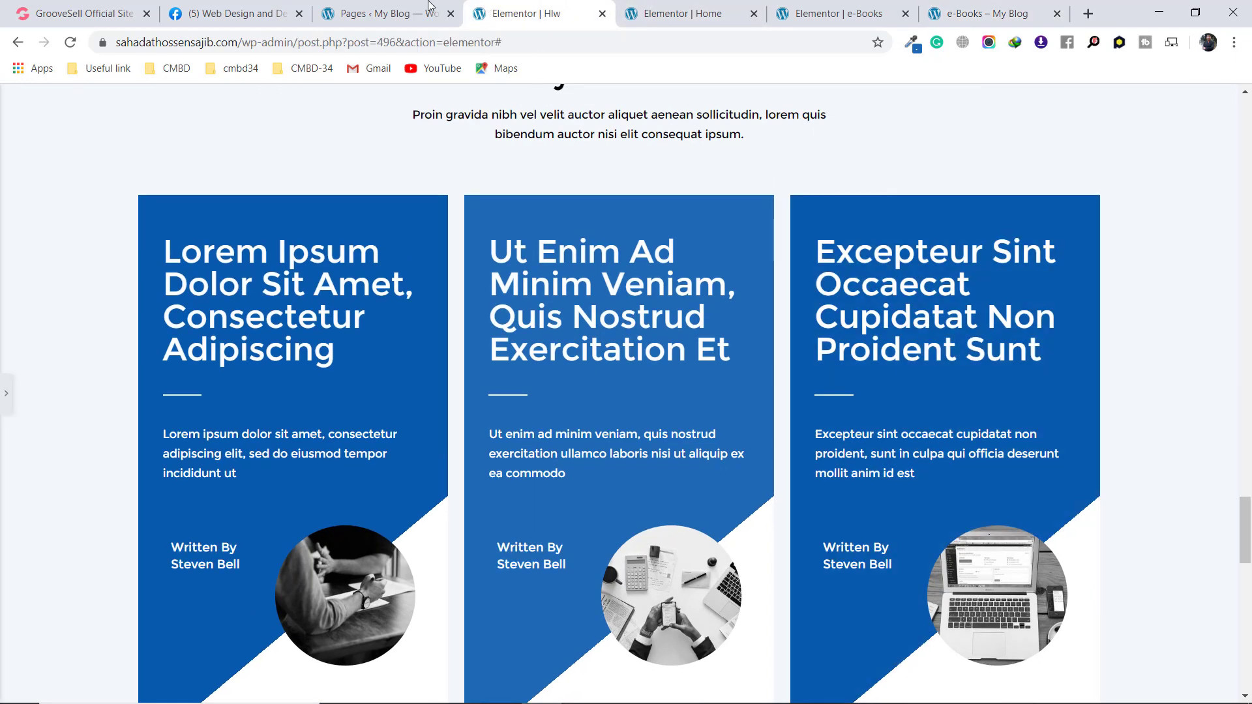
# Set the first gradient color of the third card's column background to #1E69B5
pyautogui.click(7, 394)
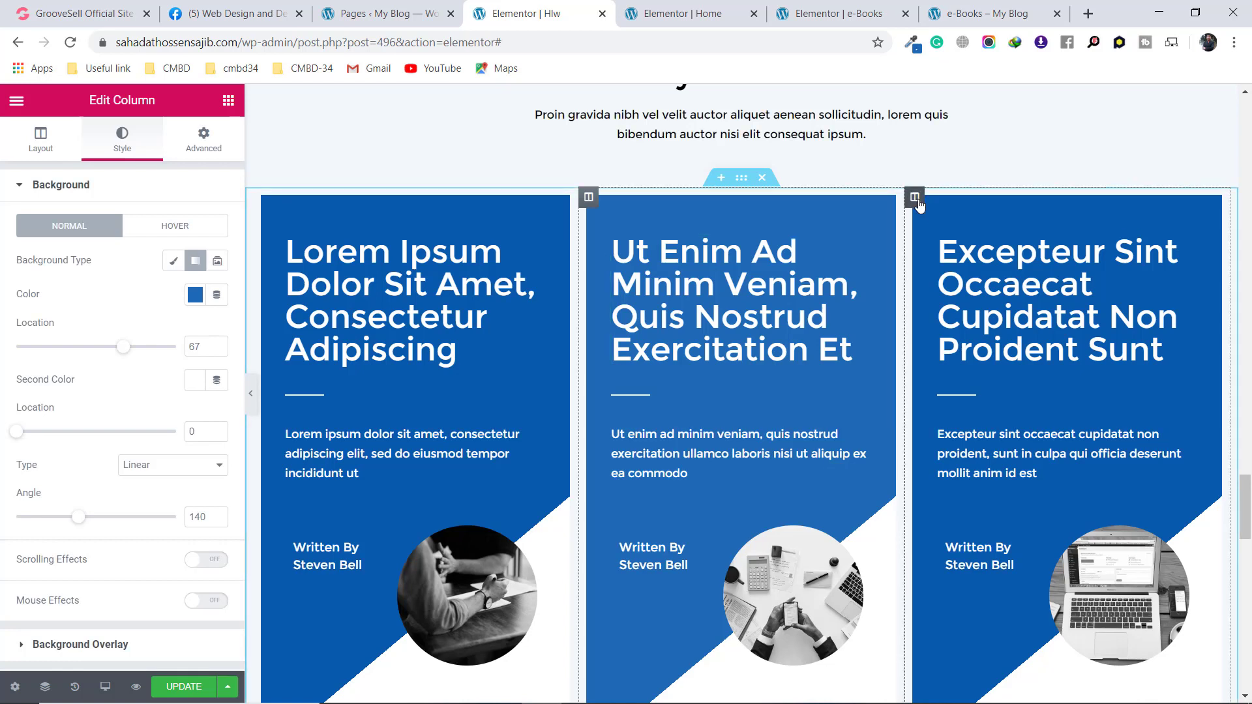
pyautogui.click(914, 196)
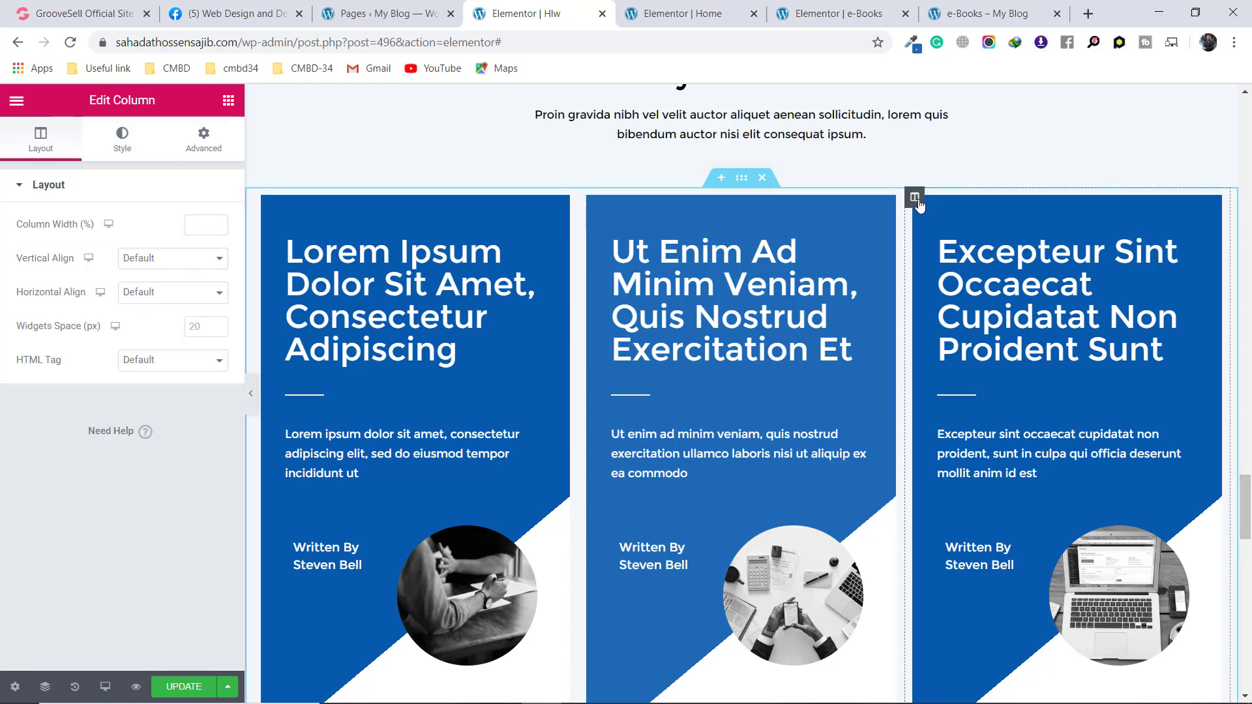
pyautogui.click(138, 144)
pyautogui.click(195, 295)
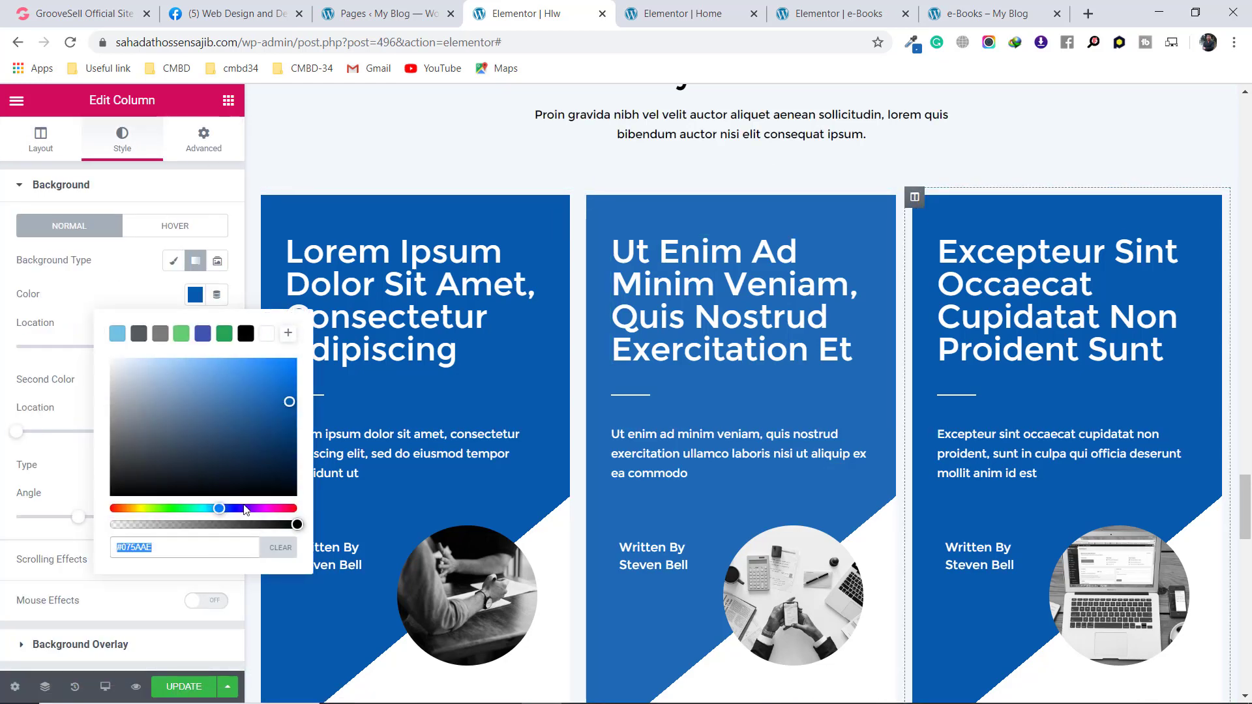
pyautogui.hotkey('ctrl', 'v')
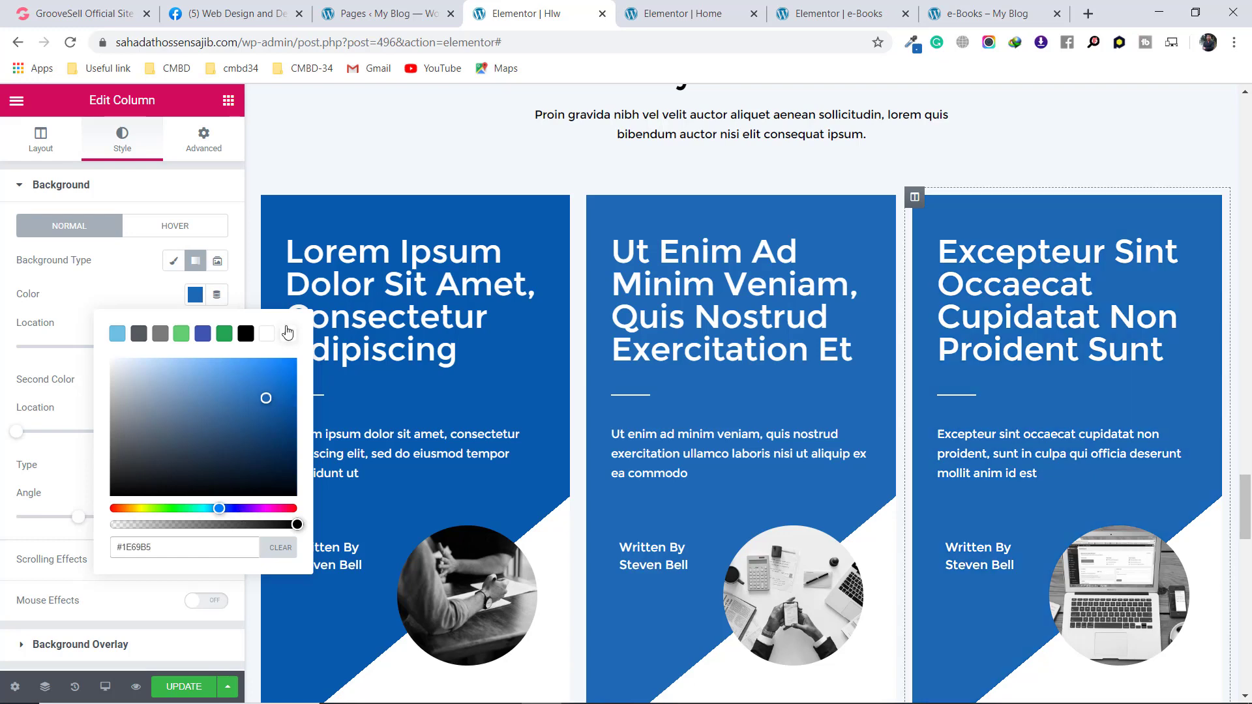
pyautogui.press('Escape')
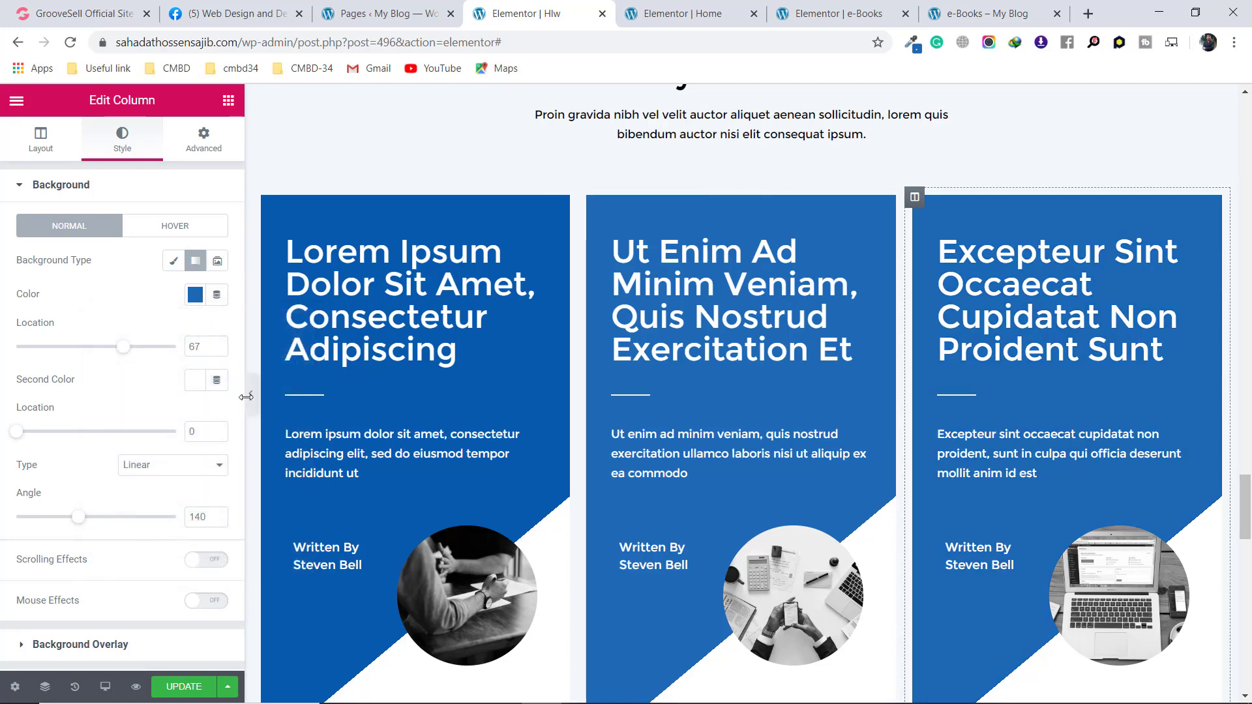
# Compare the recolored first-row cards with the published e-Books page
pyautogui.click(252, 399)
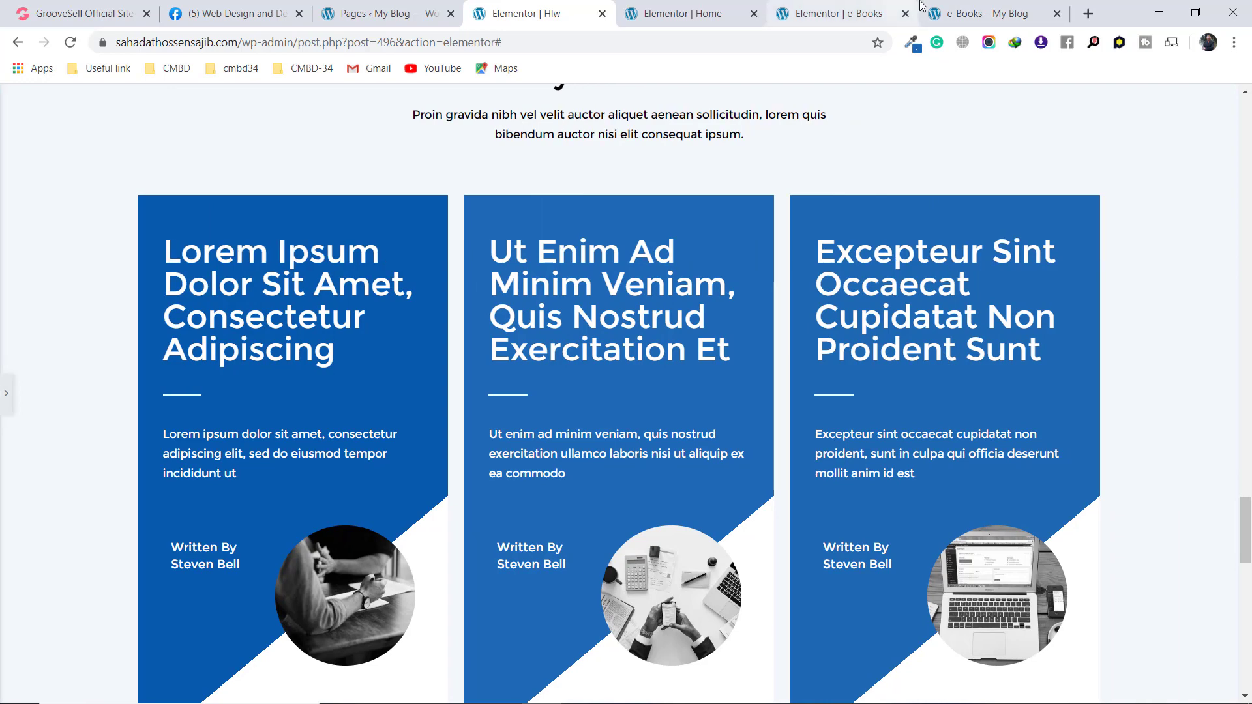
pyautogui.click(970, 6)
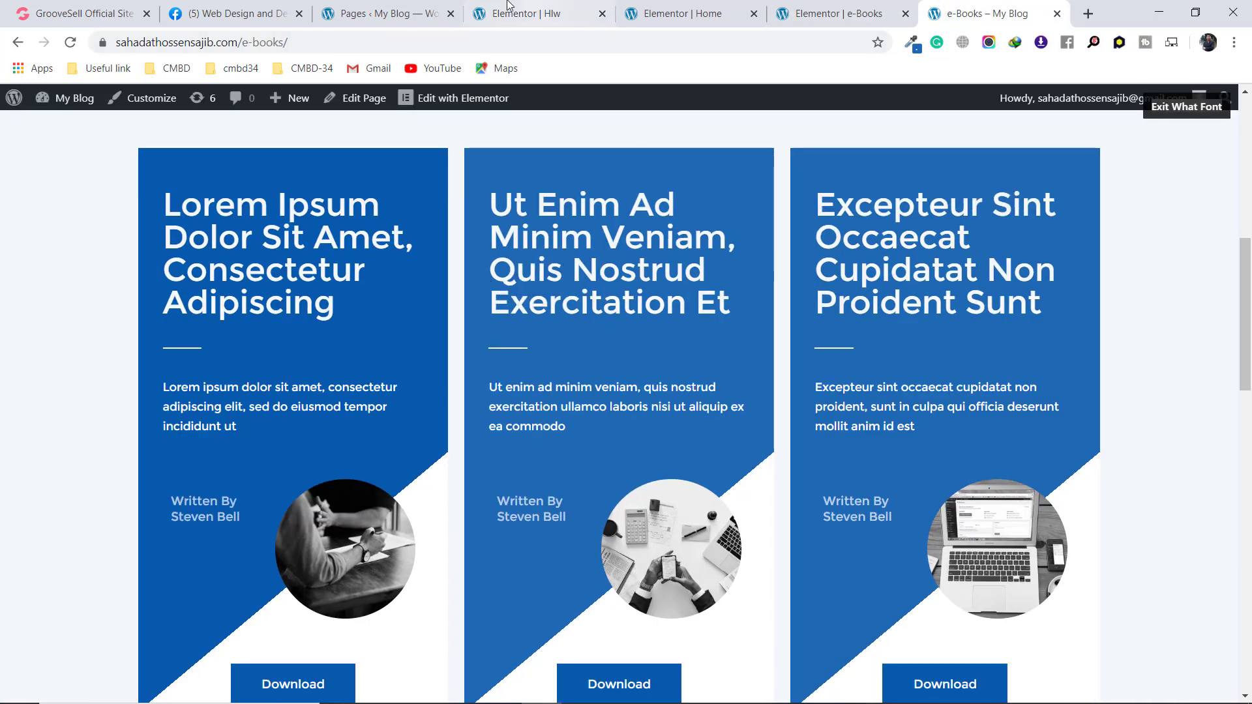
pyautogui.click(540, 8)
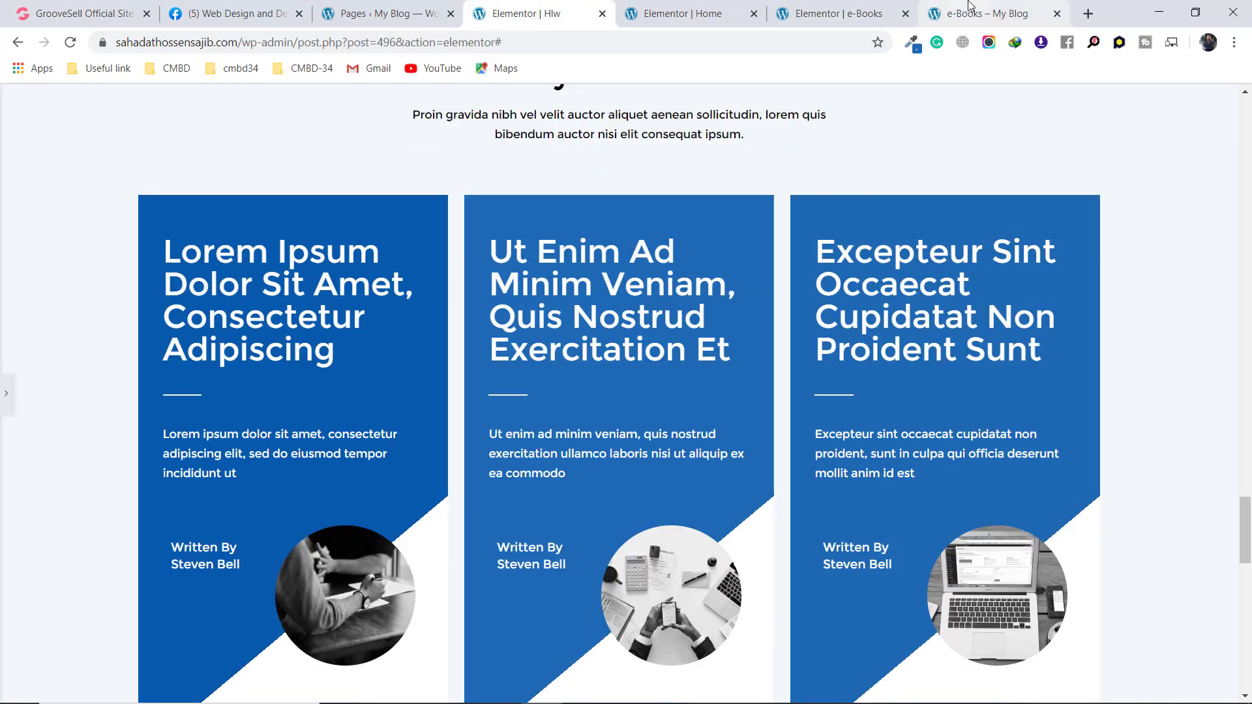
pyautogui.click(935, 8)
pyautogui.click(517, 11)
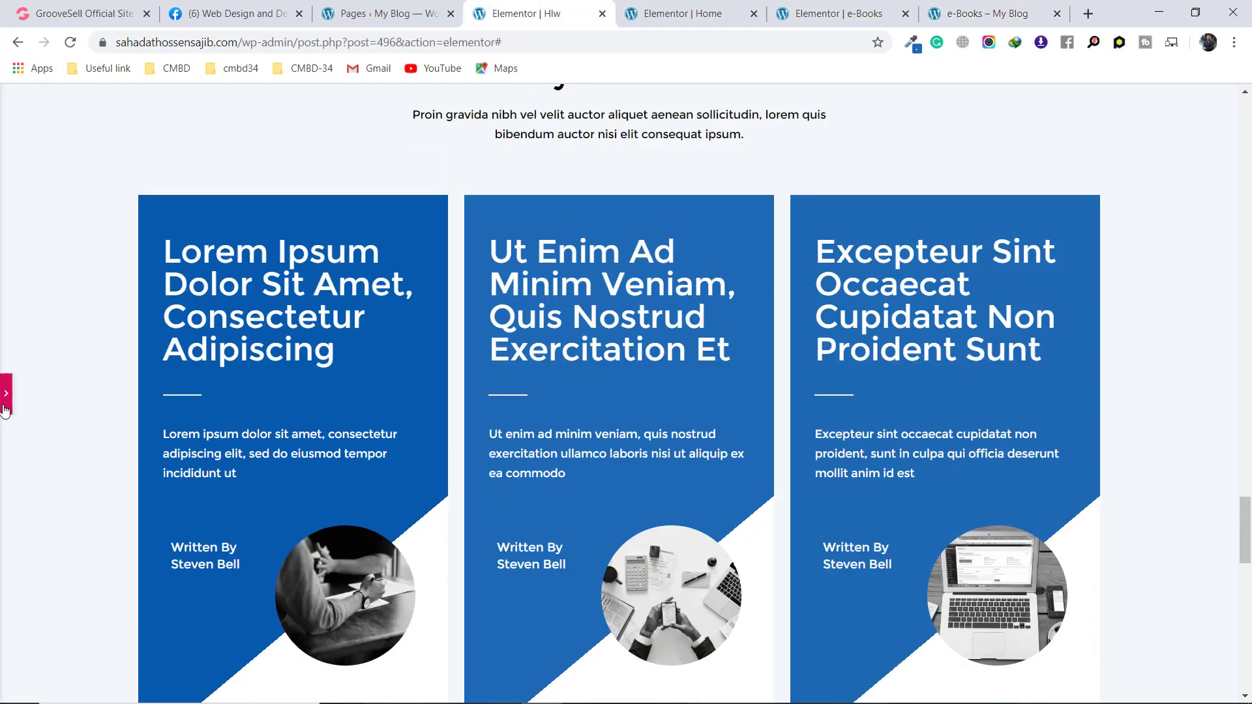
# Review the rebuilt page in the editor, from the e-Books cards up to the header and back down to My Story
pyautogui.click(5, 404)
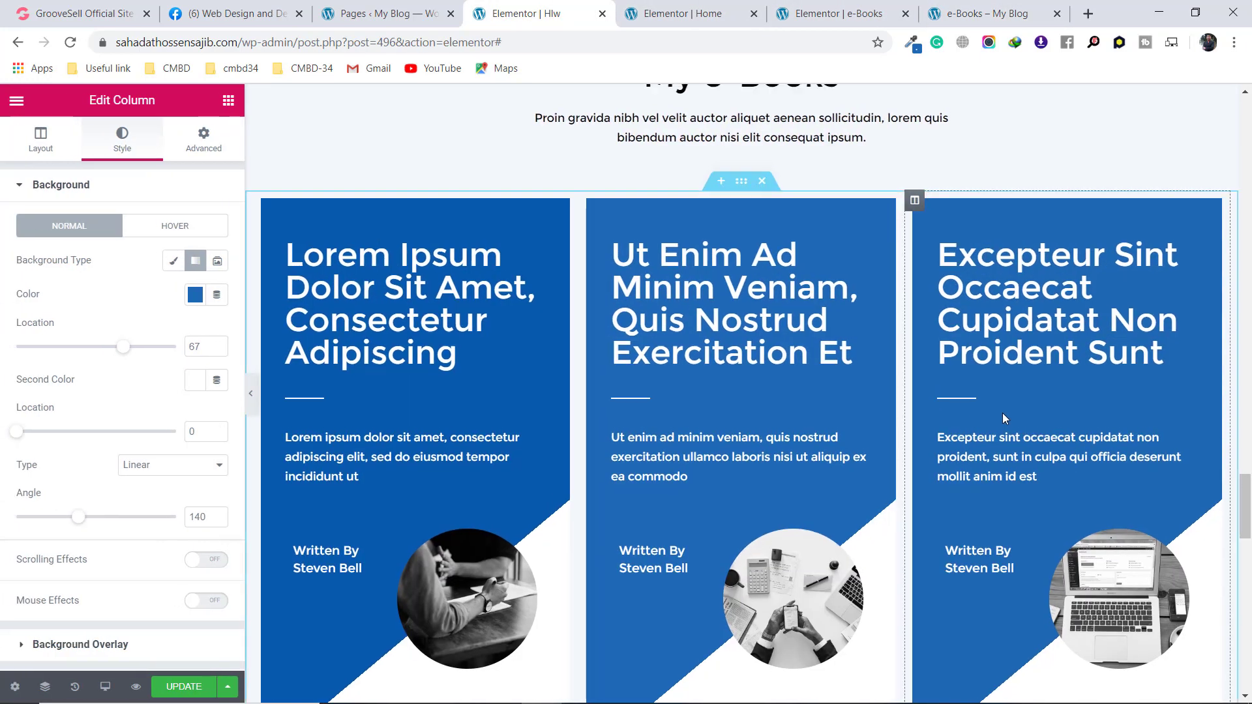
pyautogui.scroll(-4, 743, 391)
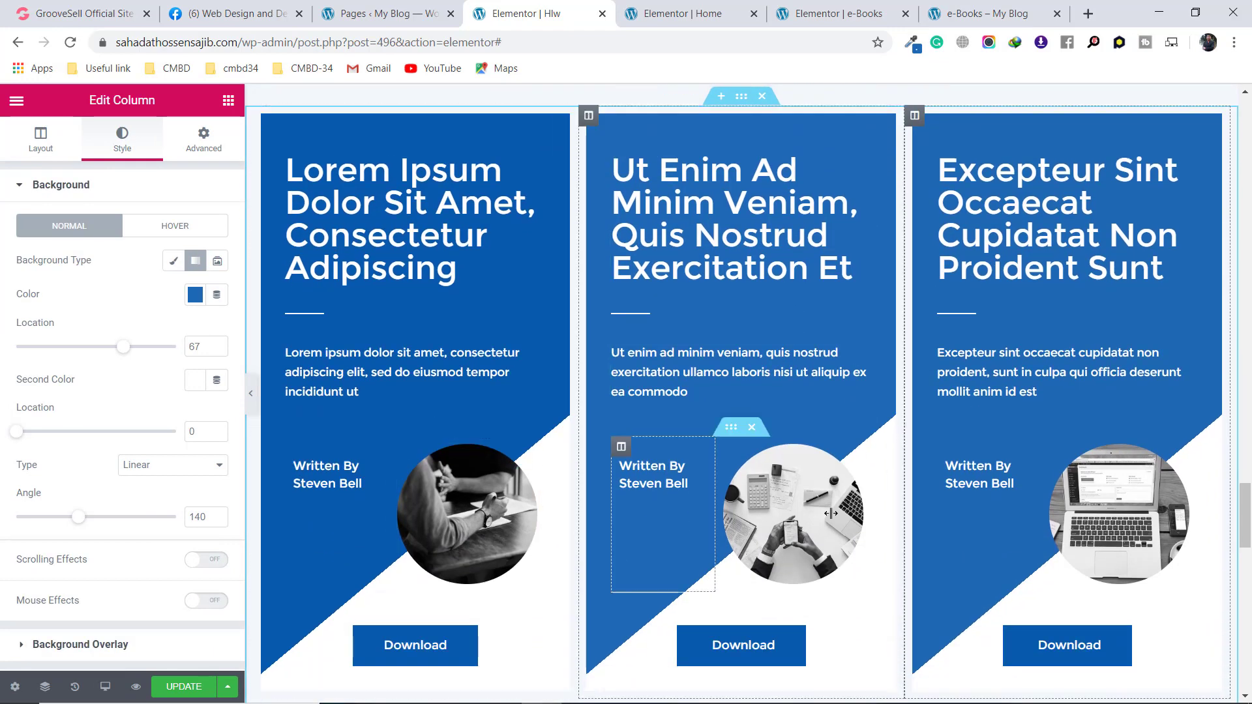
pyautogui.scroll(-1, 936, 582)
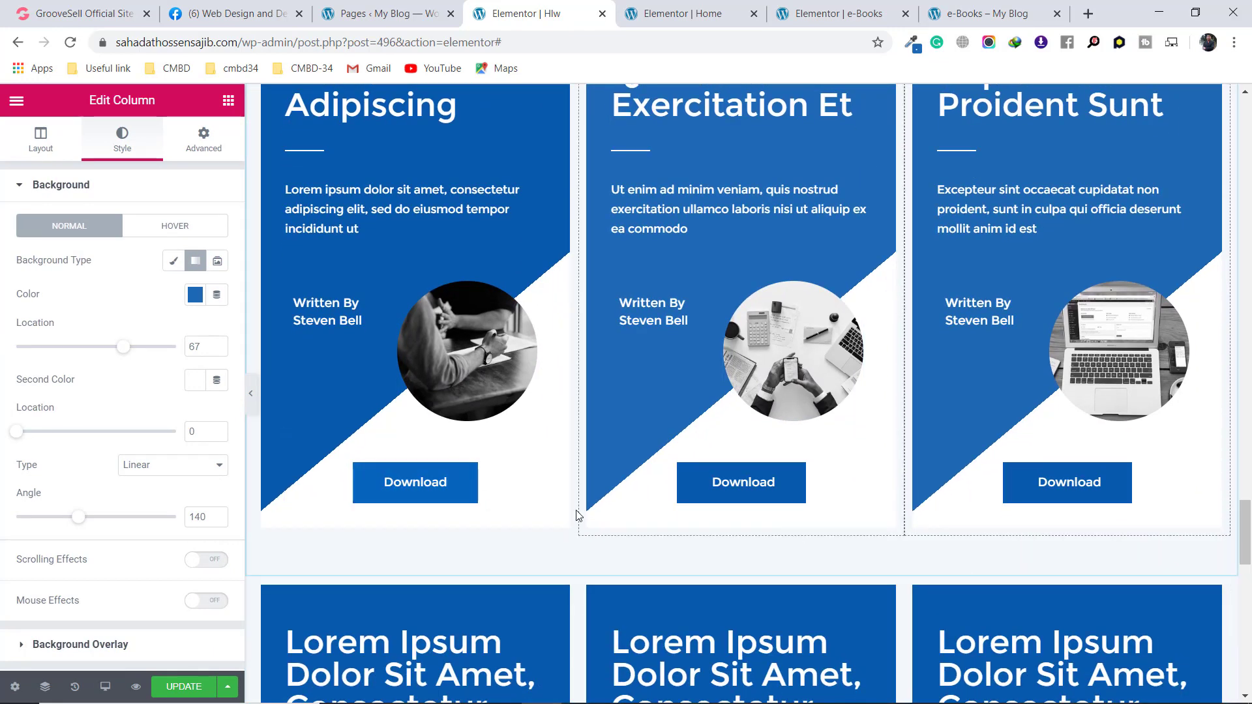
pyautogui.scroll(5, 782, 530)
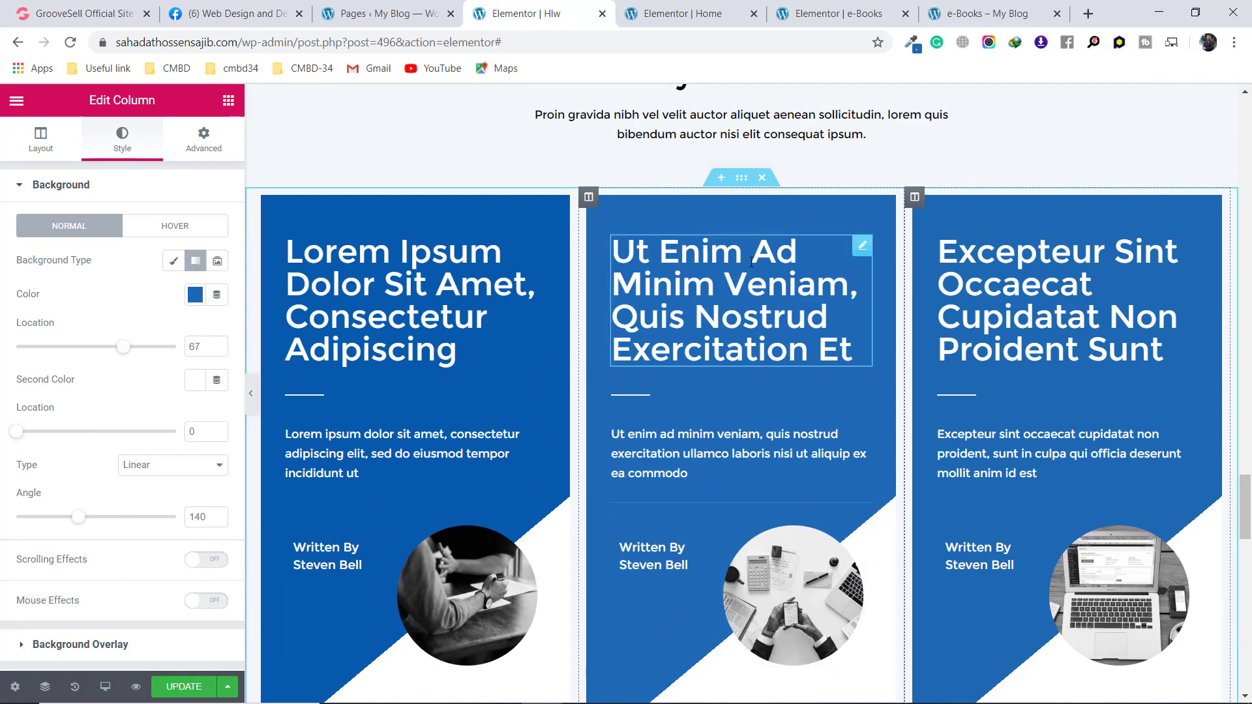
pyautogui.scroll(5, 764, 285)
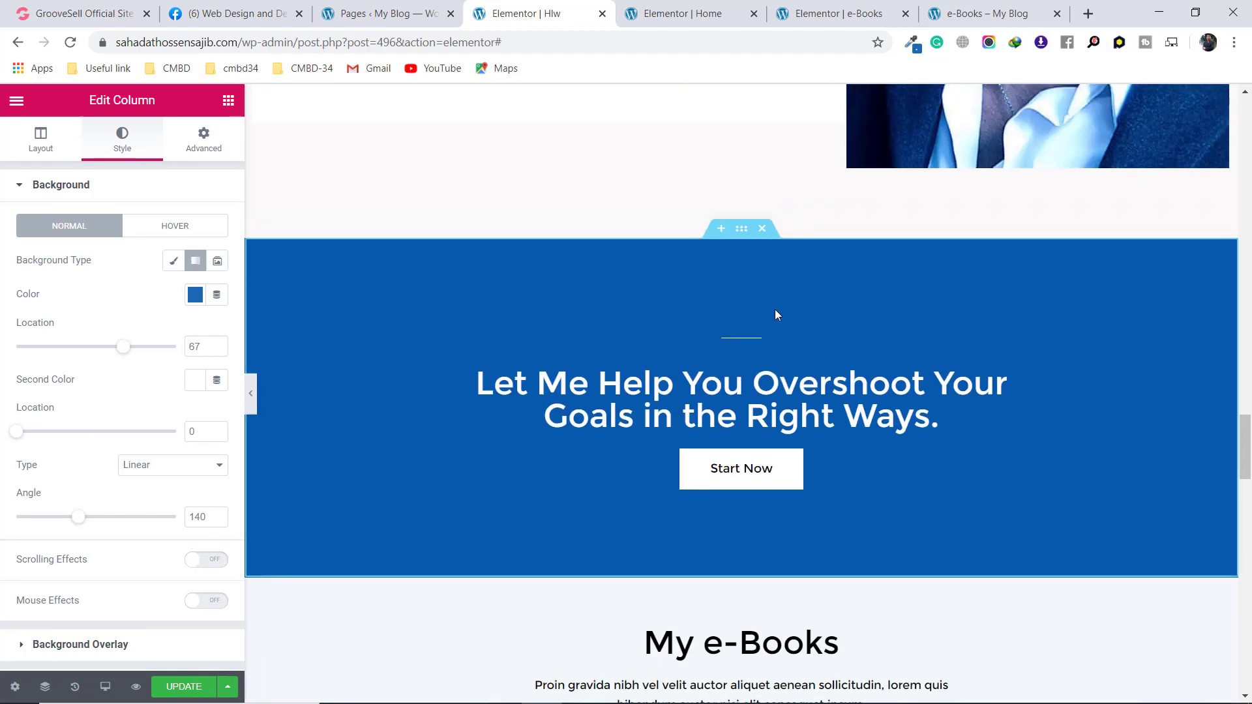
pyautogui.scroll(4, 775, 309)
pyautogui.scroll(14, 782, 350)
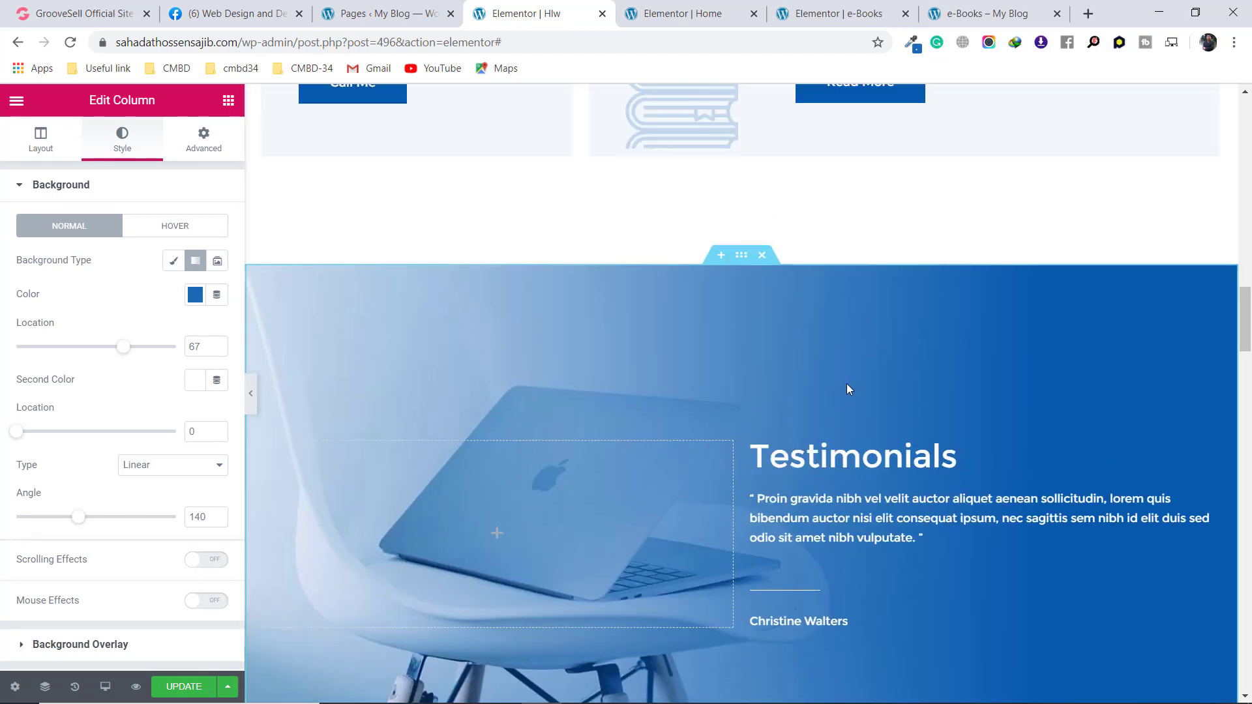
pyautogui.scroll(5, 848, 385)
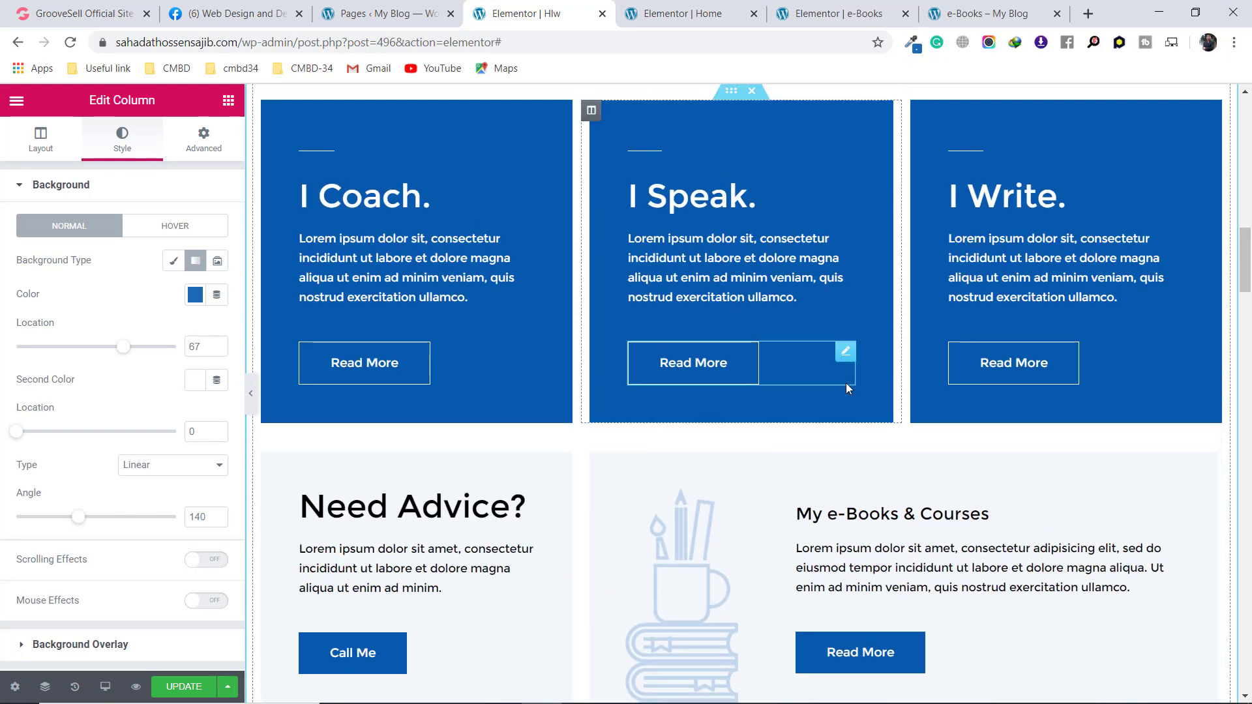
pyautogui.scroll(12, 845, 369)
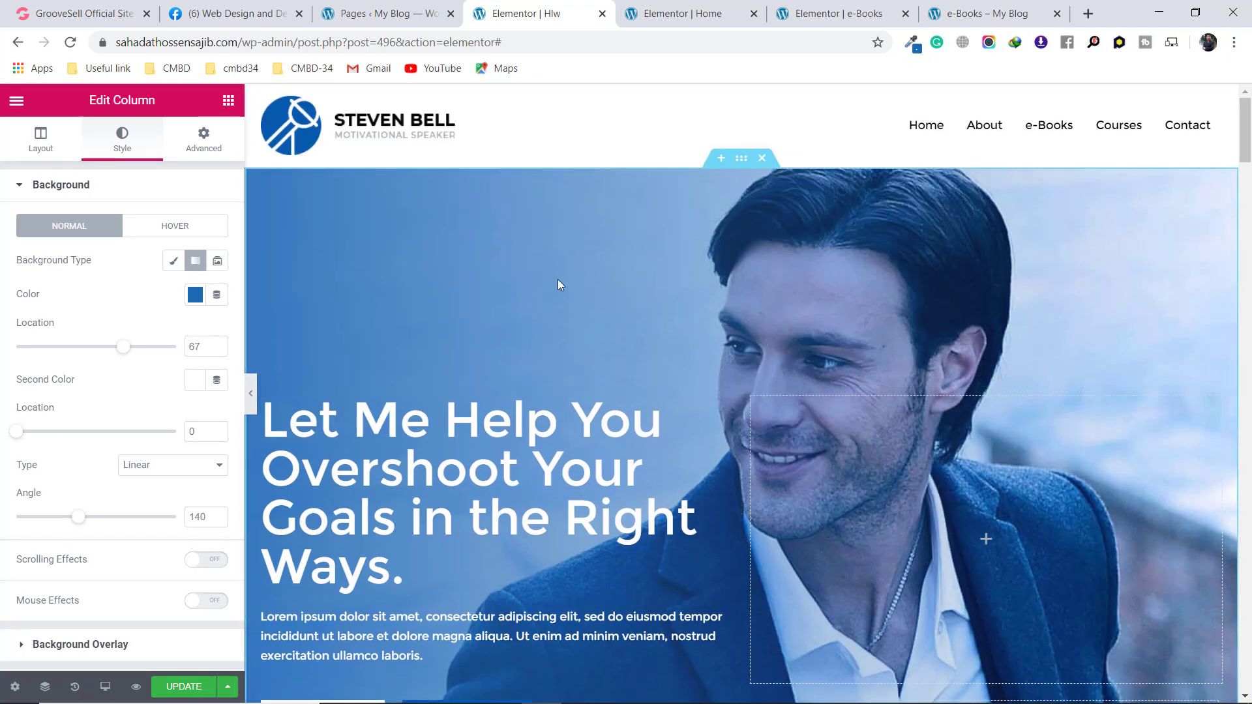
pyautogui.scroll(-3, 624, 337)
pyautogui.scroll(-13, 624, 337)
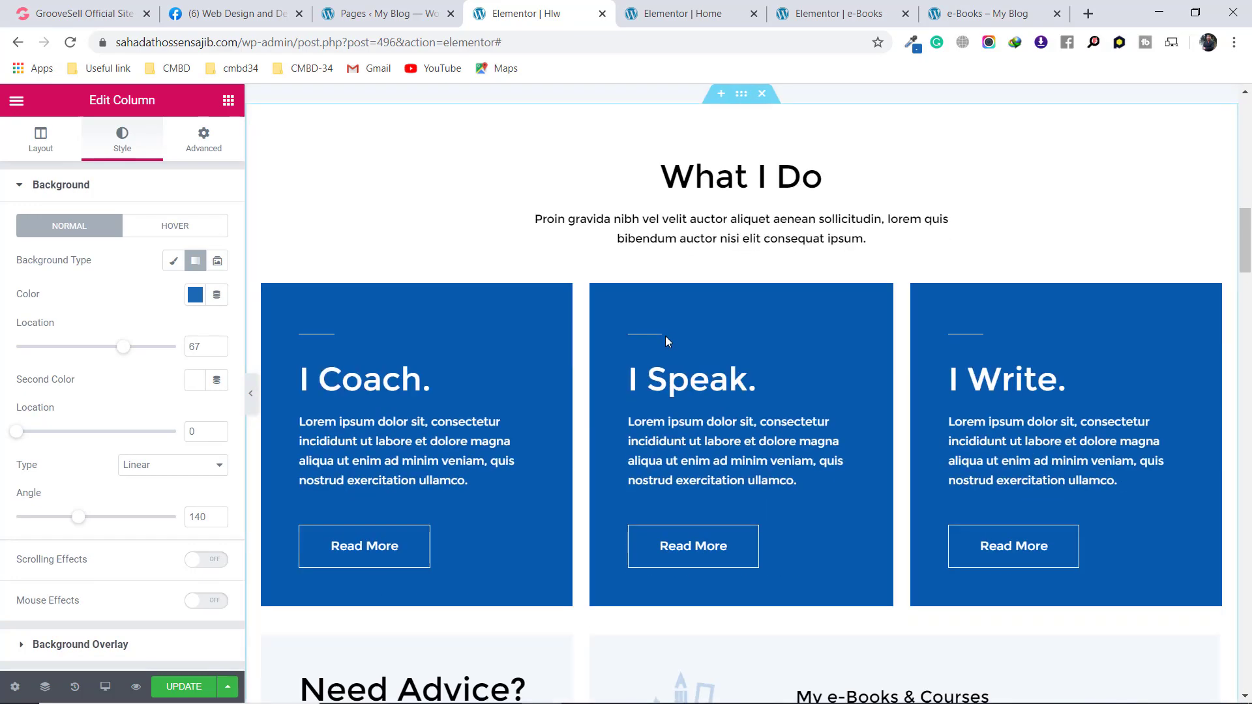
pyautogui.scroll(-5, 700, 400)
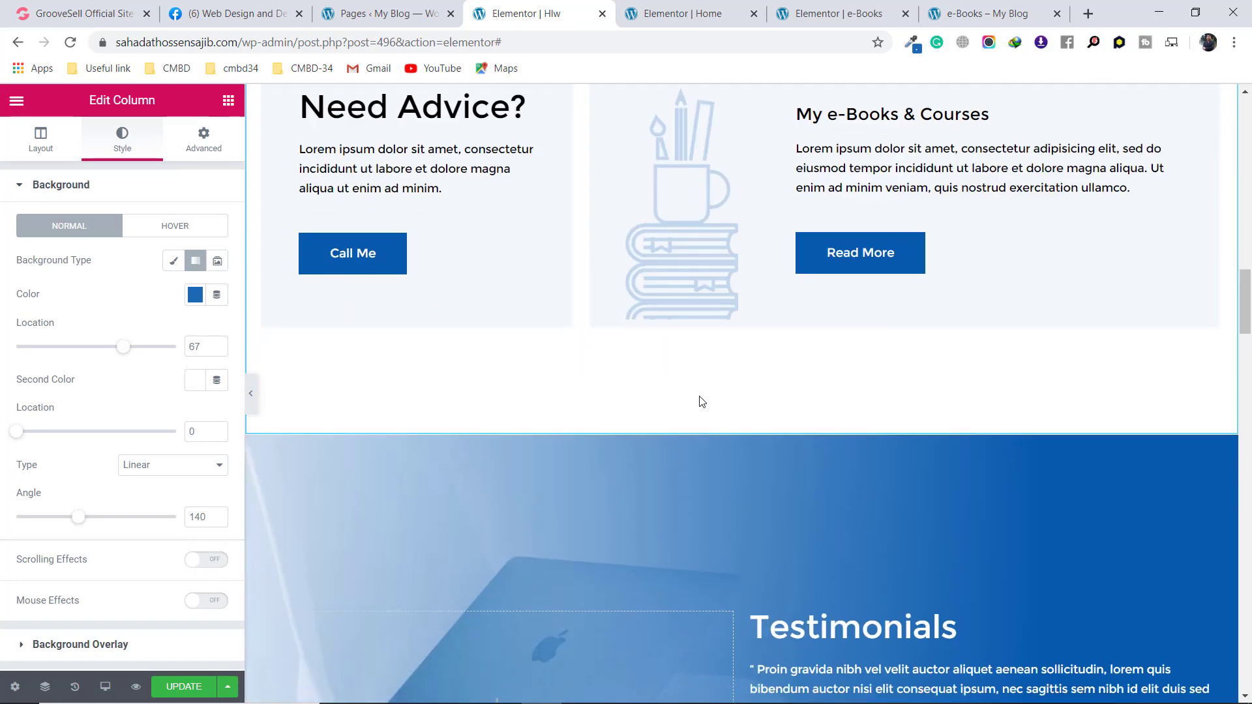
pyautogui.scroll(-10, 699, 400)
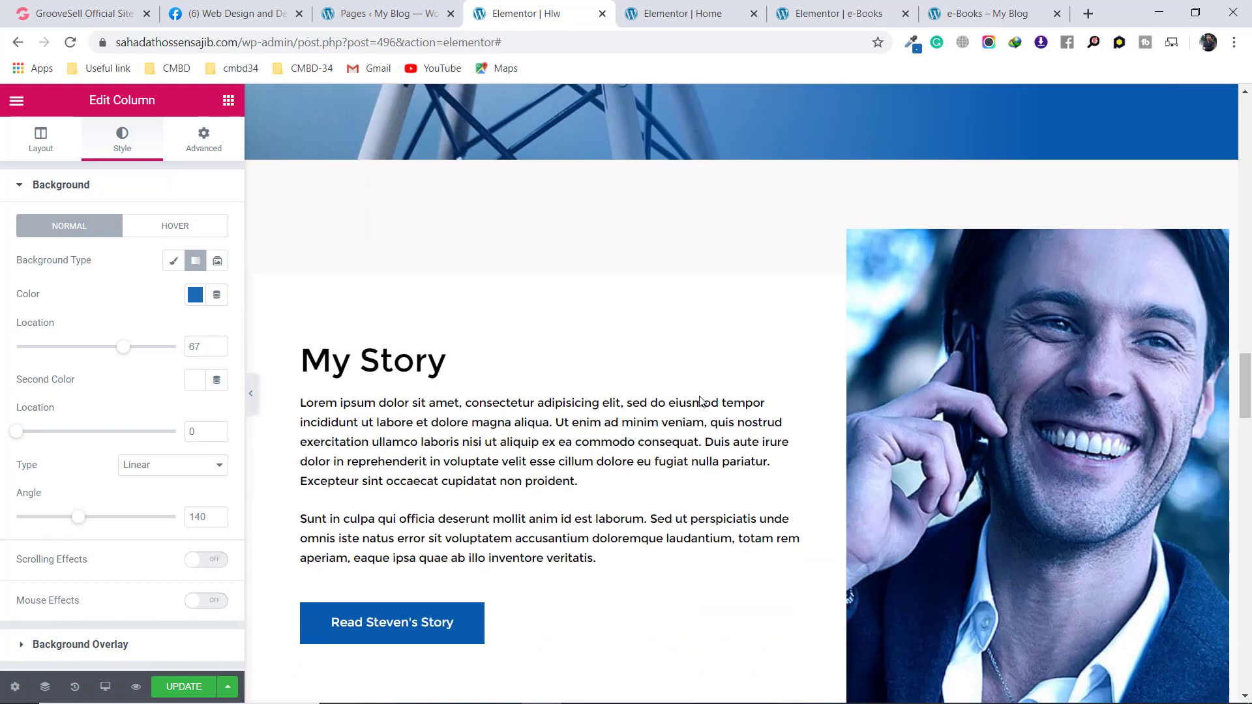
pyautogui.click(715, 692)
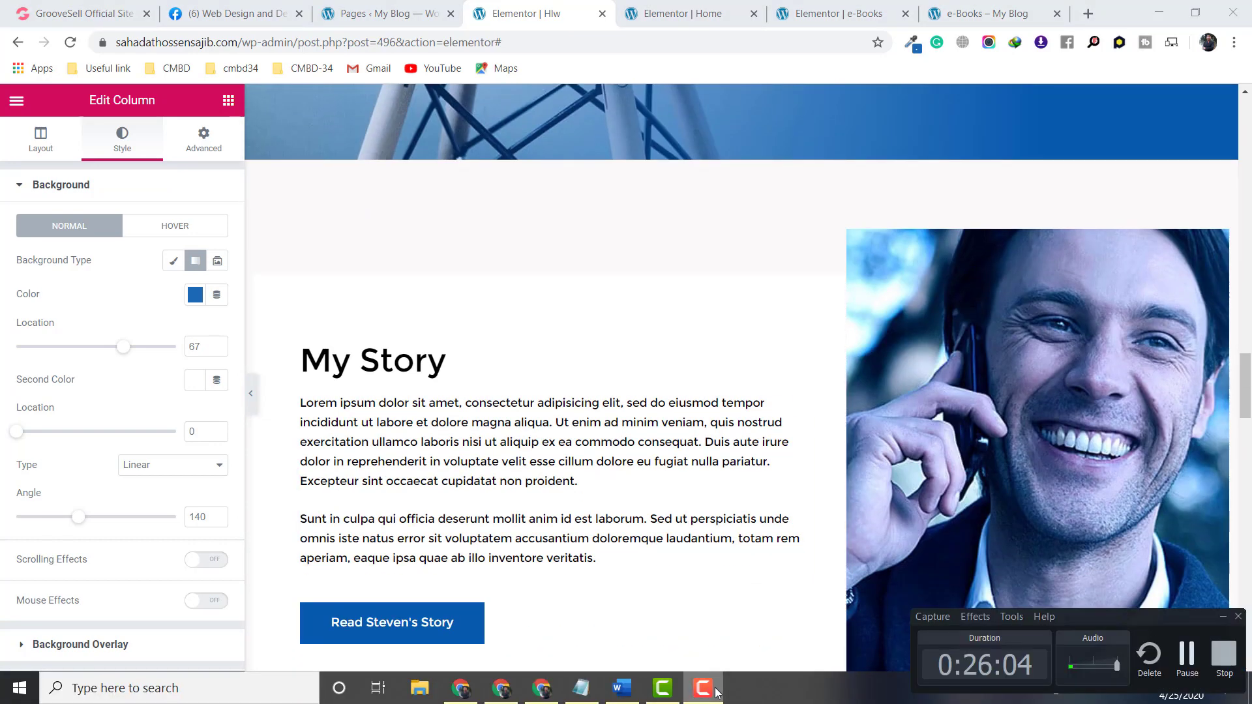